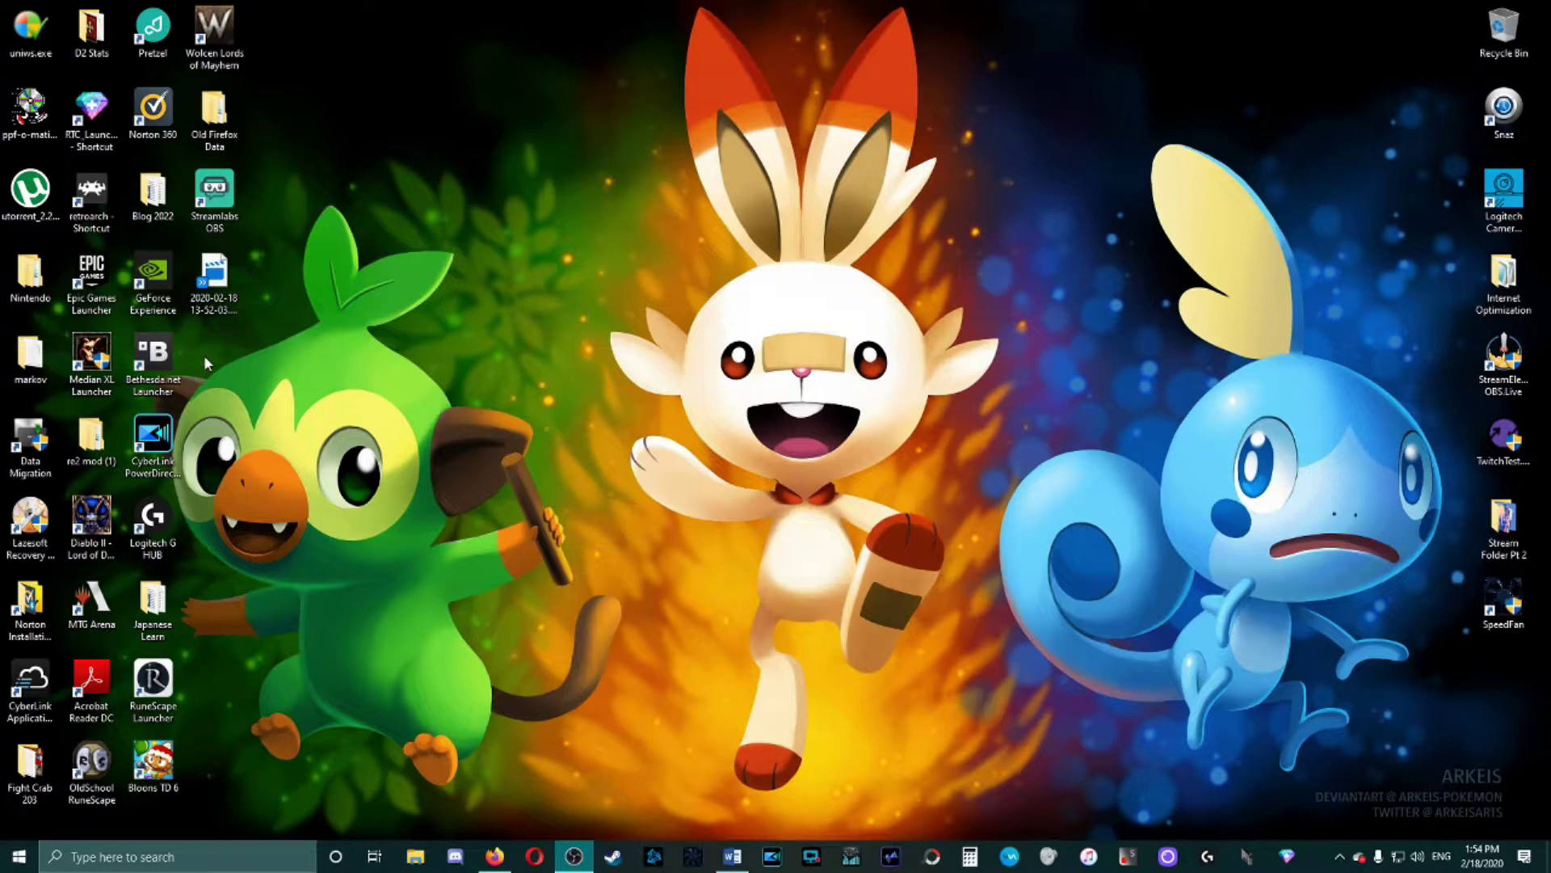
# Step: Open Streamlabs OBS and preview the Starting Soon, Main, Be Right Back and Ending Soon scenes of the Dark Matter By VBI collection
pyautogui.click(224, 208)
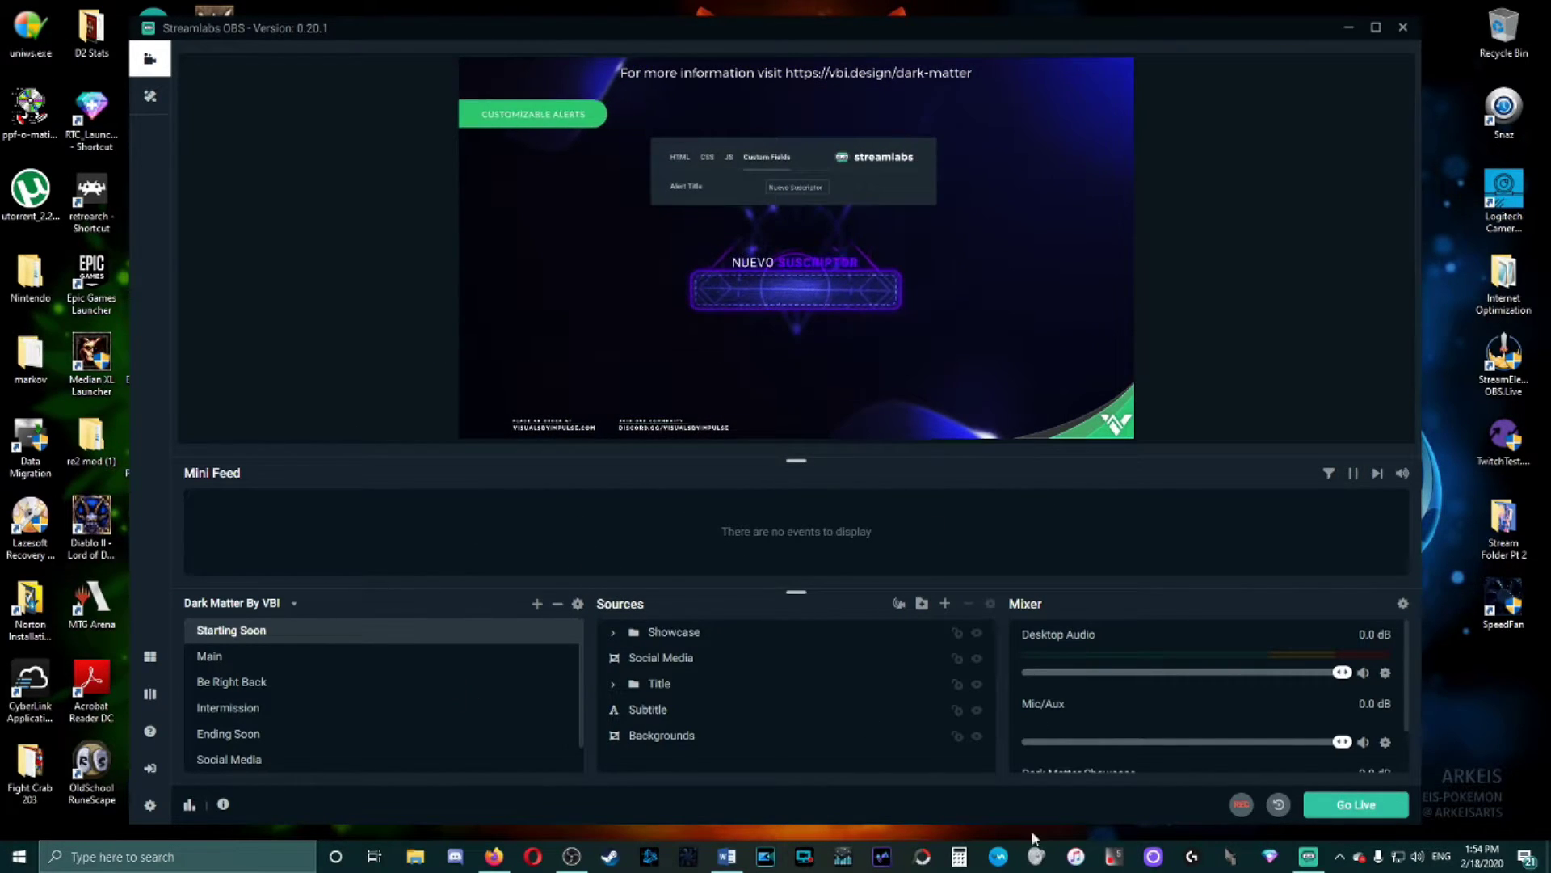
pyautogui.click(220, 658)
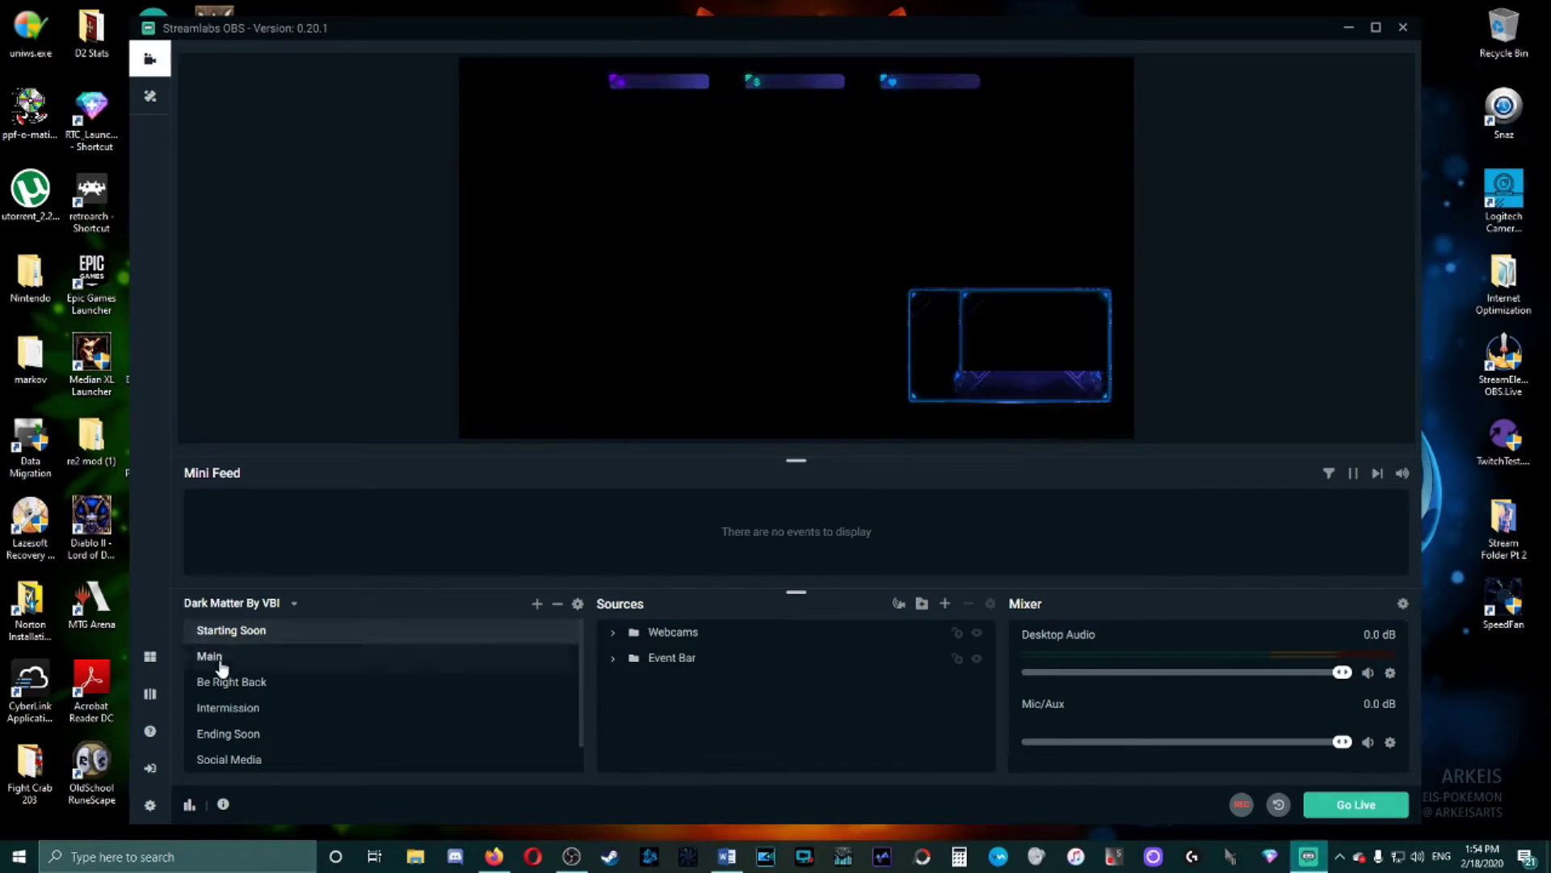
pyautogui.click(225, 687)
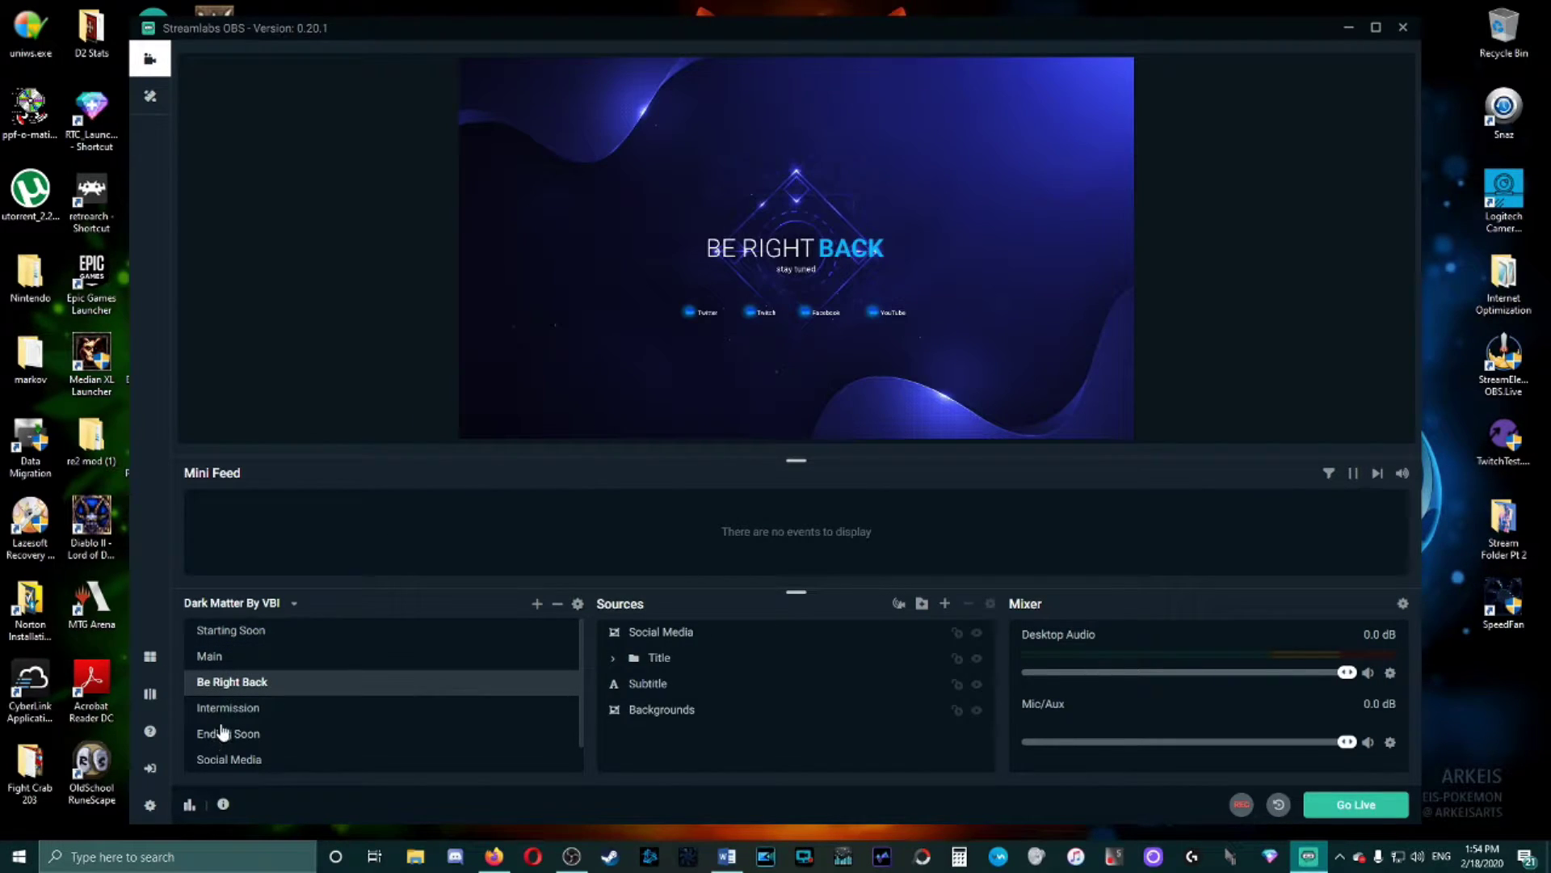
pyautogui.click(227, 632)
pyautogui.click(246, 686)
pyautogui.scroll(-1, 291, 711)
pyautogui.scroll(1, 290, 715)
pyautogui.click(225, 663)
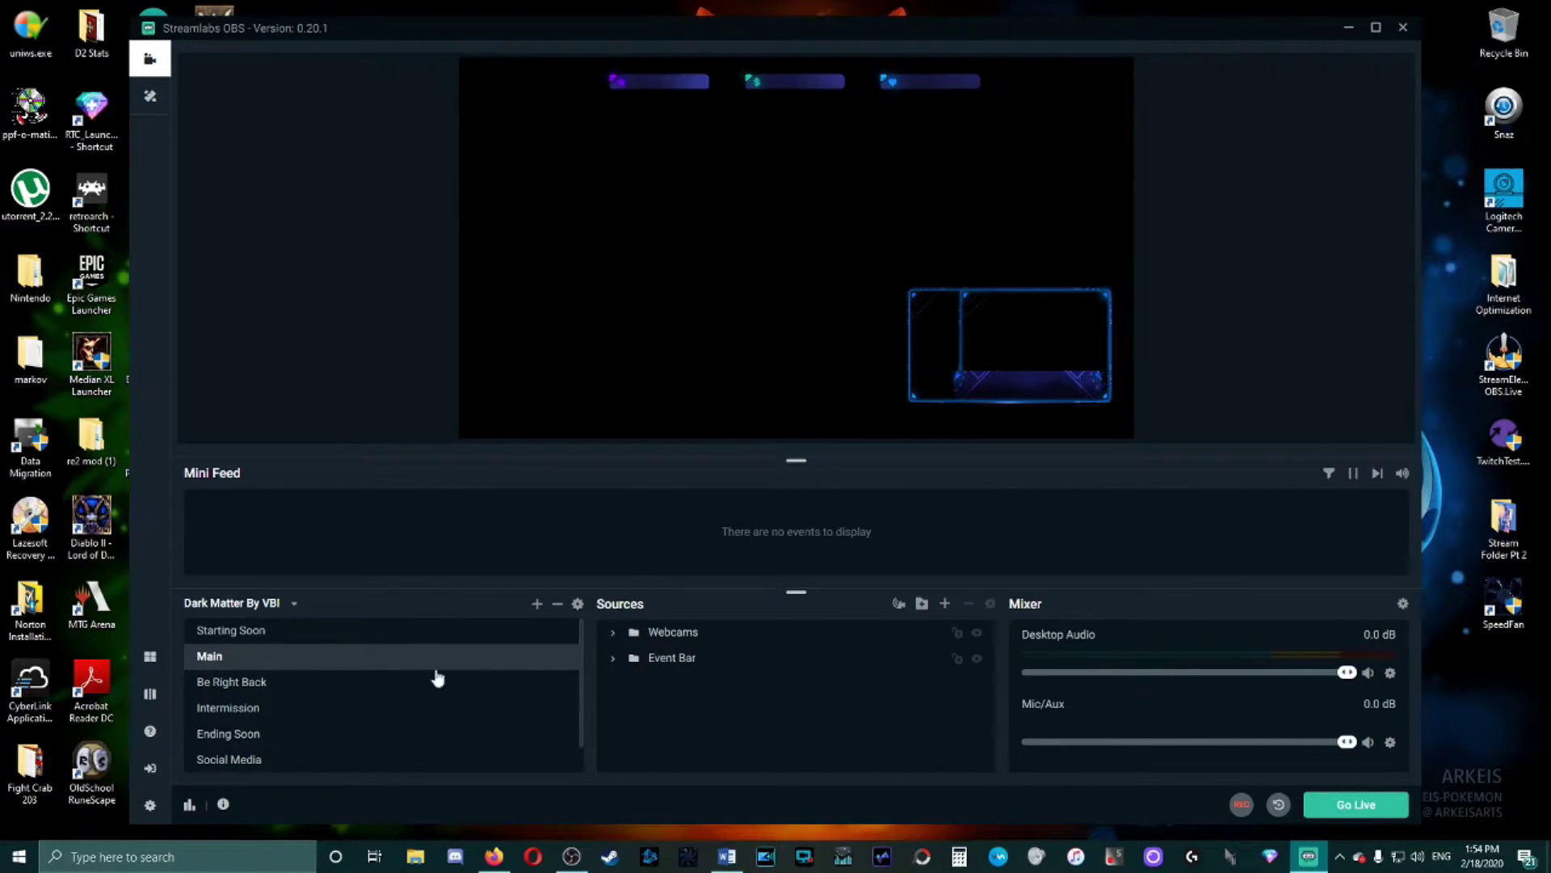
pyautogui.click(269, 731)
pyautogui.scroll(-1, 268, 727)
pyautogui.scroll(1, 268, 727)
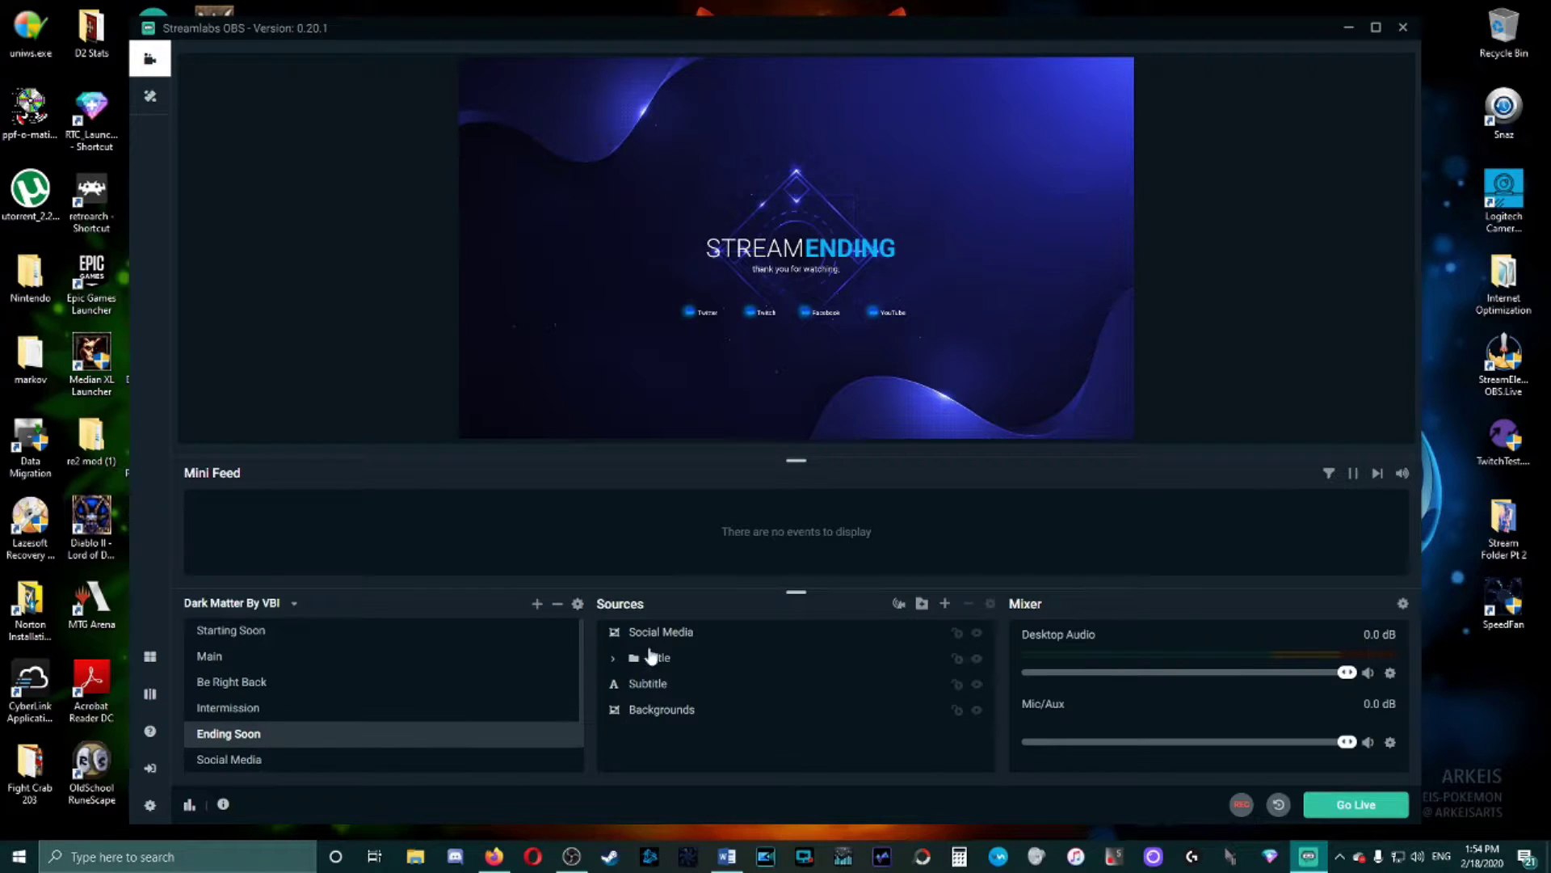
pyautogui.click(234, 661)
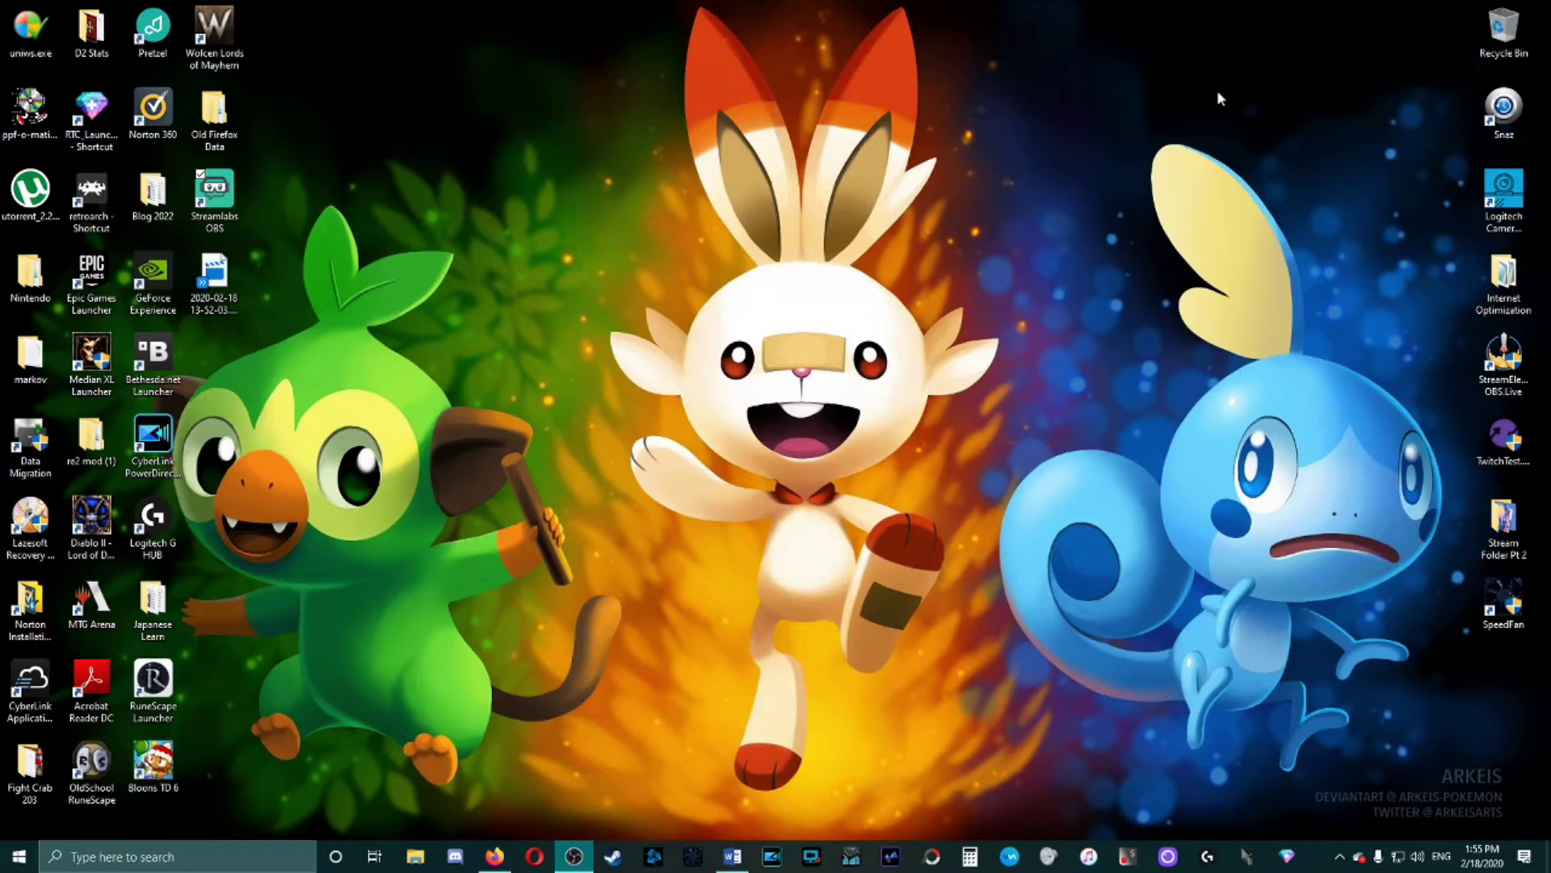
# Step: Switch to Firefox, search Google for obs, and view the OBS Studio page on obsproject.com
pyautogui.click(495, 856)
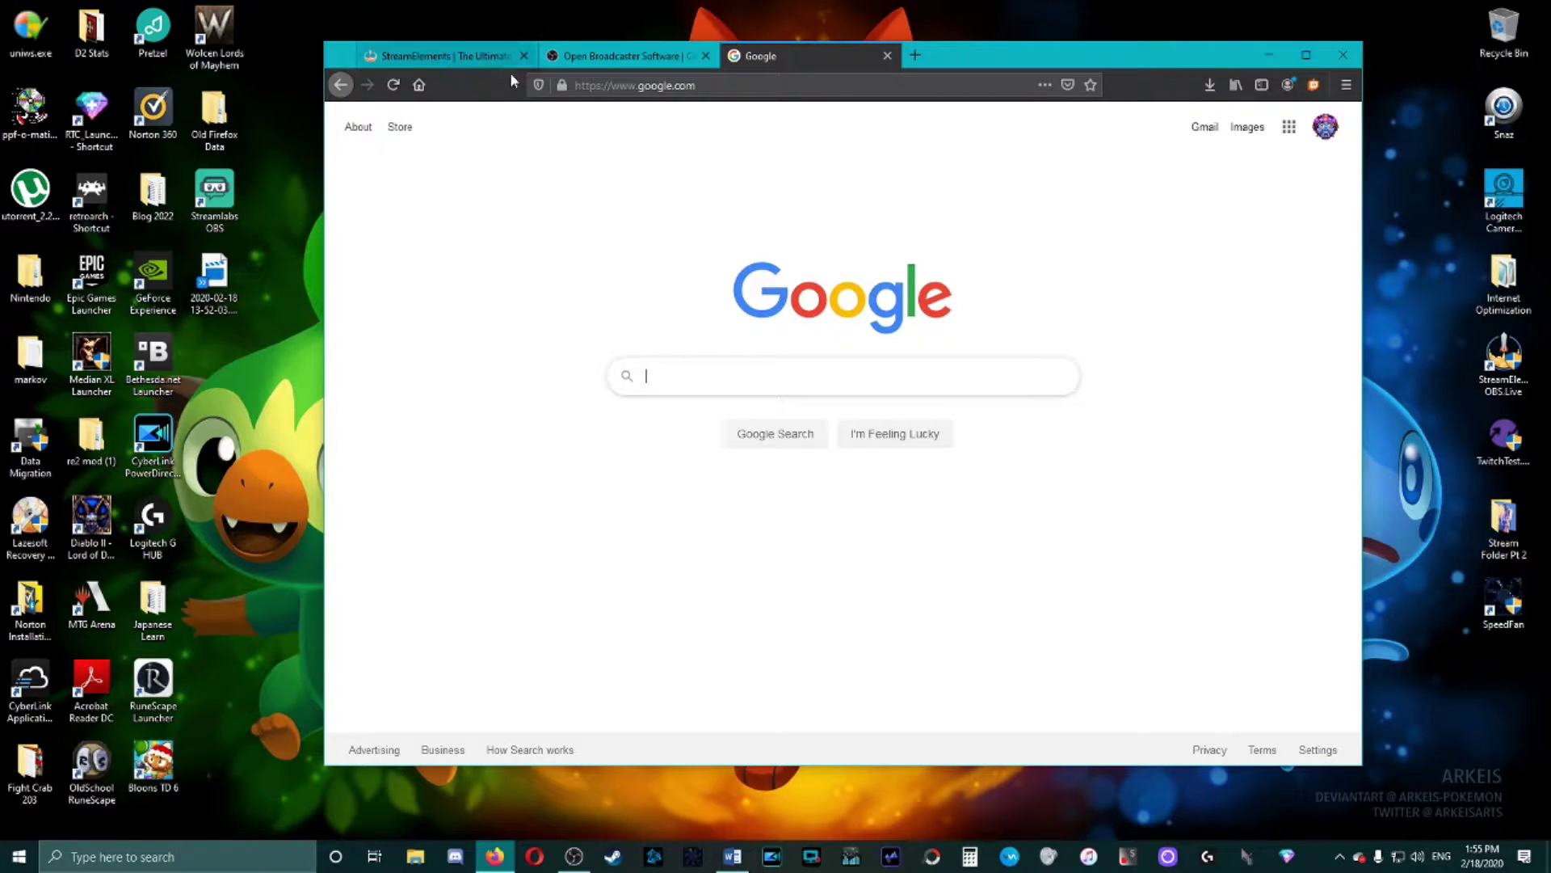
pyautogui.write('slob')
pyautogui.press('BackSpace')
pyautogui.press('BackSpace')
pyautogui.press('BackSpace')
pyautogui.press('BackSpace')
pyautogui.write('obs')
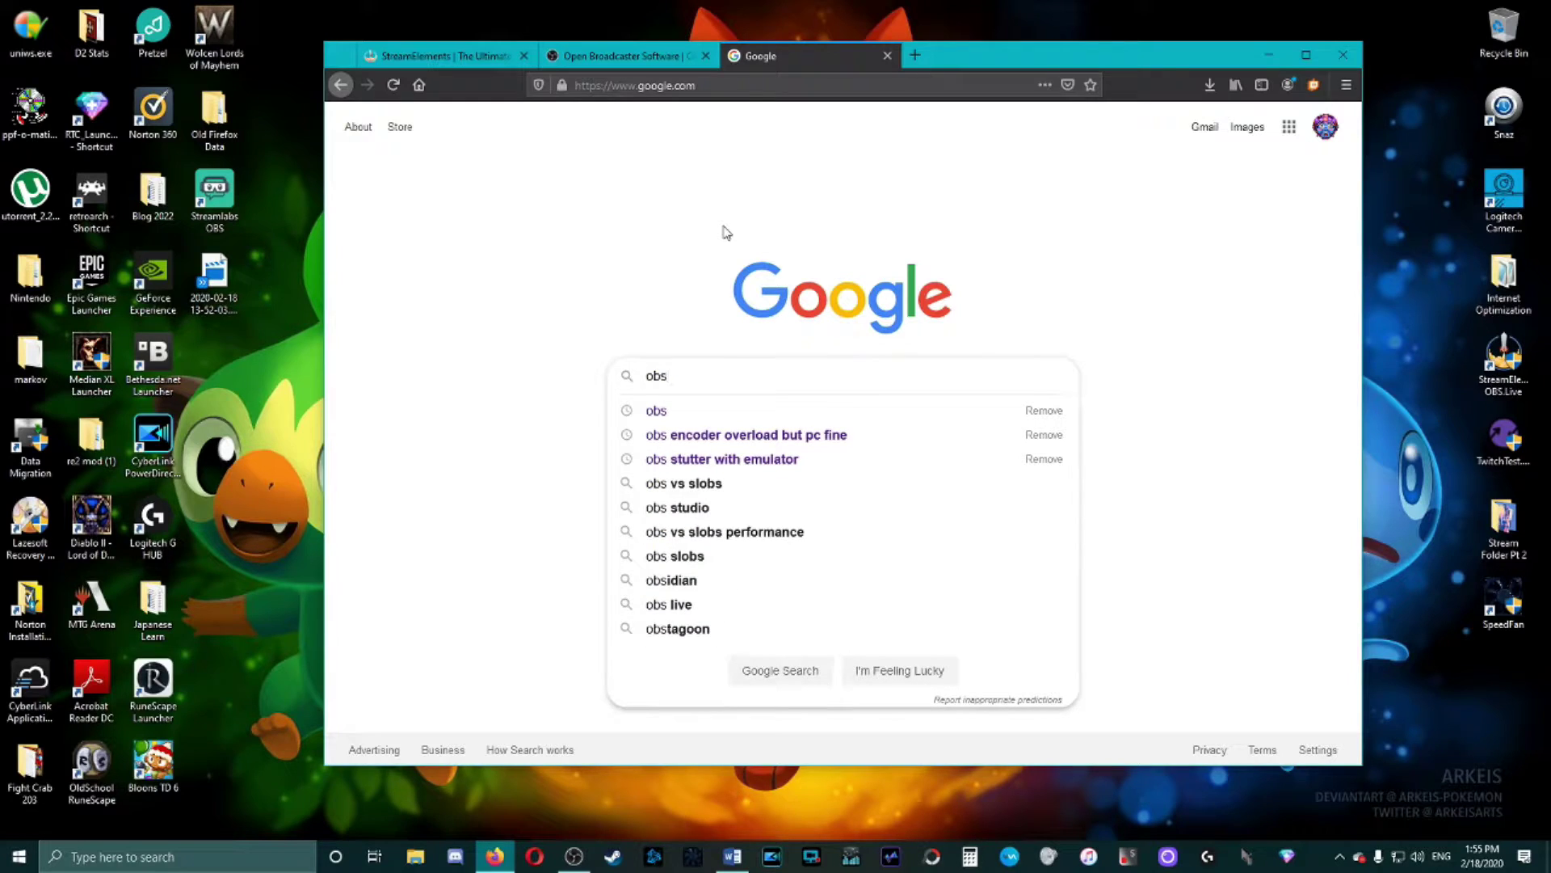
pyautogui.click(692, 414)
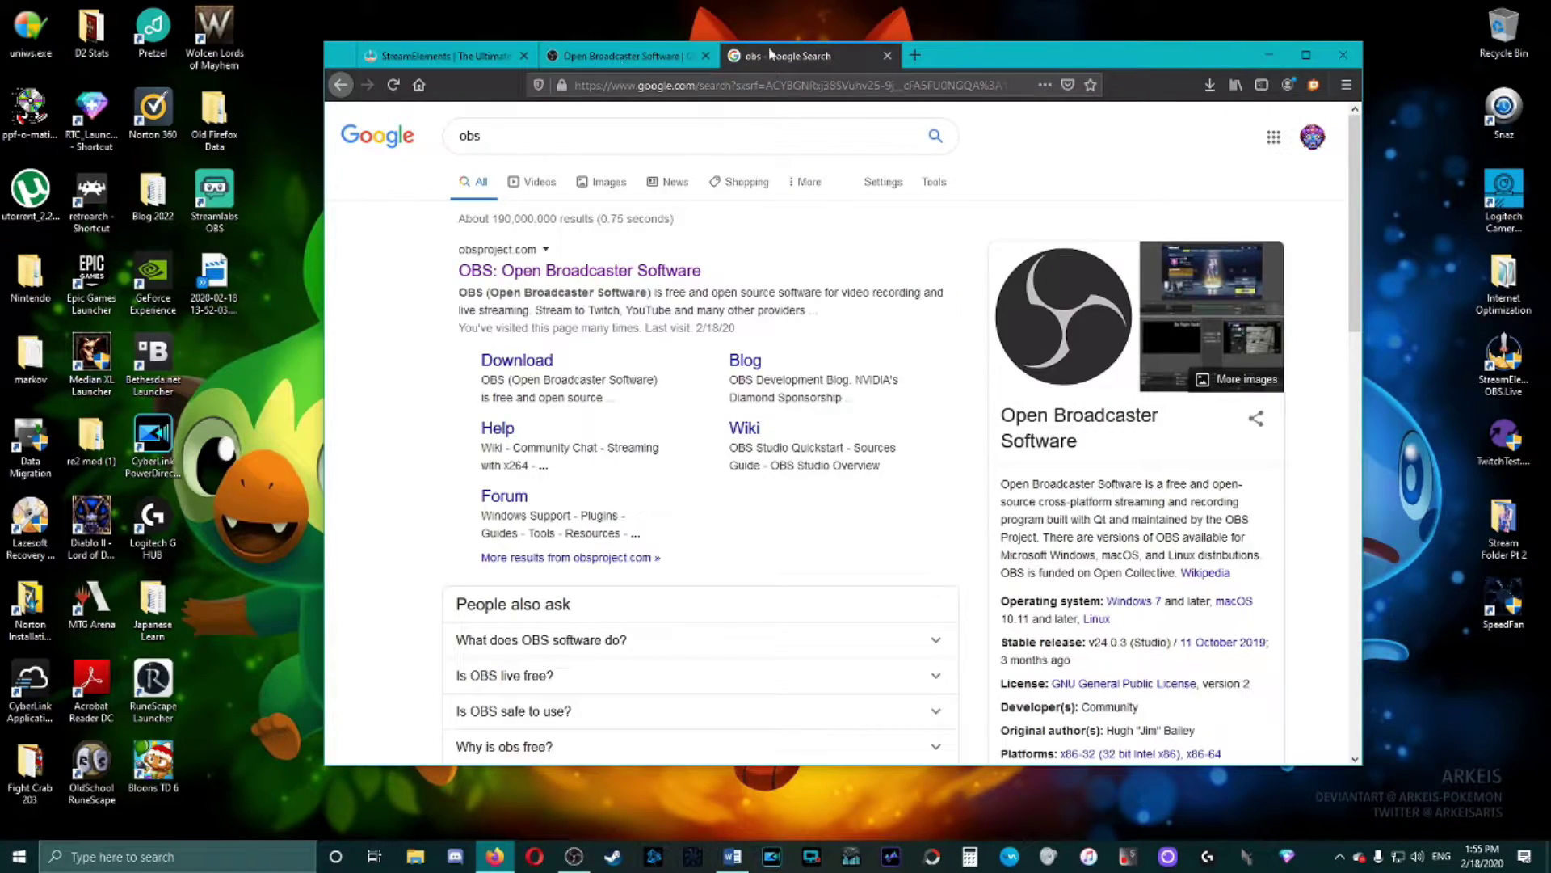
pyautogui.click(622, 56)
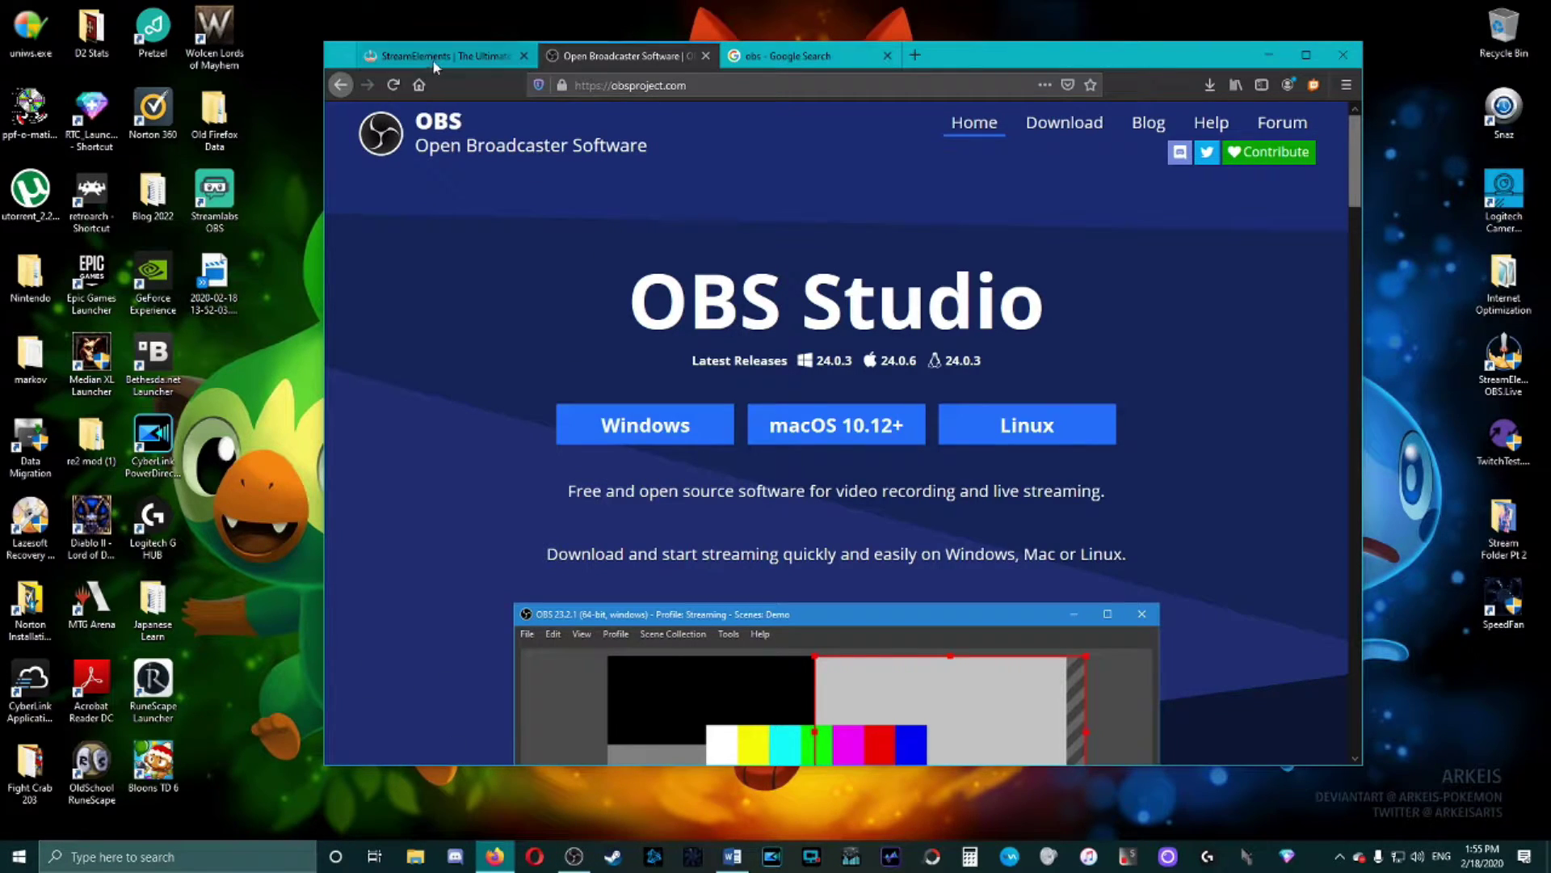
# Step: Search Google for stream elements and review the StreamElements OBS.Live page, including its download section
pyautogui.click(731, 56)
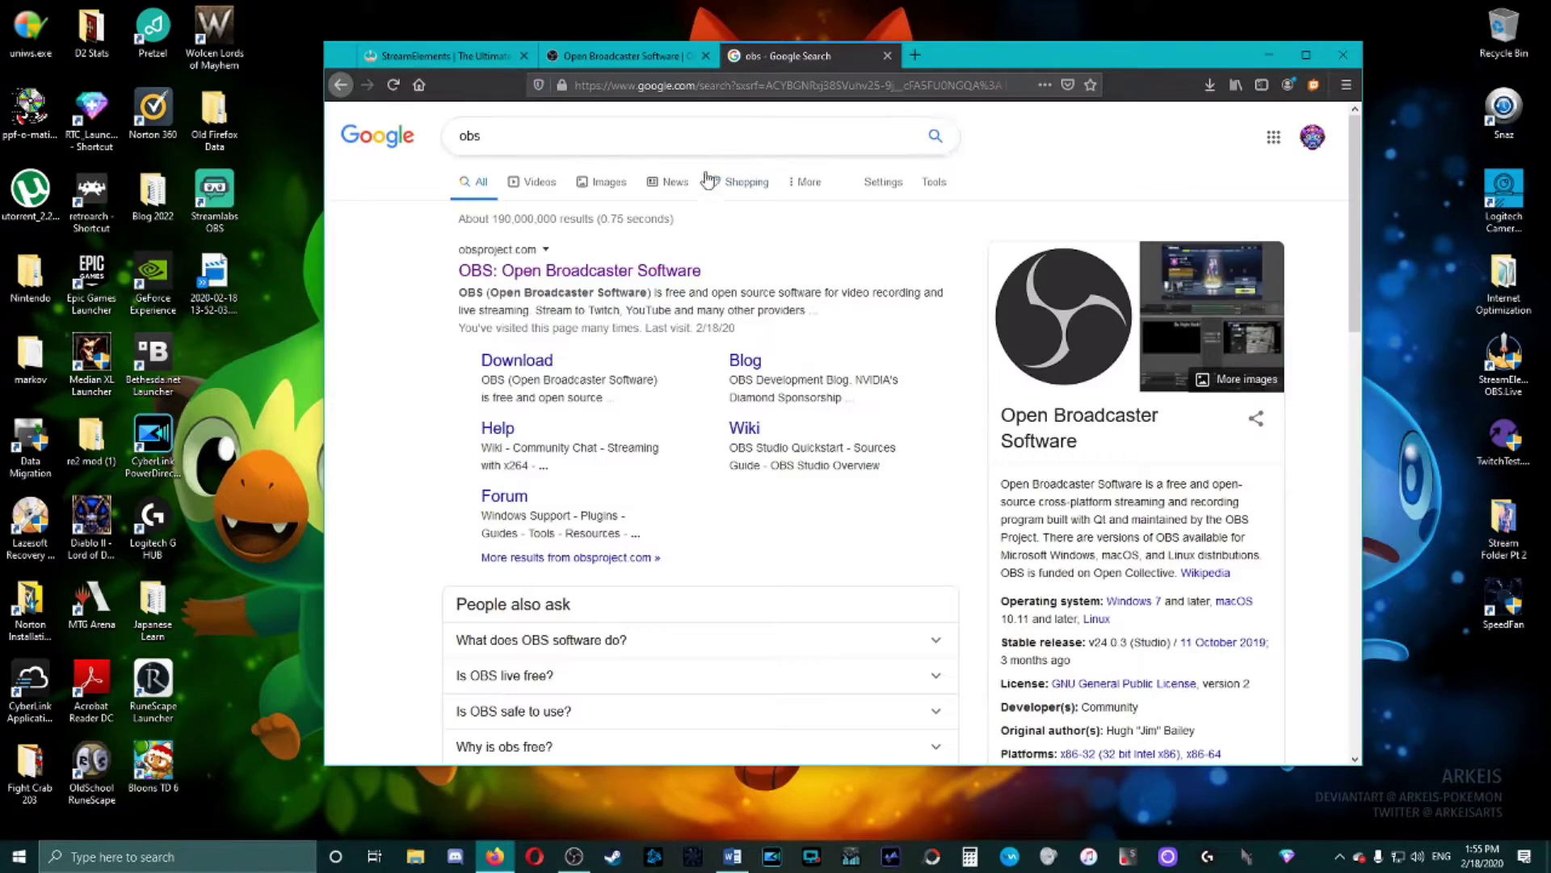
pyautogui.click(663, 137)
pyautogui.write('stream elements')
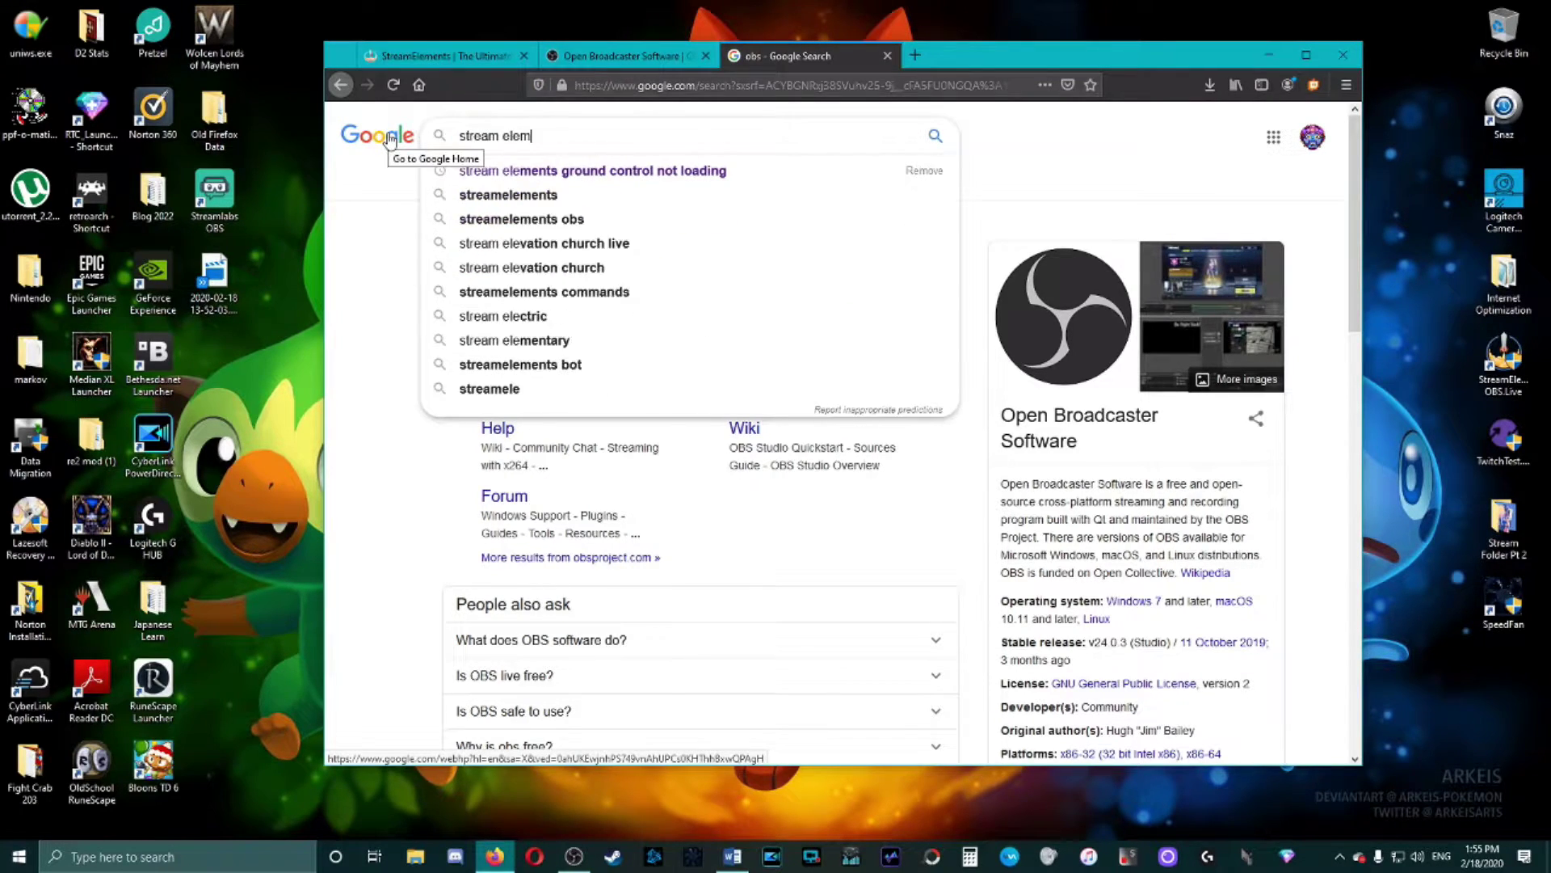
pyautogui.press('Return')
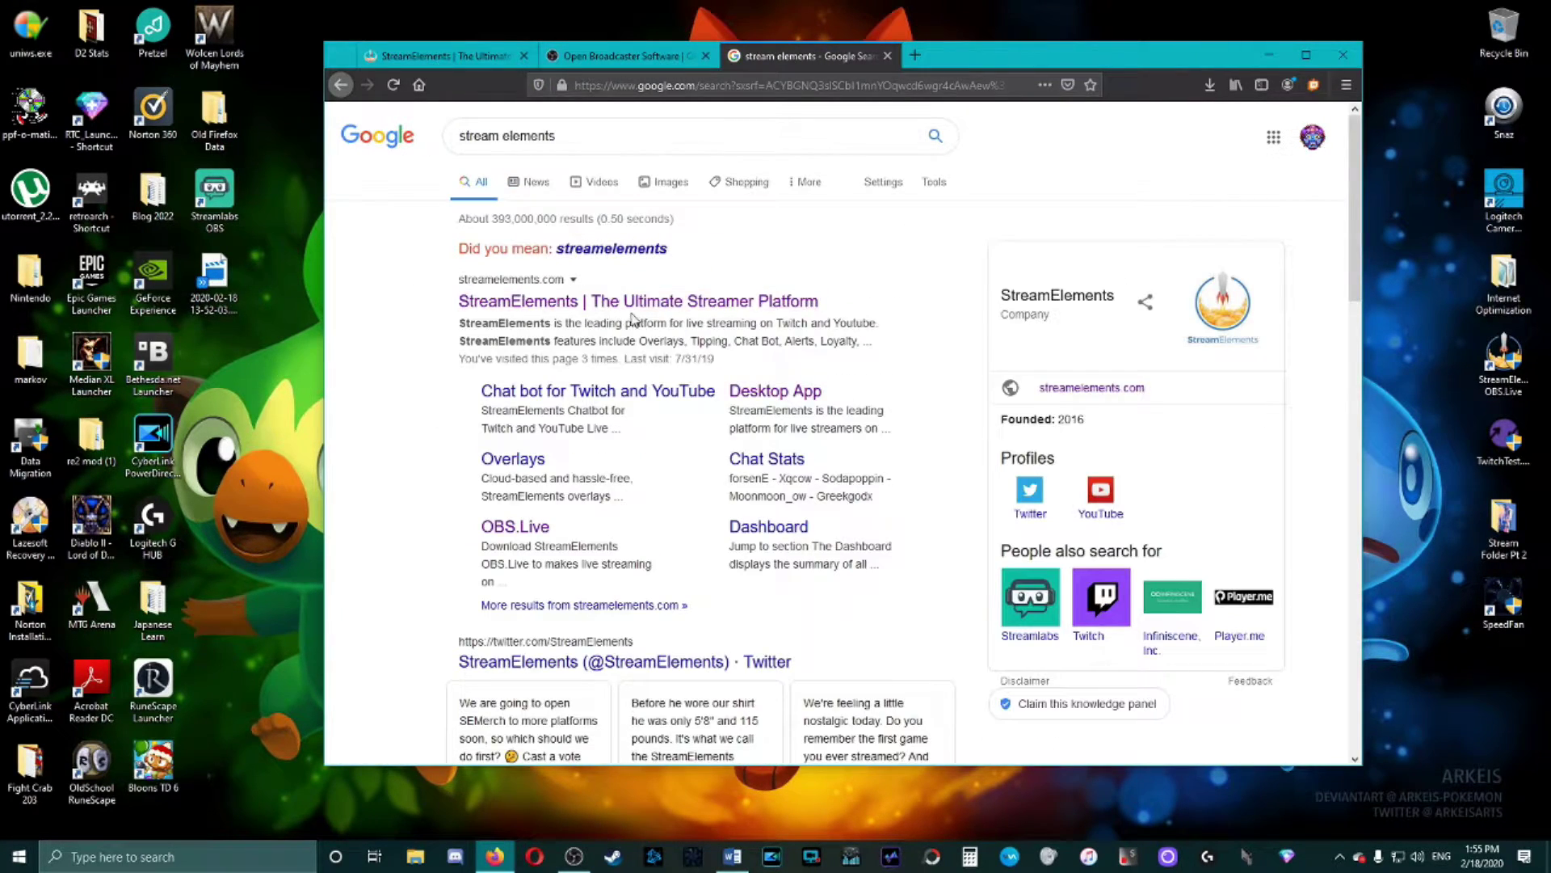
pyautogui.click(443, 53)
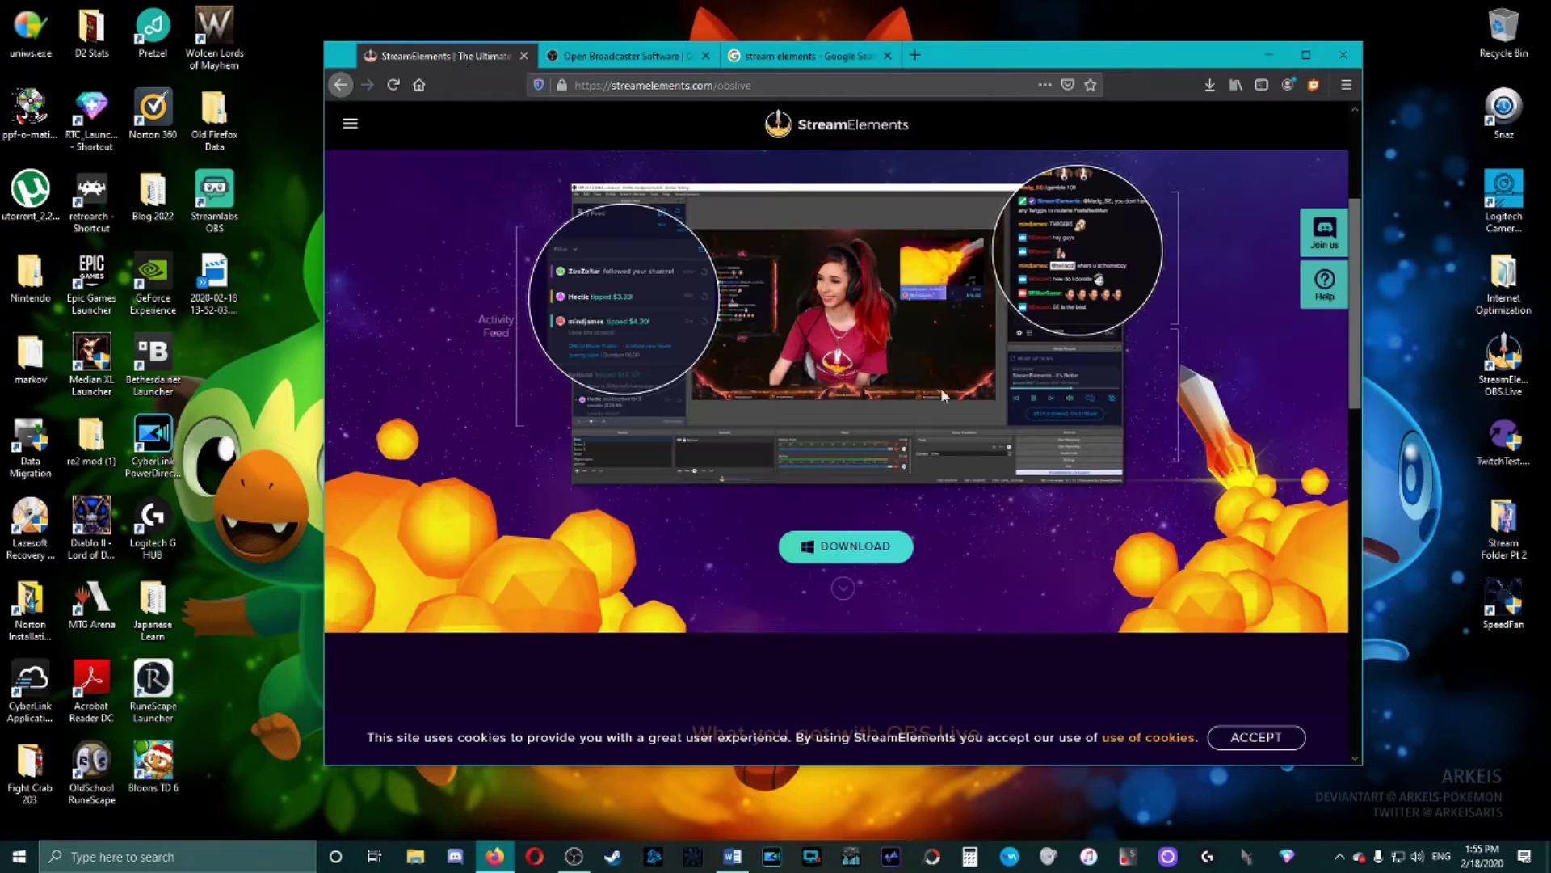
pyautogui.scroll(3, 886, 494)
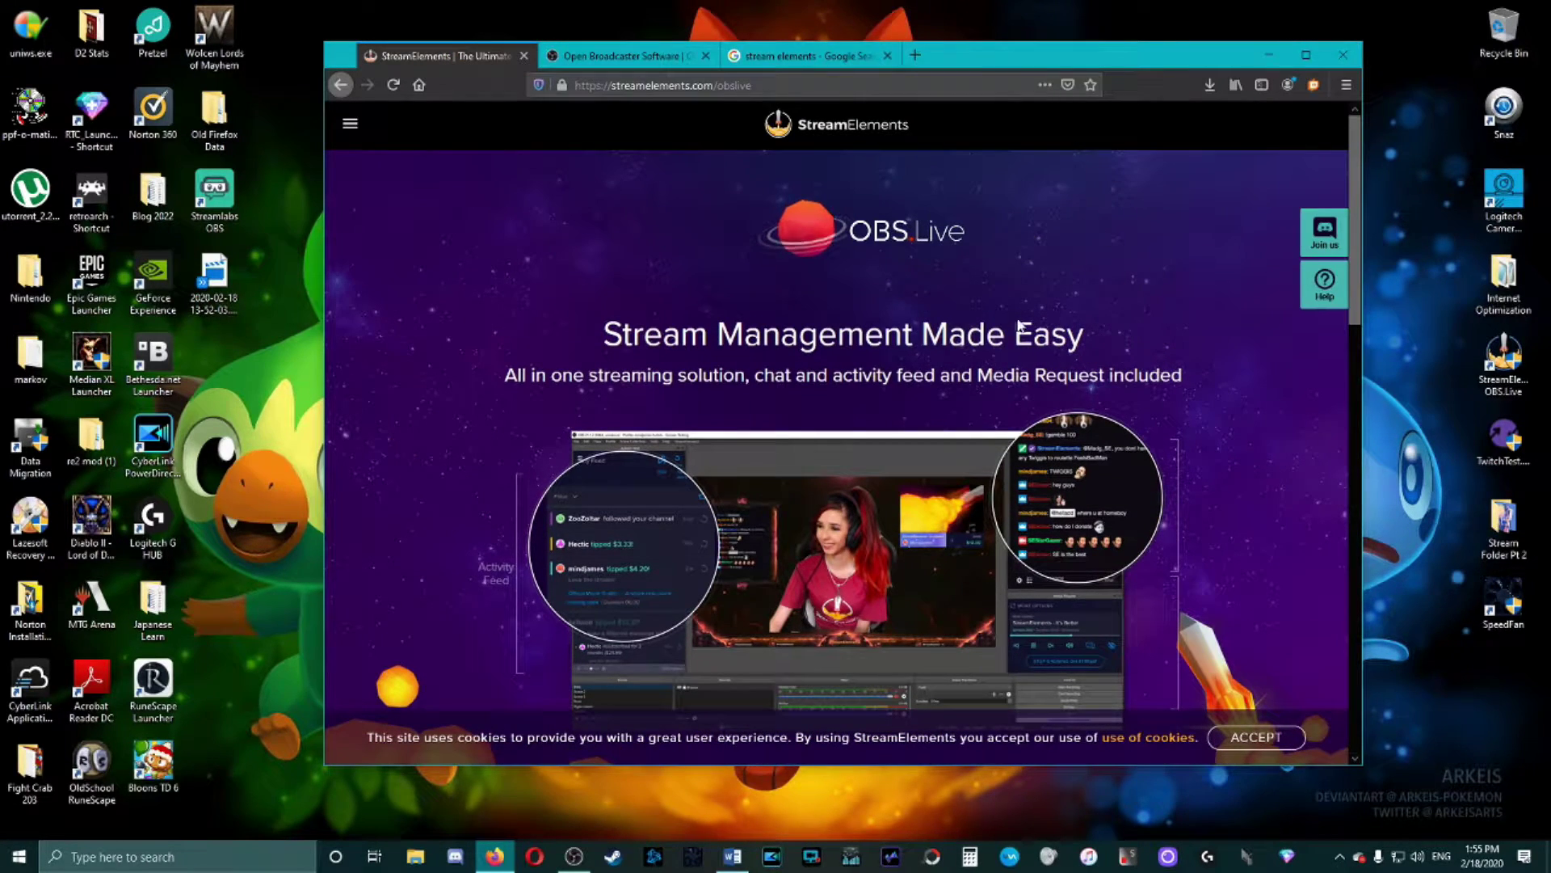
pyautogui.scroll(-4, 985, 347)
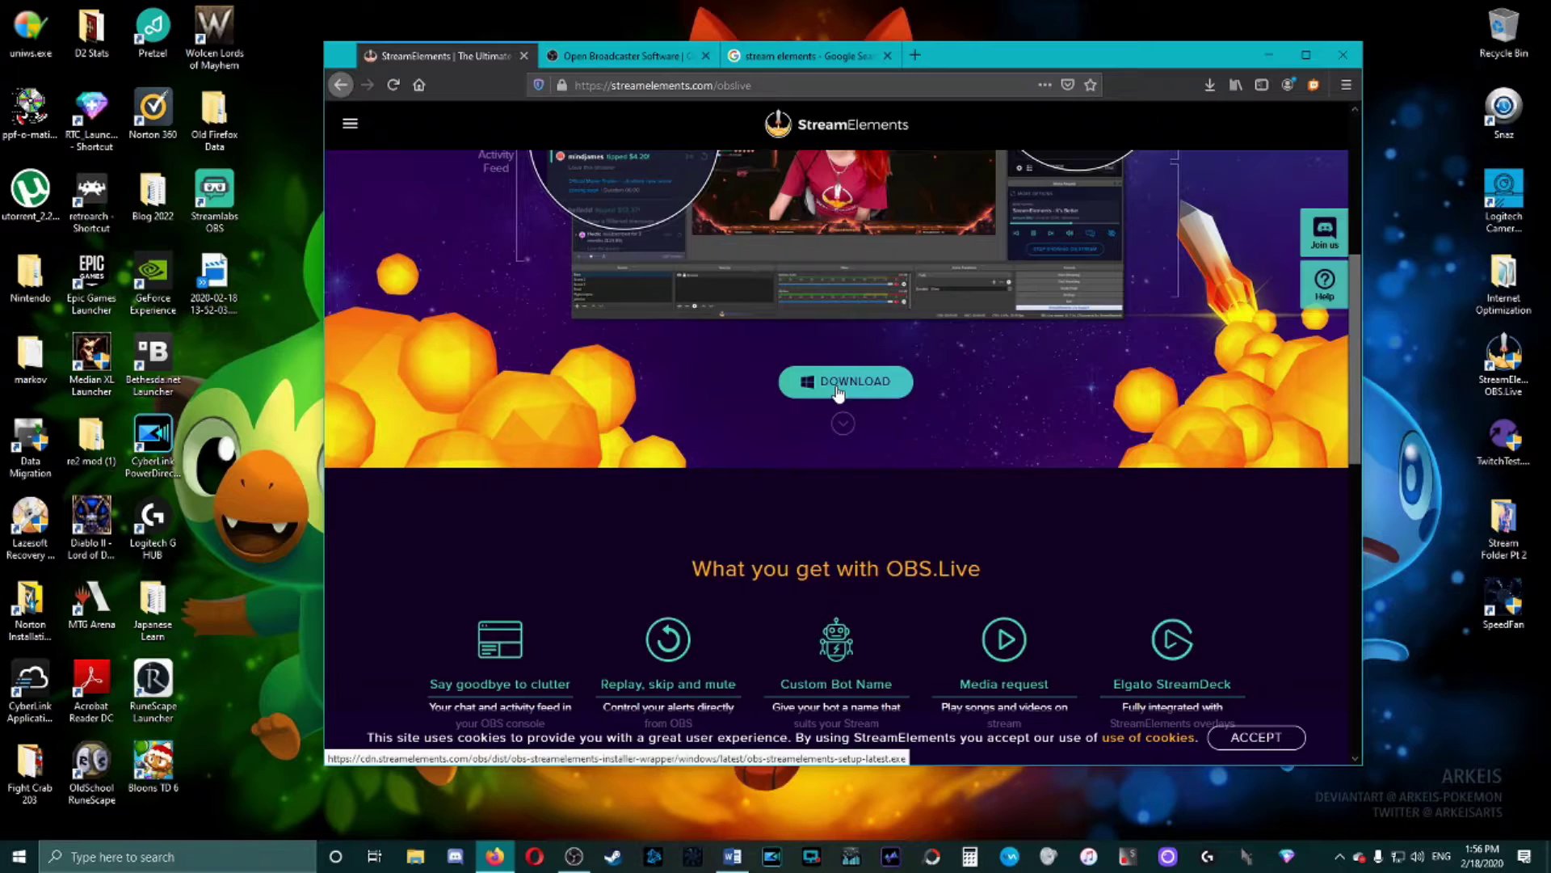
pyautogui.scroll(5, 848, 384)
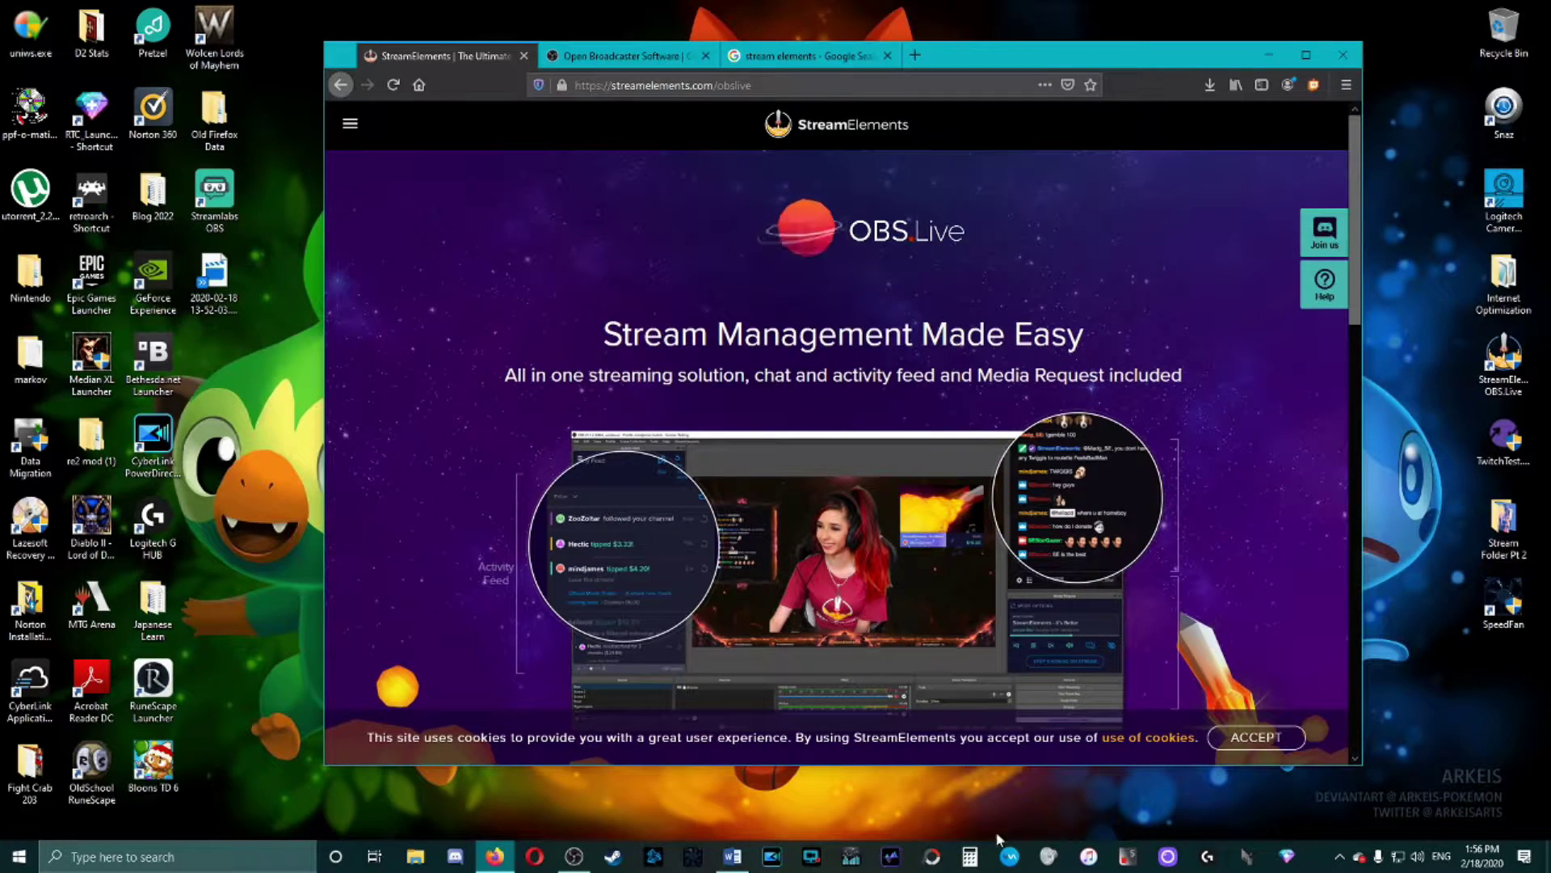
pyautogui.scroll(-1, 967, 621)
pyautogui.scroll(-2, 966, 619)
pyautogui.click(812, 539)
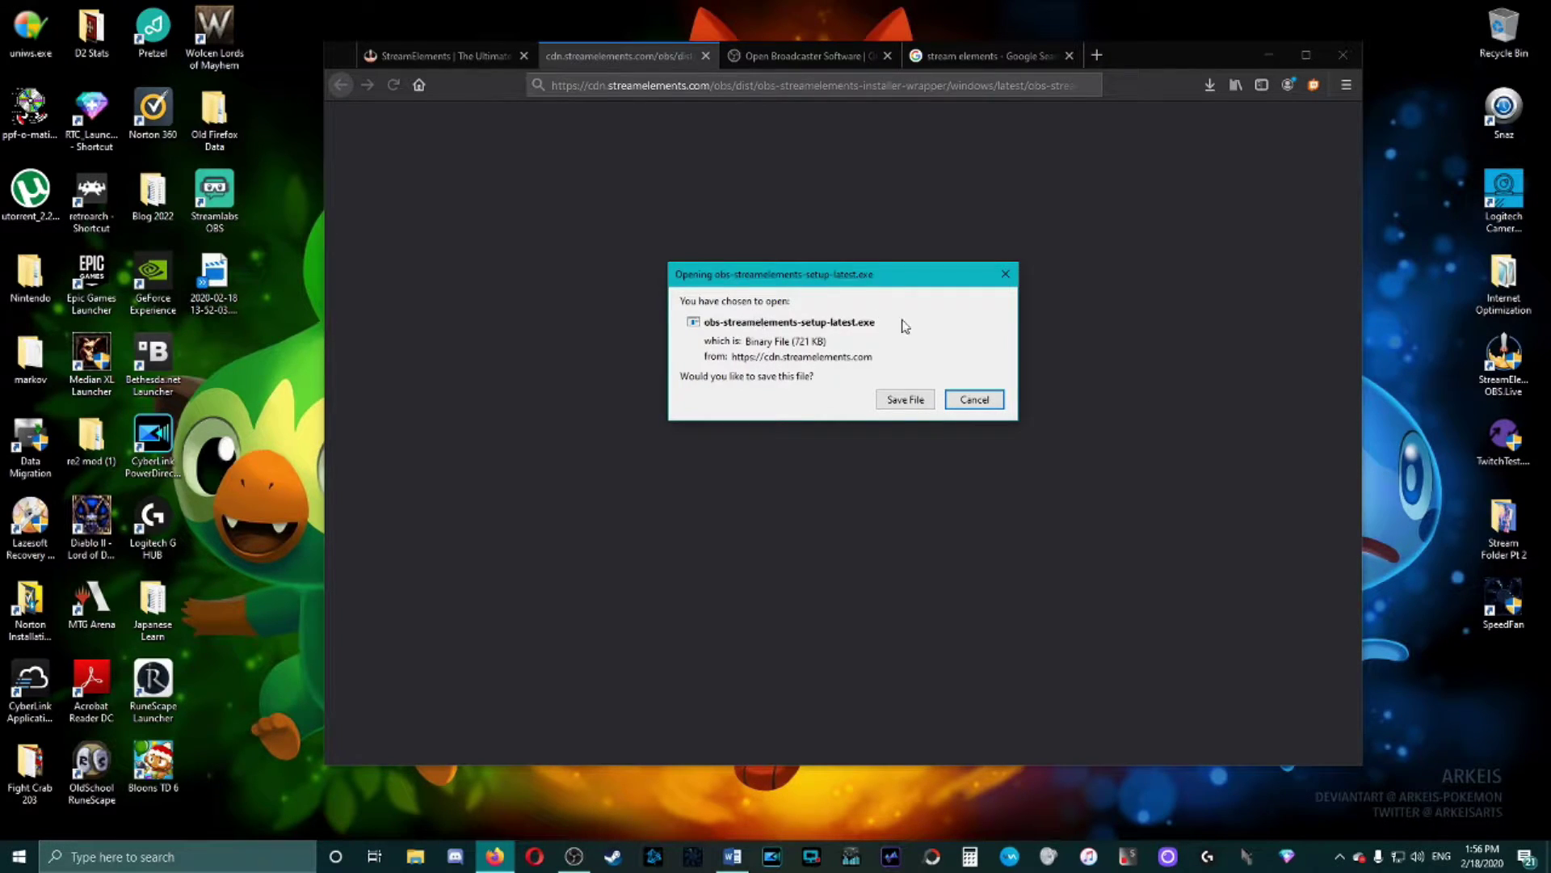
pyautogui.click(974, 399)
pyautogui.click(706, 56)
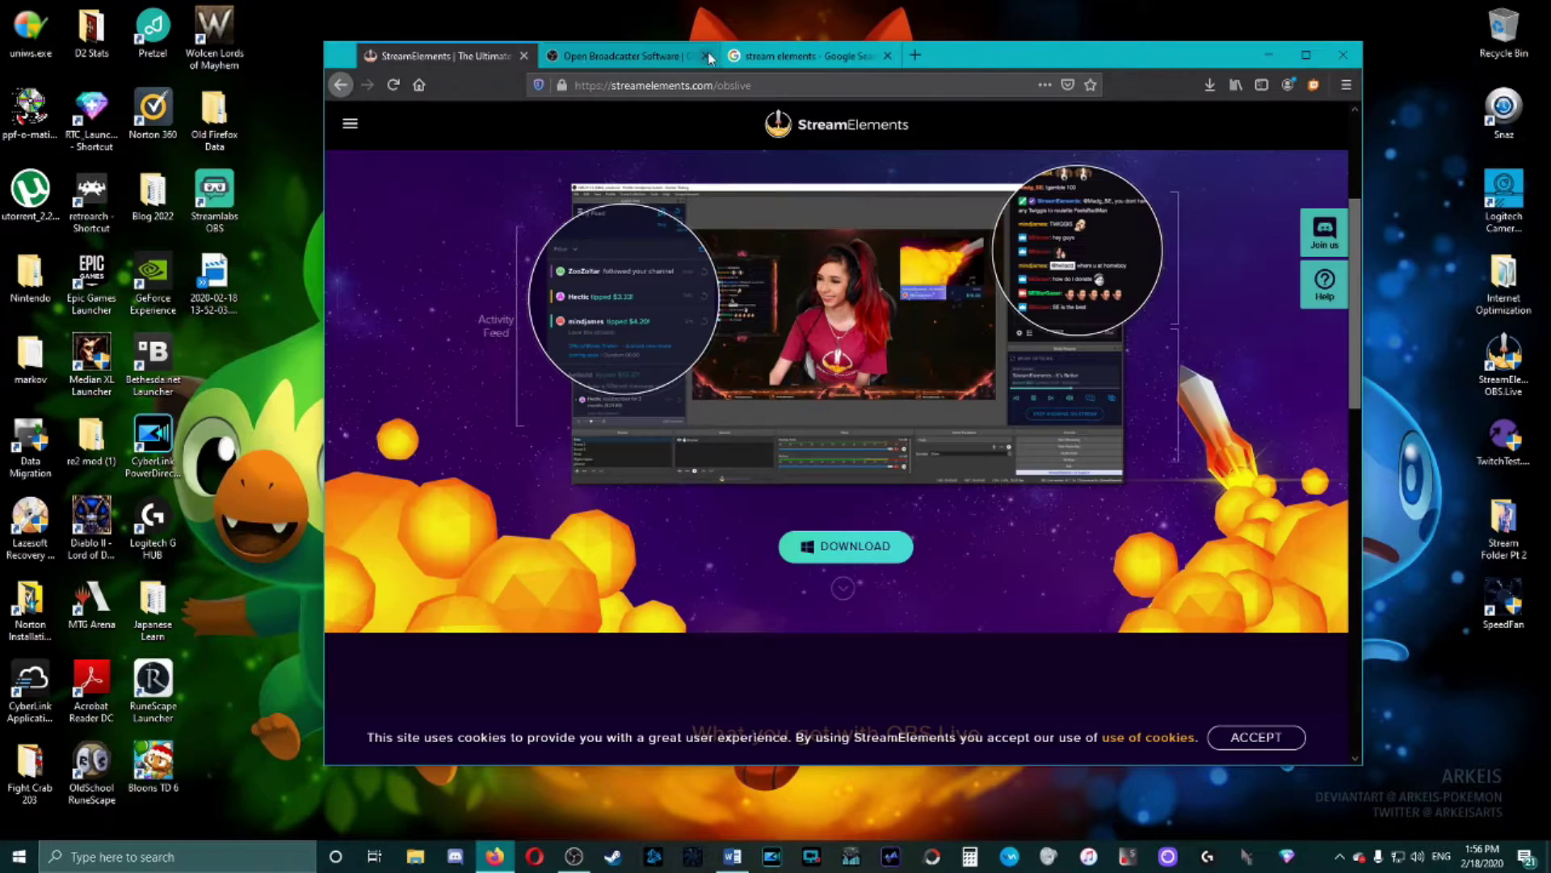
# Step: Minimize the browser and launch StreamElements OBS.Live as an additional instance despite OBS already running
pyautogui.click(1270, 55)
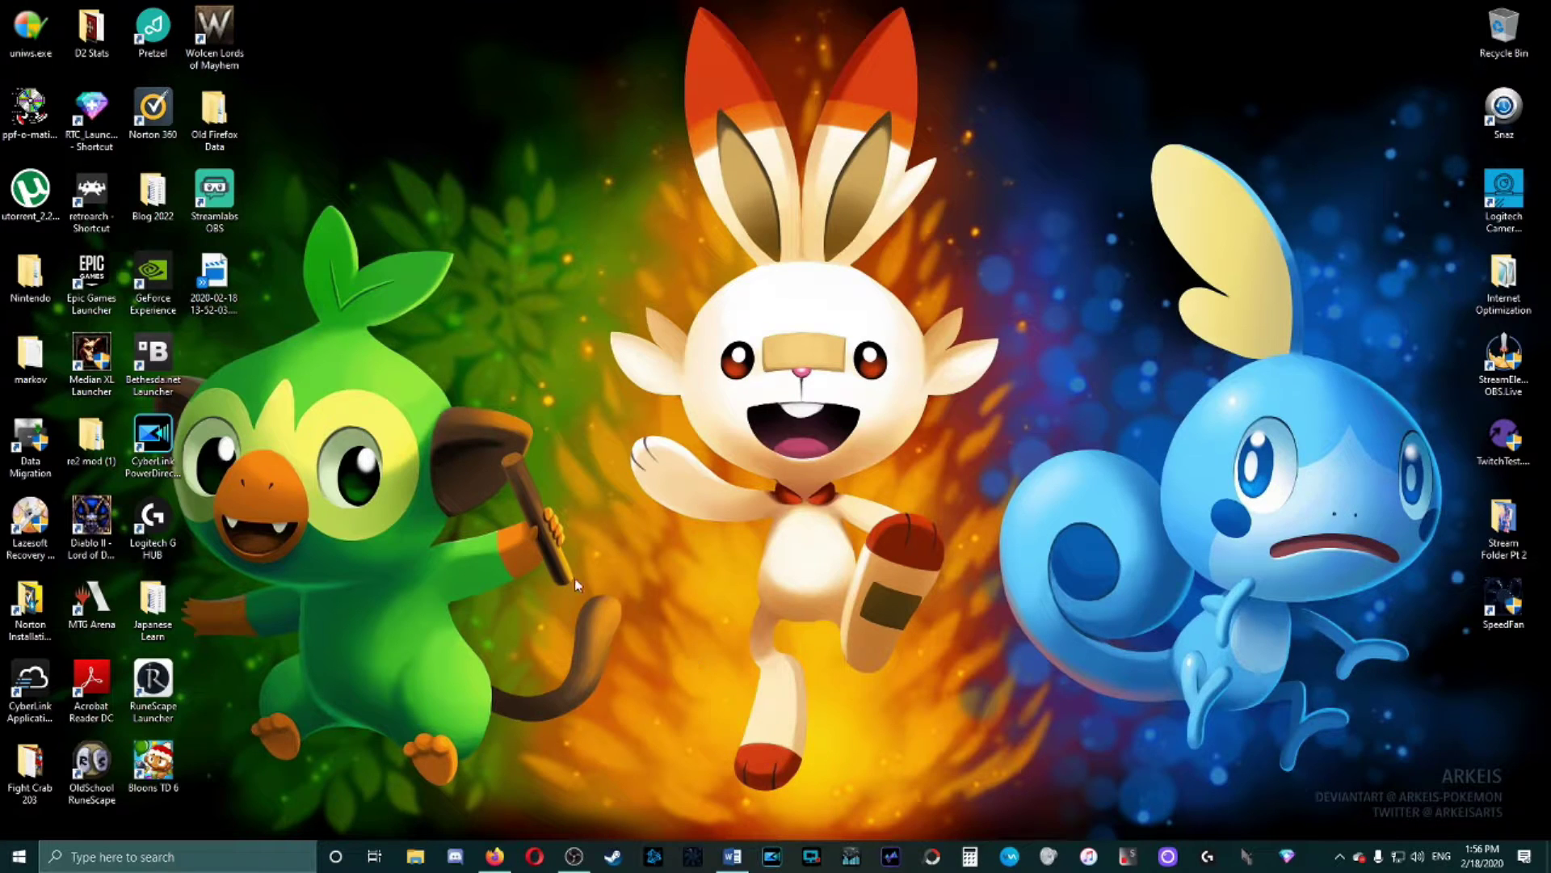
pyautogui.moveTo(573, 861)
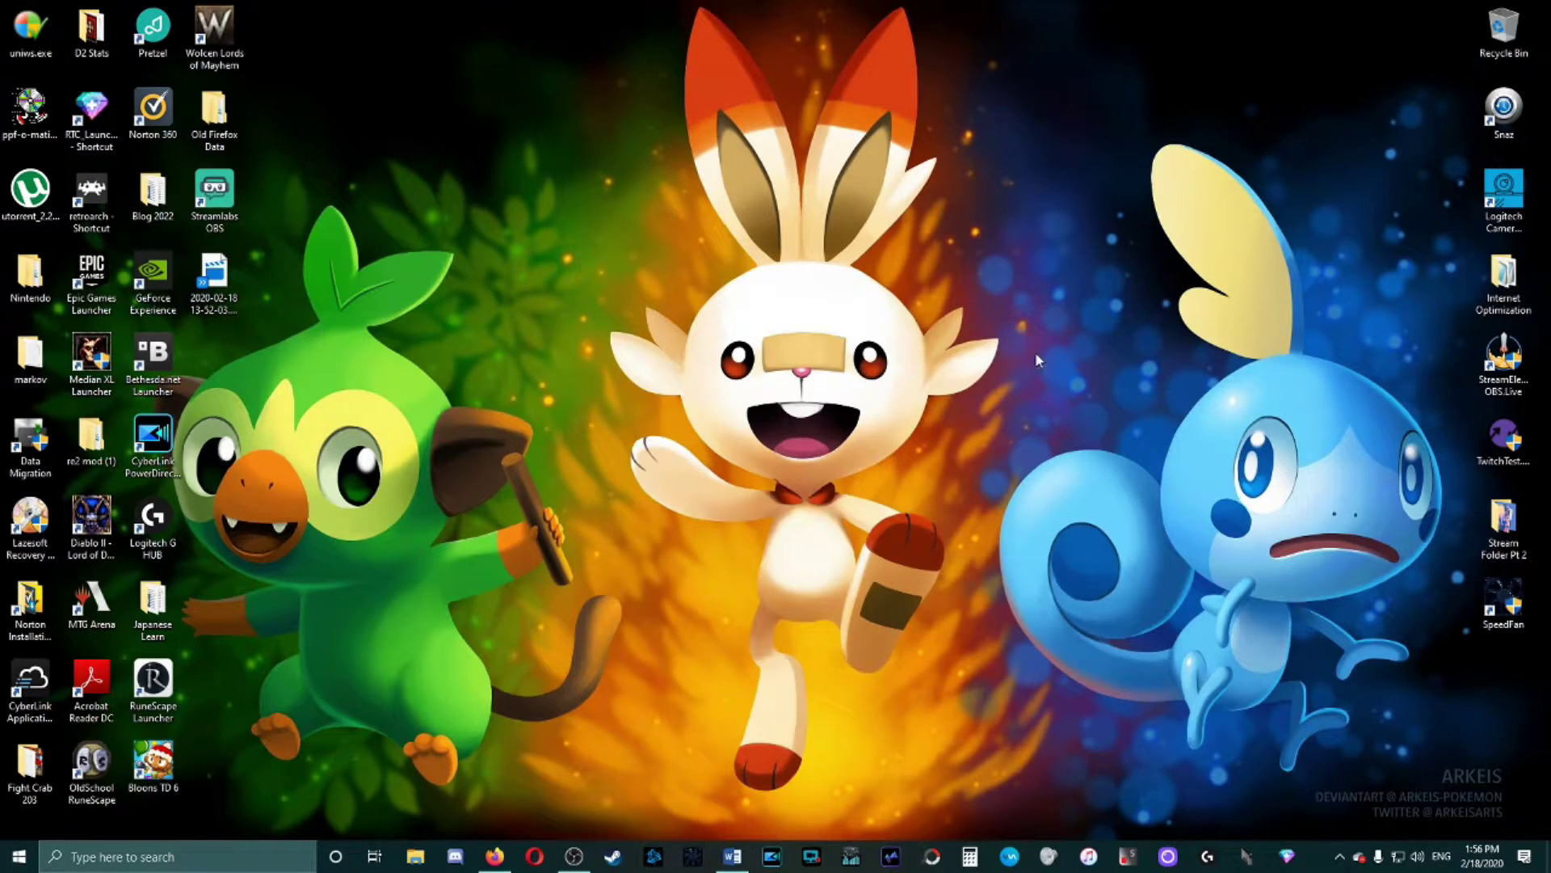
pyautogui.doubleClick(1511, 371)
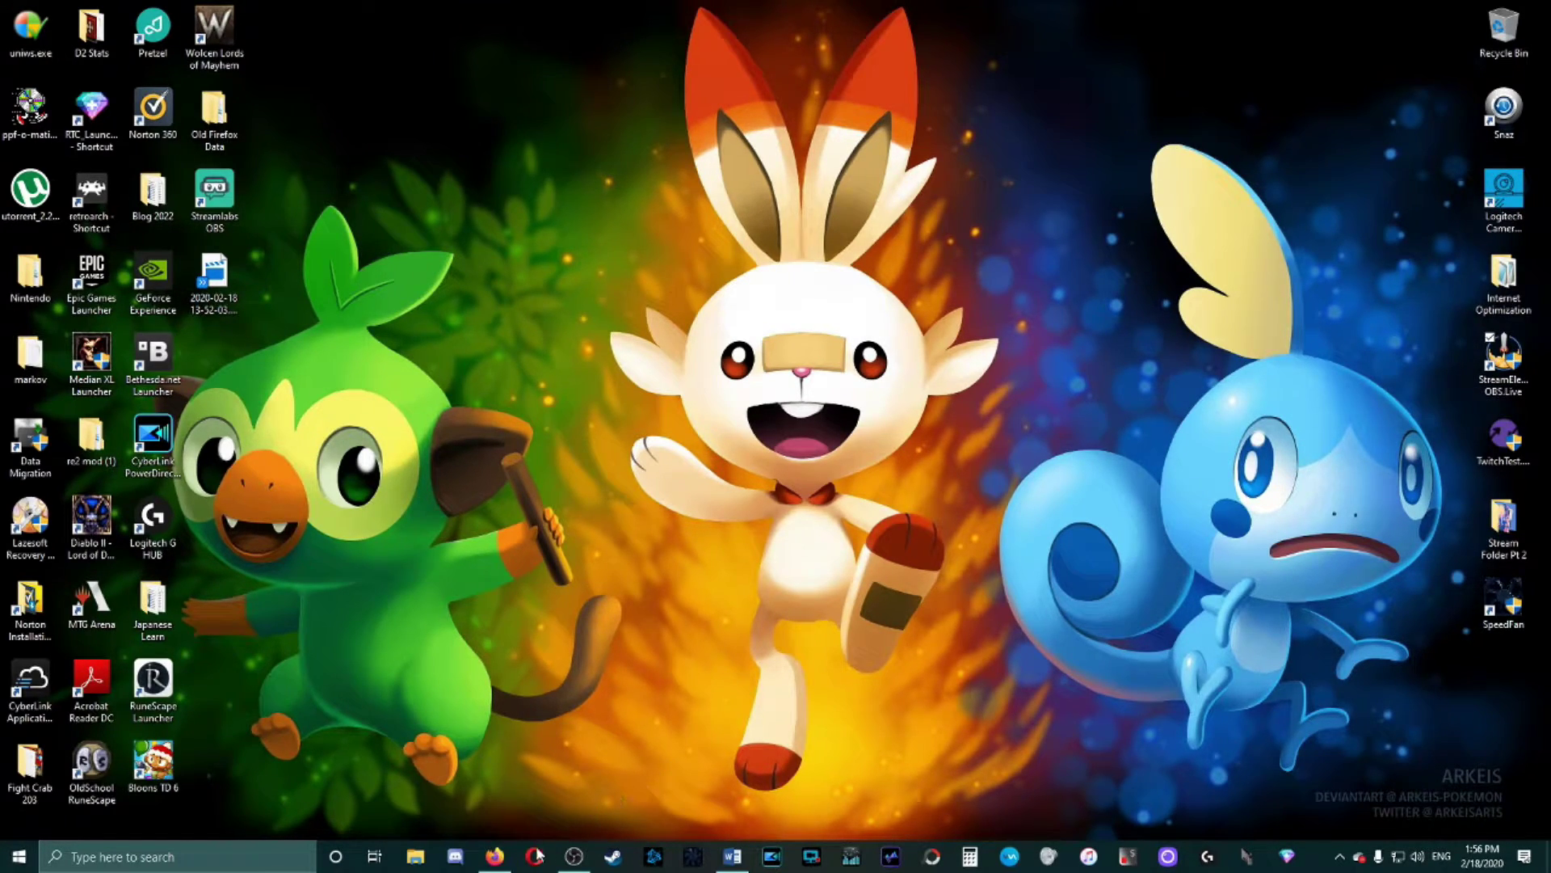
pyautogui.moveTo(573, 857)
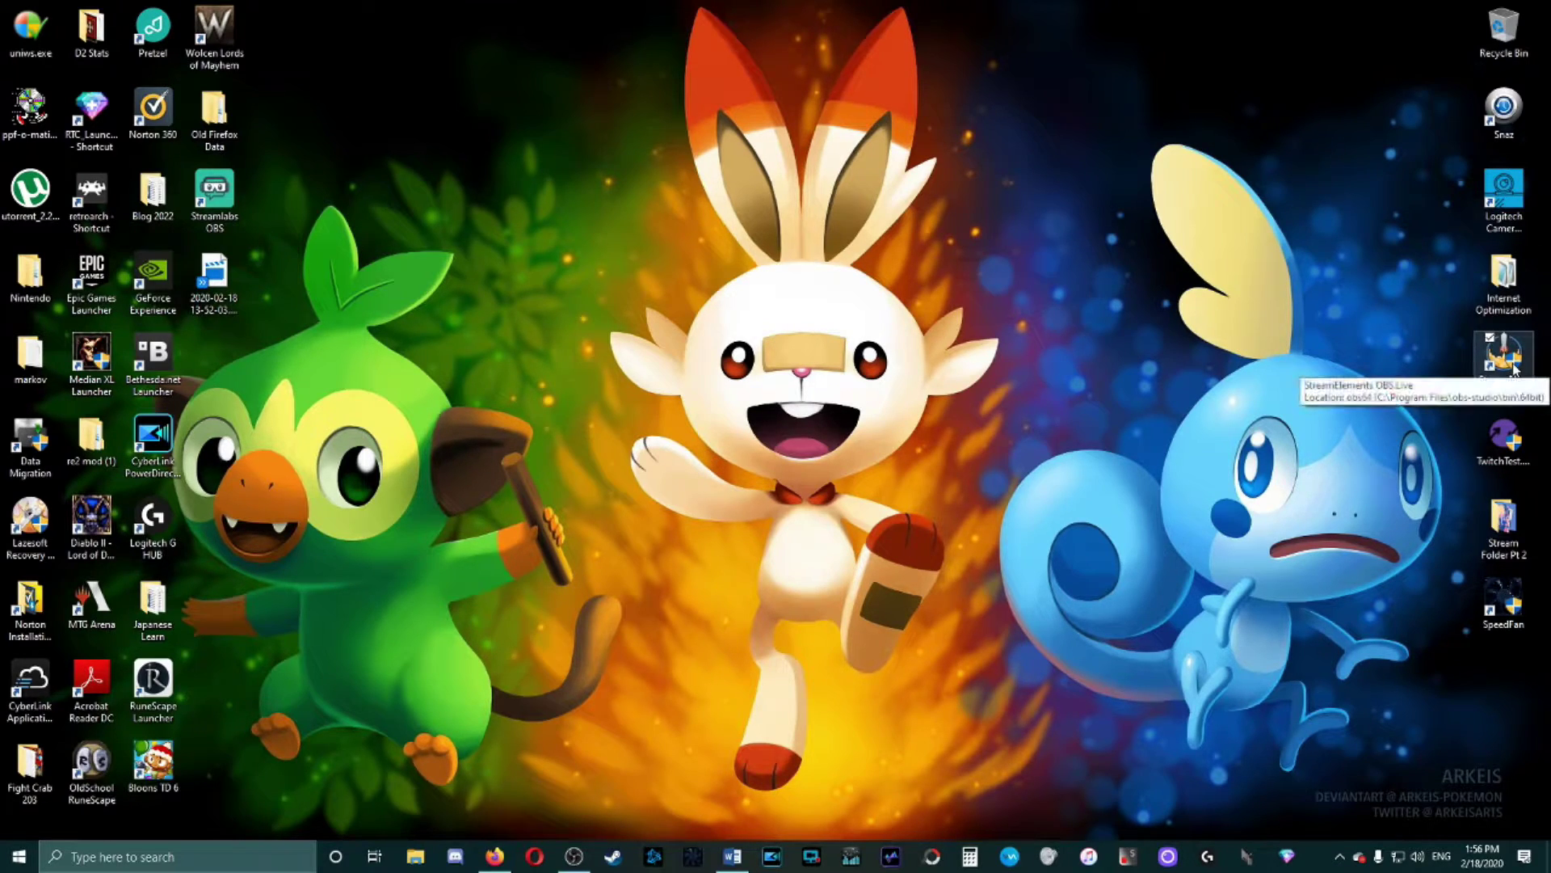
pyautogui.doubleClick(1511, 368)
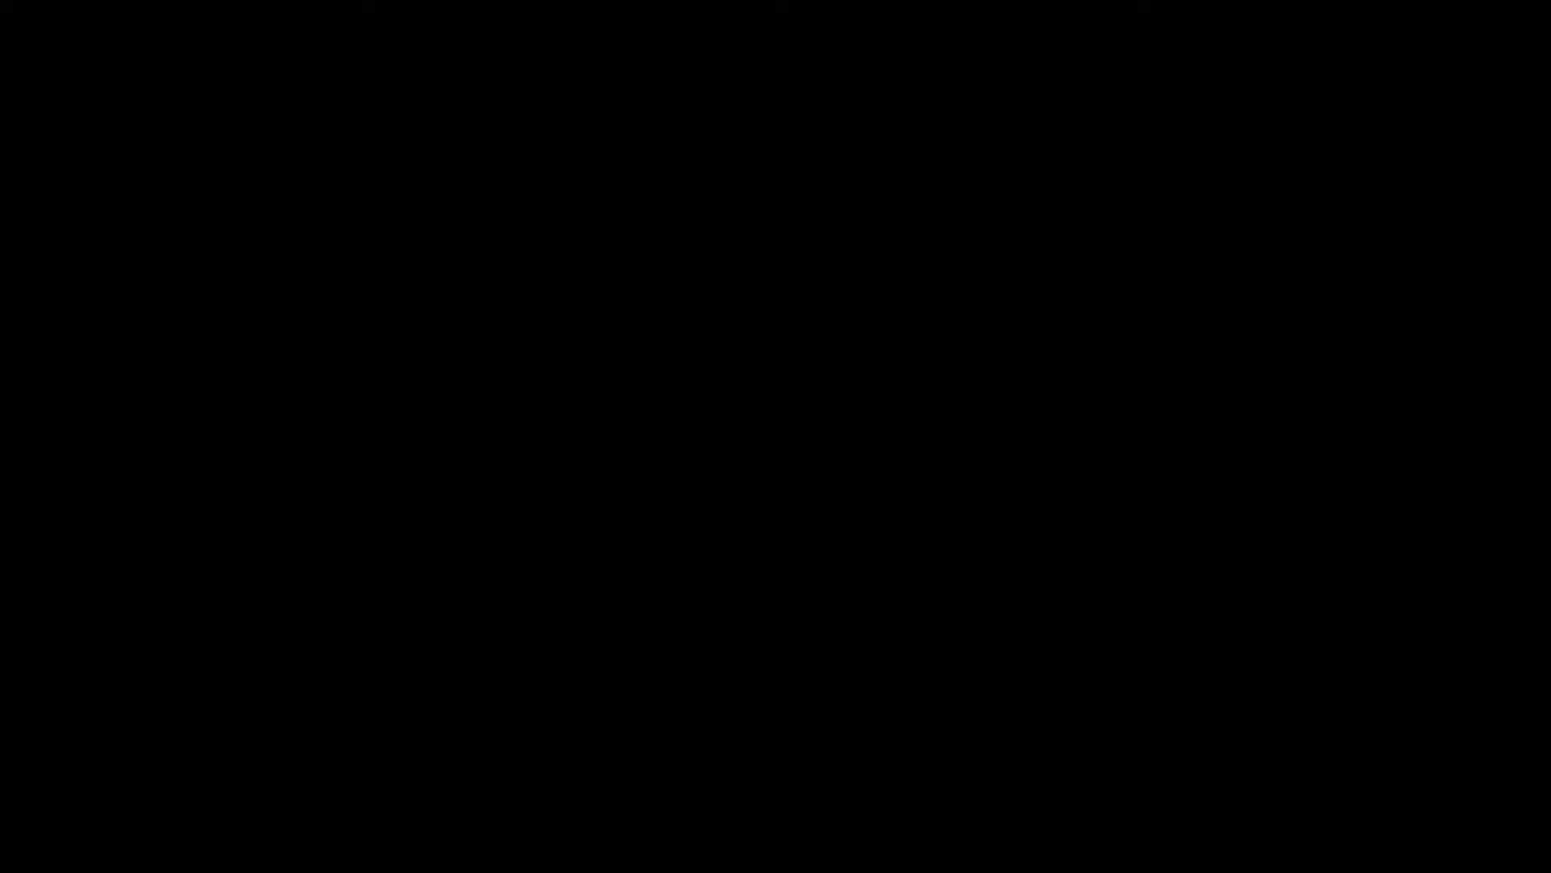
pyautogui.click(857, 451)
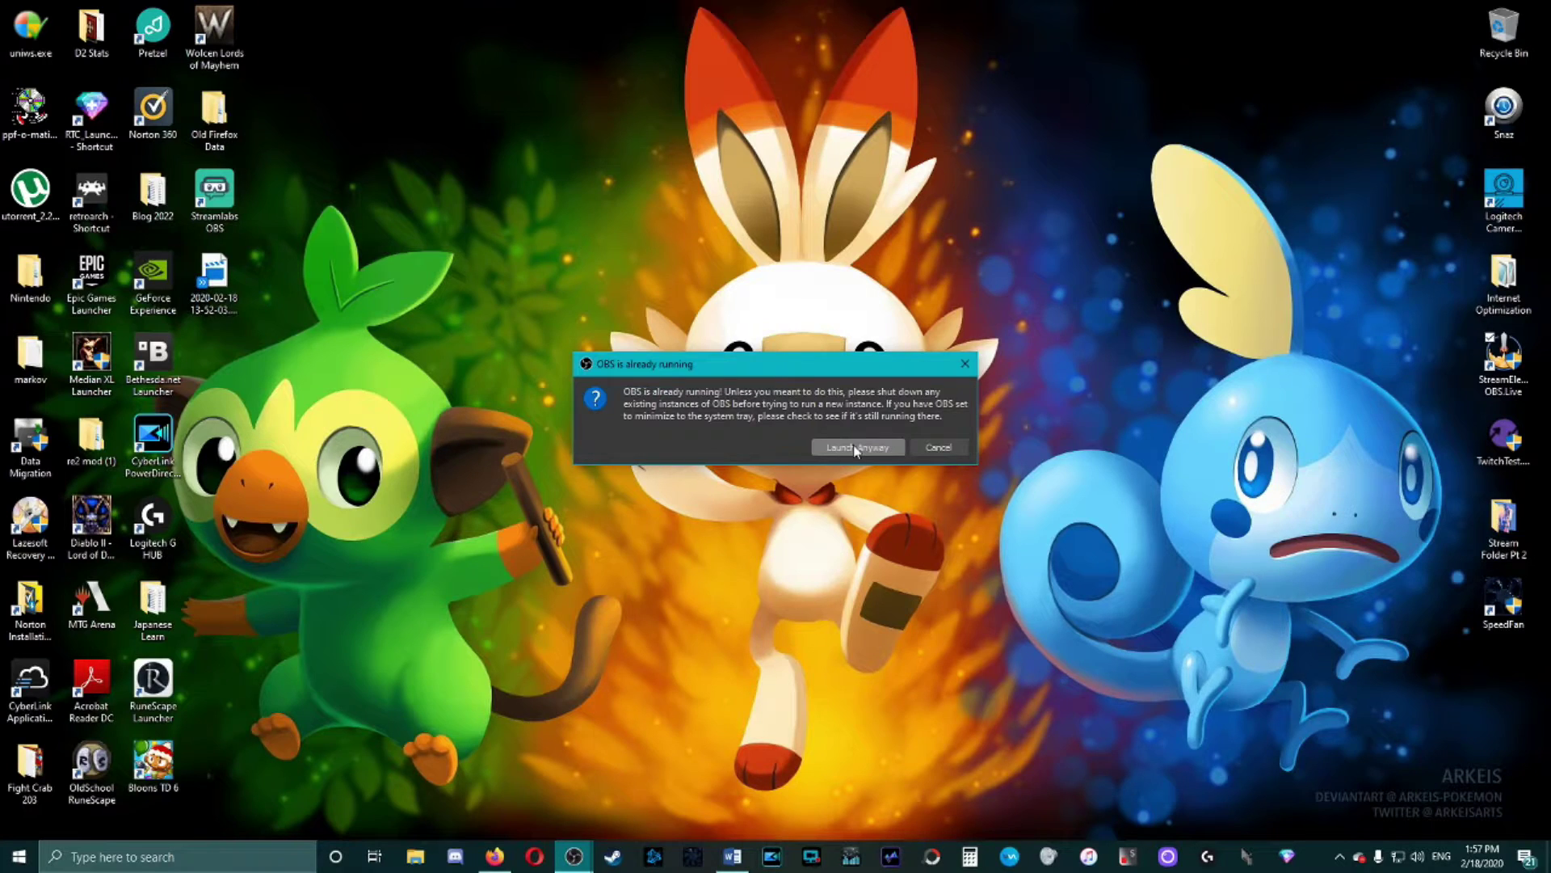
pyautogui.click(855, 448)
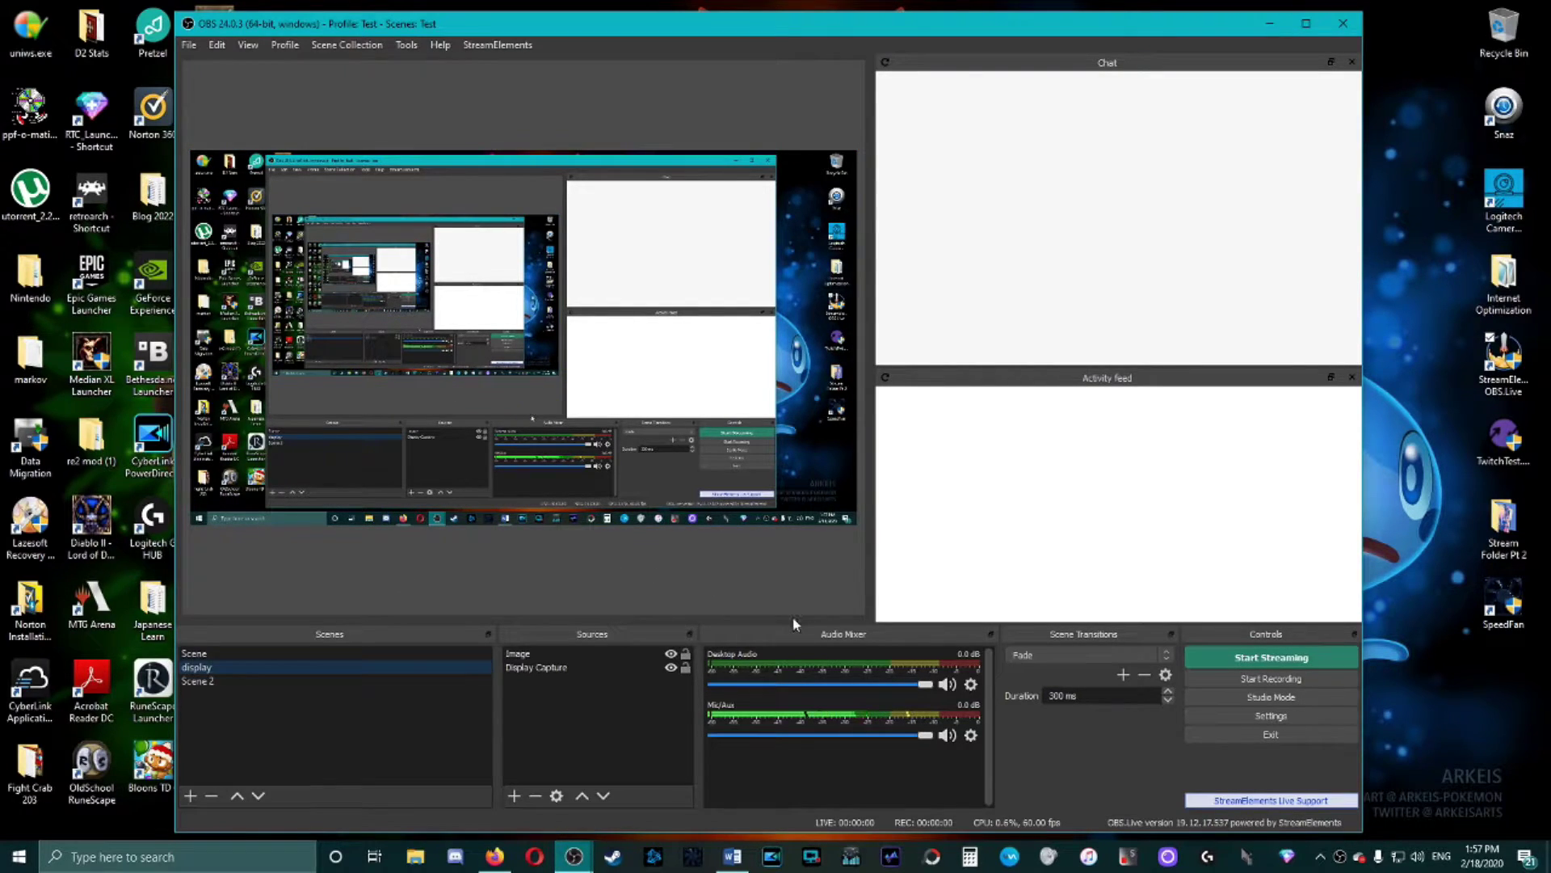
# Step: Hide the Display Capture source, and open the StreamElements bot and tipping setup but postpone it
pyautogui.click(671, 668)
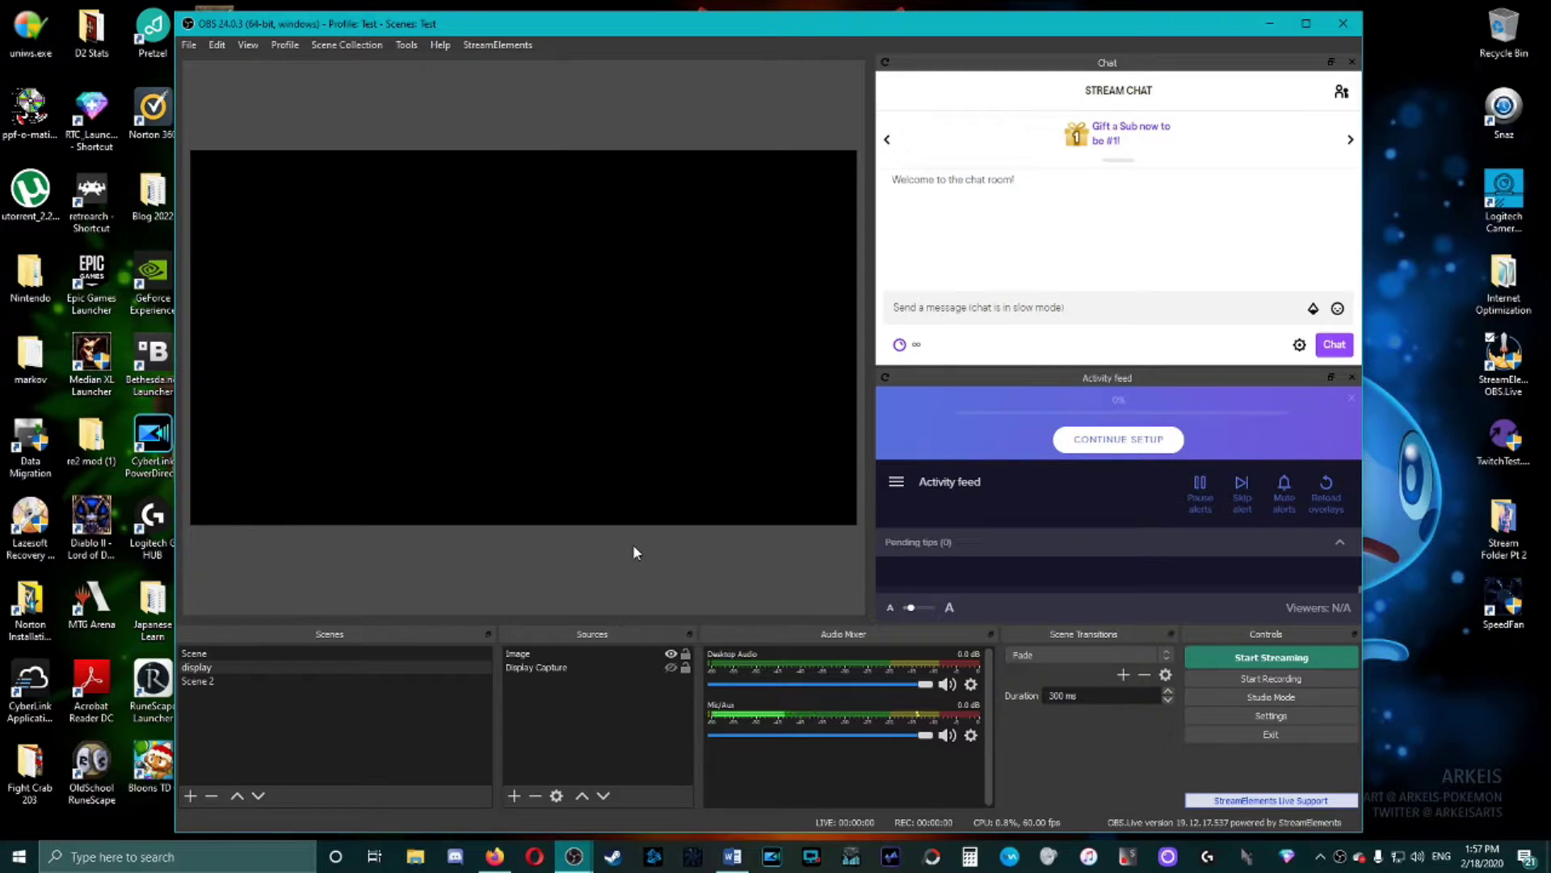
pyautogui.click(495, 49)
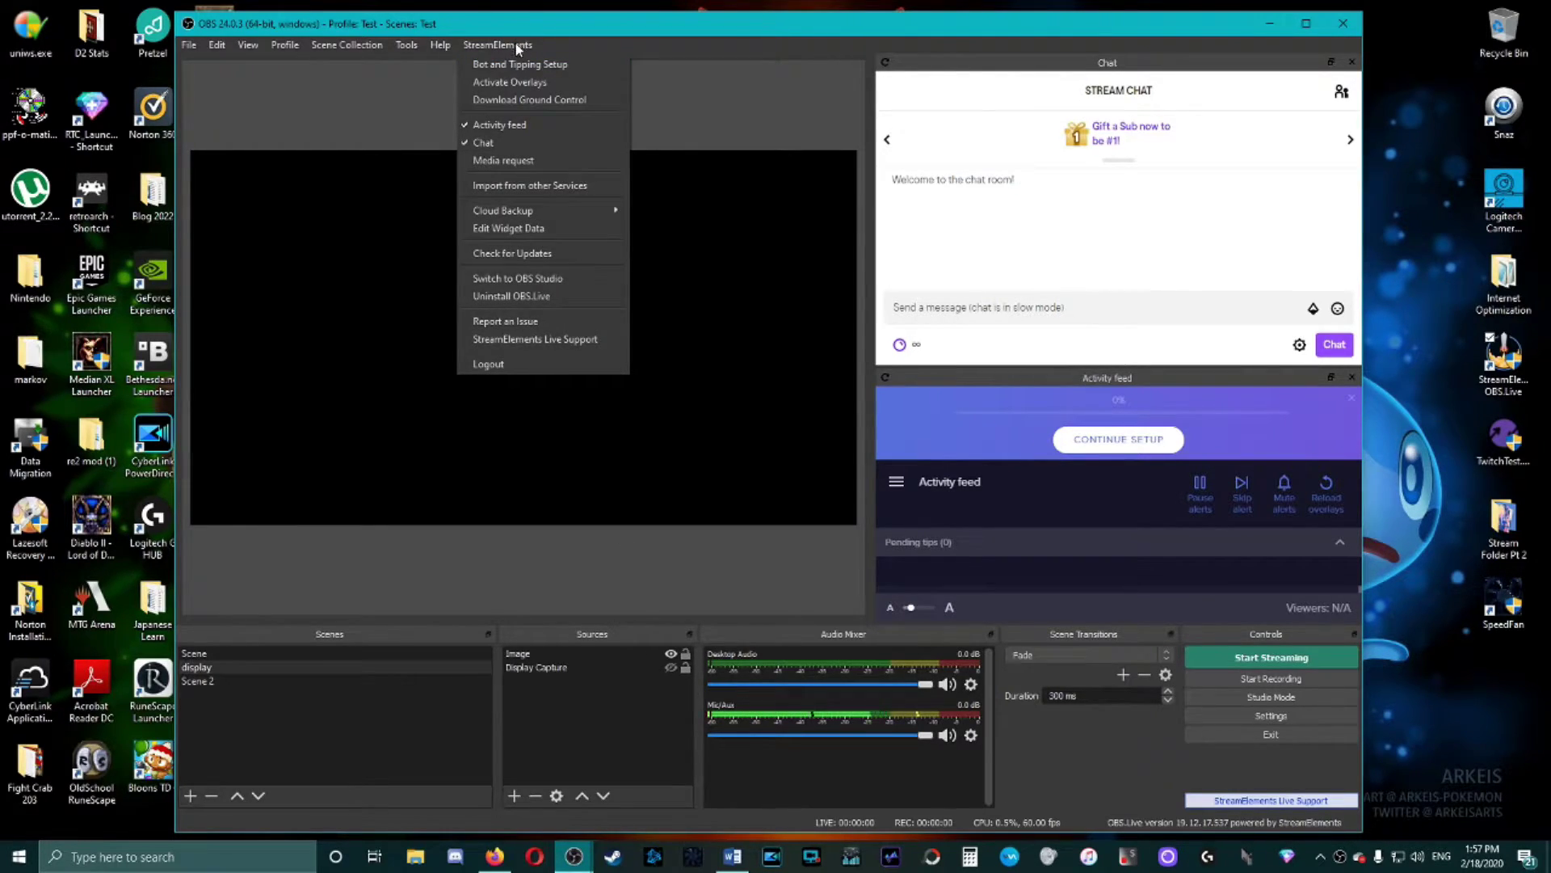
pyautogui.click(522, 64)
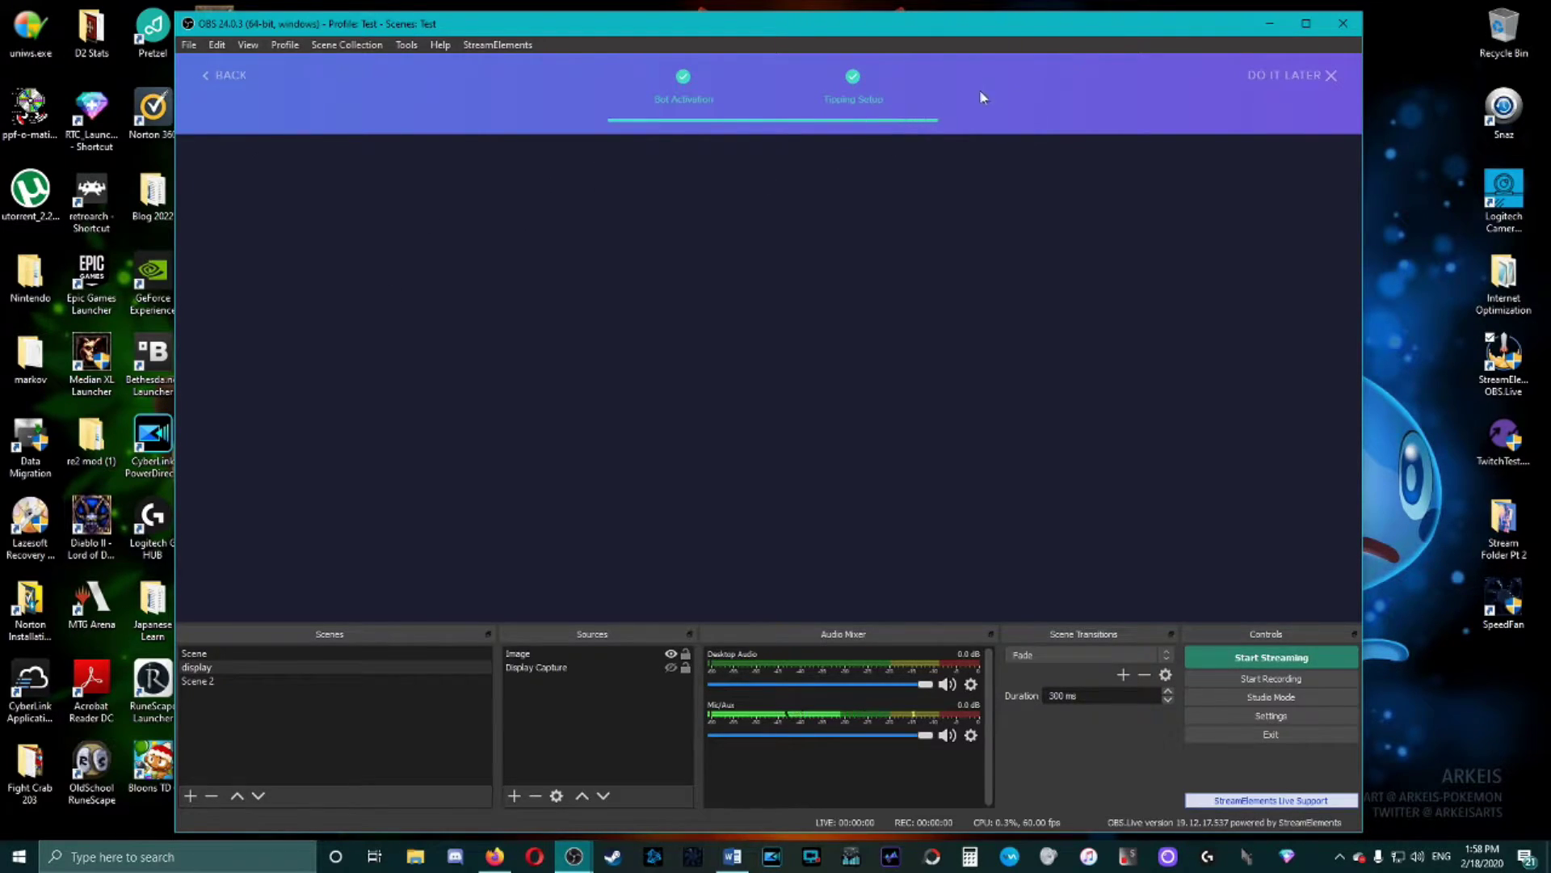
pyautogui.click(1310, 76)
# Step: Connect OBS.Live to the streaming account through Twitch
pyautogui.click(814, 388)
pyautogui.click(1344, 27)
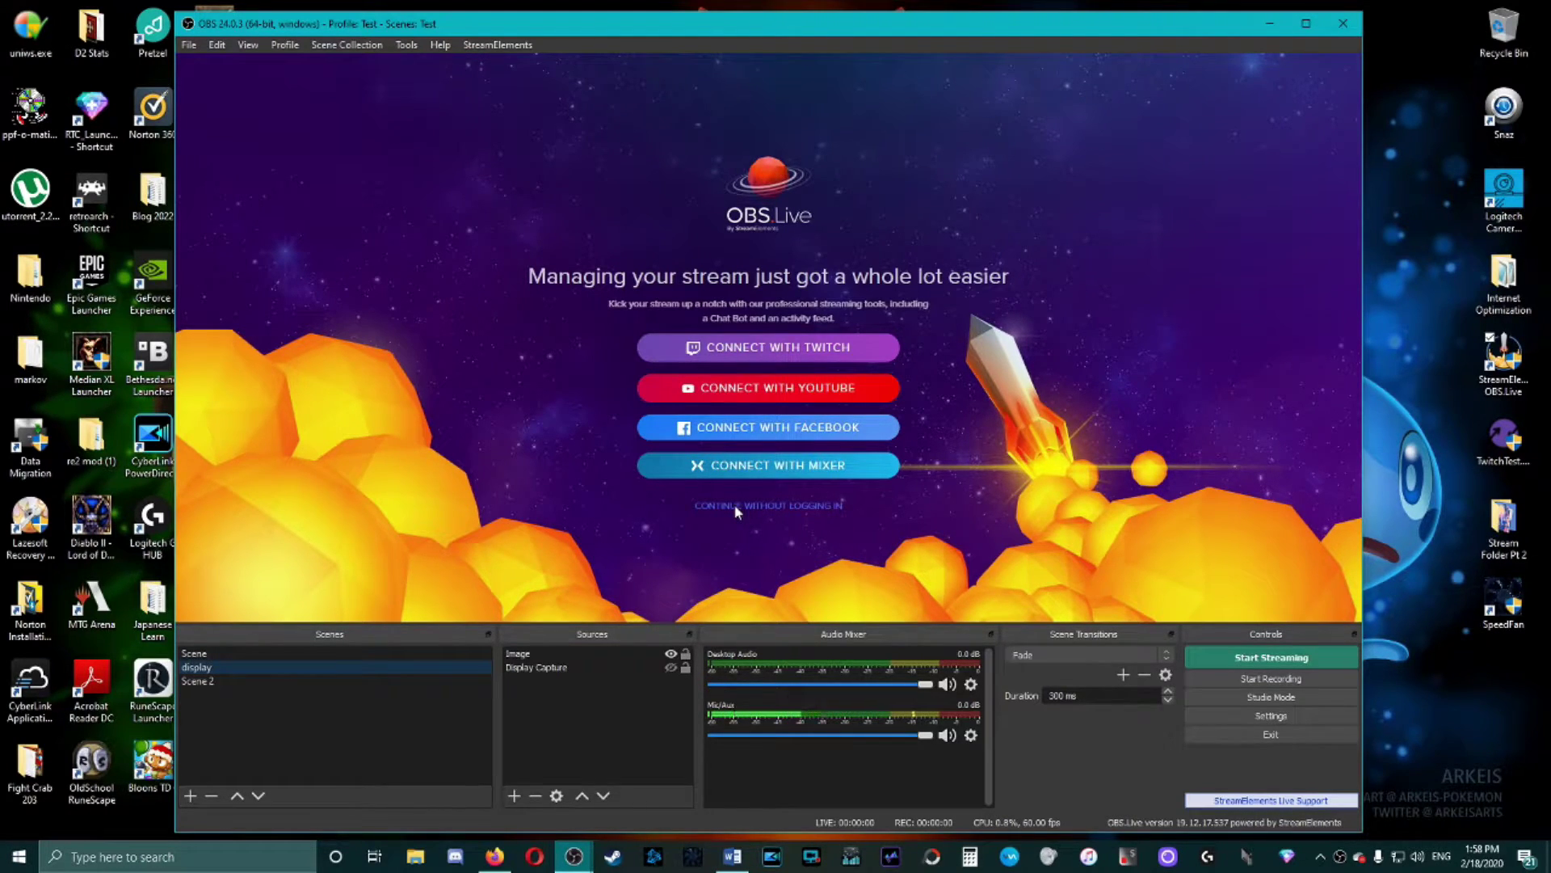
pyautogui.click(747, 347)
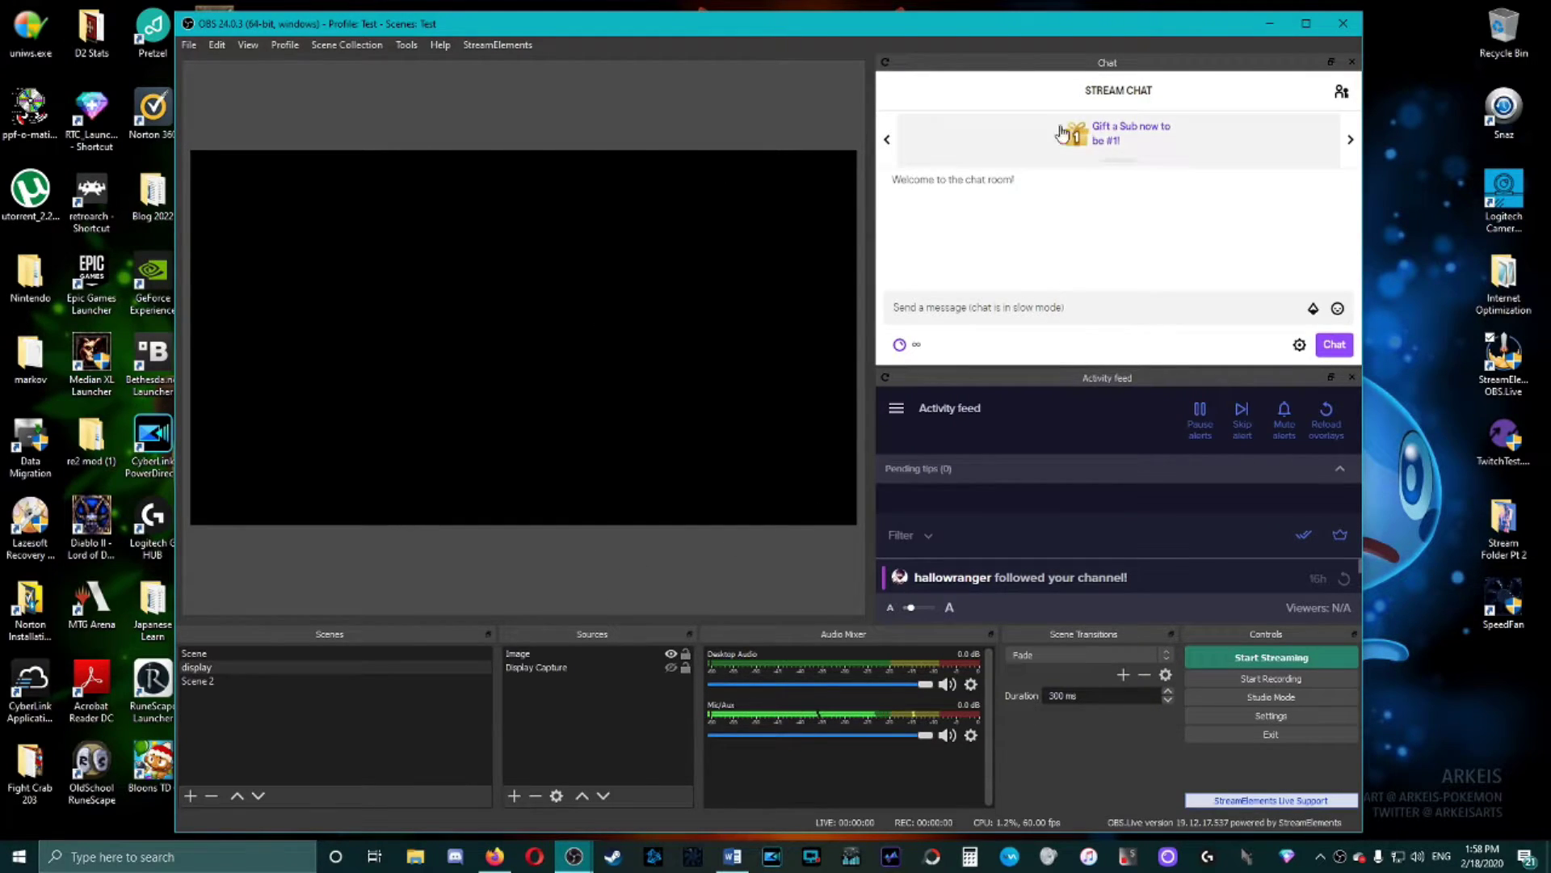
# Step: Add the StreamElements Media request dock and move the Activity feed dock to span the area above the preview and Chat
pyautogui.click(497, 44)
pyautogui.click(517, 163)
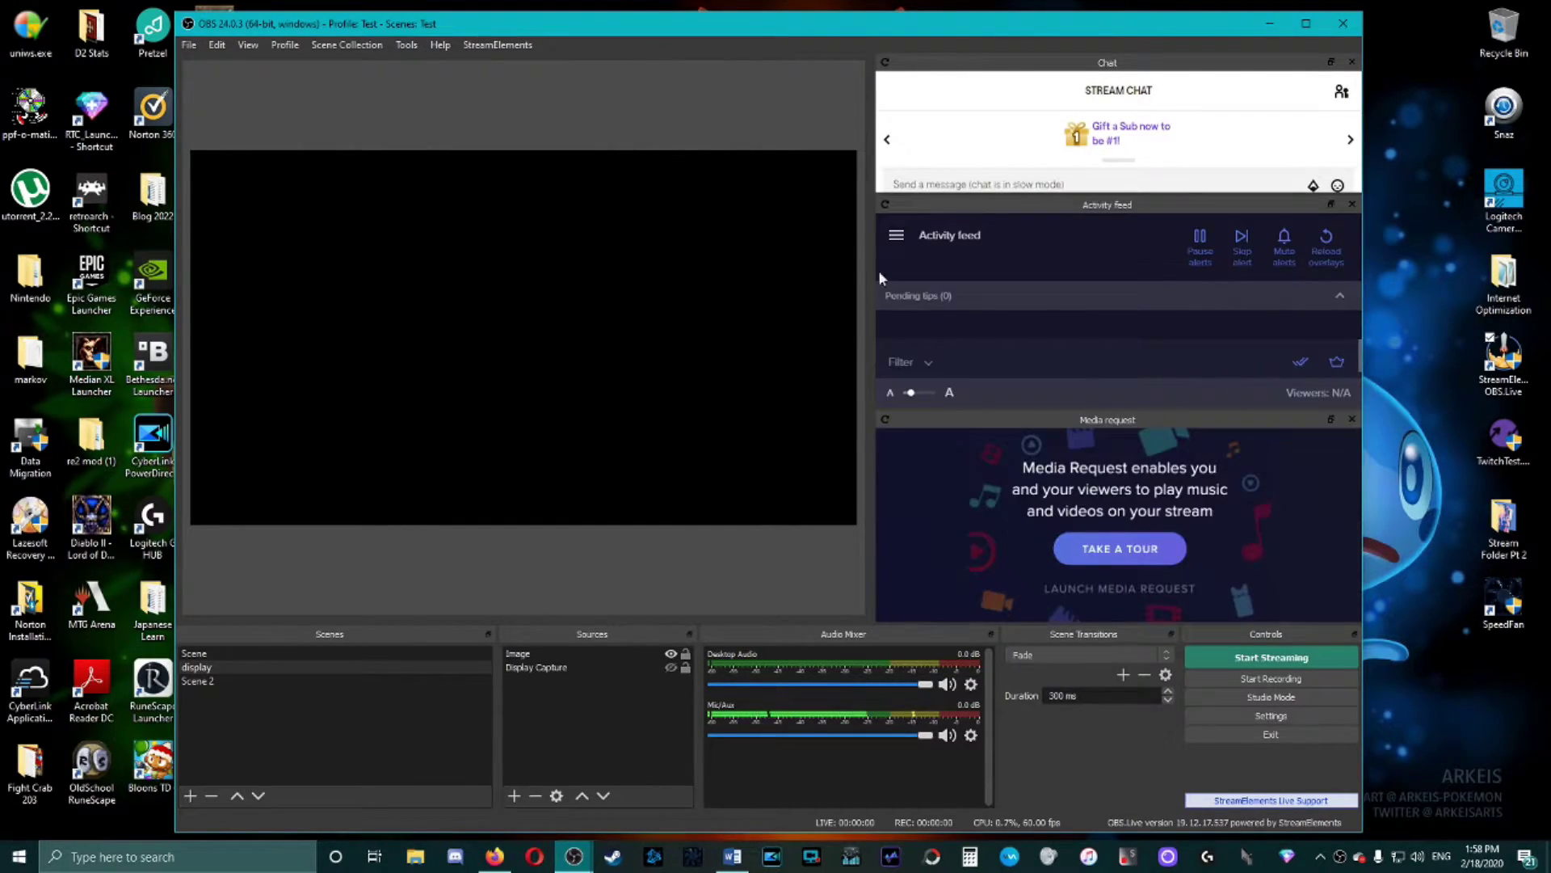
pyautogui.moveTo(1025, 208); pyautogui.dragTo(362, 77)
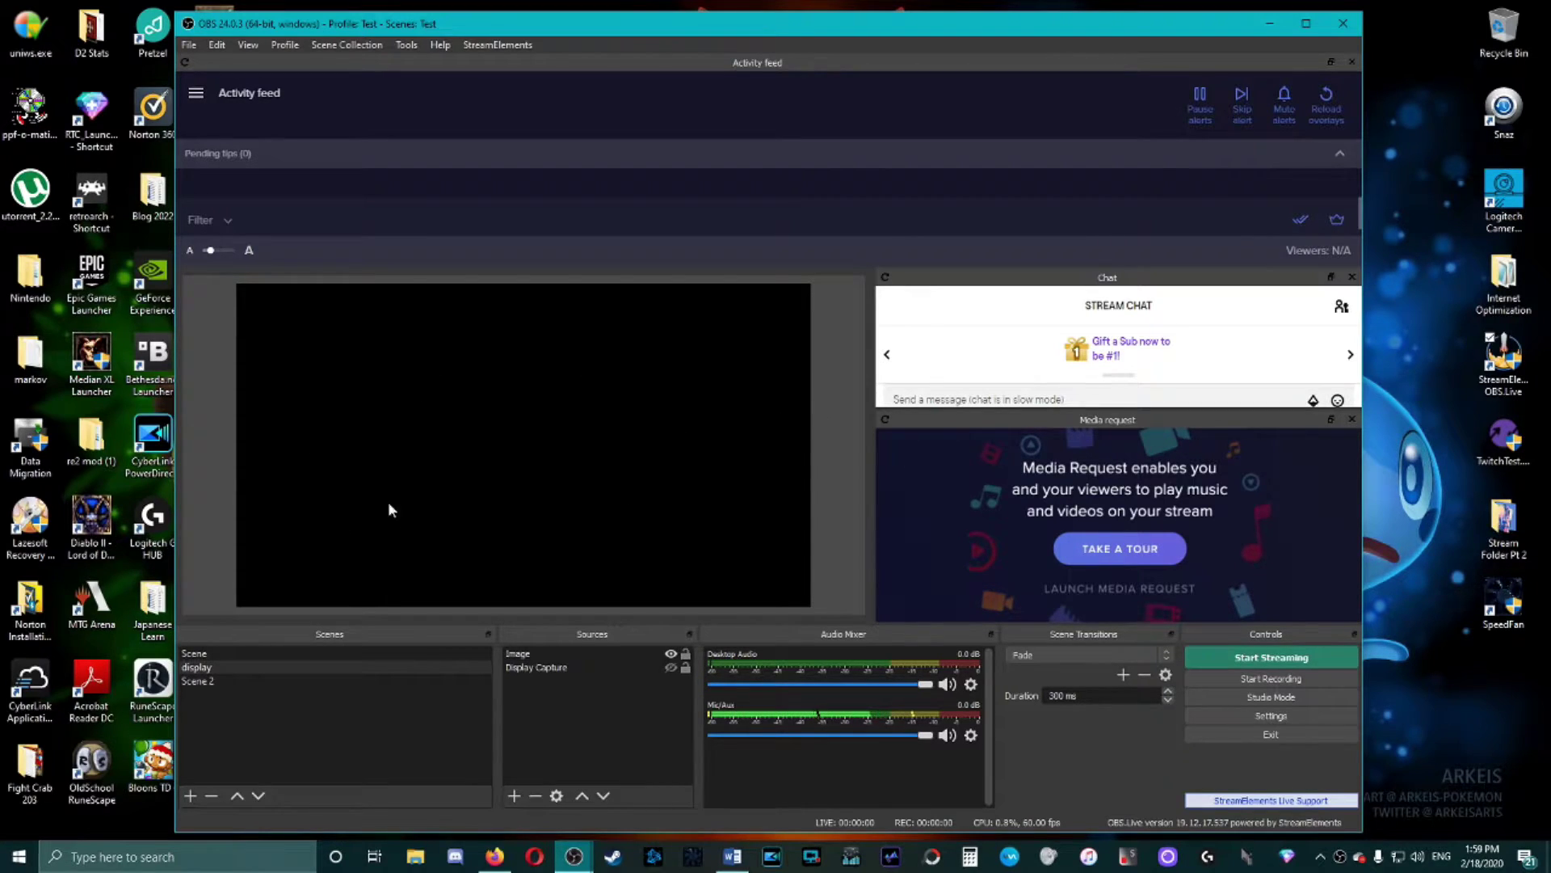
pyautogui.click(670, 668)
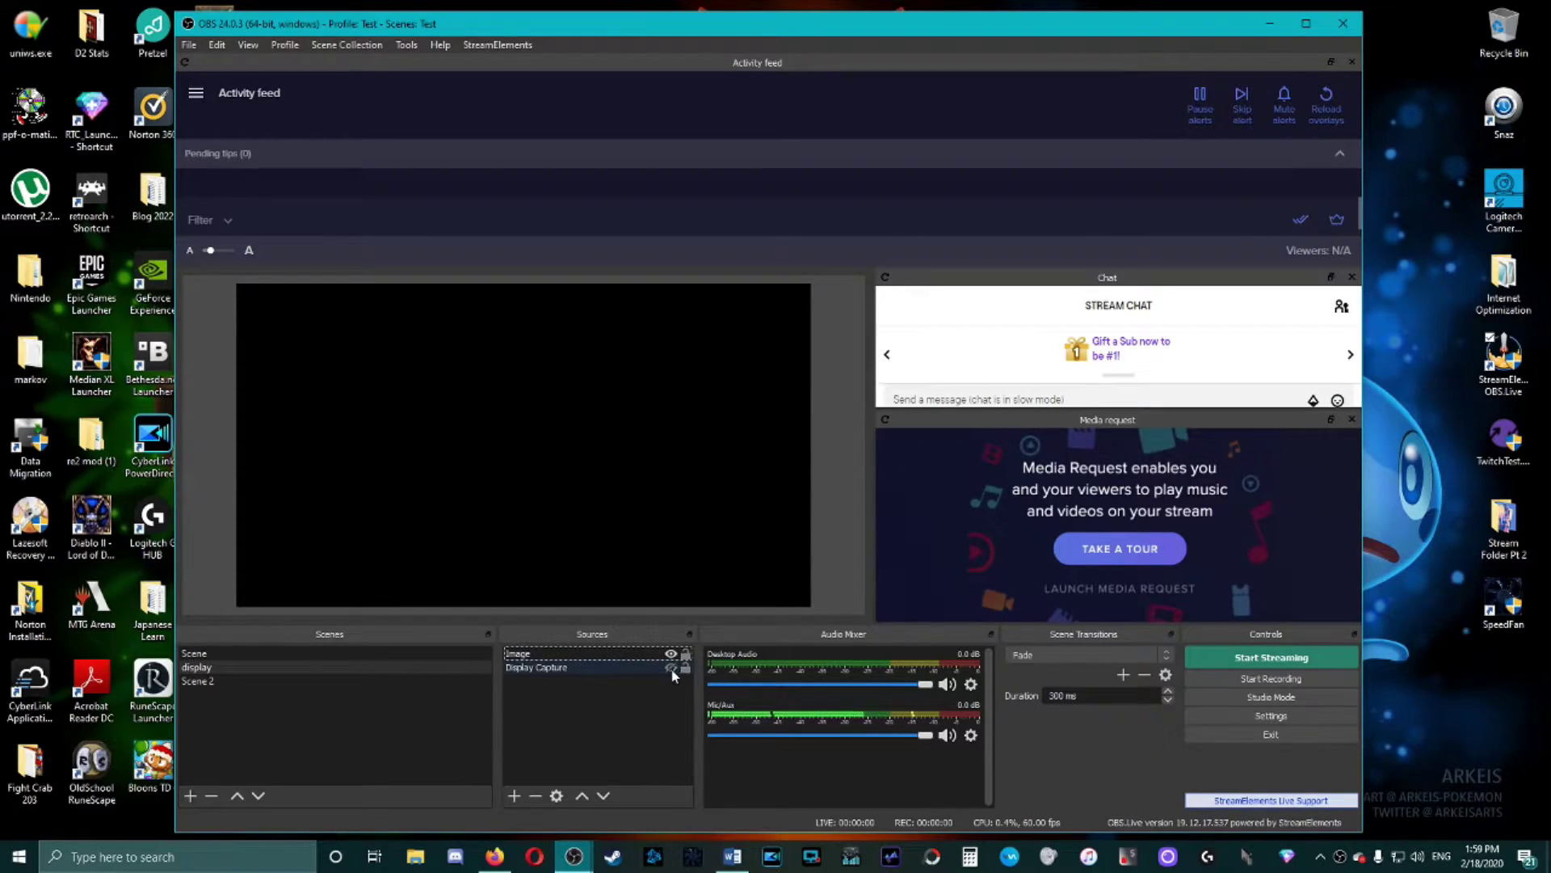
pyautogui.click(671, 668)
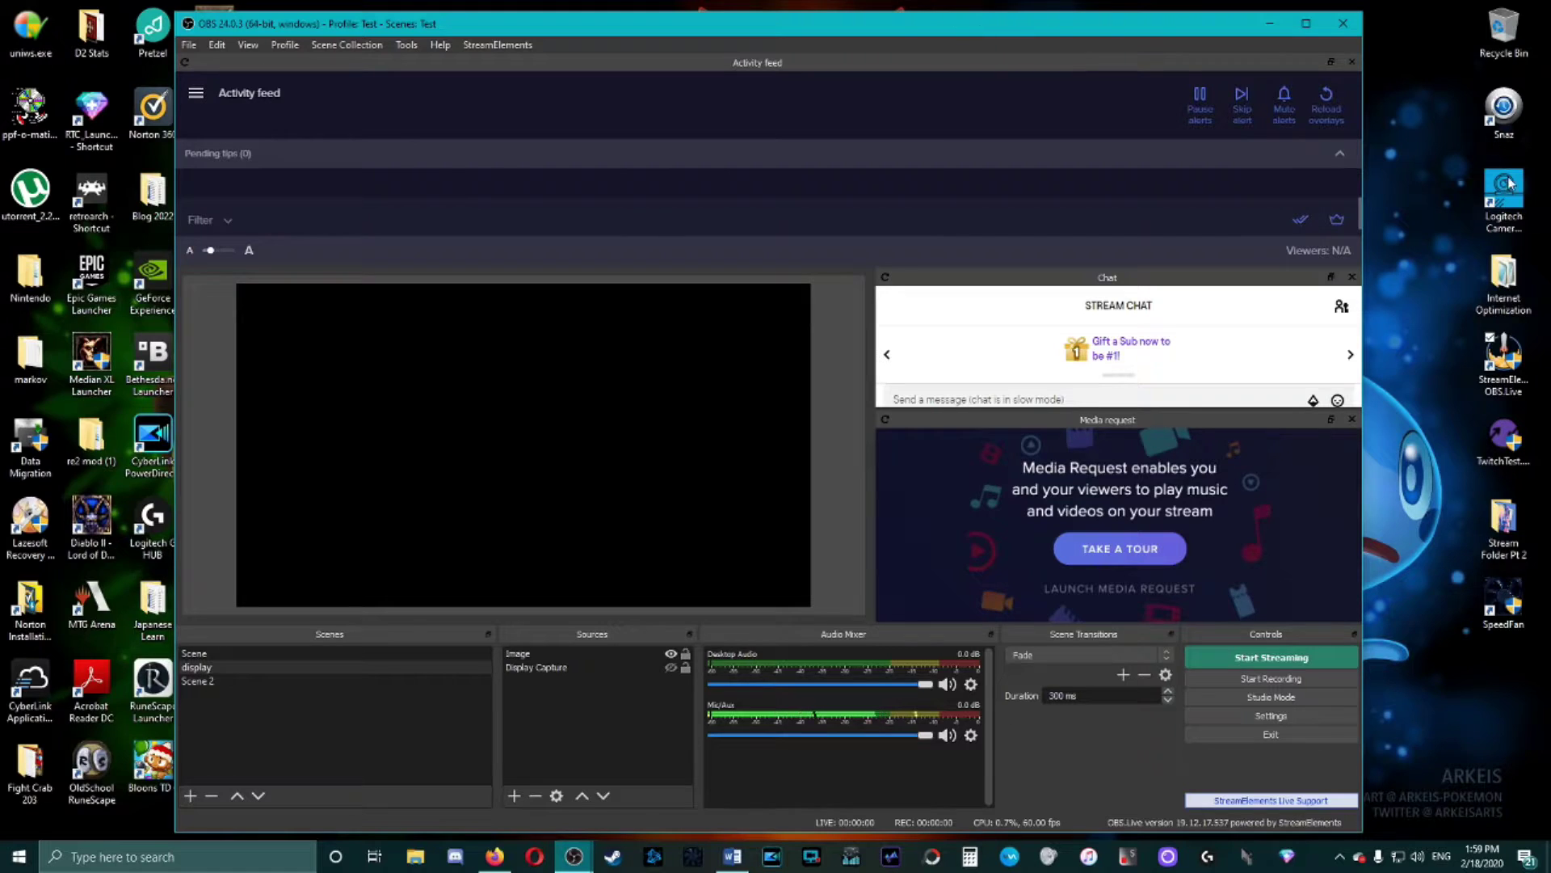
# Step: Narrow the OBS.Live window, and undock the Activity feed as a narrower floating window beside it on the desktop
pyautogui.moveTo(1363, 578); pyautogui.dragTo(992, 523)
pyautogui.moveTo(759, 28); pyautogui.dragTo(644, 23)
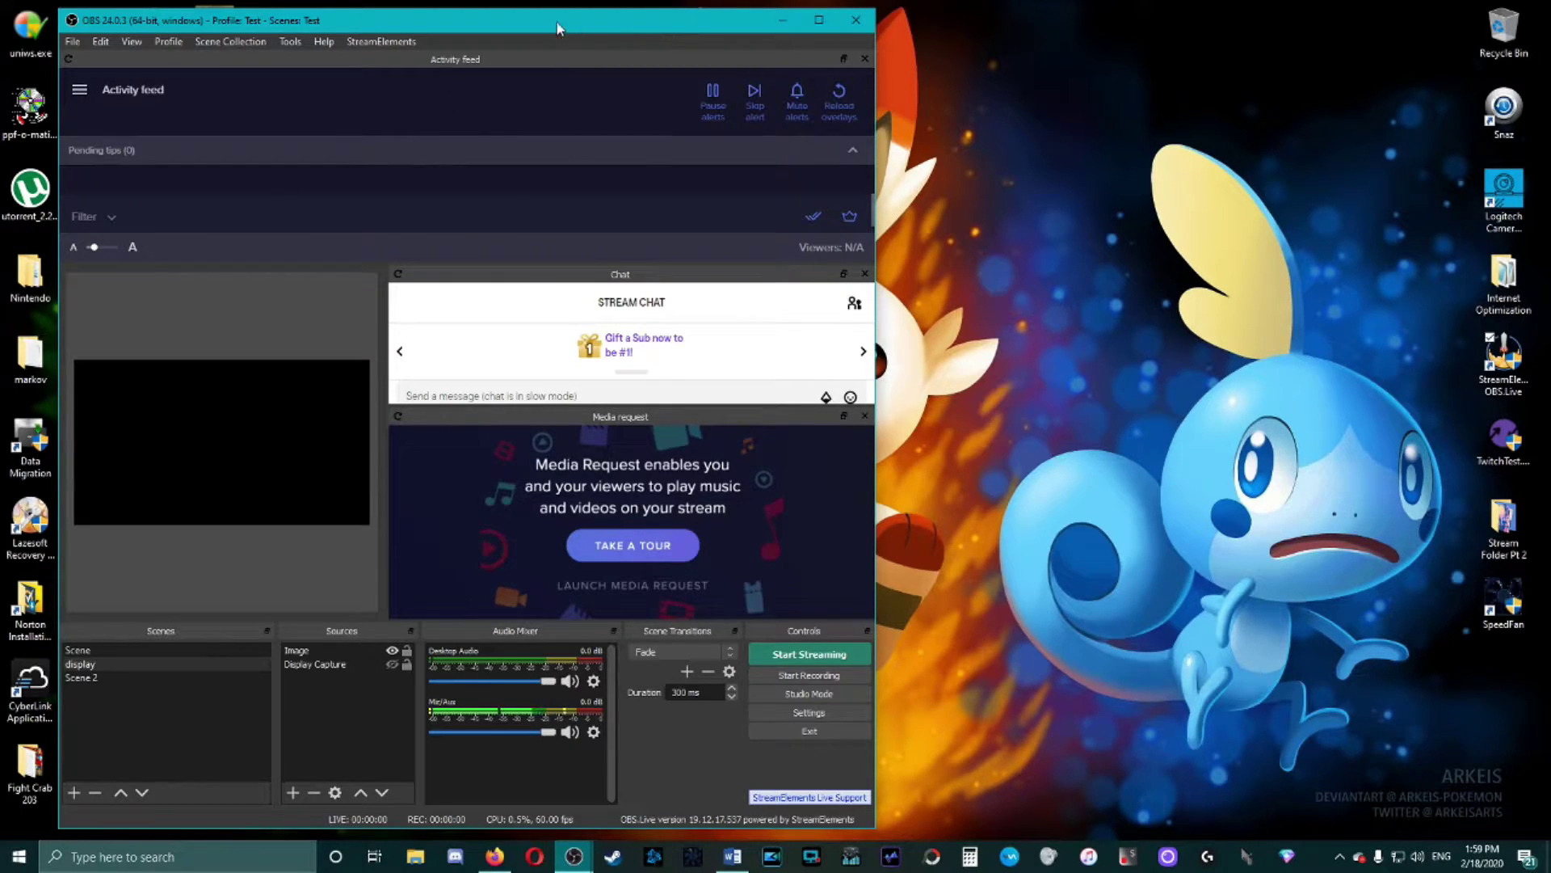
pyautogui.moveTo(487, 61); pyautogui.dragTo(1185, 141)
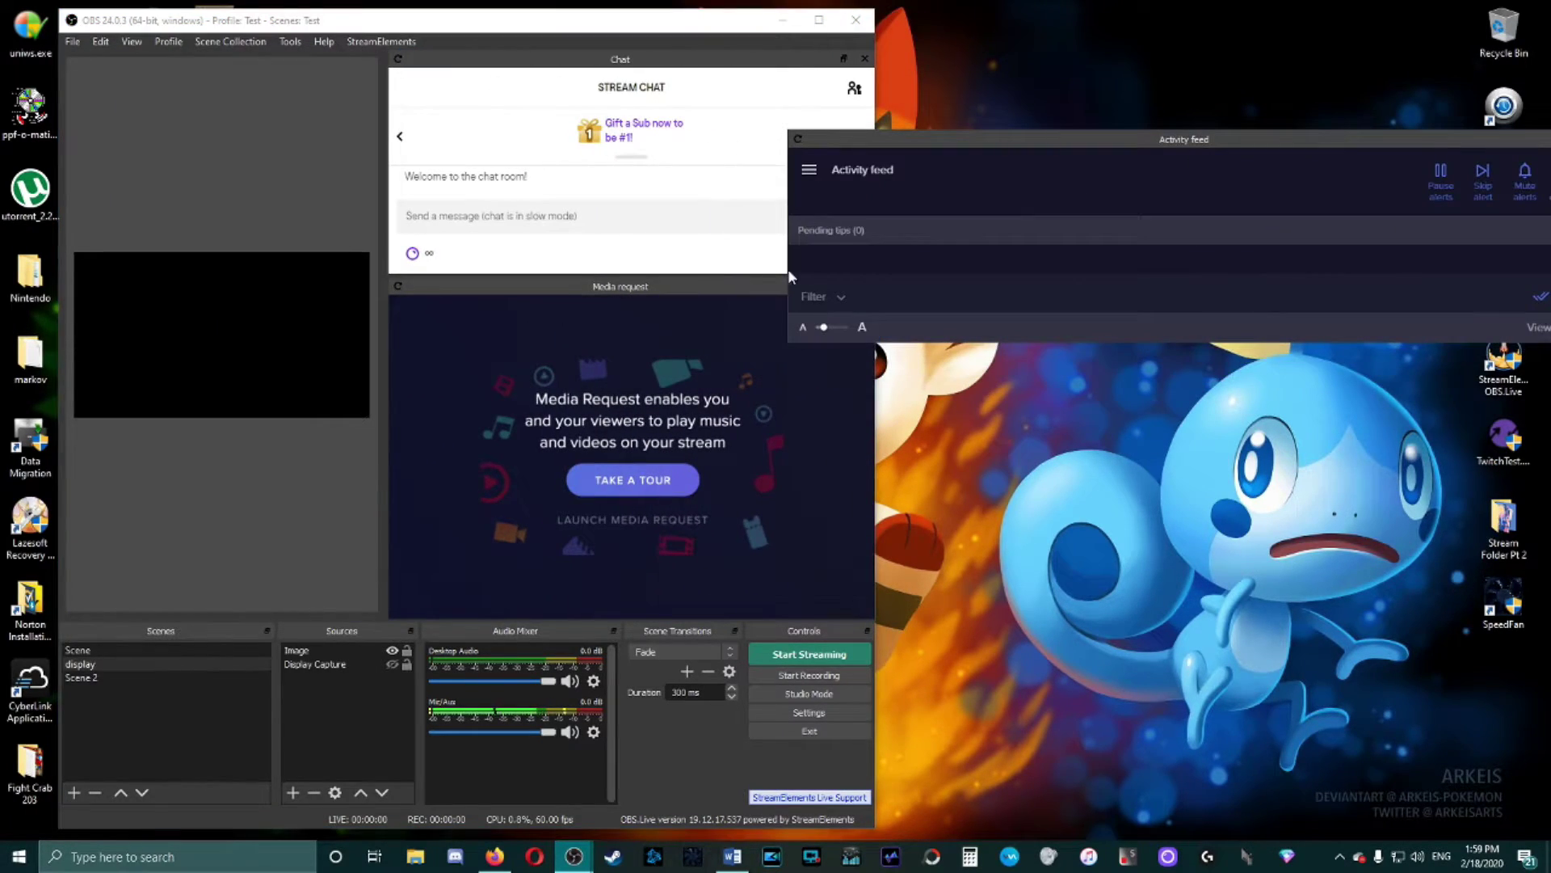
pyautogui.click(788, 266)
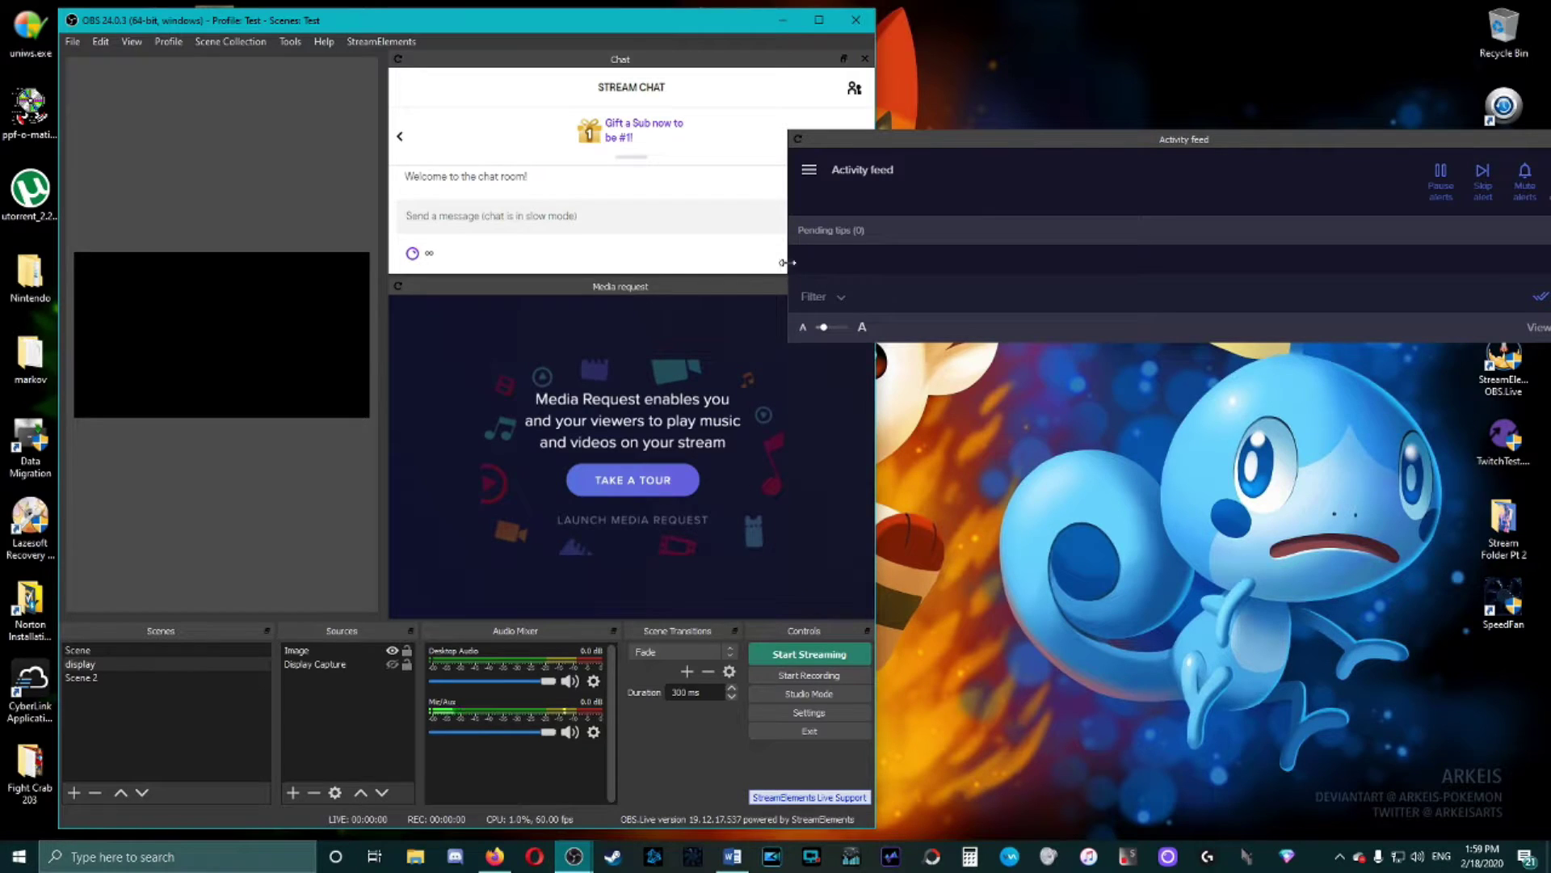
pyautogui.moveTo(788, 263); pyautogui.dragTo(1192, 255)
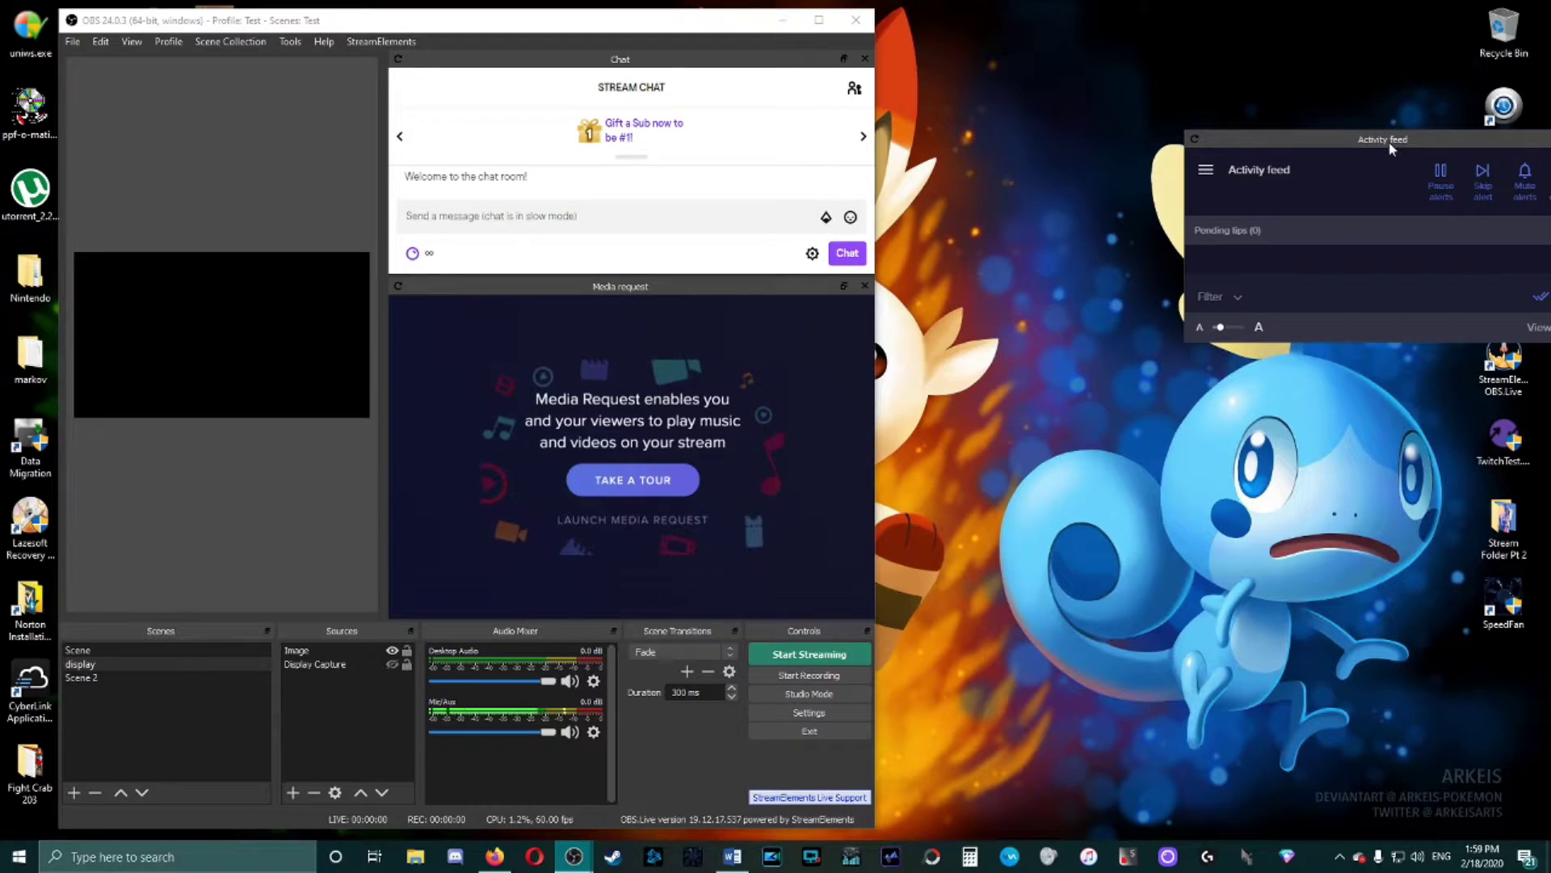
pyautogui.moveTo(1398, 141); pyautogui.dragTo(1141, 62)
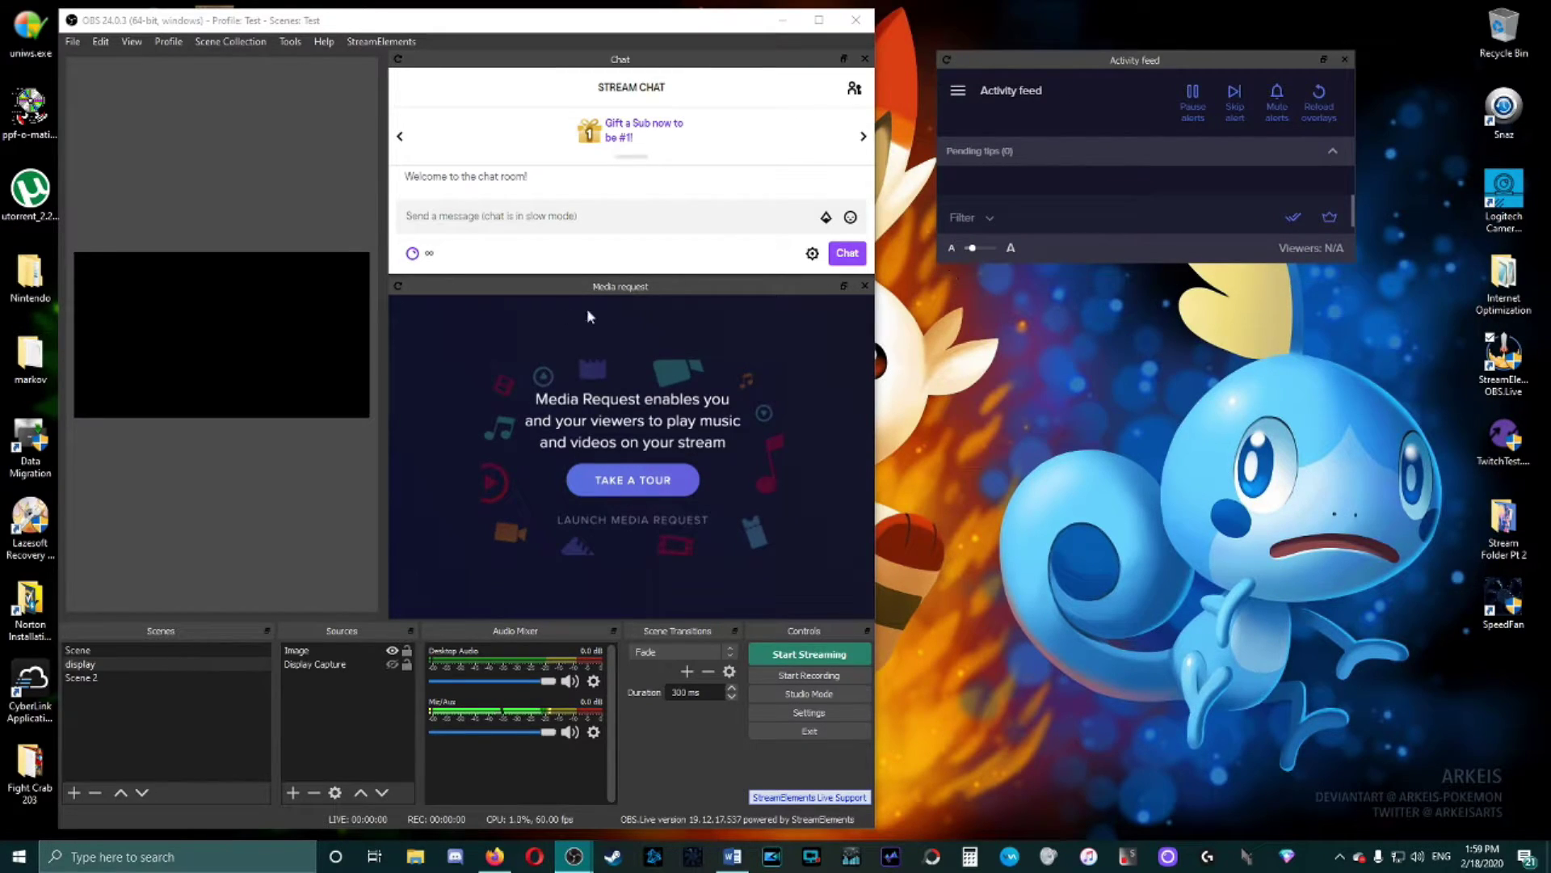
# Step: Close the Media request dock and narrow the Chat dock to give the preview more room
pyautogui.click(864, 285)
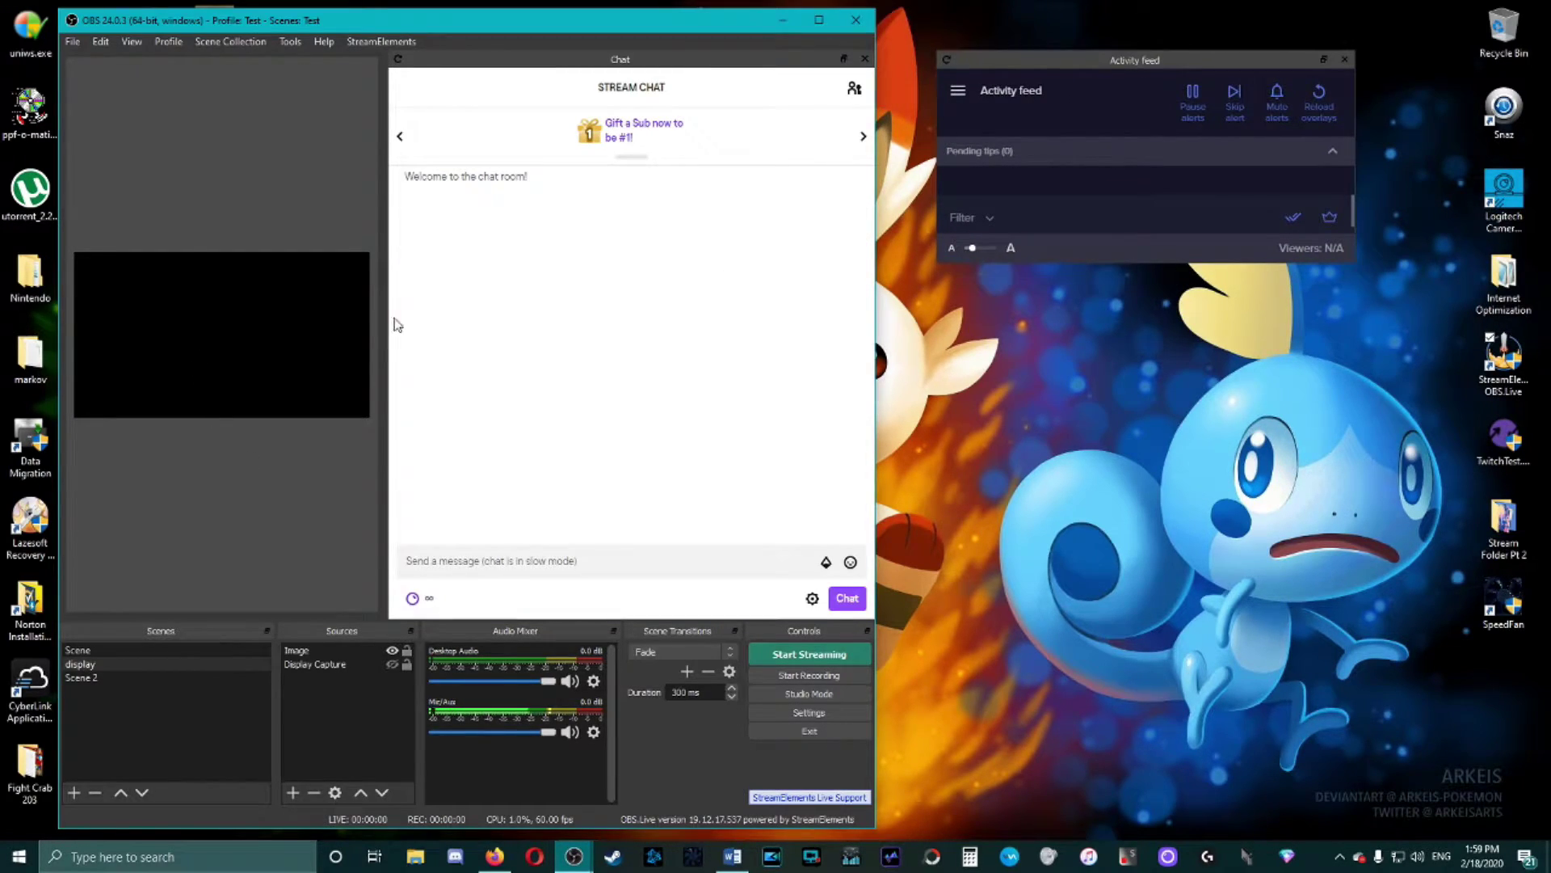
pyautogui.moveTo(394, 329); pyautogui.dragTo(534, 321)
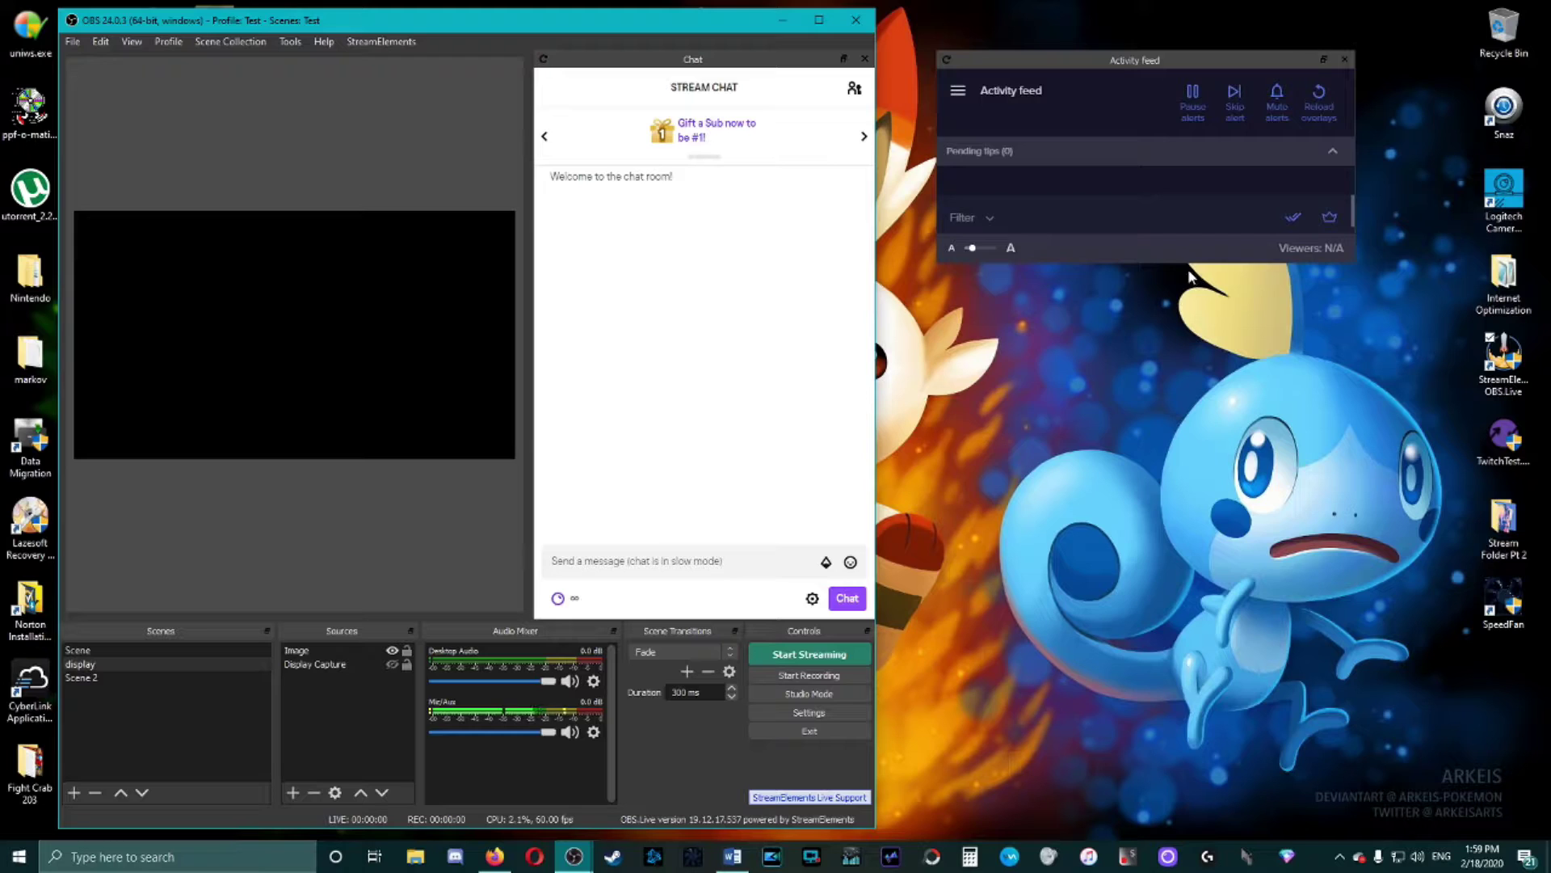
# Step: Look through the recent Activity feed events and the StreamElements and Scene Collection options
pyautogui.moveTo(1165, 263); pyautogui.dragTo(1132, 437)
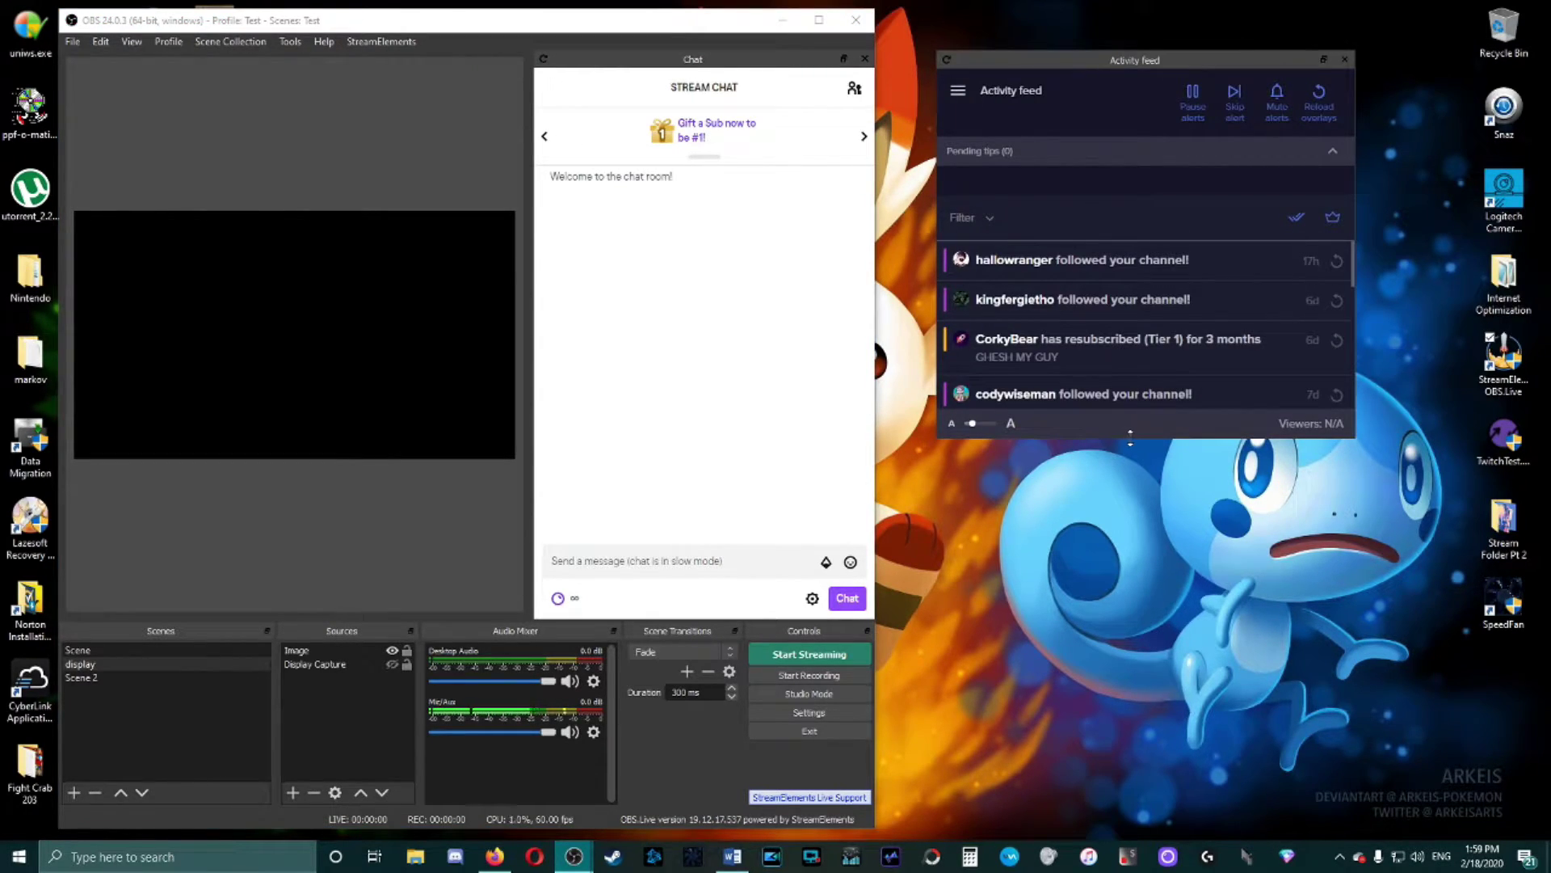
pyautogui.moveTo(1146, 438); pyautogui.dragTo(1139, 257)
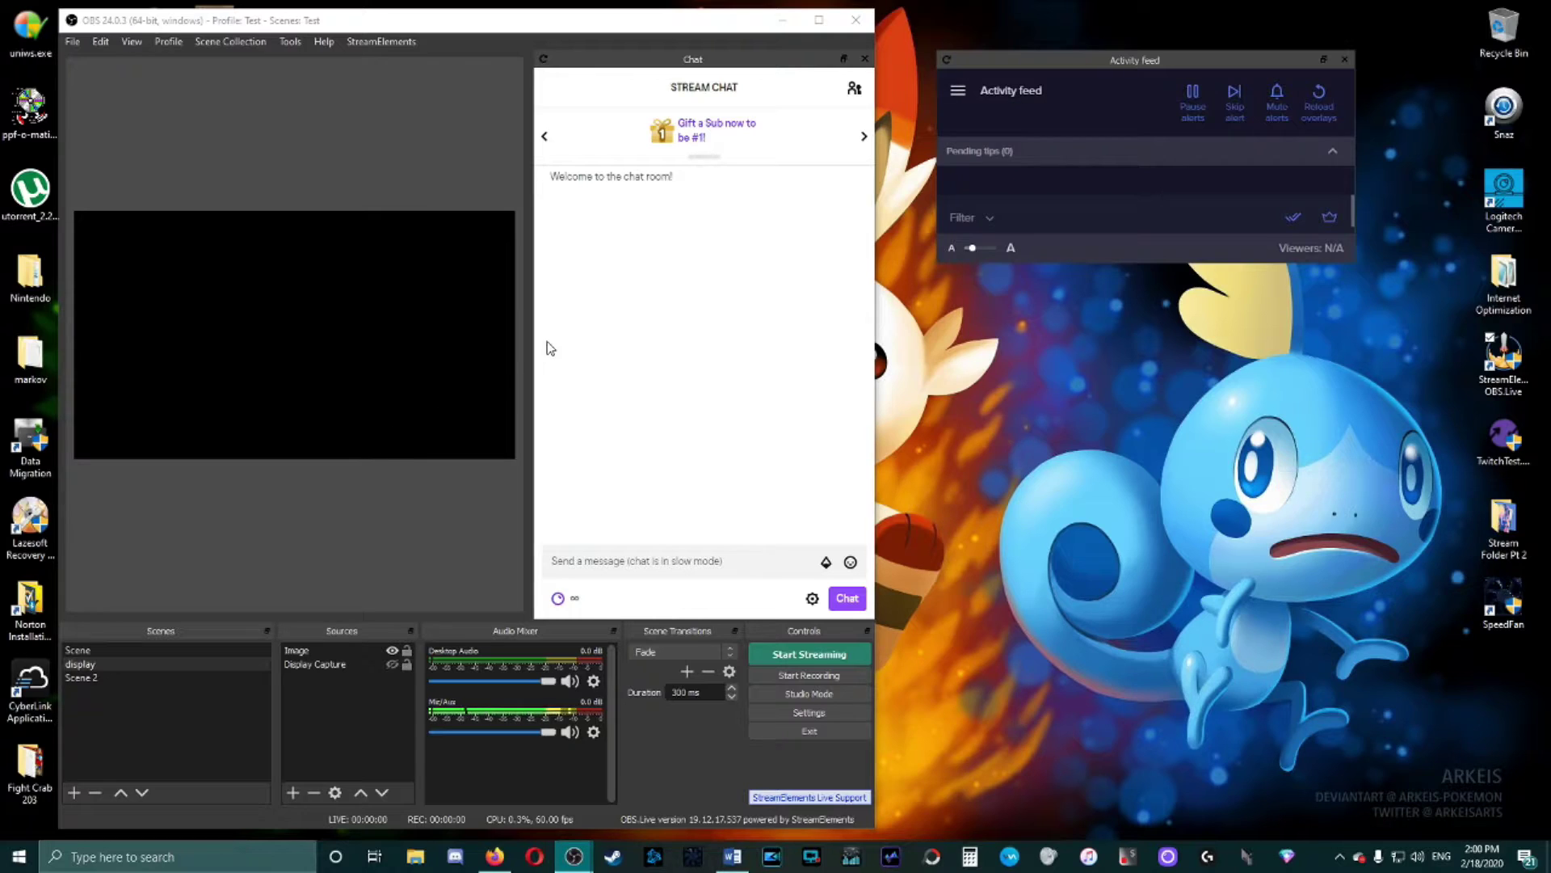
pyautogui.click(384, 42)
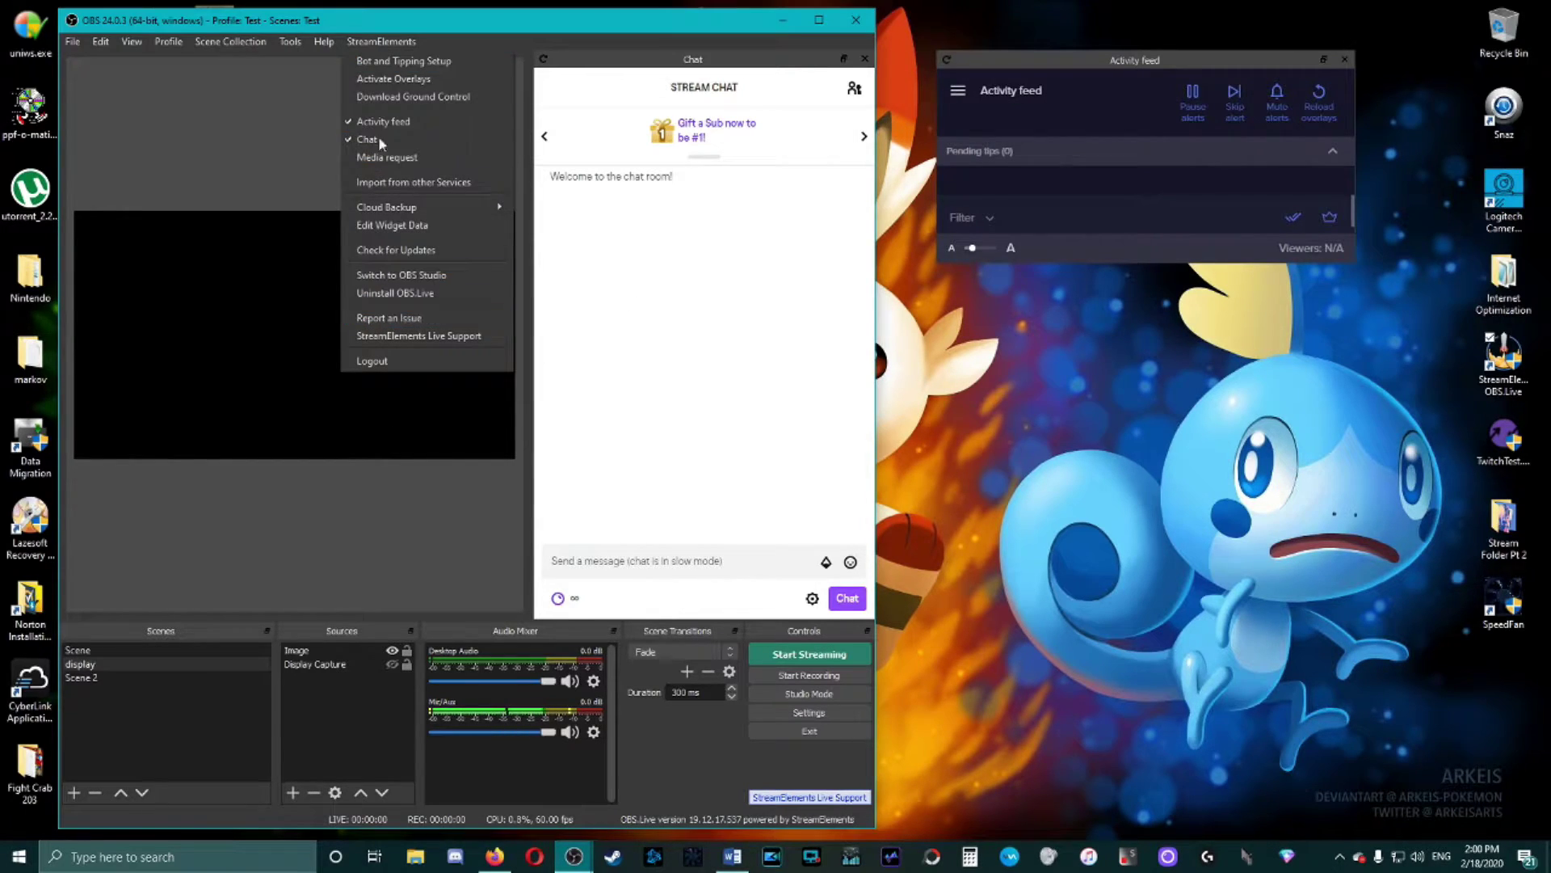
pyautogui.moveTo(230, 41)
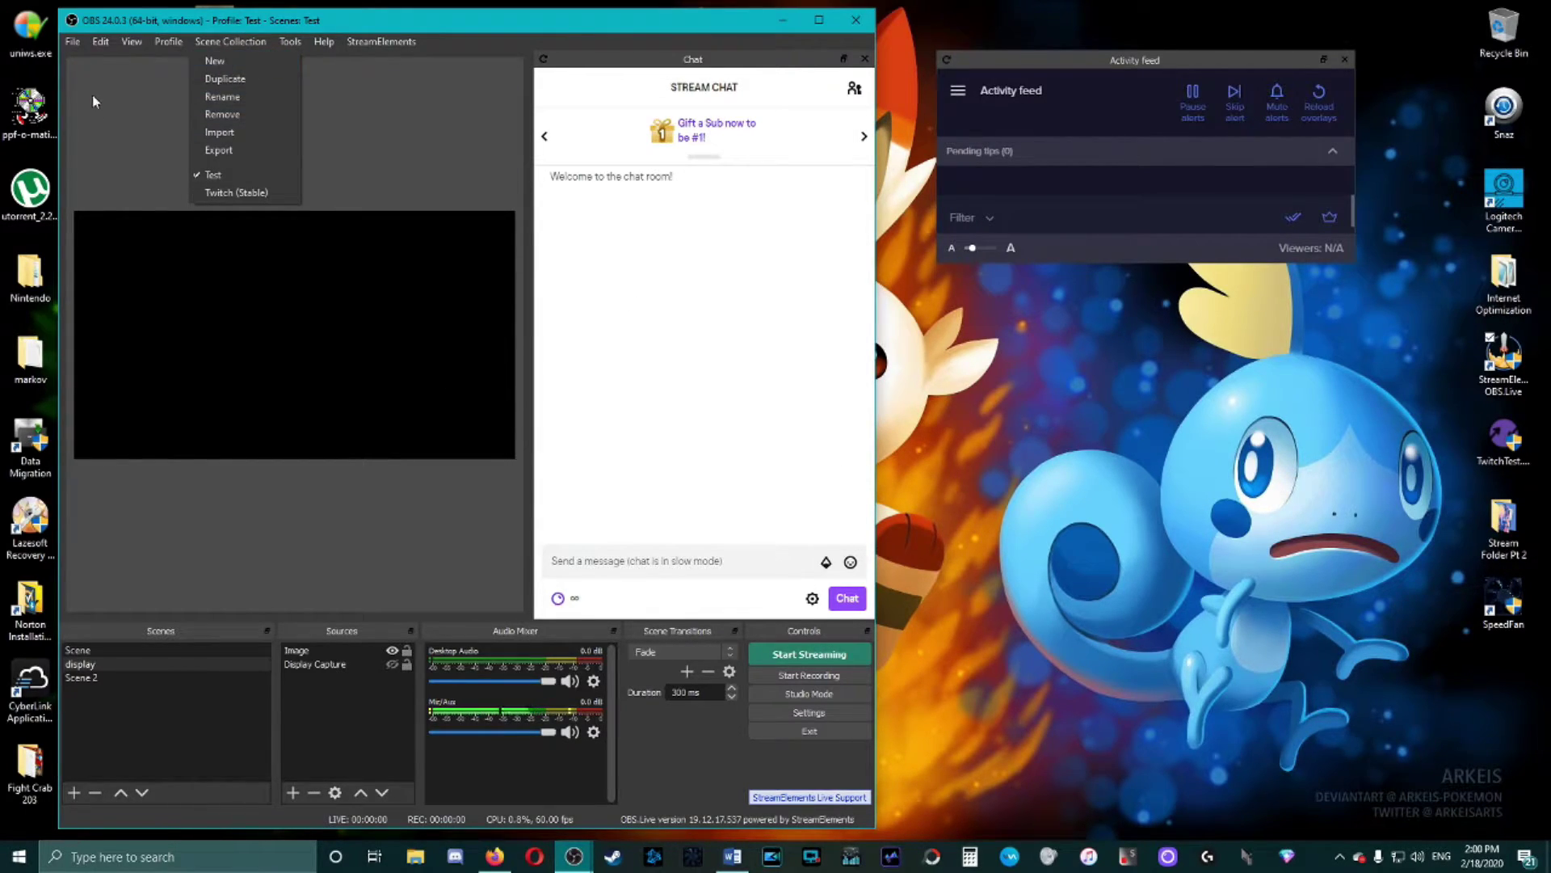
pyautogui.click(437, 342)
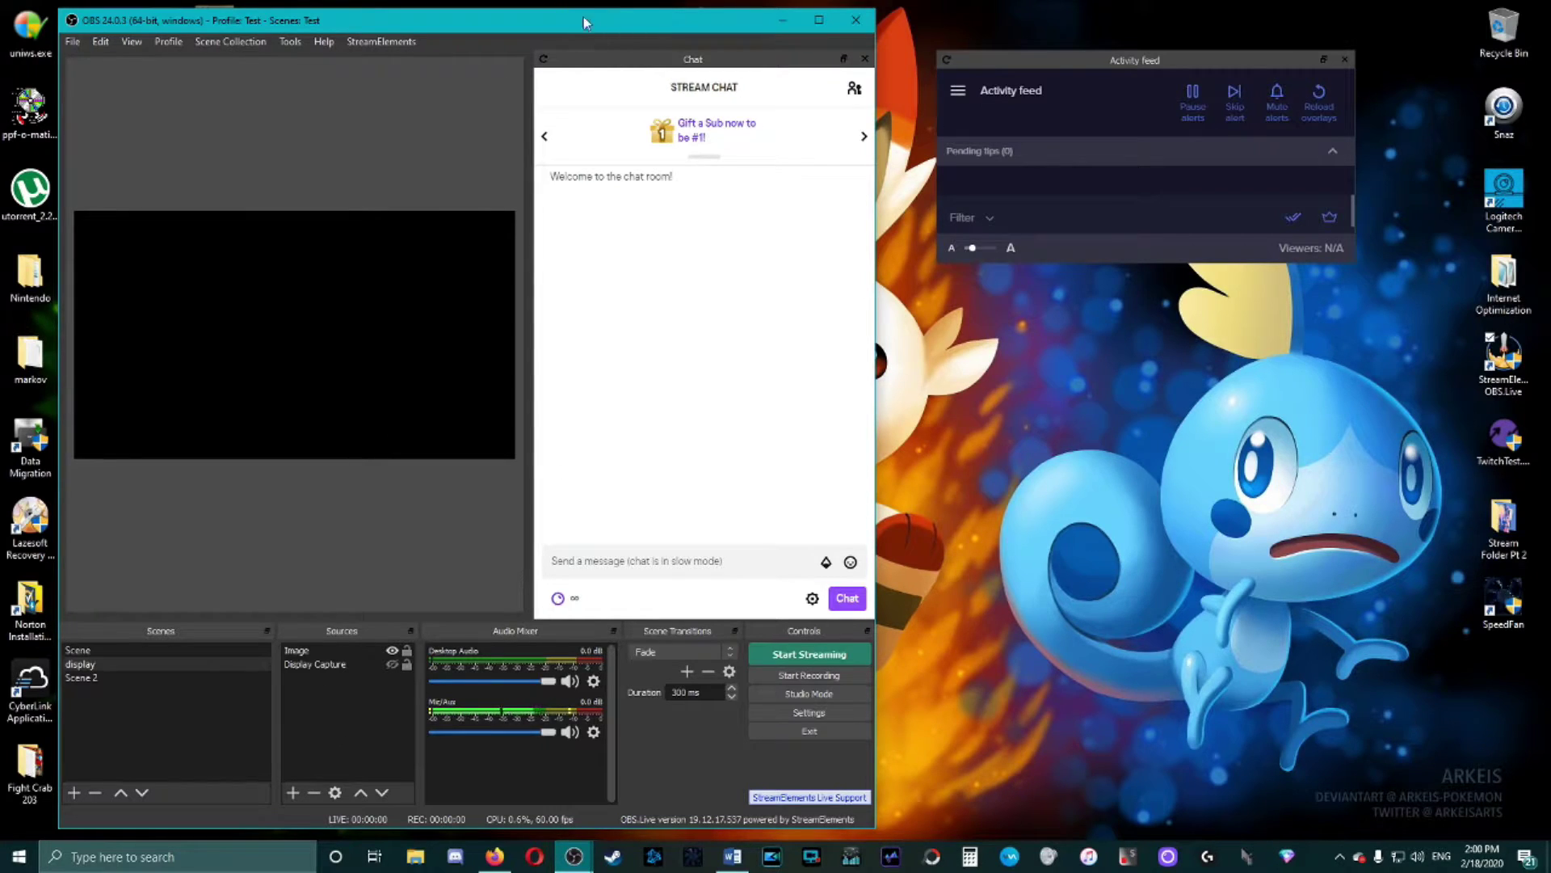
# Step: Preview Scene 2, return to the display scene, and open the new-scene prompt without adding a scene
pyautogui.click(93, 678)
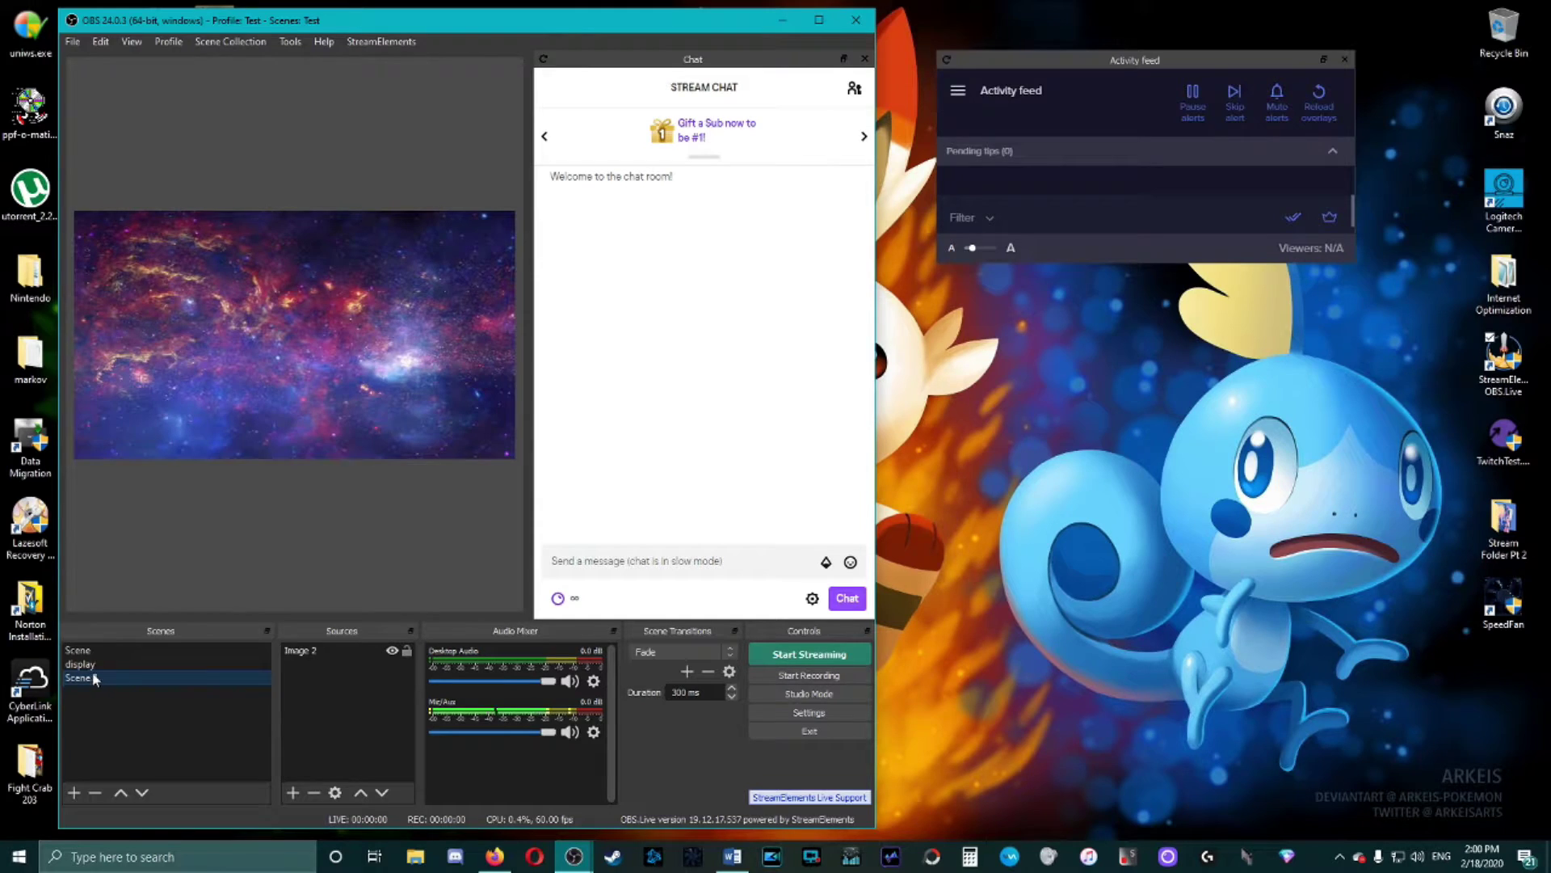
pyautogui.click(81, 664)
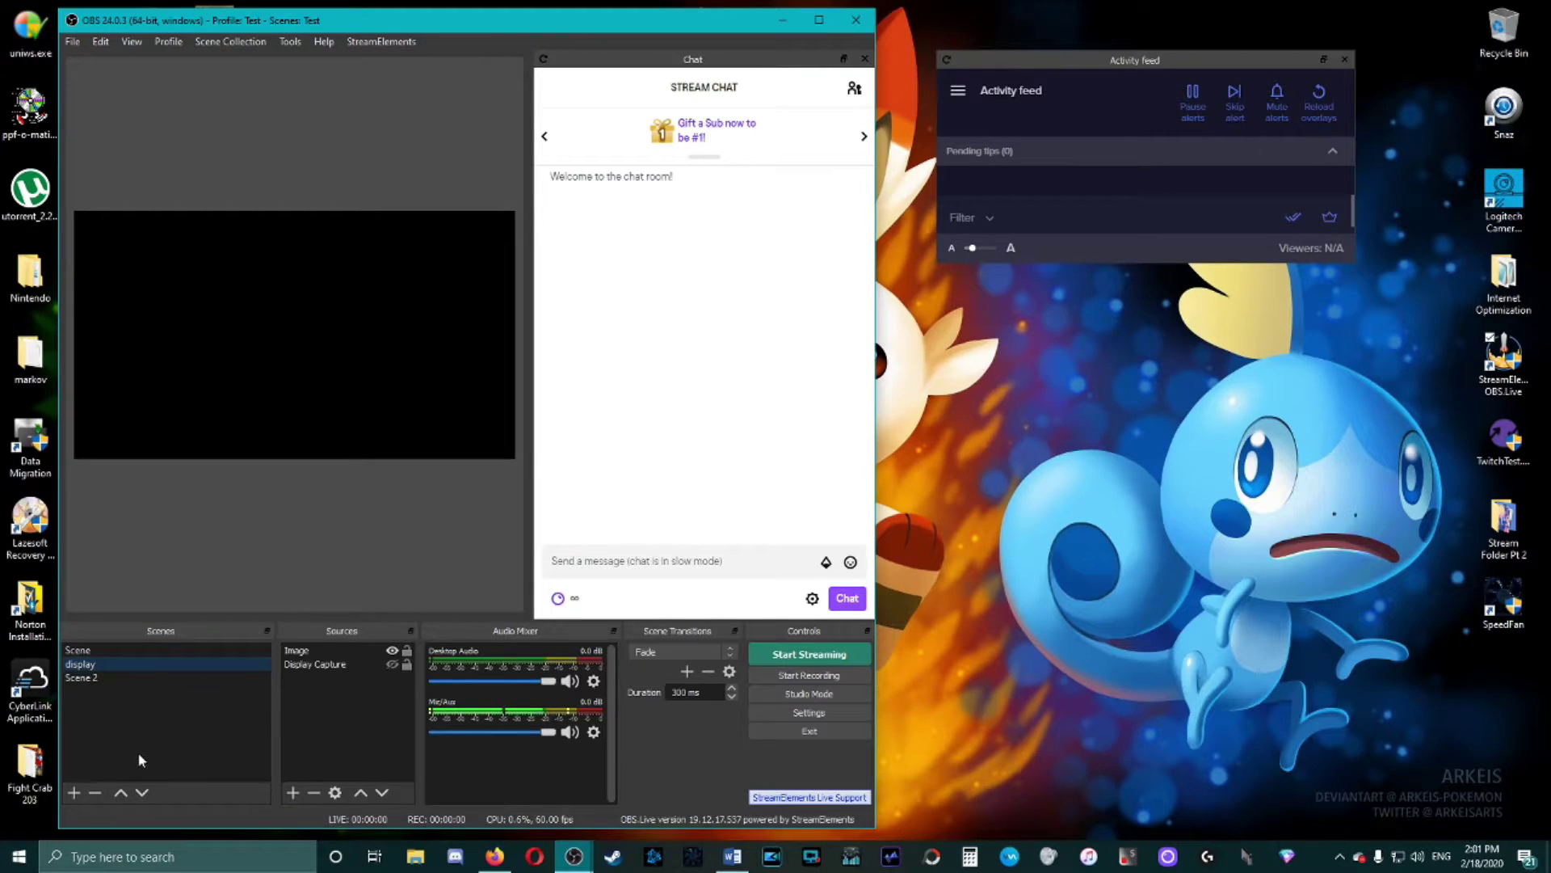
pyautogui.click(73, 792)
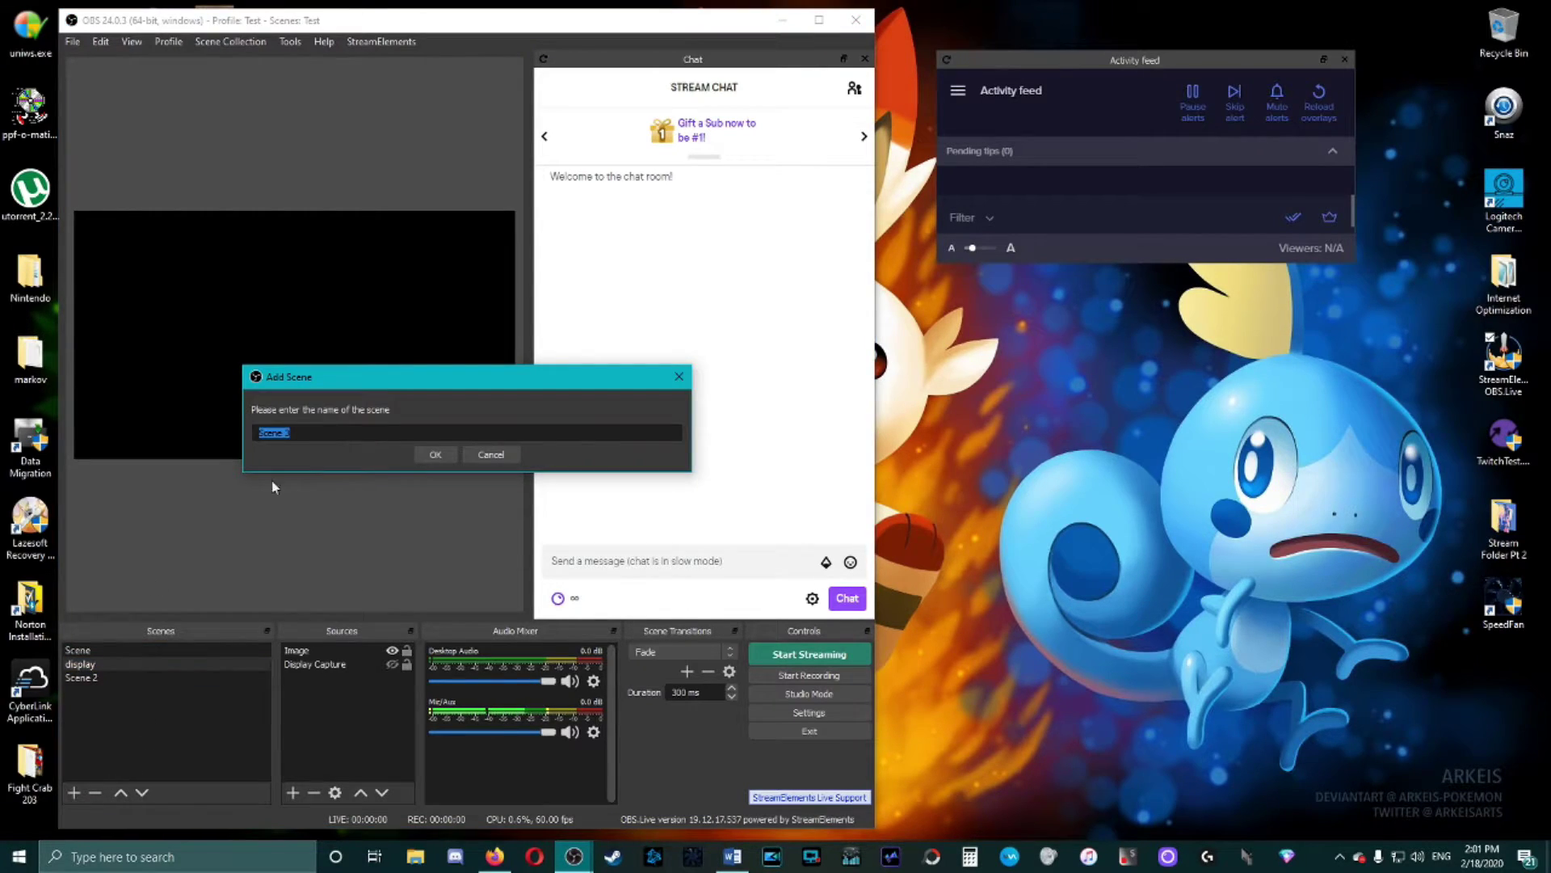
pyautogui.click(506, 456)
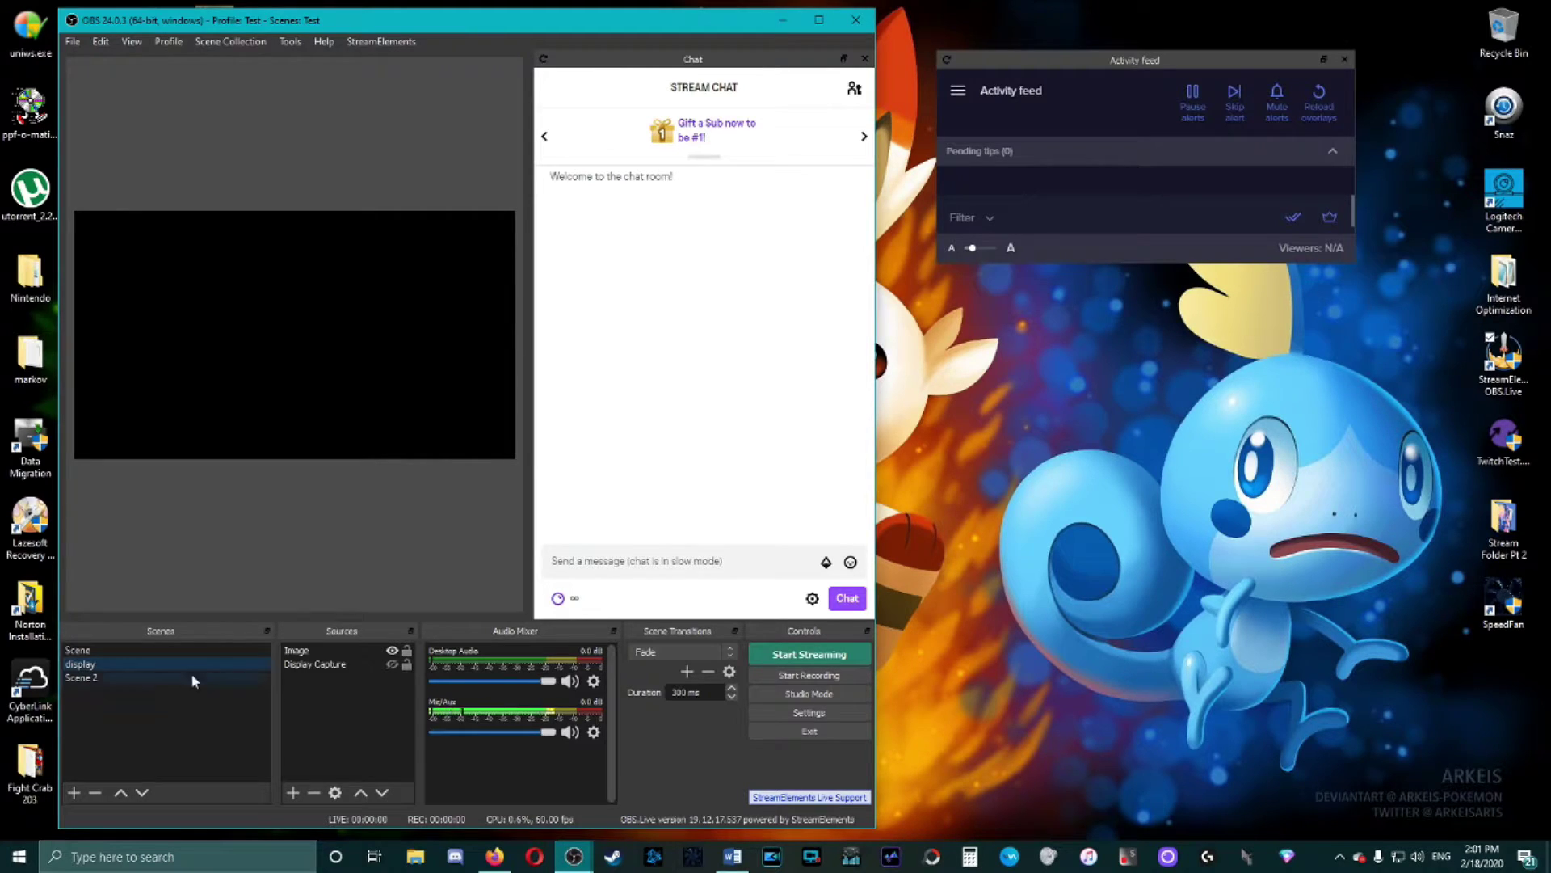
# Step: Show and hide the Display Capture source in the display scene, and switch to Scene 2
pyautogui.click(392, 664)
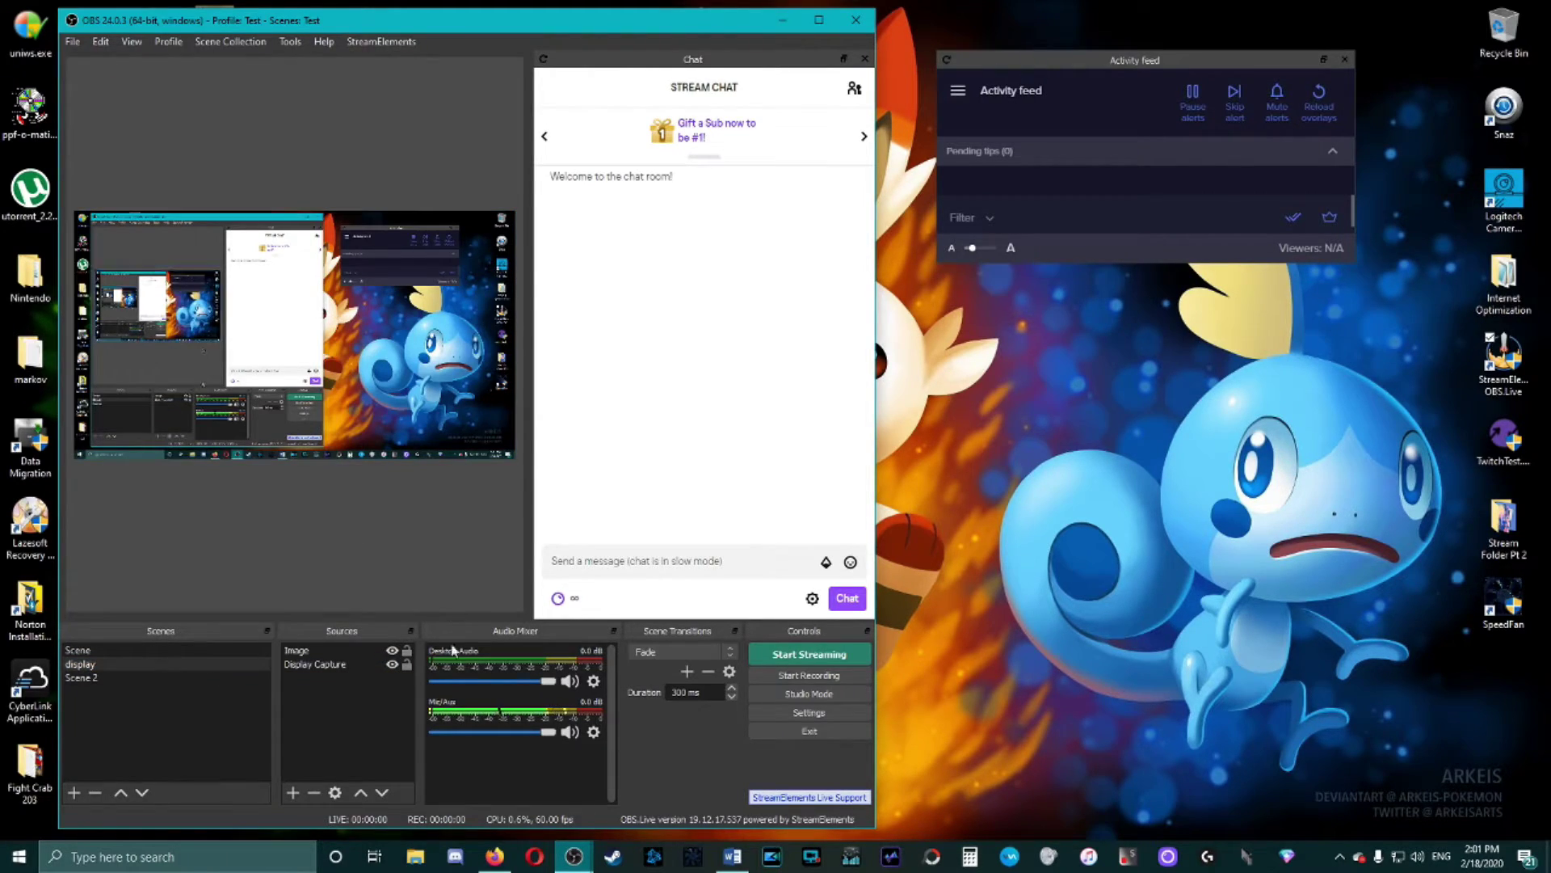
pyautogui.click(392, 665)
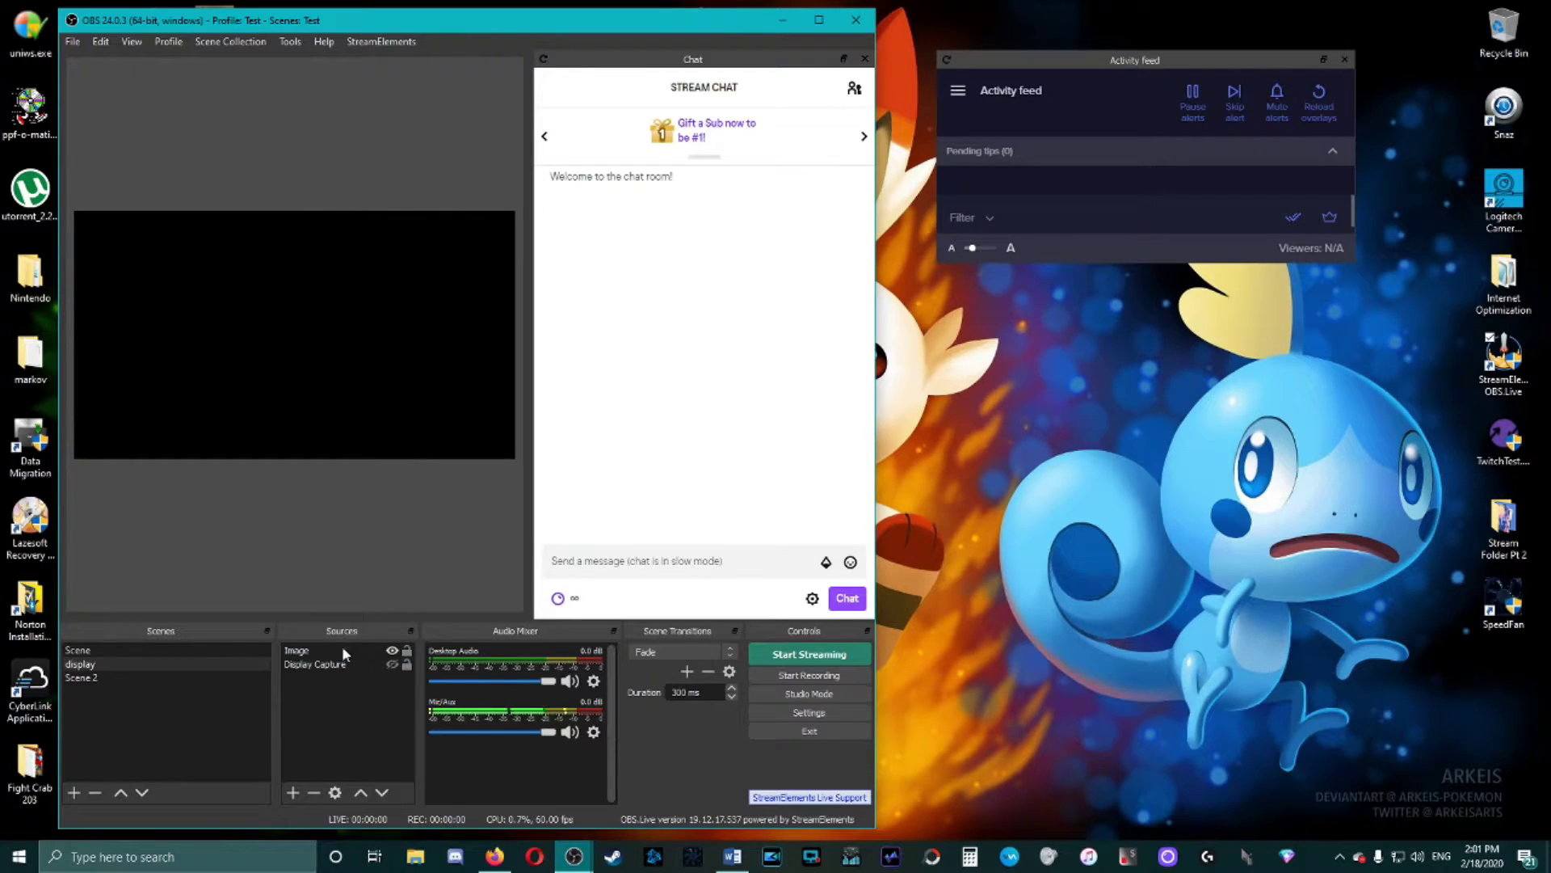
pyautogui.click(87, 677)
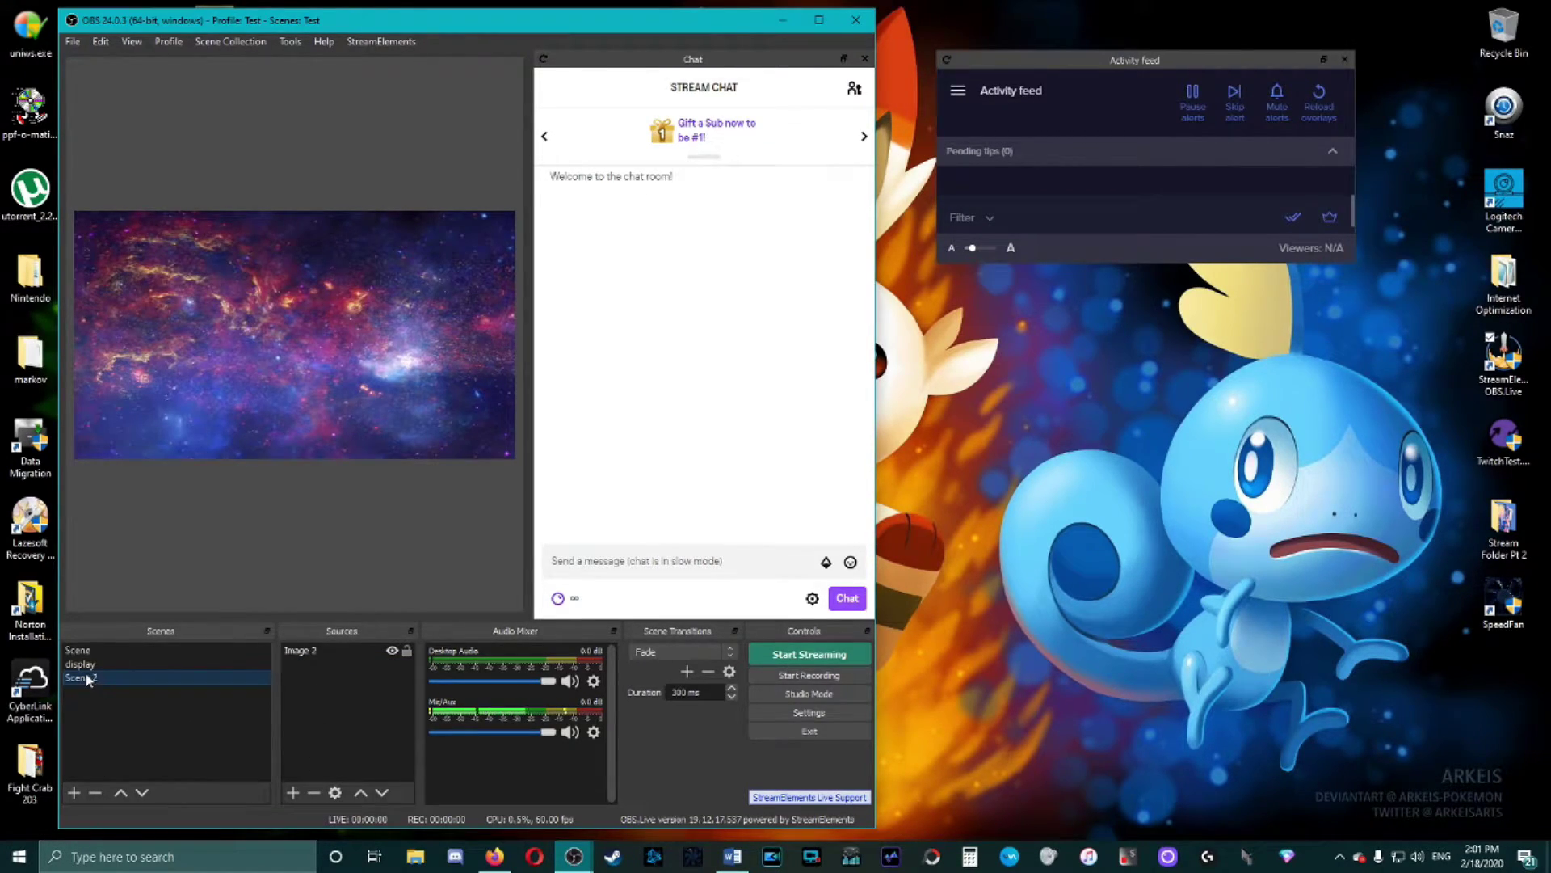
# Step: Widen the OBS.Live window and shift the floating Activity feed clear of it
pyautogui.moveTo(875, 348); pyautogui.dragTo(1003, 349)
pyautogui.click(1185, 71)
pyautogui.moveTo(1185, 70); pyautogui.dragTo(1303, 48)
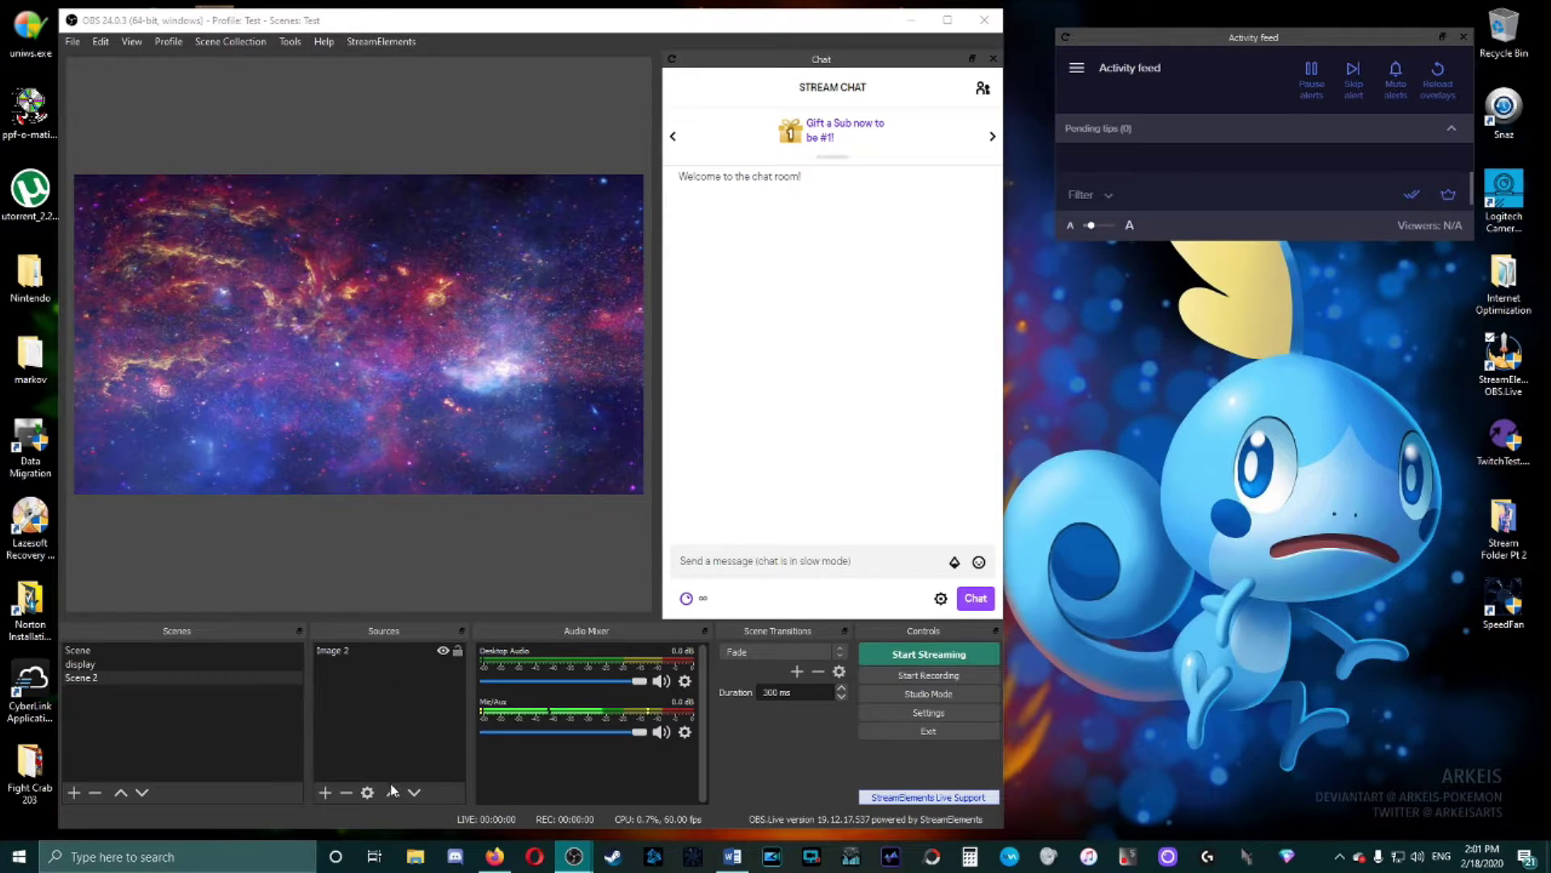
# Step: Try adding an image source named zxcvz to Scene 2 without choosing a file, and remove that source again
pyautogui.click(324, 792)
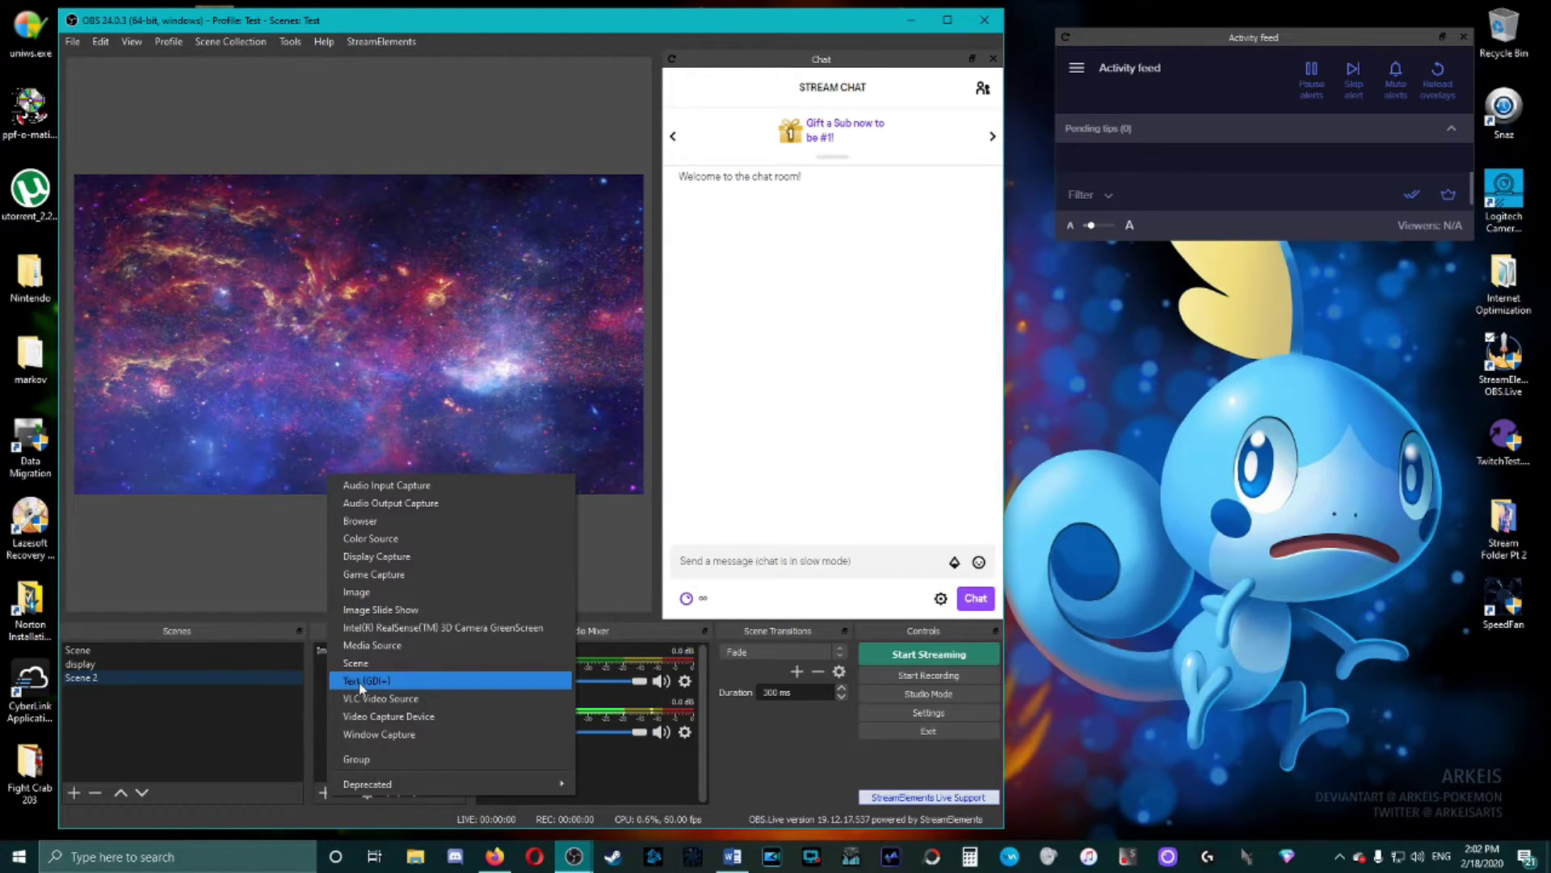
pyautogui.click(215, 566)
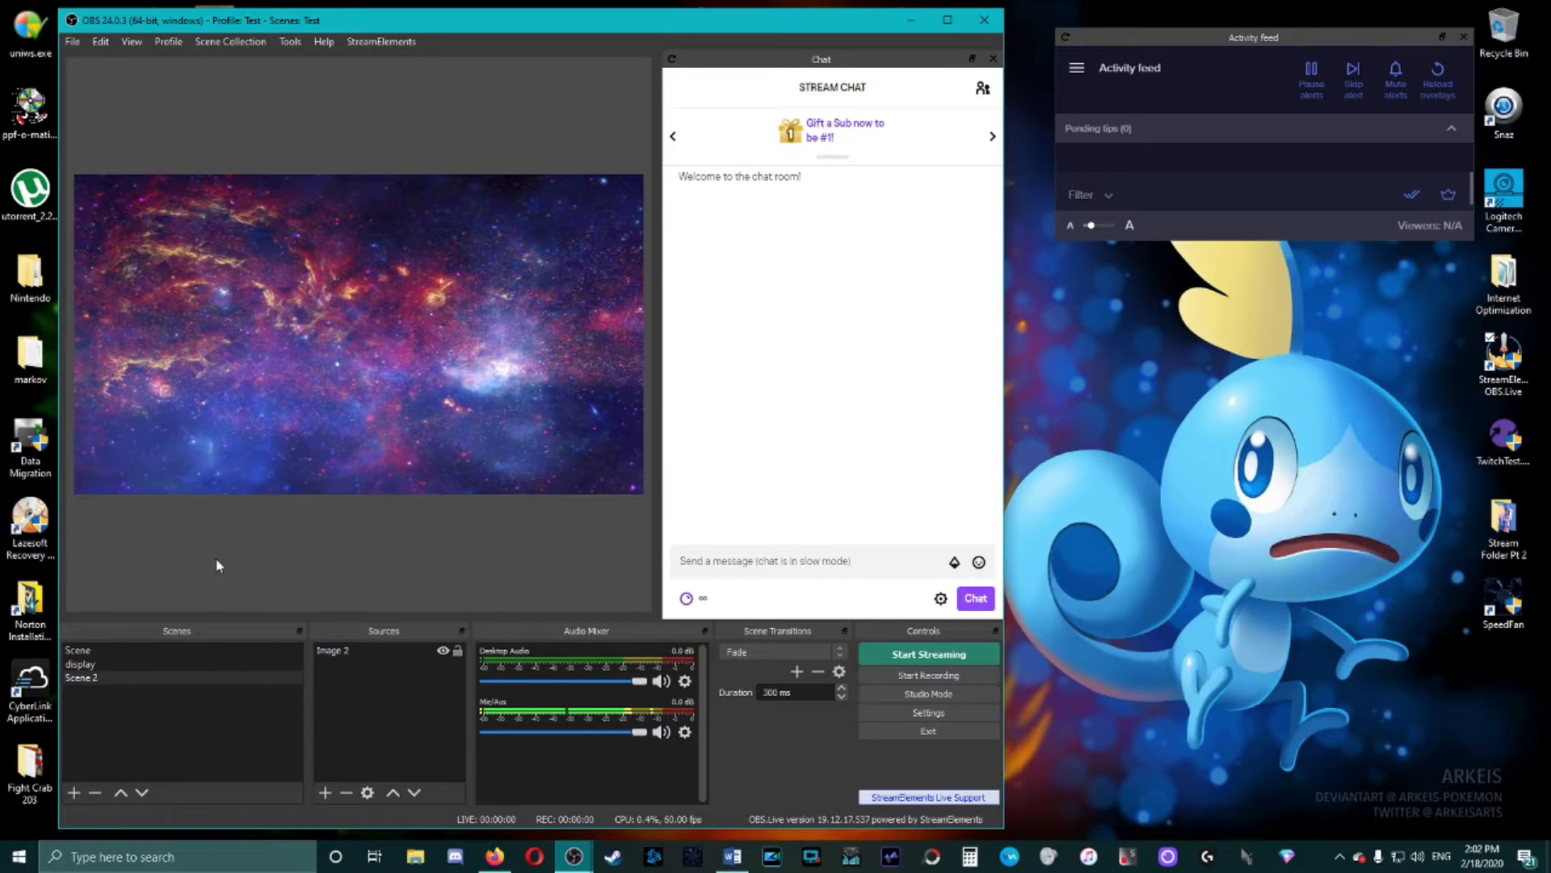
pyautogui.click(325, 794)
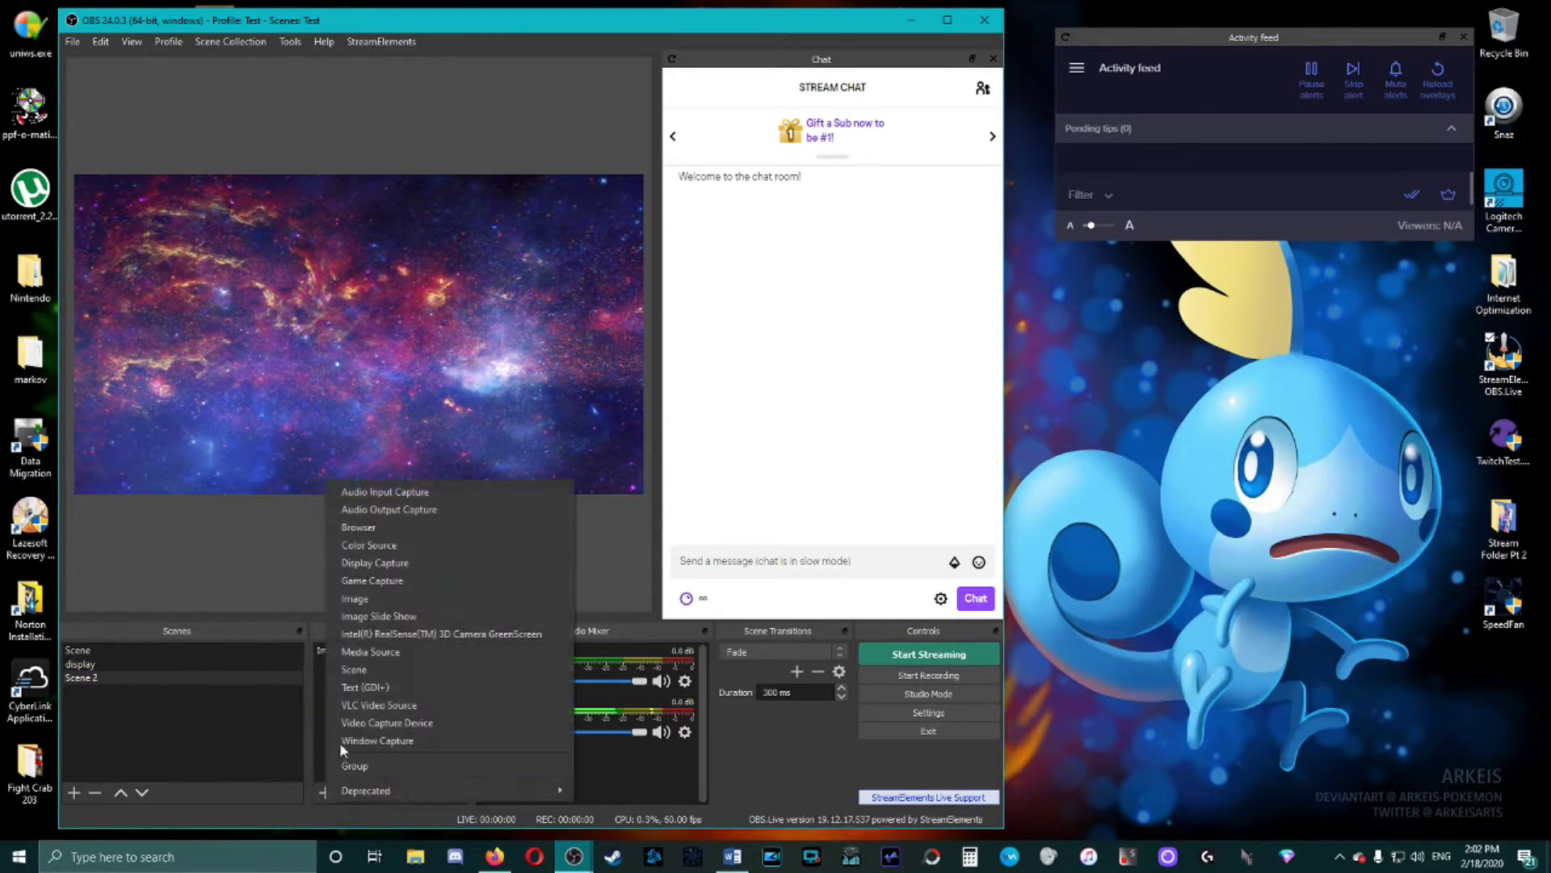
pyautogui.click(360, 597)
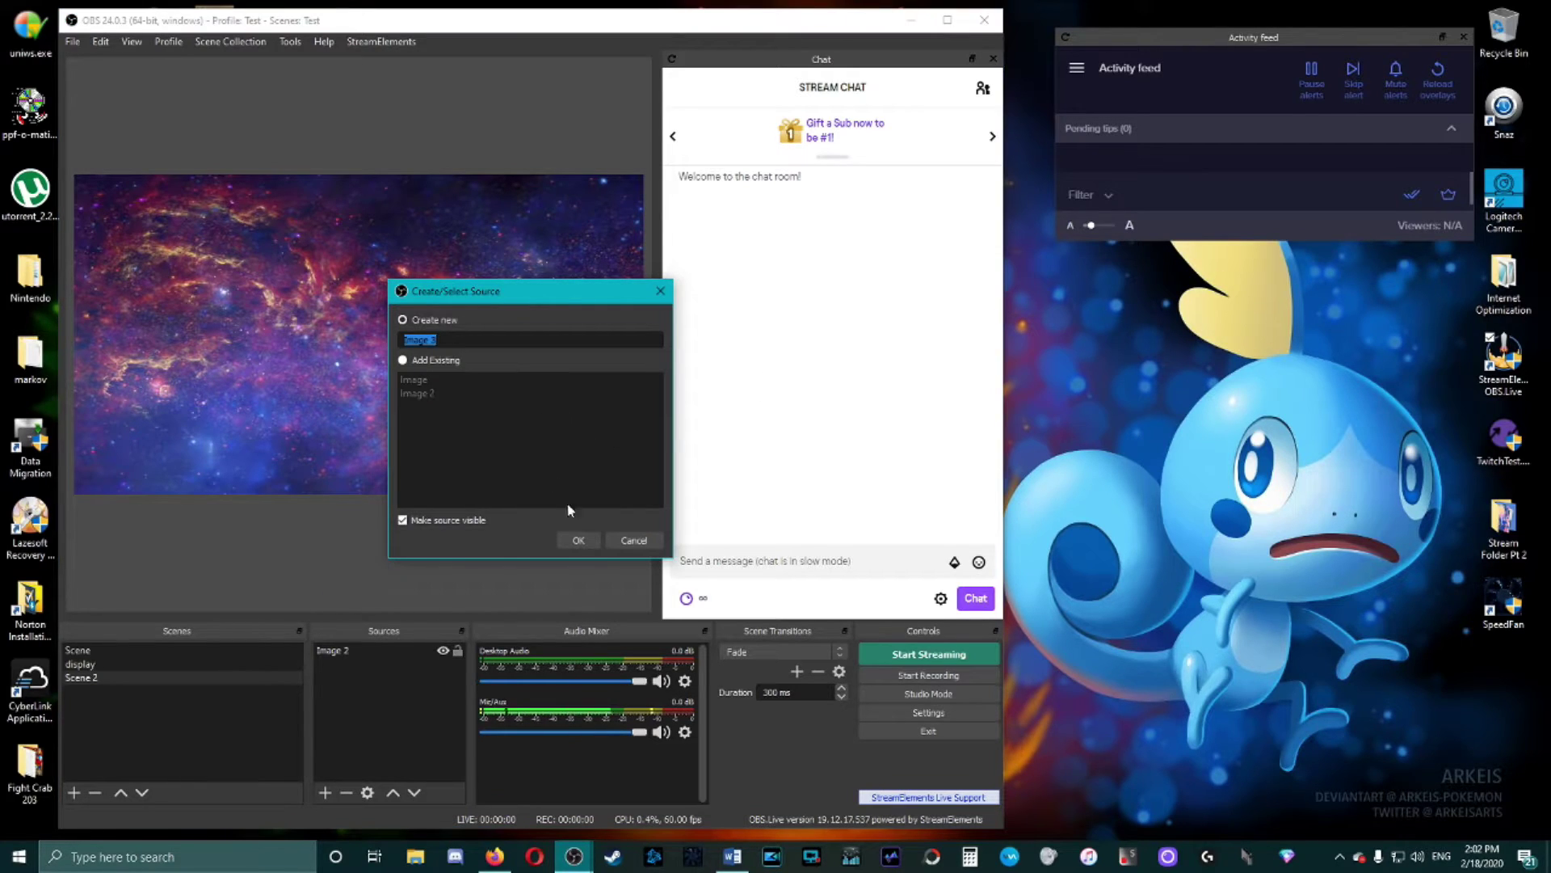
pyautogui.write('zxcvz')
pyautogui.click(587, 539)
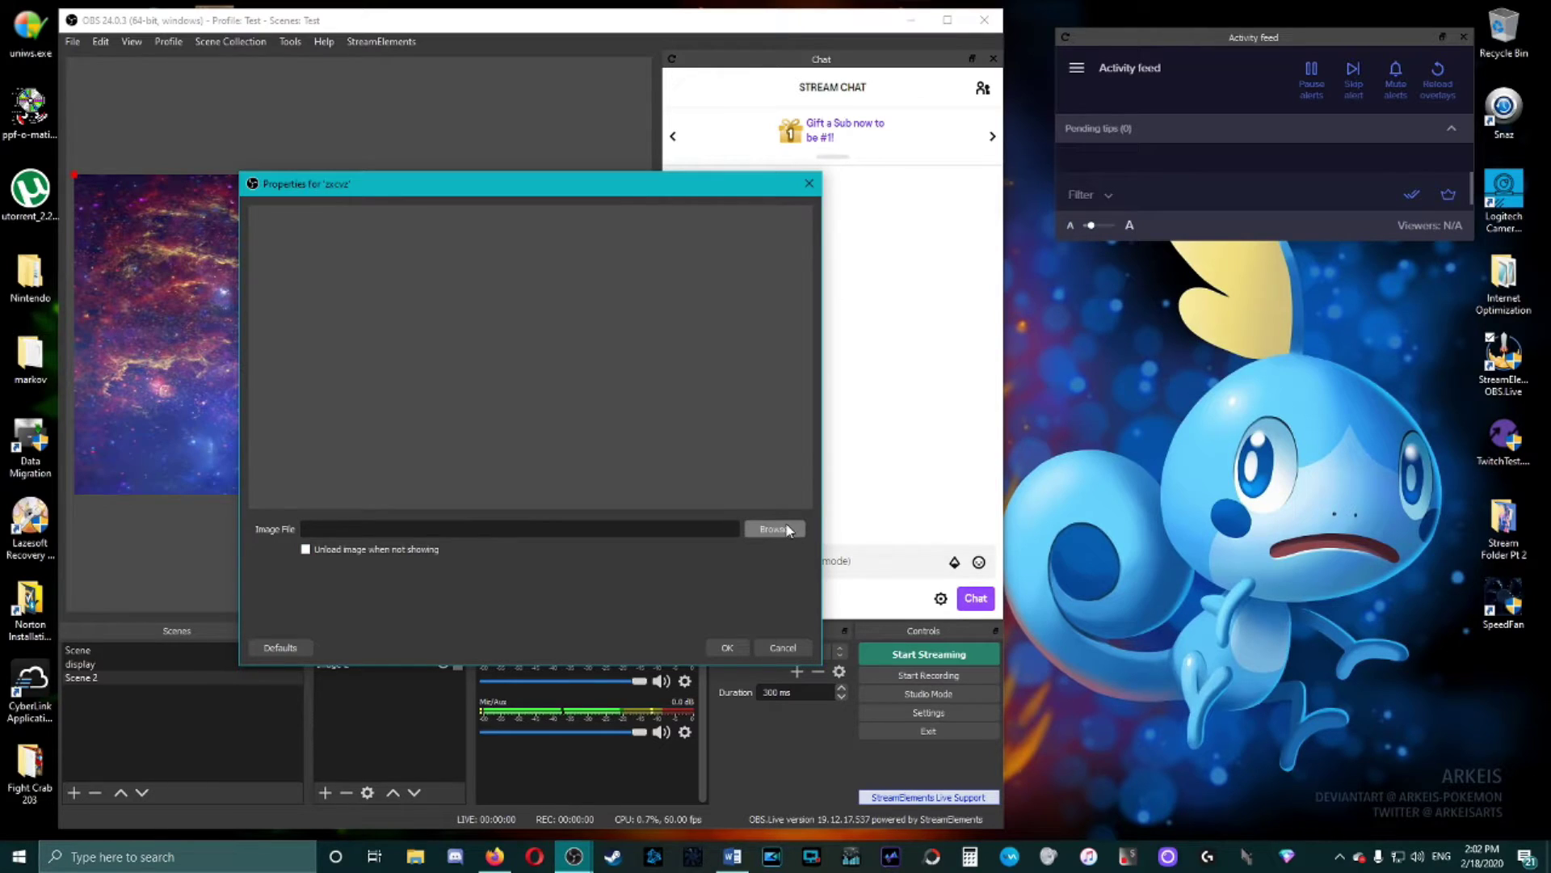
pyautogui.click(783, 647)
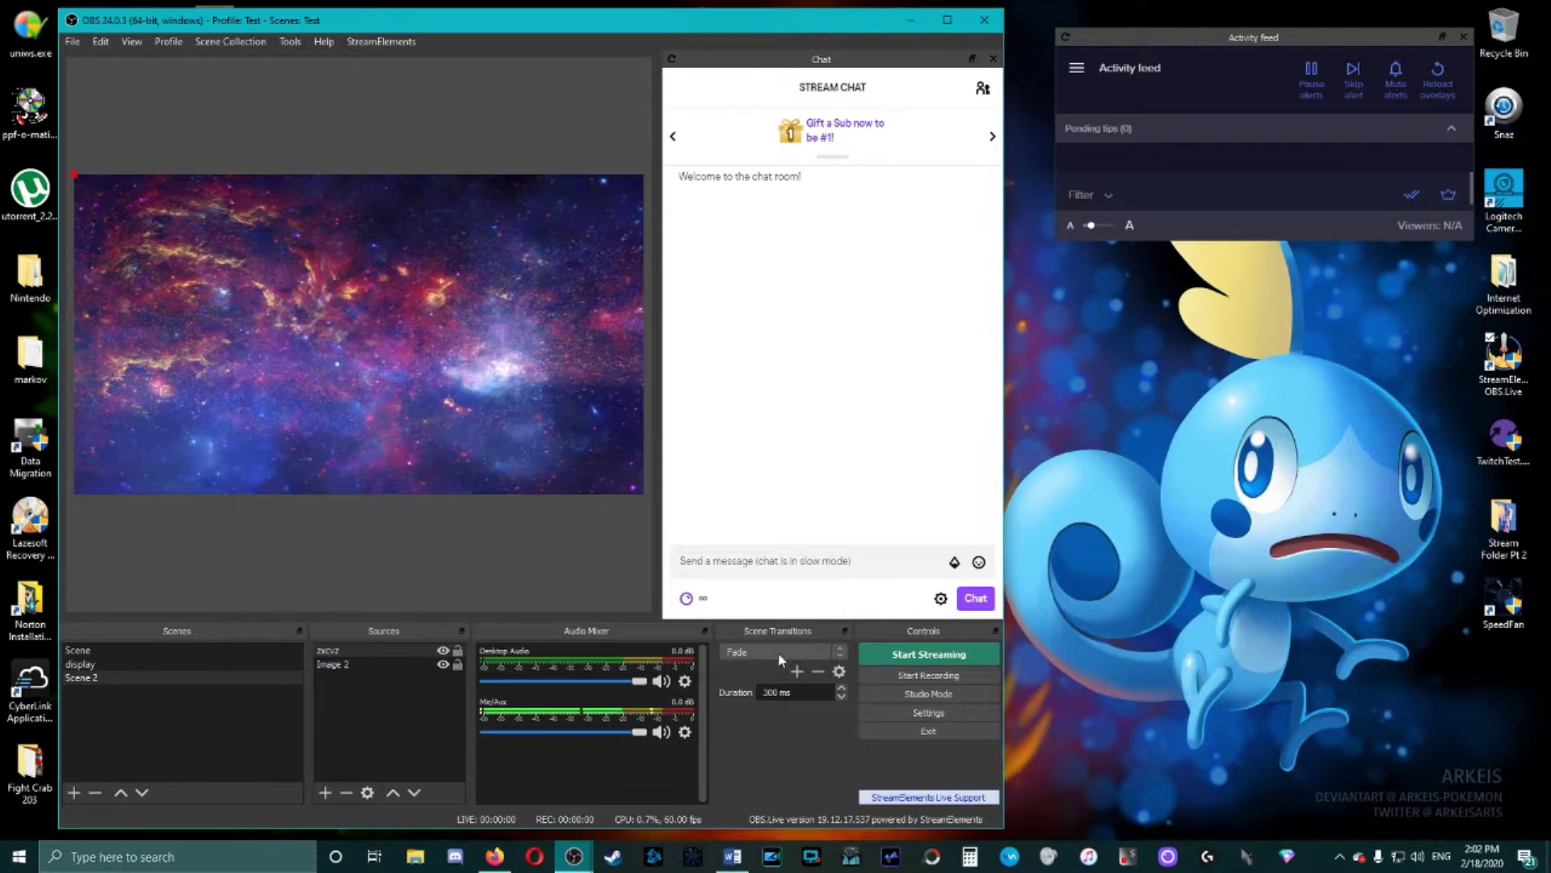
pyautogui.rightClick(343, 649)
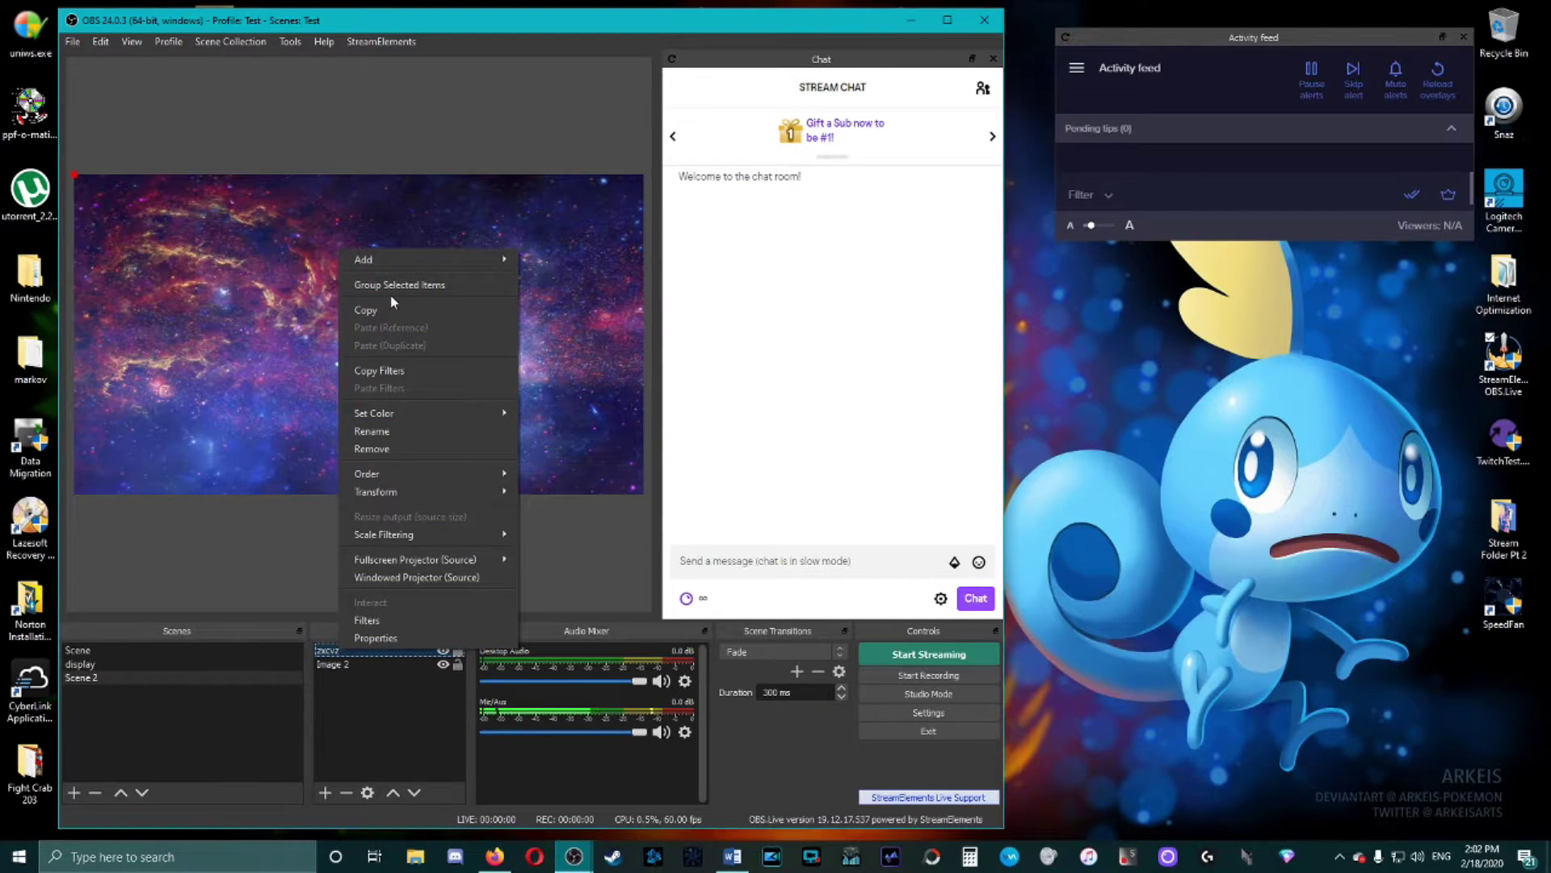
pyautogui.click(388, 449)
pyautogui.click(567, 450)
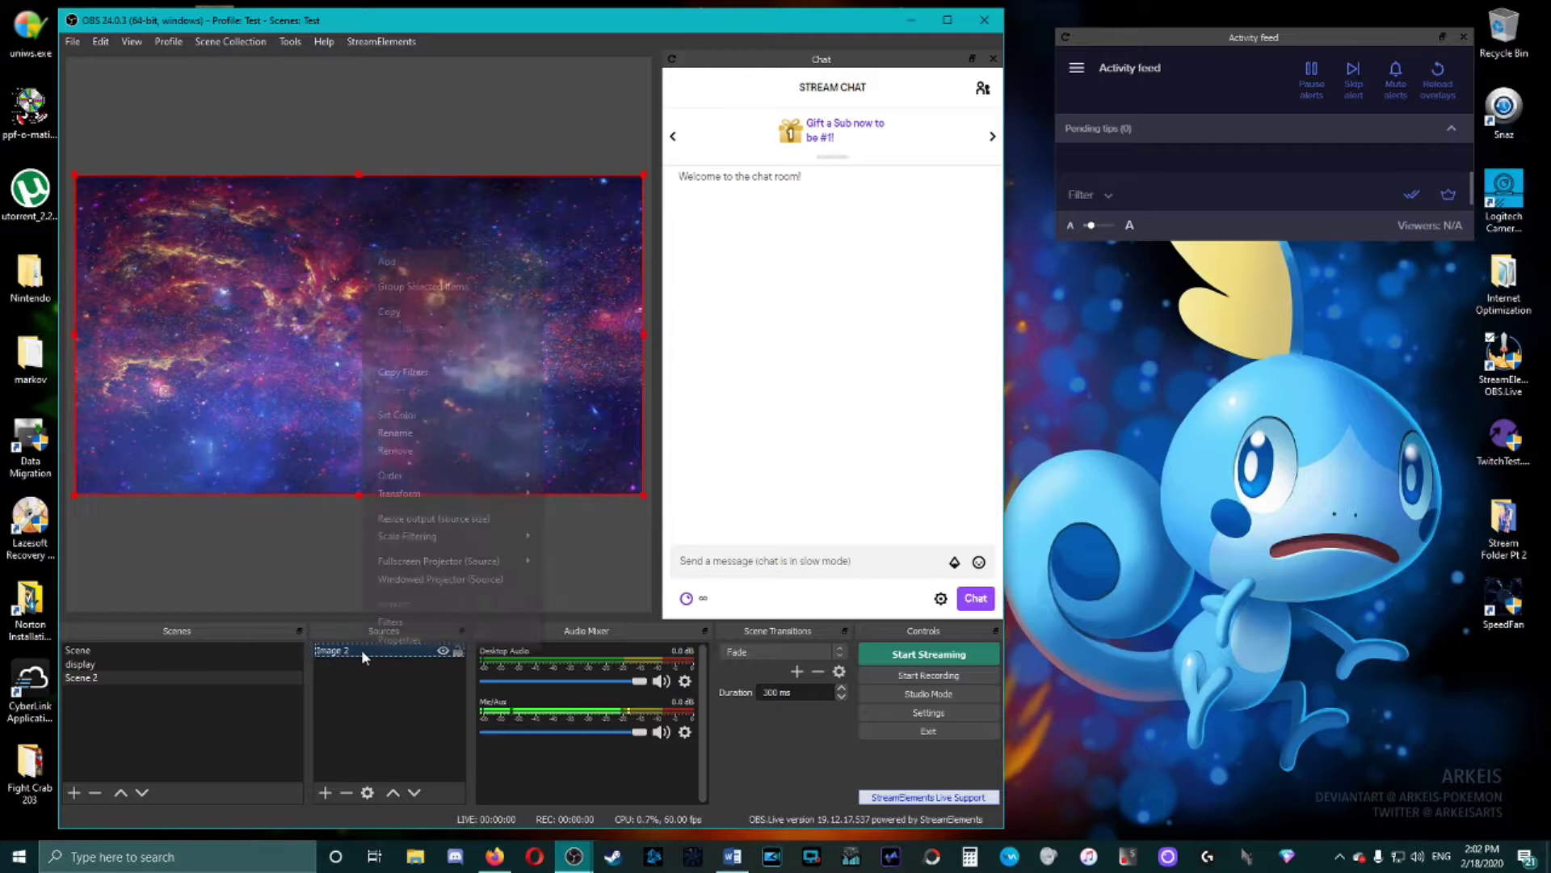
# Step: Remove the Image 2 source from Scene 2
pyautogui.rightClick(361, 648)
pyautogui.click(409, 449)
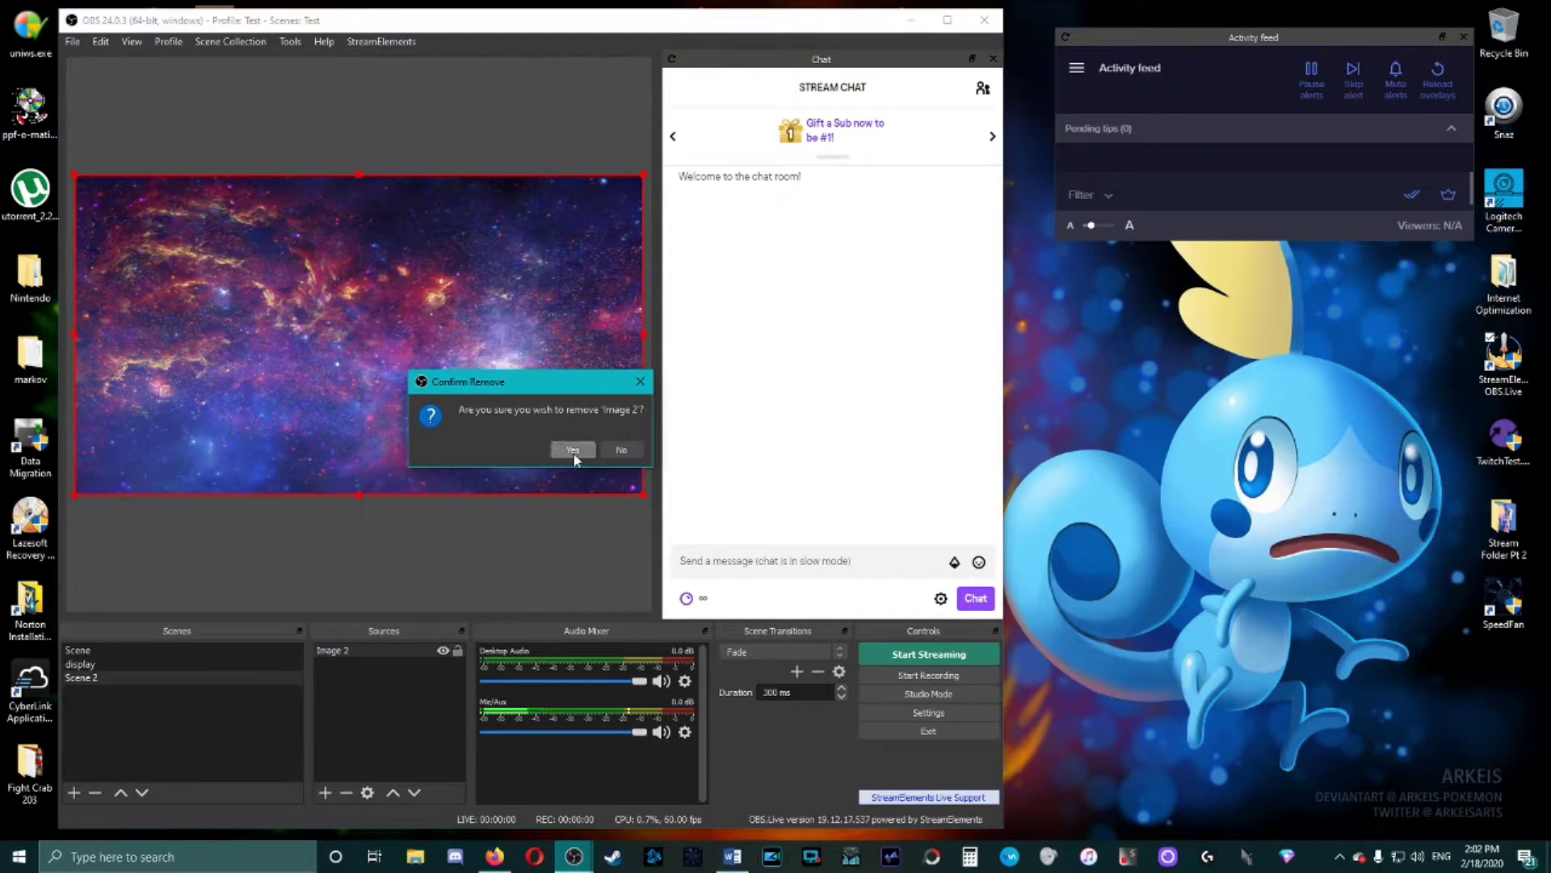
pyautogui.click(571, 451)
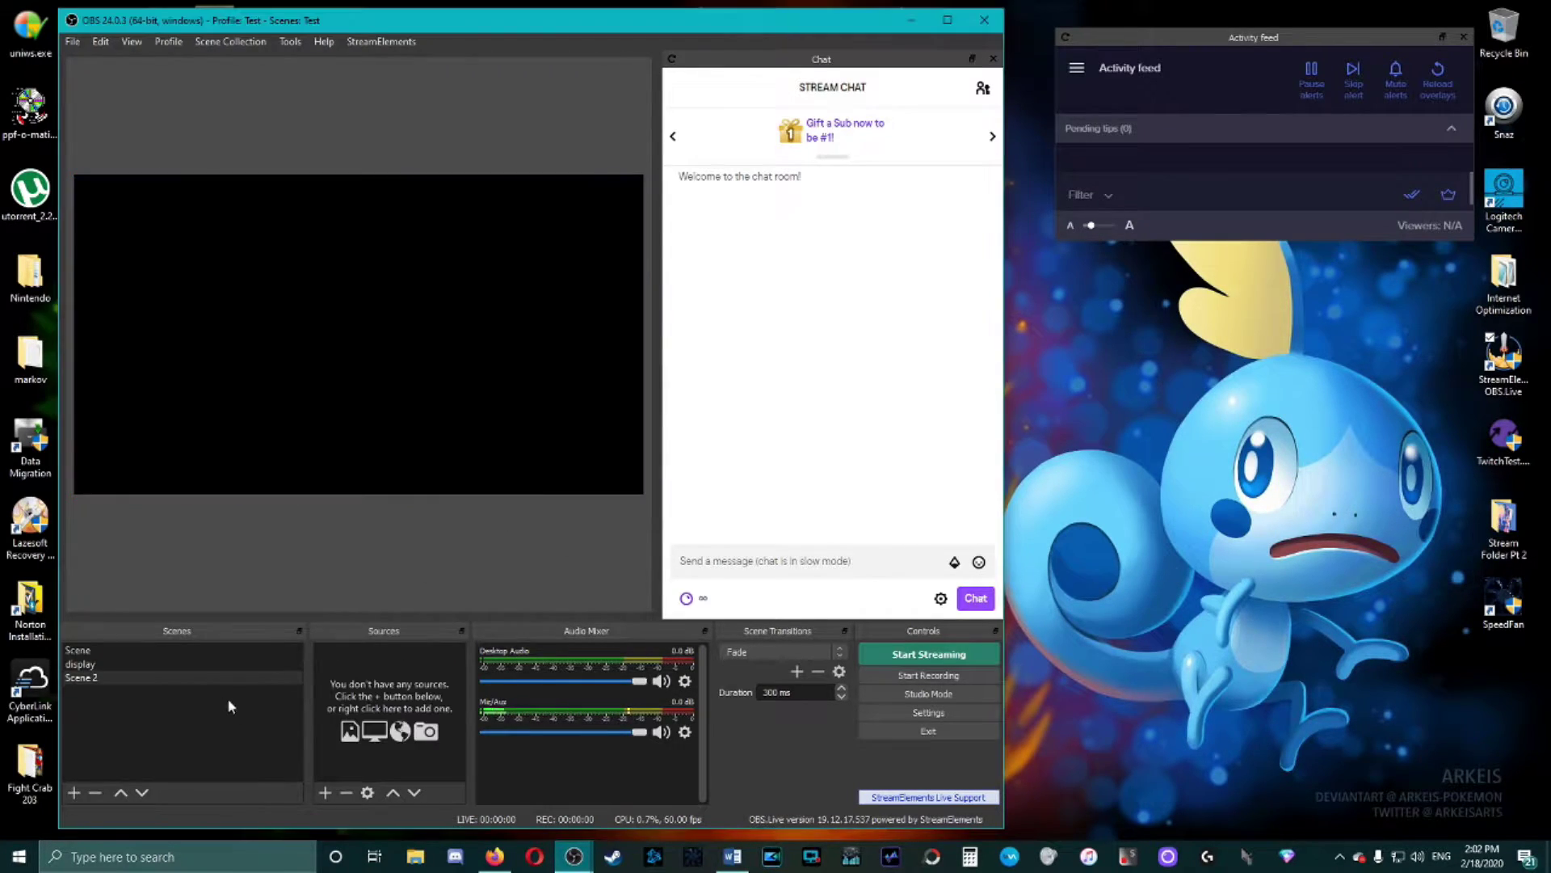
# Step: Add a new image source named asdfa to Scene 2
pyautogui.click(324, 791)
pyautogui.click(380, 585)
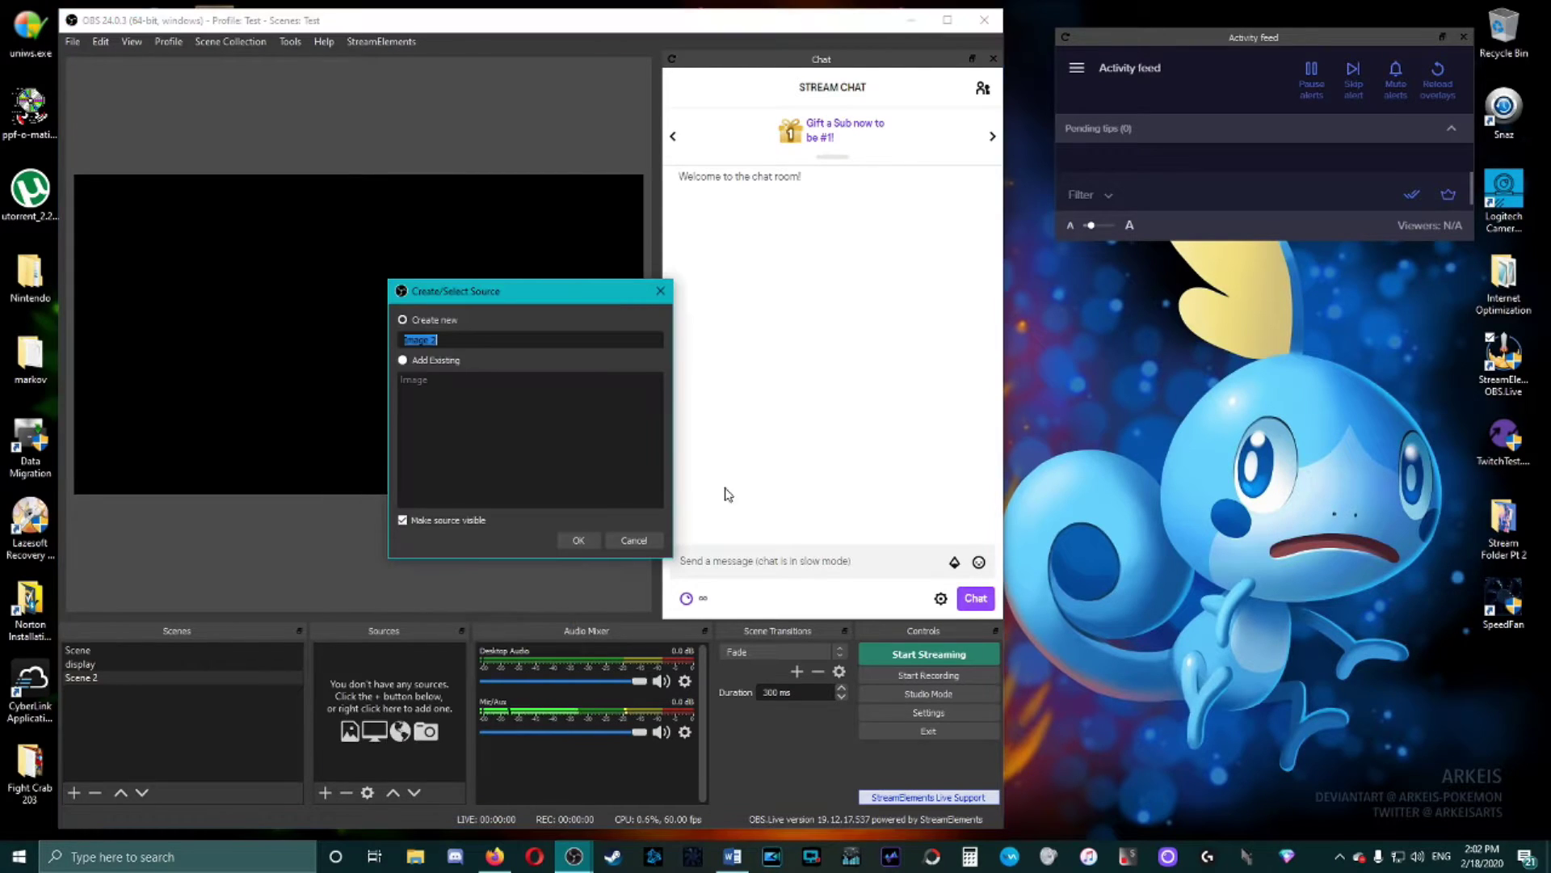
pyautogui.write('asdfa')
pyautogui.click(577, 539)
# Step: Load milkyway.jpeg from the Misc Art folder in the desktop's Stream Folder Pt 2 as the asdfa source's image
pyautogui.click(775, 529)
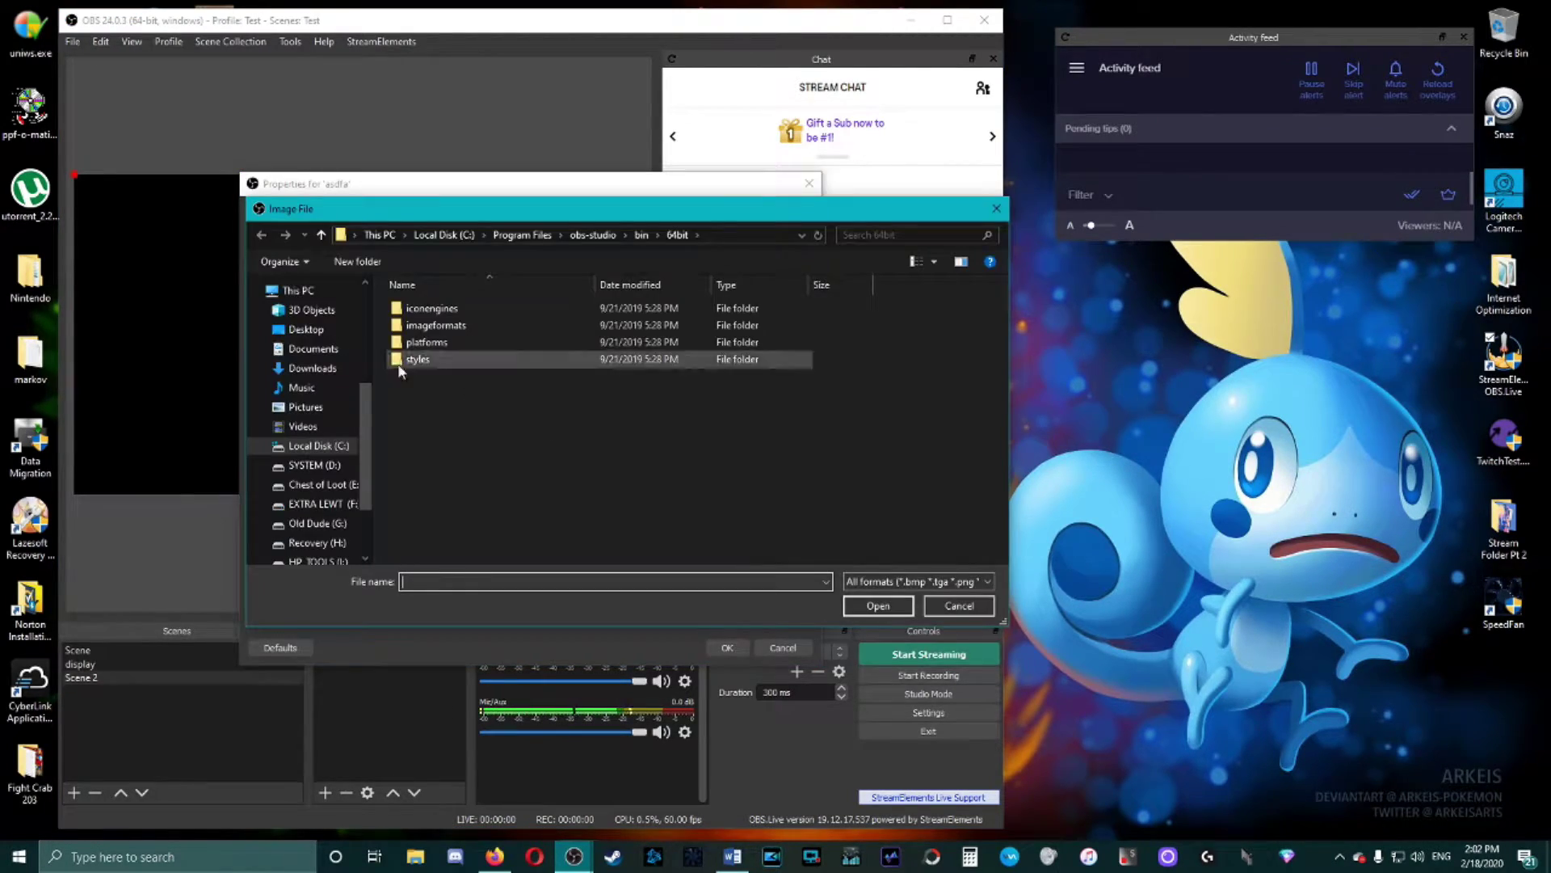
pyautogui.click(305, 329)
pyautogui.doubleClick(454, 359)
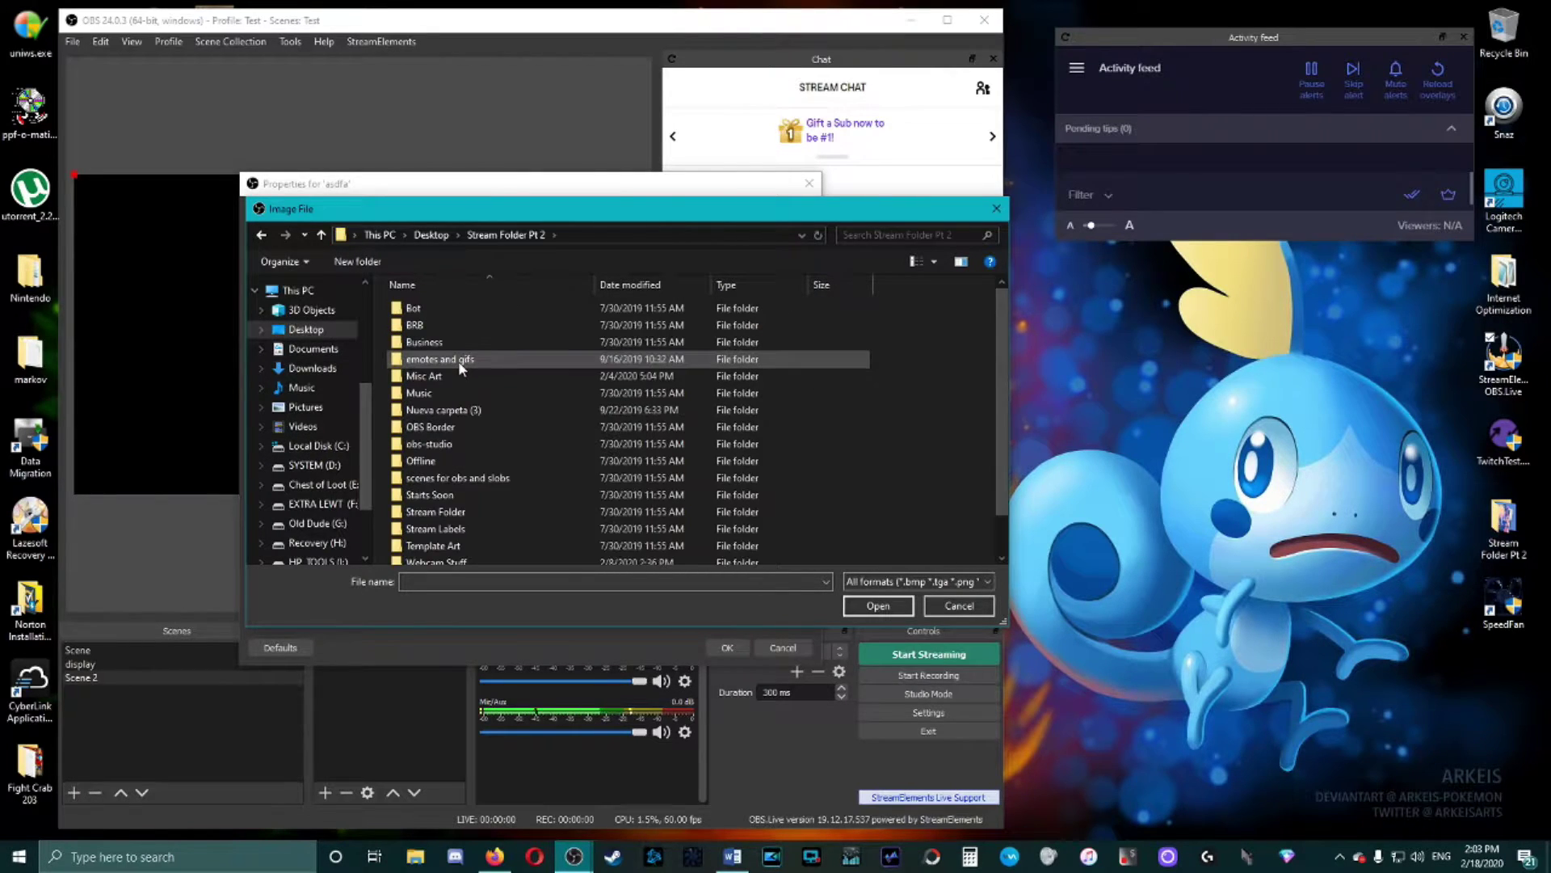
pyautogui.doubleClick(443, 369)
pyautogui.doubleClick(780, 450)
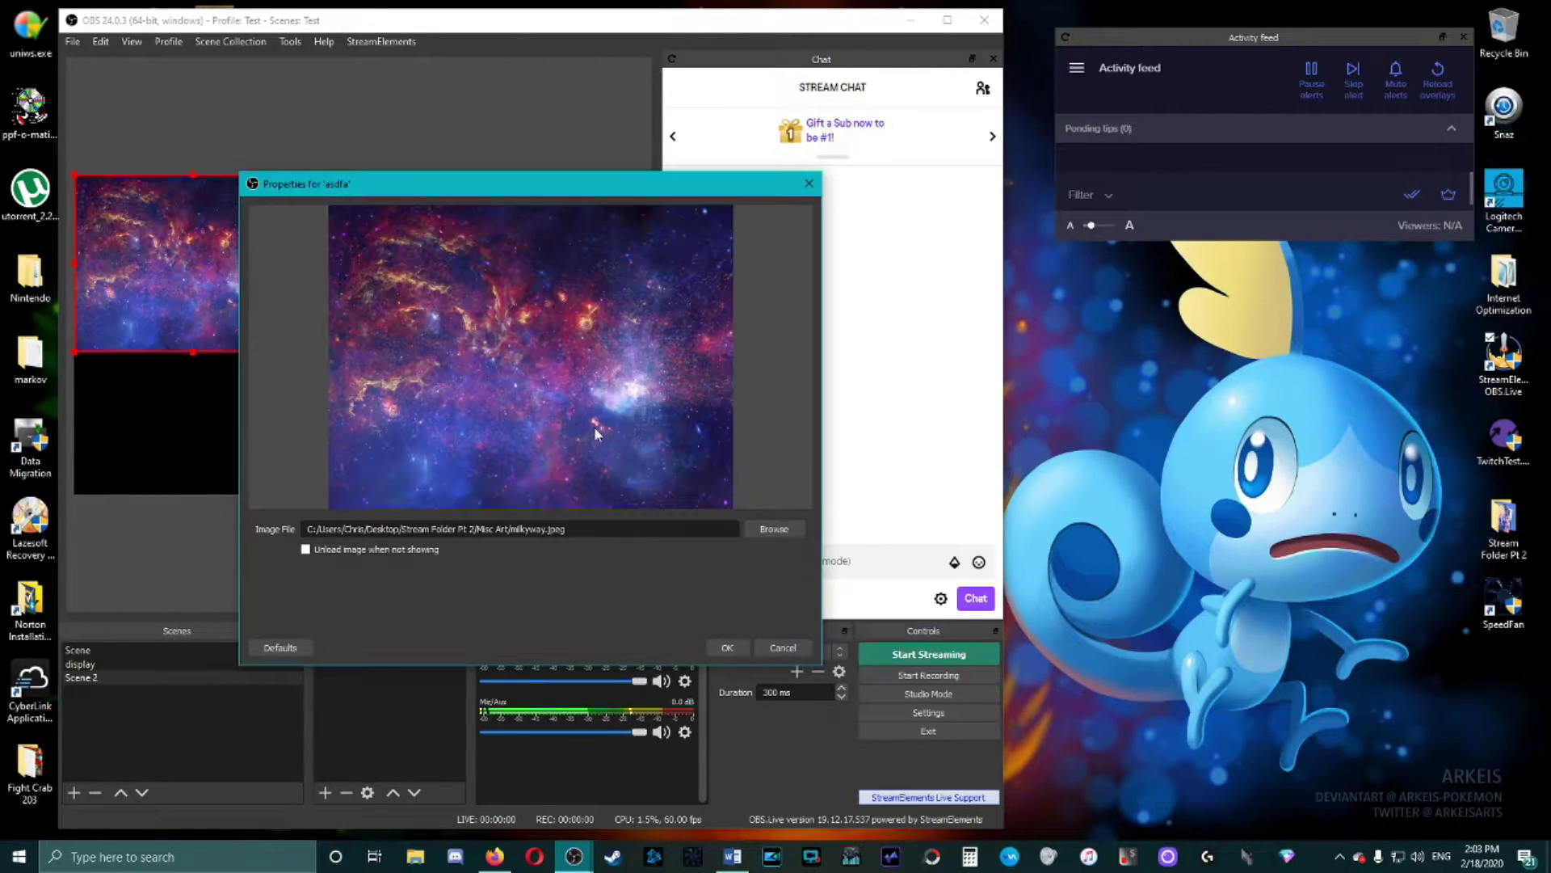
pyautogui.click(728, 648)
# Step: Enlarge the asdfa image in the preview and position it near the centre of the canvas
pyautogui.moveTo(179, 264); pyautogui.dragTo(224, 312)
pyautogui.moveTo(356, 392); pyautogui.dragTo(370, 352)
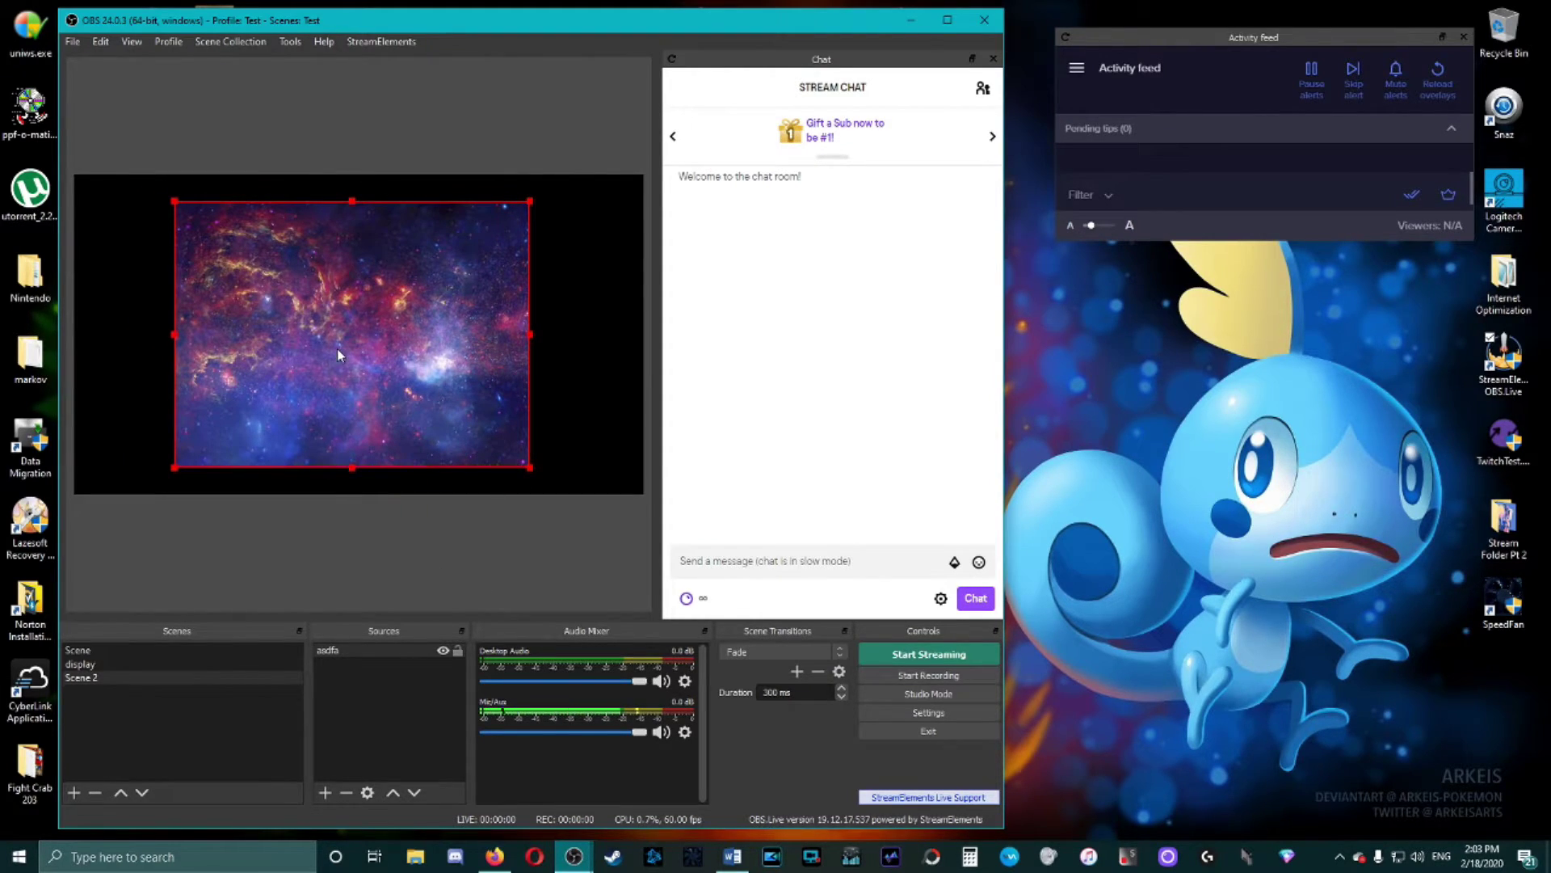
# Step: Add a Color Key filter with its default name to the asdfa image source and close its filters
pyautogui.rightClick(337, 347)
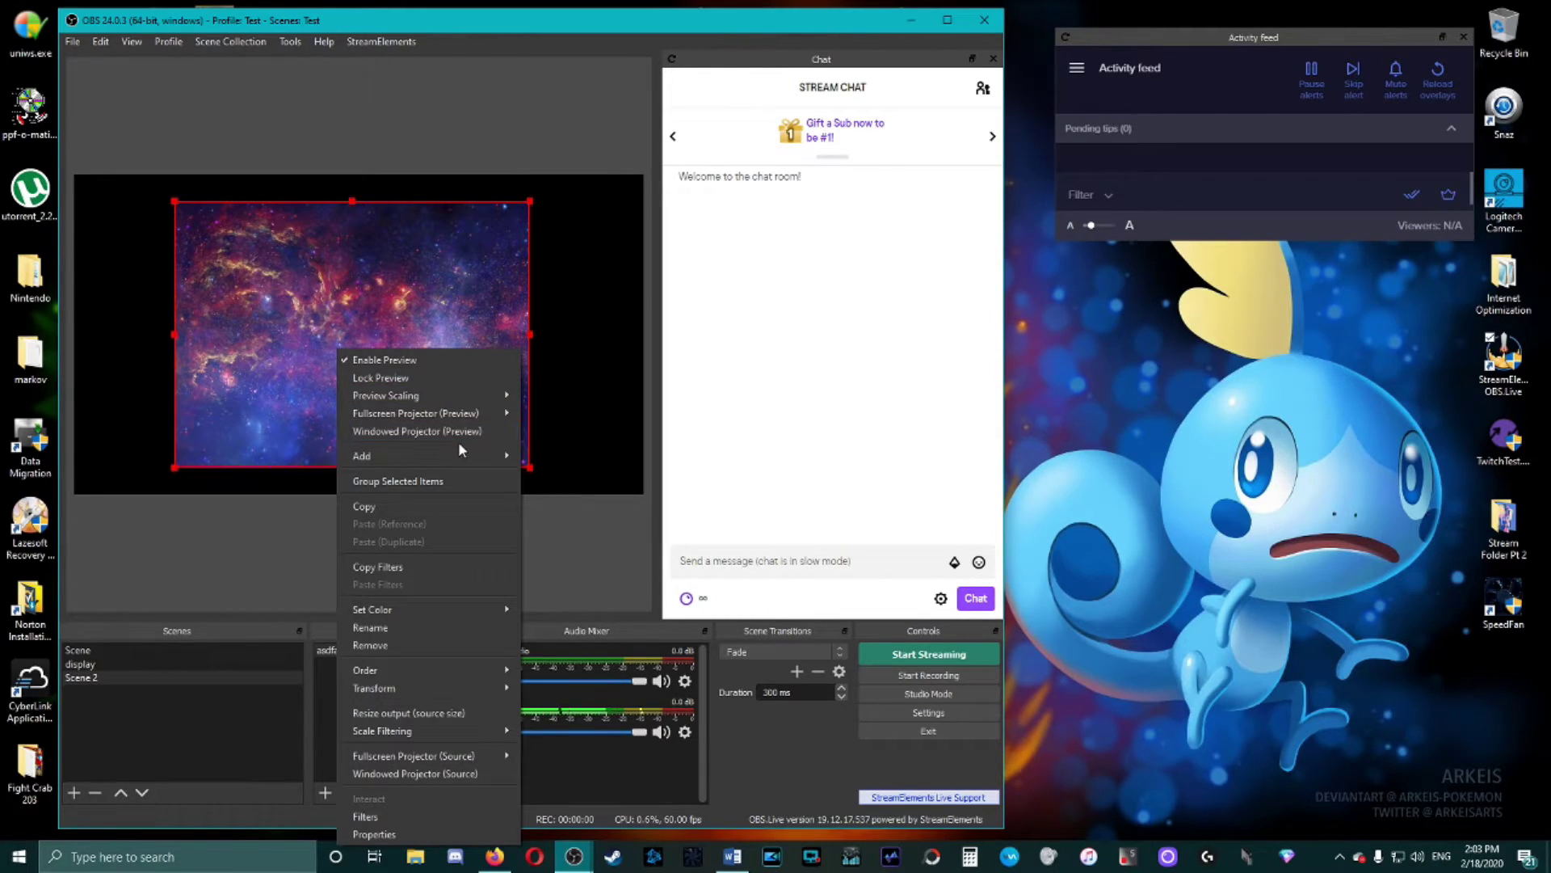
pyautogui.moveTo(443, 611)
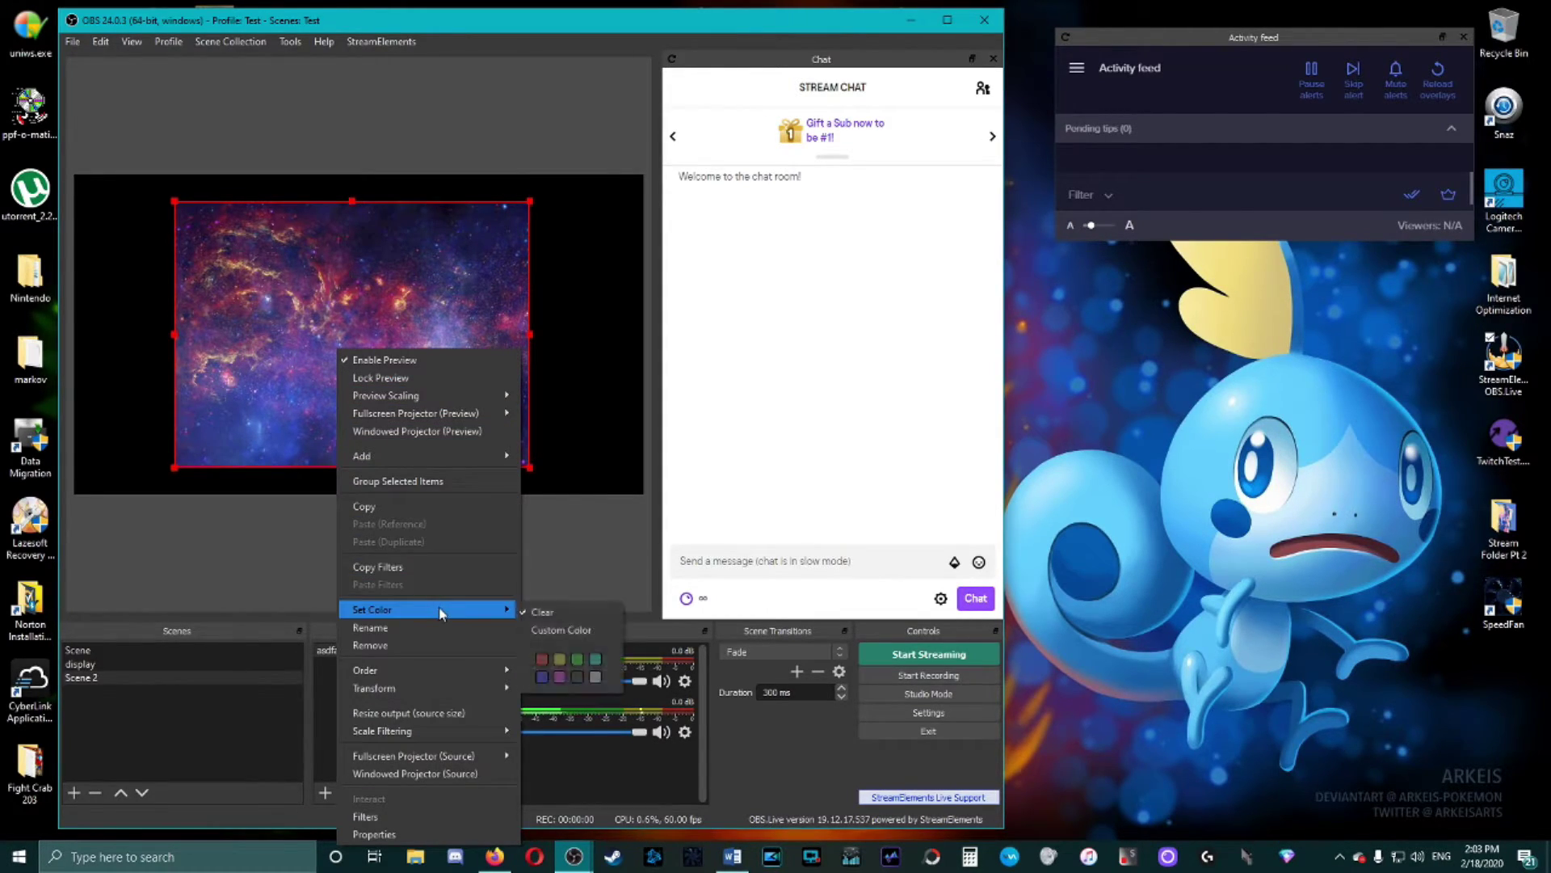
pyautogui.click(429, 816)
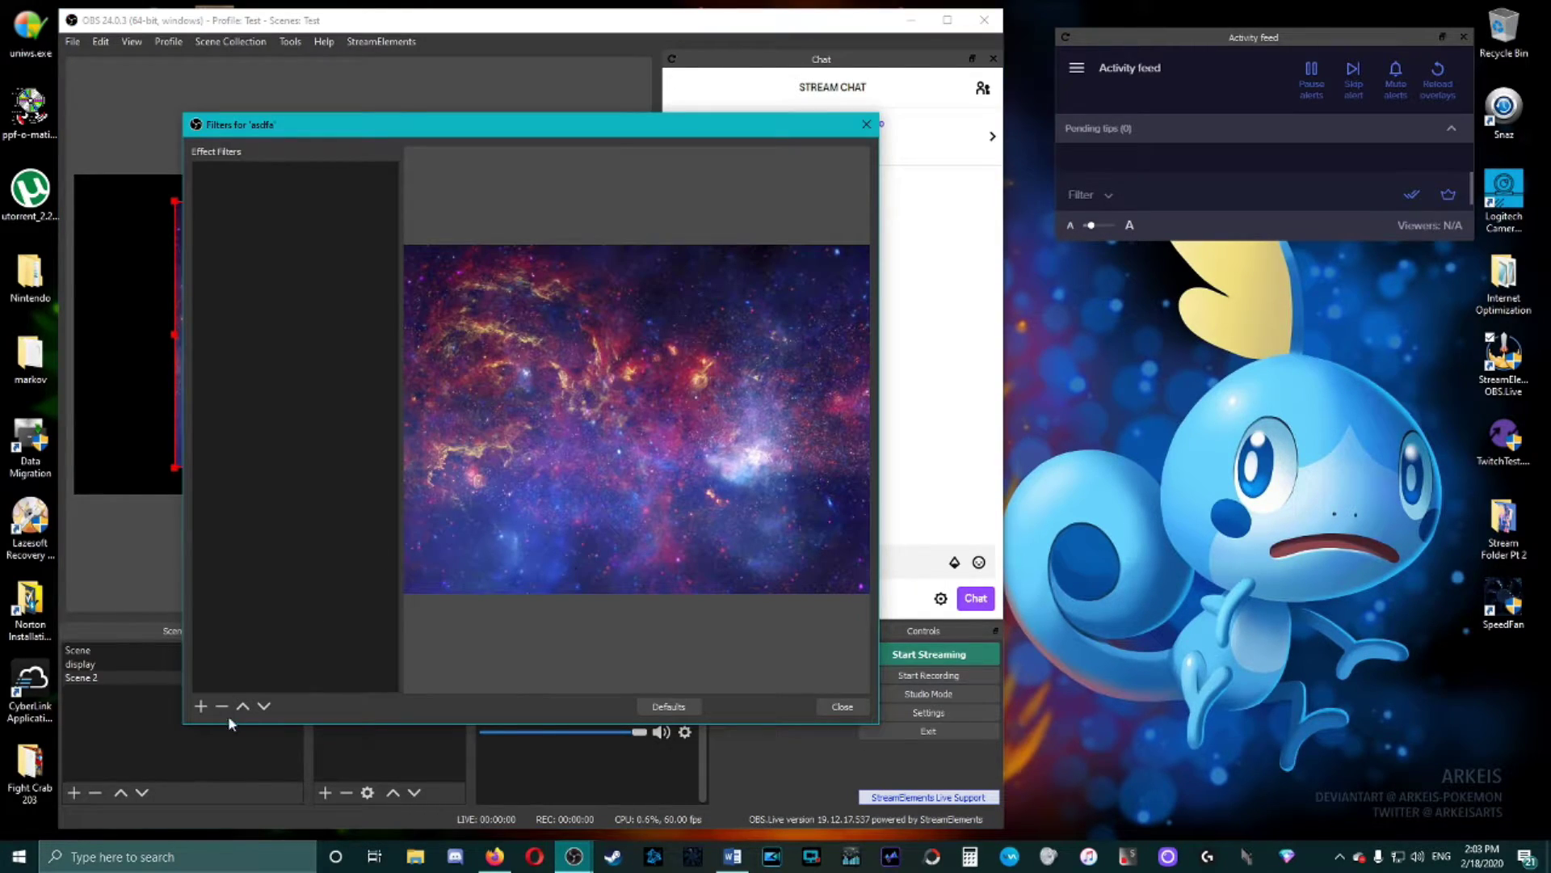
pyautogui.click(201, 708)
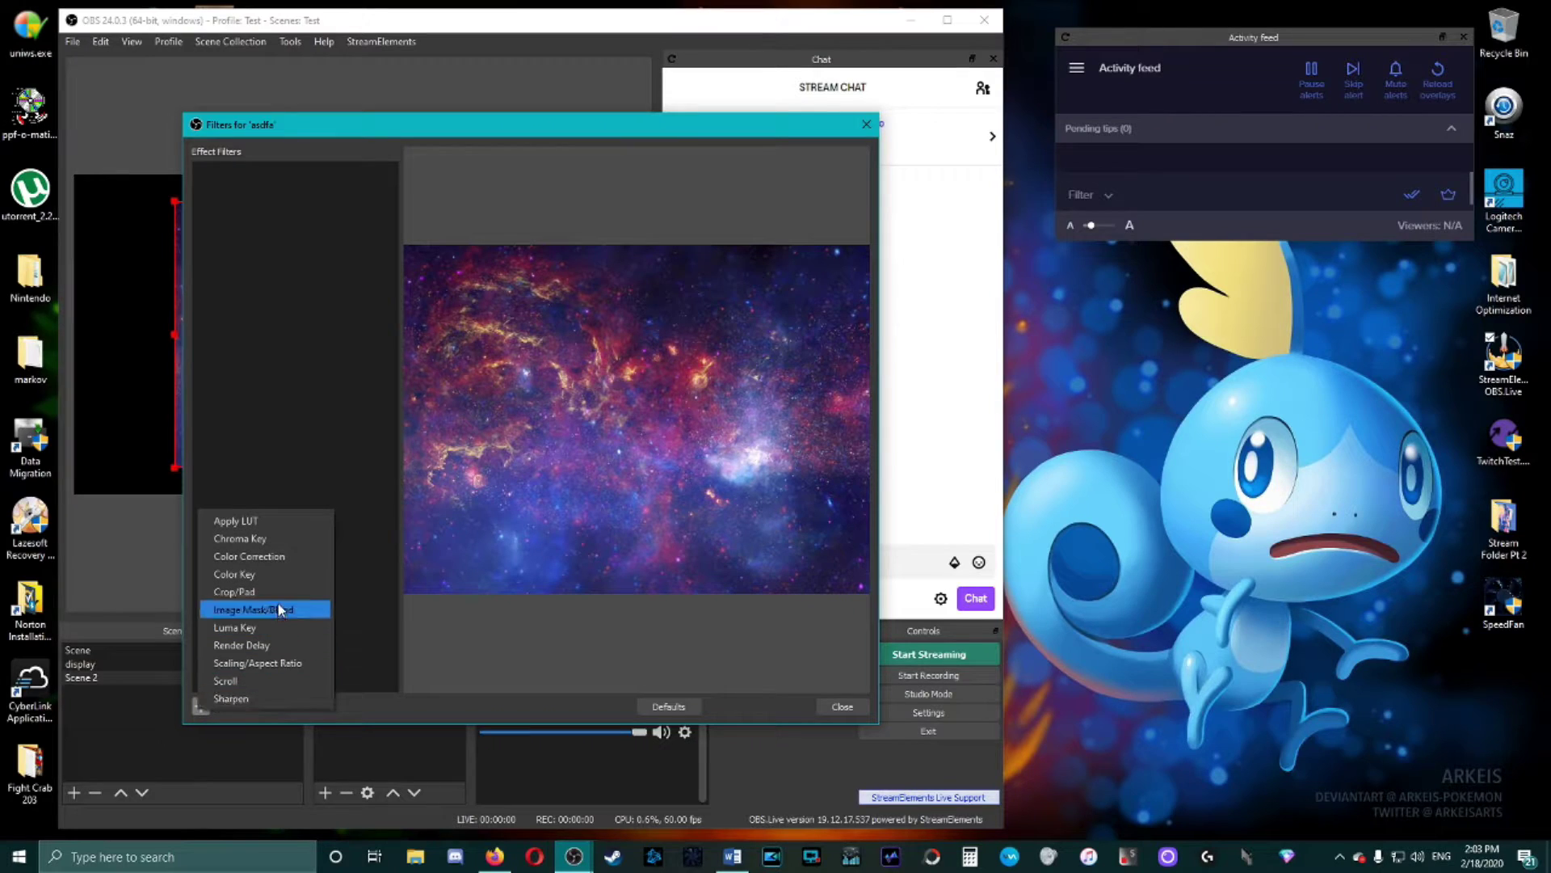
pyautogui.click(275, 573)
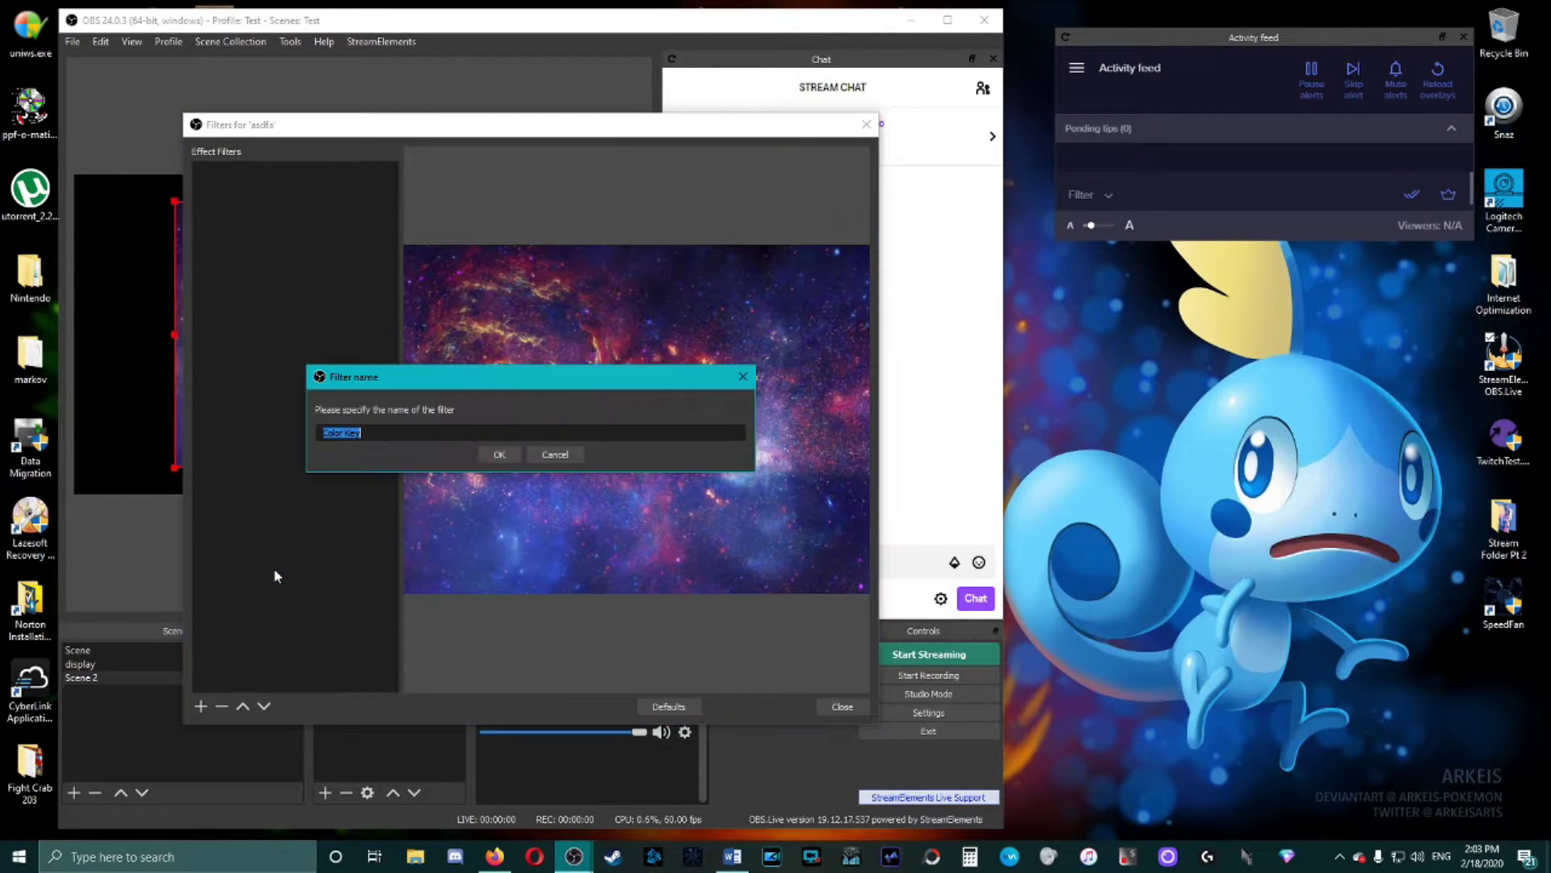
pyautogui.click(496, 454)
pyautogui.moveTo(655, 597)
pyautogui.mouseDown()
pyautogui.moveTo(751, 606)
pyautogui.moveTo(683, 643)
pyautogui.moveTo(549, 585)
pyautogui.moveTo(666, 575)
pyautogui.mouseUp()
pyautogui.click(842, 706)
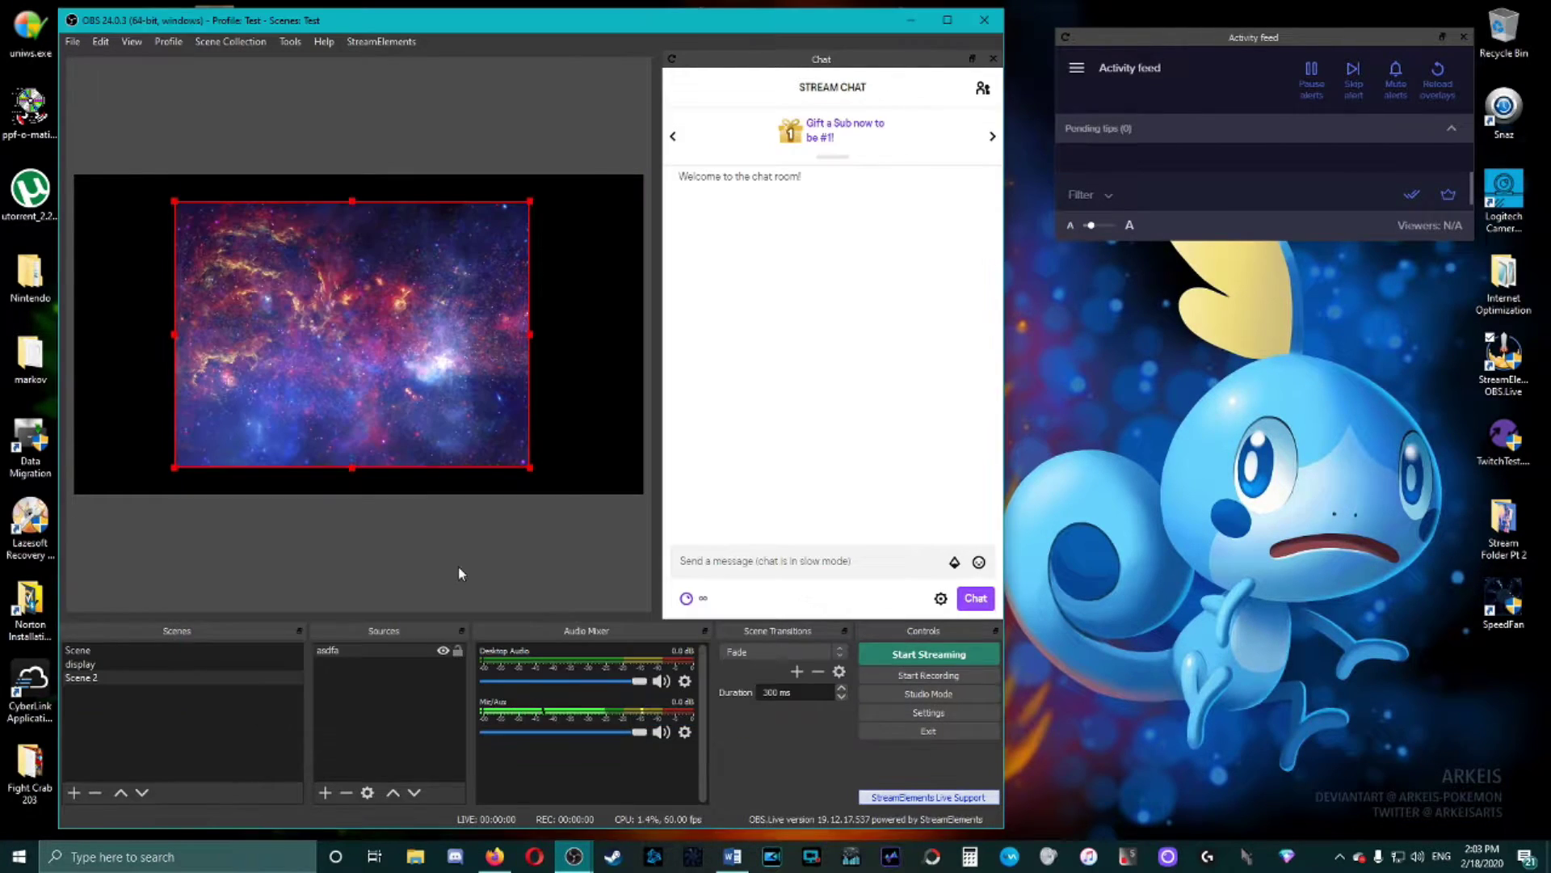
# Step: Inspect the properties of the asdfa image source and close them without making changes
pyautogui.rightClick(326, 341)
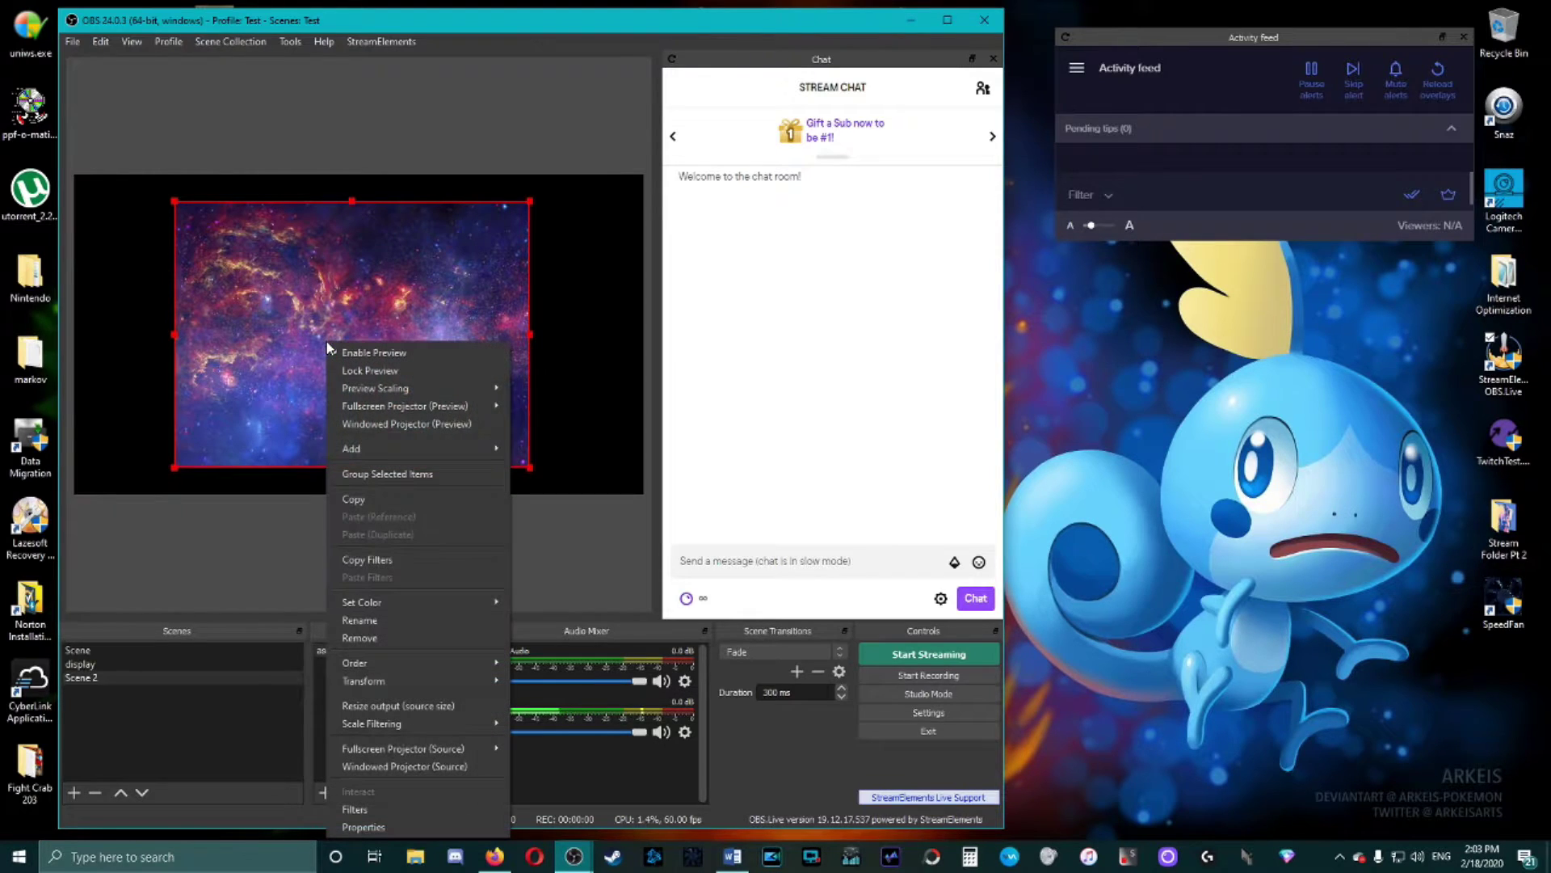
pyautogui.click(364, 826)
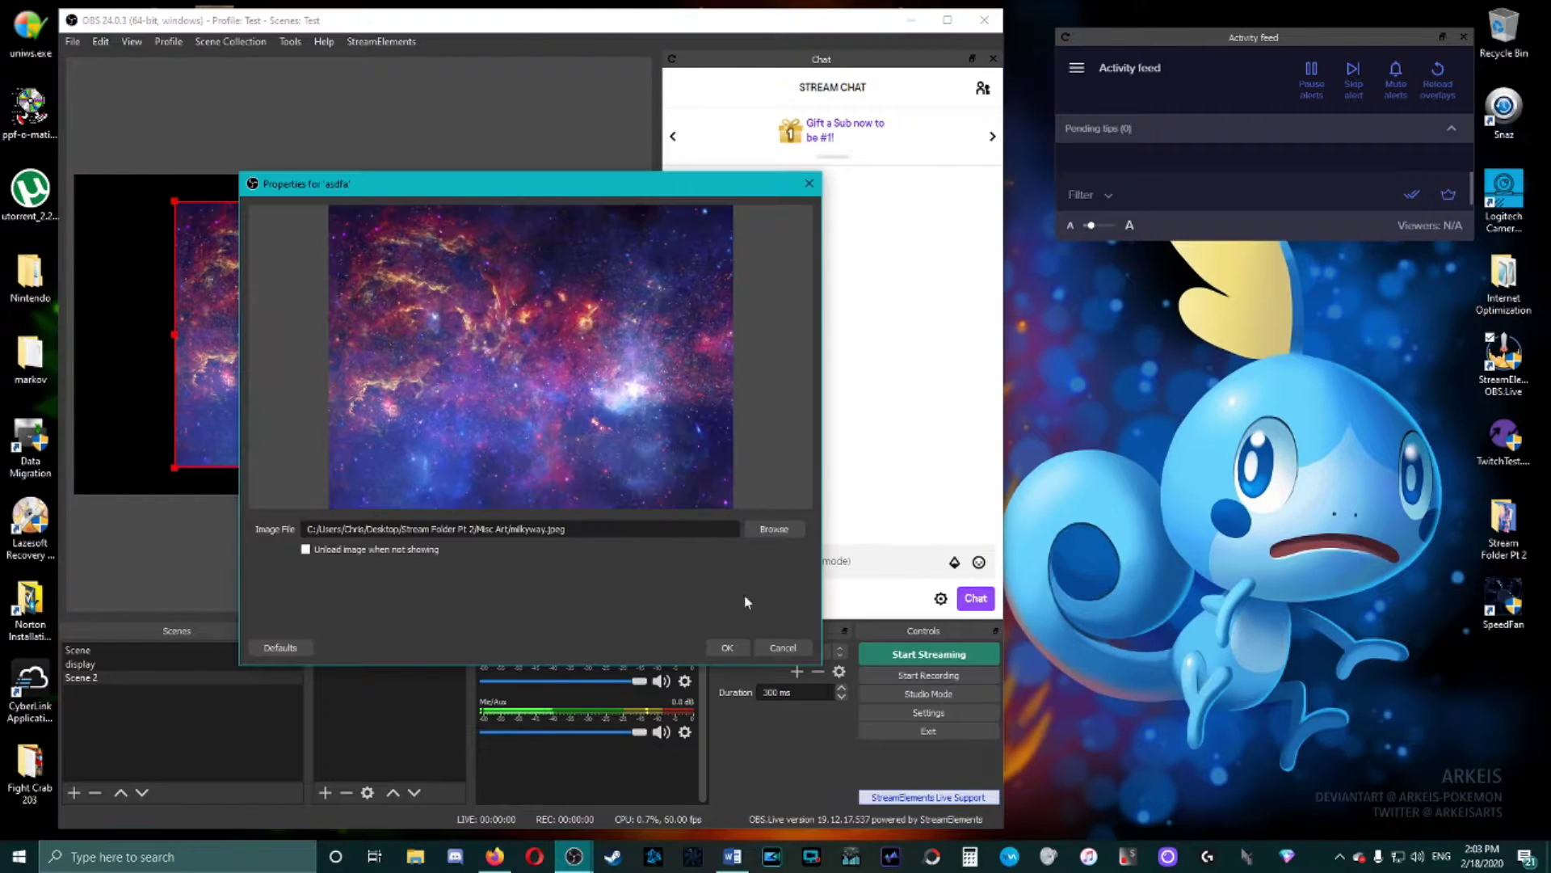
pyautogui.click(782, 644)
# Step: Stretch the asdfa image to the full screen with the Stretch to screen transform
pyautogui.rightClick(325, 315)
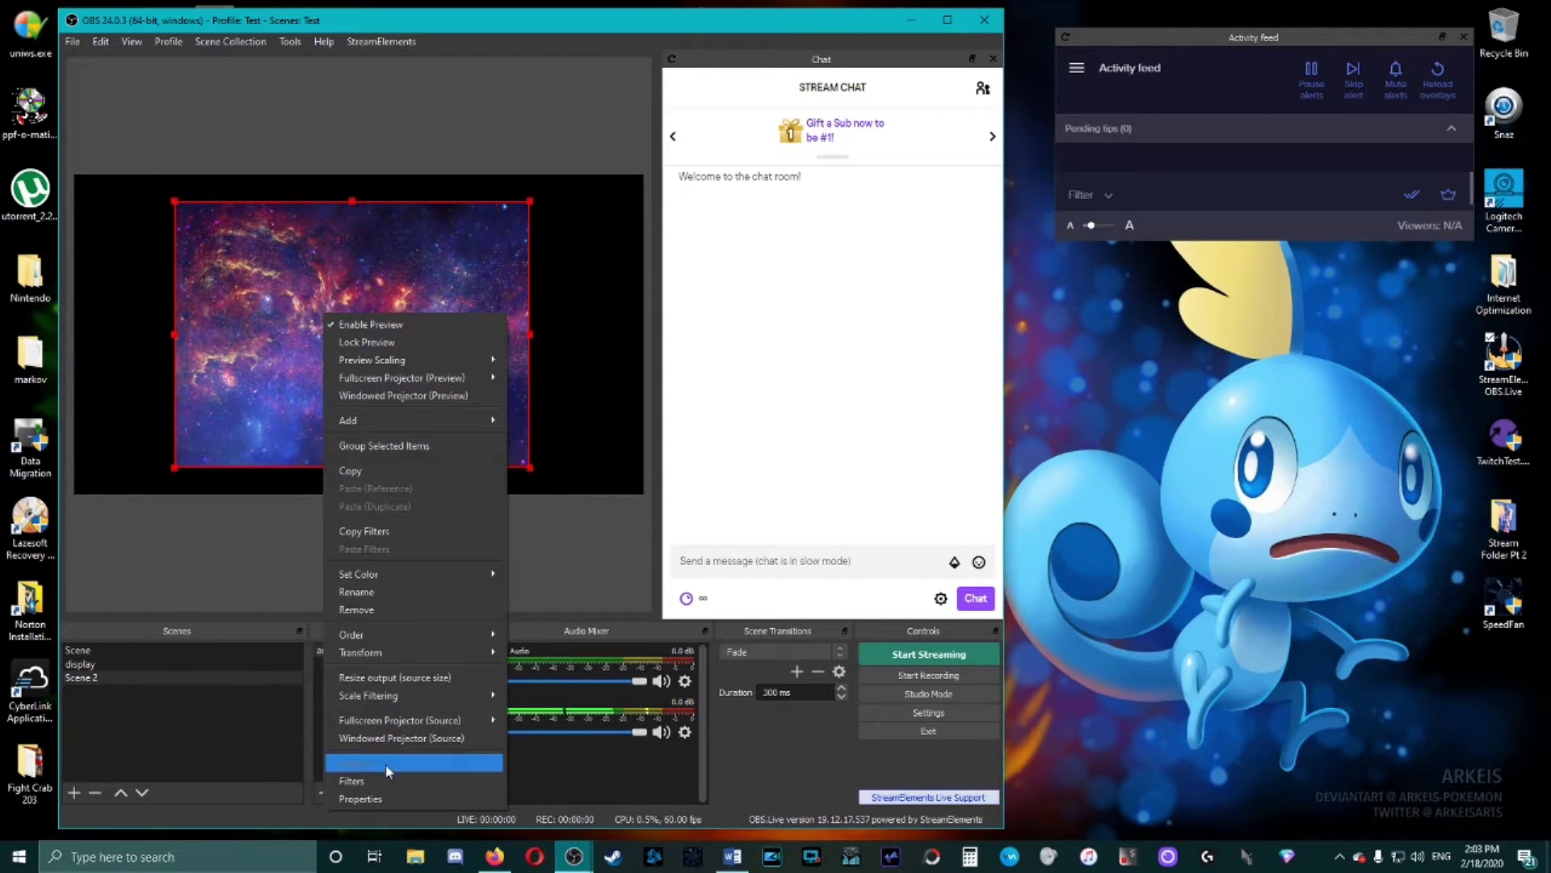
pyautogui.moveTo(415, 652)
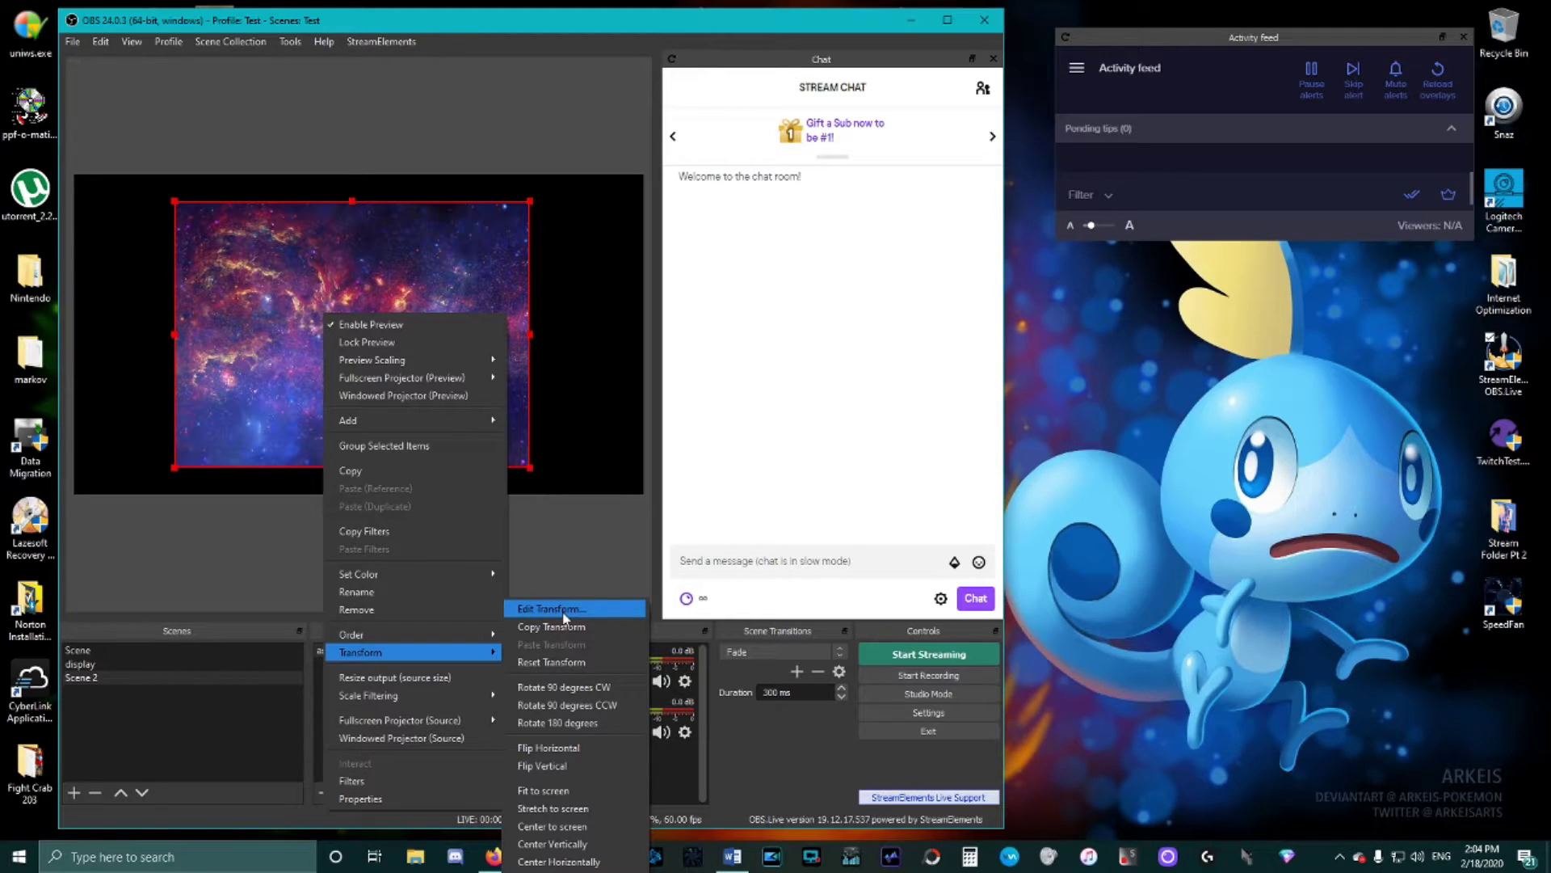
pyautogui.click(572, 809)
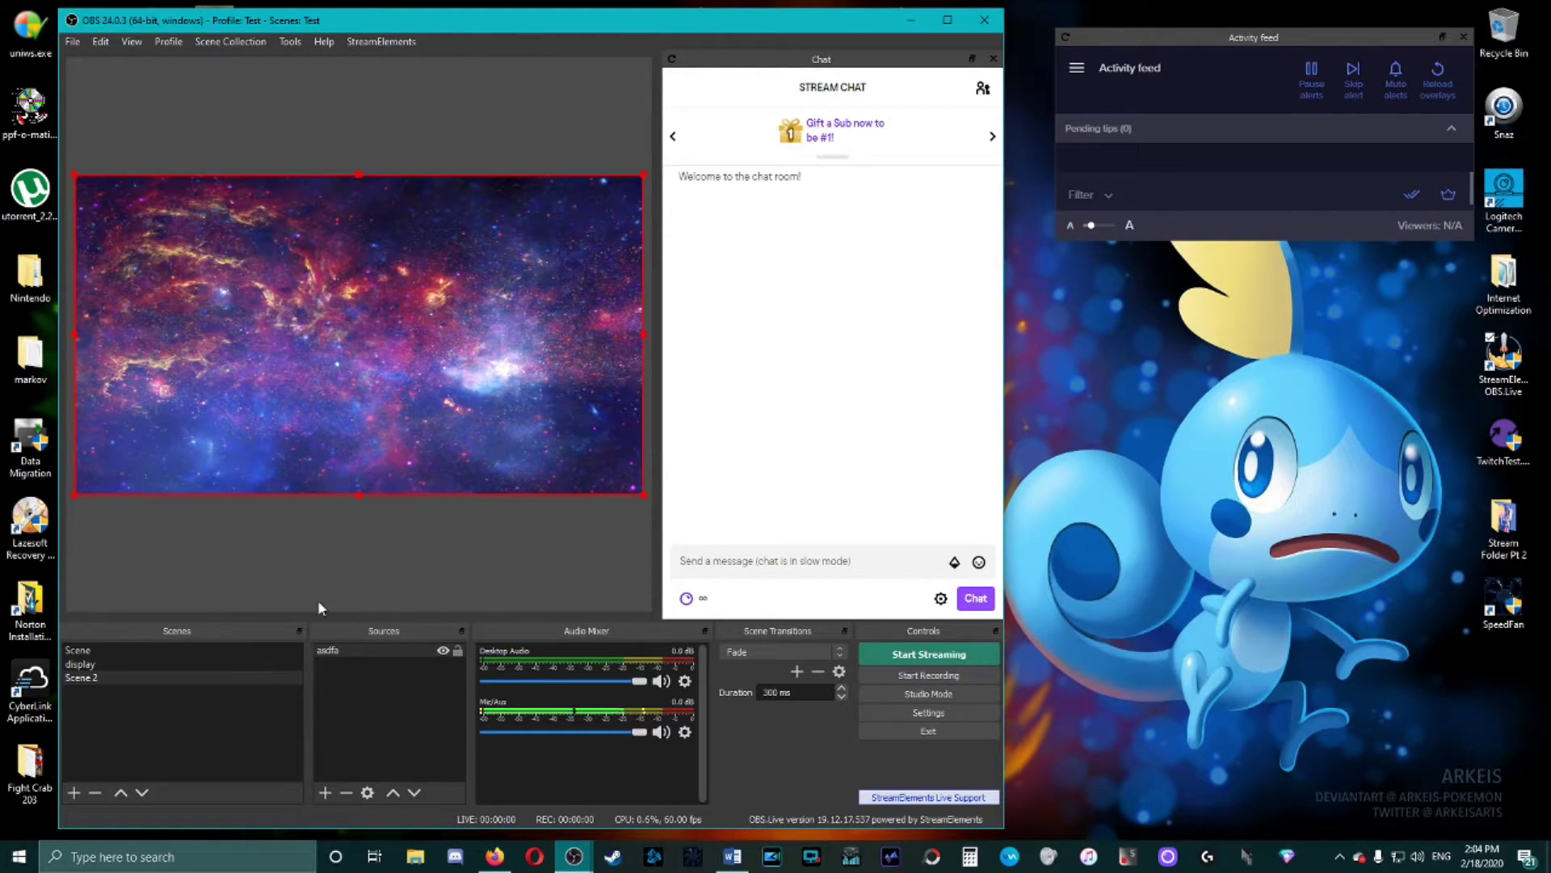
# Step: Add a new Text (GDI+) source named "starting text" to Scene 2
pyautogui.click(324, 791)
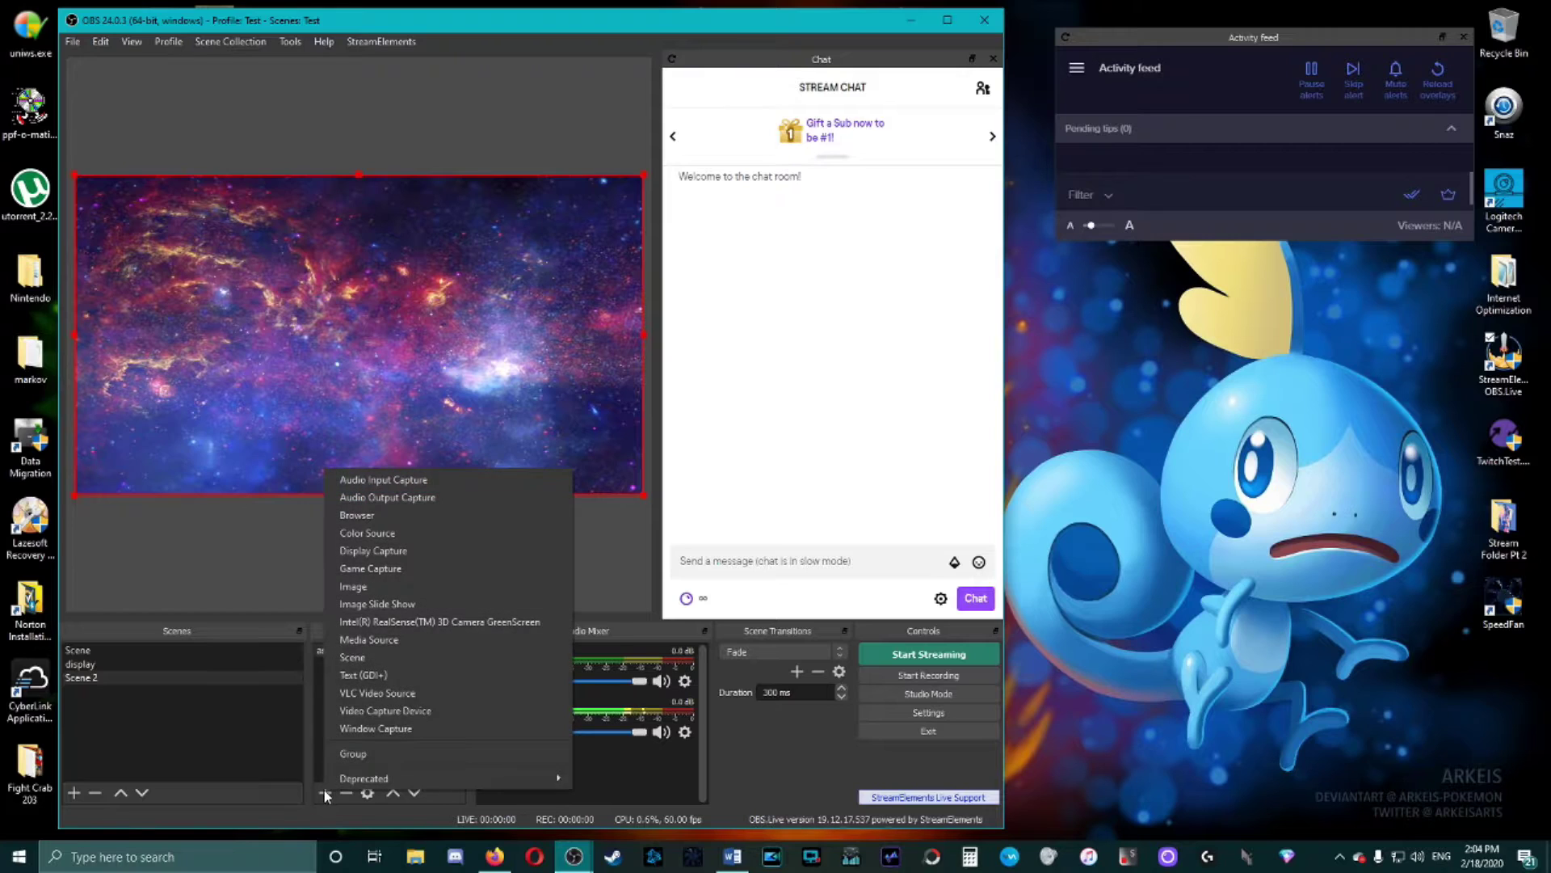
pyautogui.click(361, 675)
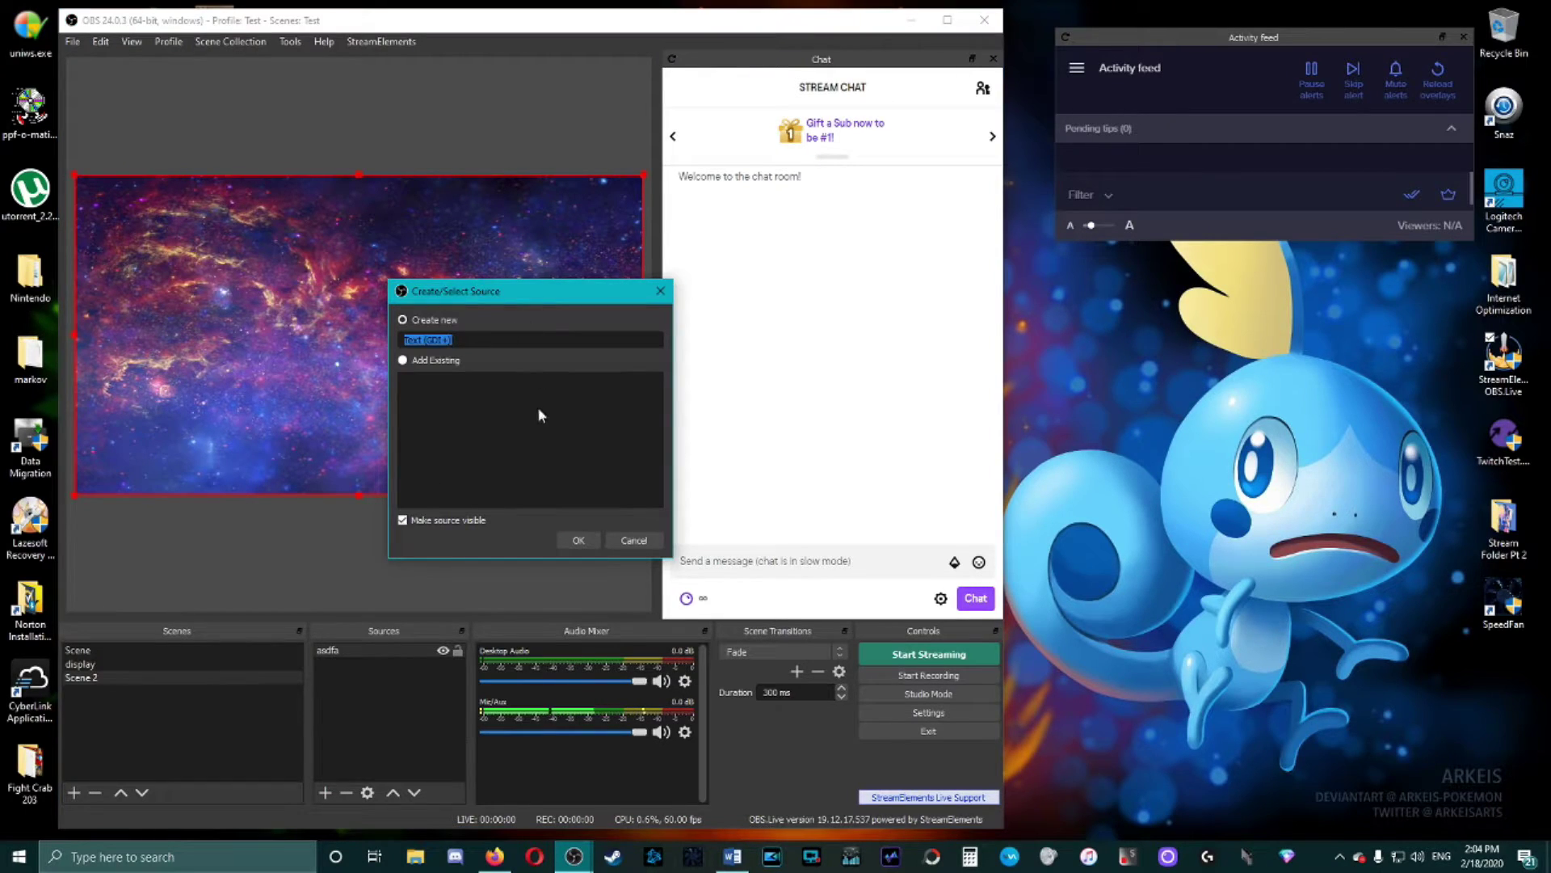
pyautogui.write('starting text')
pyautogui.click(582, 540)
# Step: Set the source's text to "starting soon" and enlarge it across the upper half of the canvas
pyautogui.click(532, 565)
pyautogui.write('starting soon')
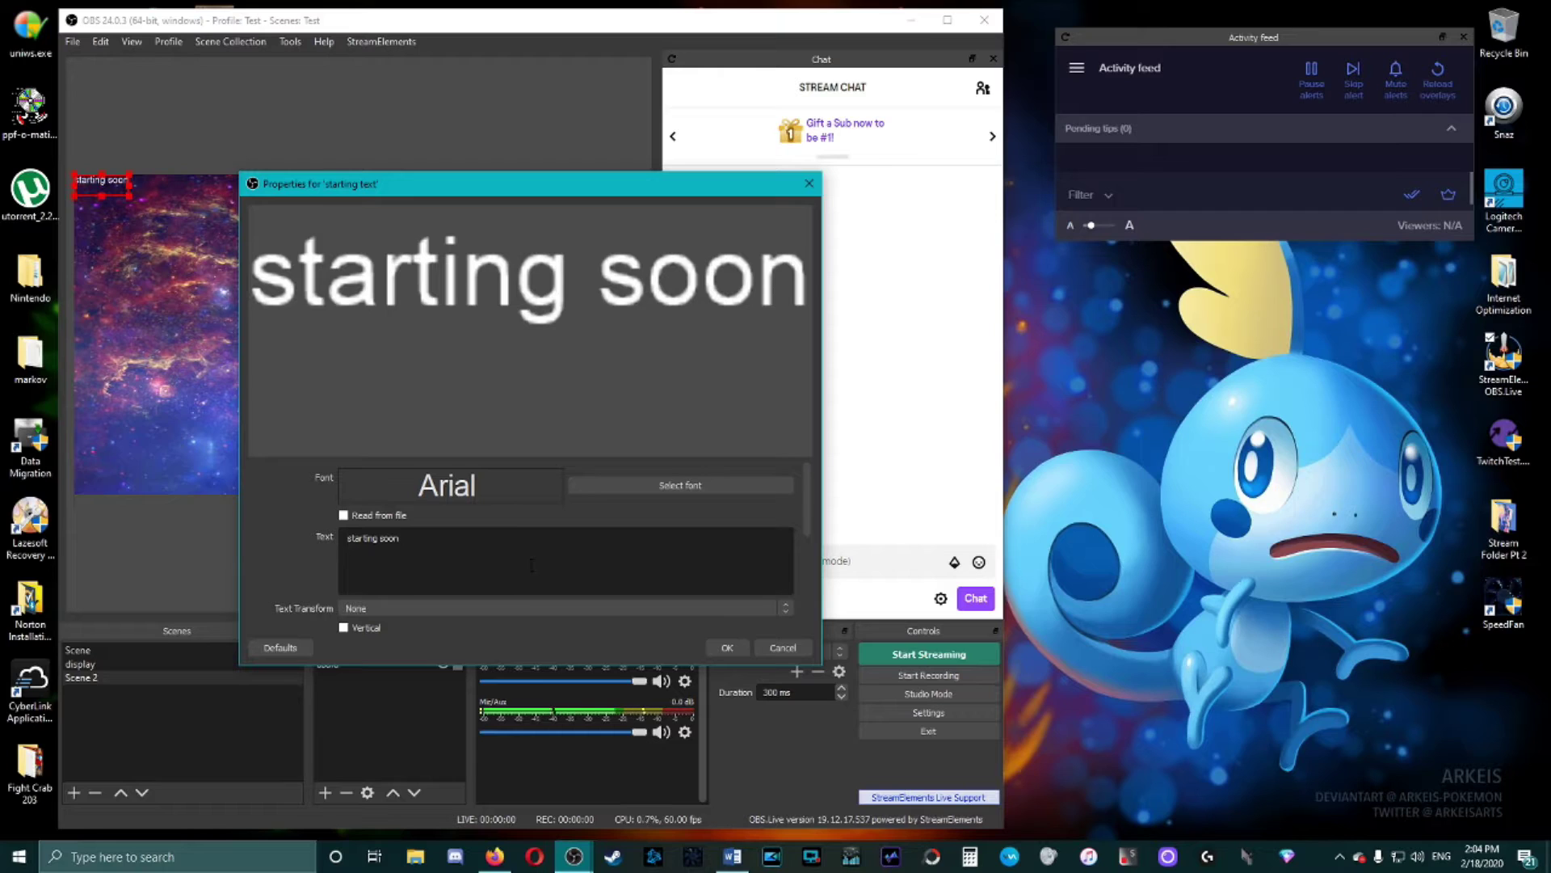
pyautogui.click(727, 647)
pyautogui.moveTo(130, 195); pyautogui.dragTo(433, 313)
pyautogui.click(424, 575)
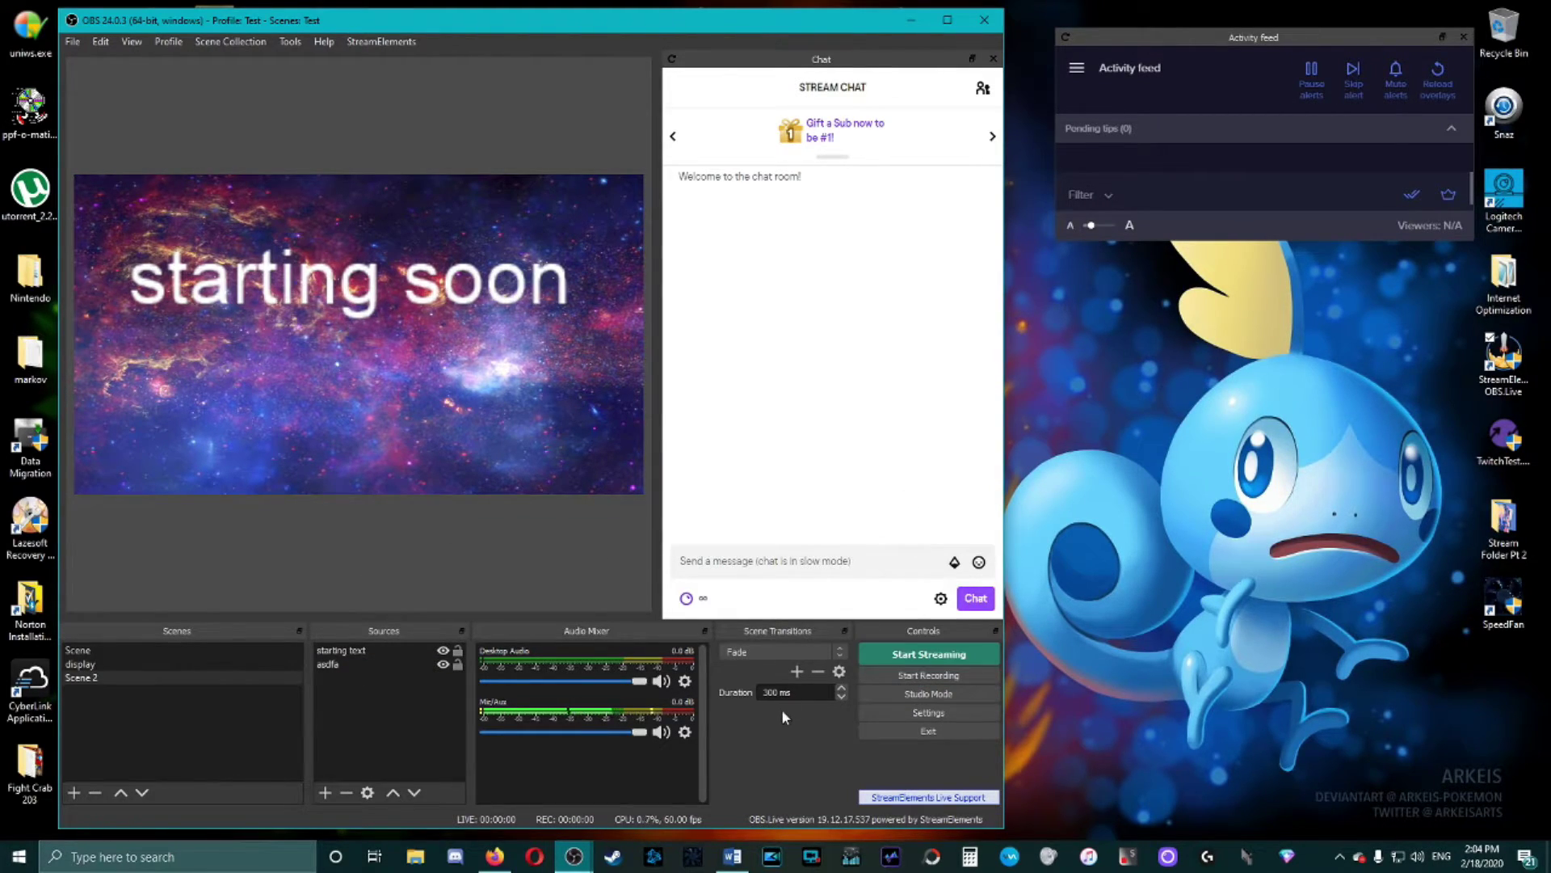
# Step: Examine the General settings, covering theme, output, source snapping, projectors, system tray, preview, Studio Mode and Multiview options
pyautogui.click(938, 715)
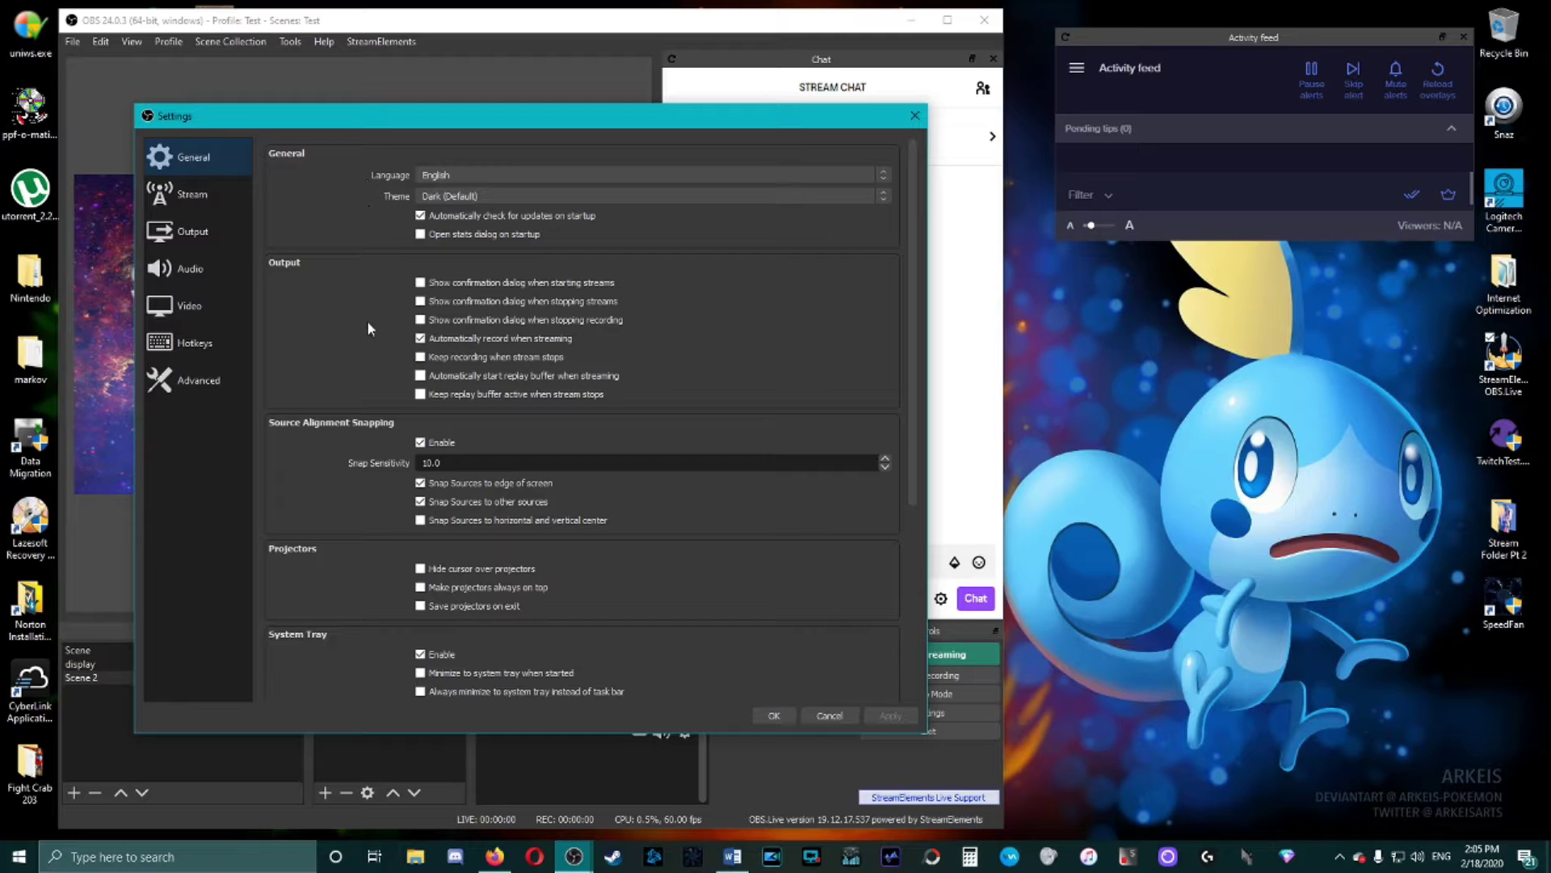
pyautogui.scroll(-5, 369, 322)
pyautogui.scroll(5, 375, 557)
pyautogui.click(485, 197)
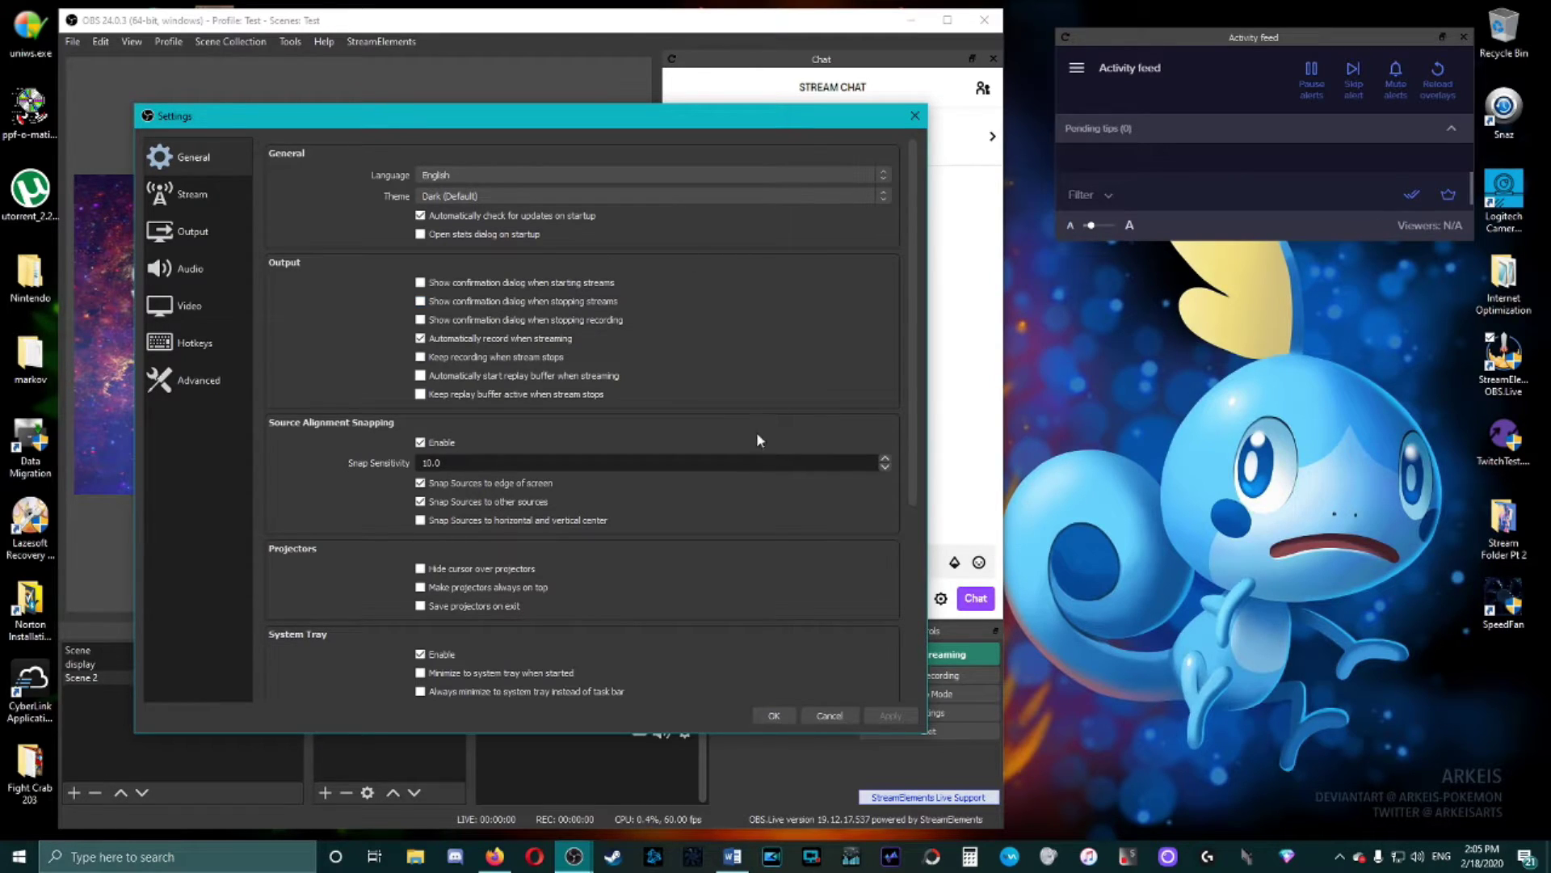
pyautogui.scroll(-2, 760, 440)
pyautogui.scroll(-2, 761, 438)
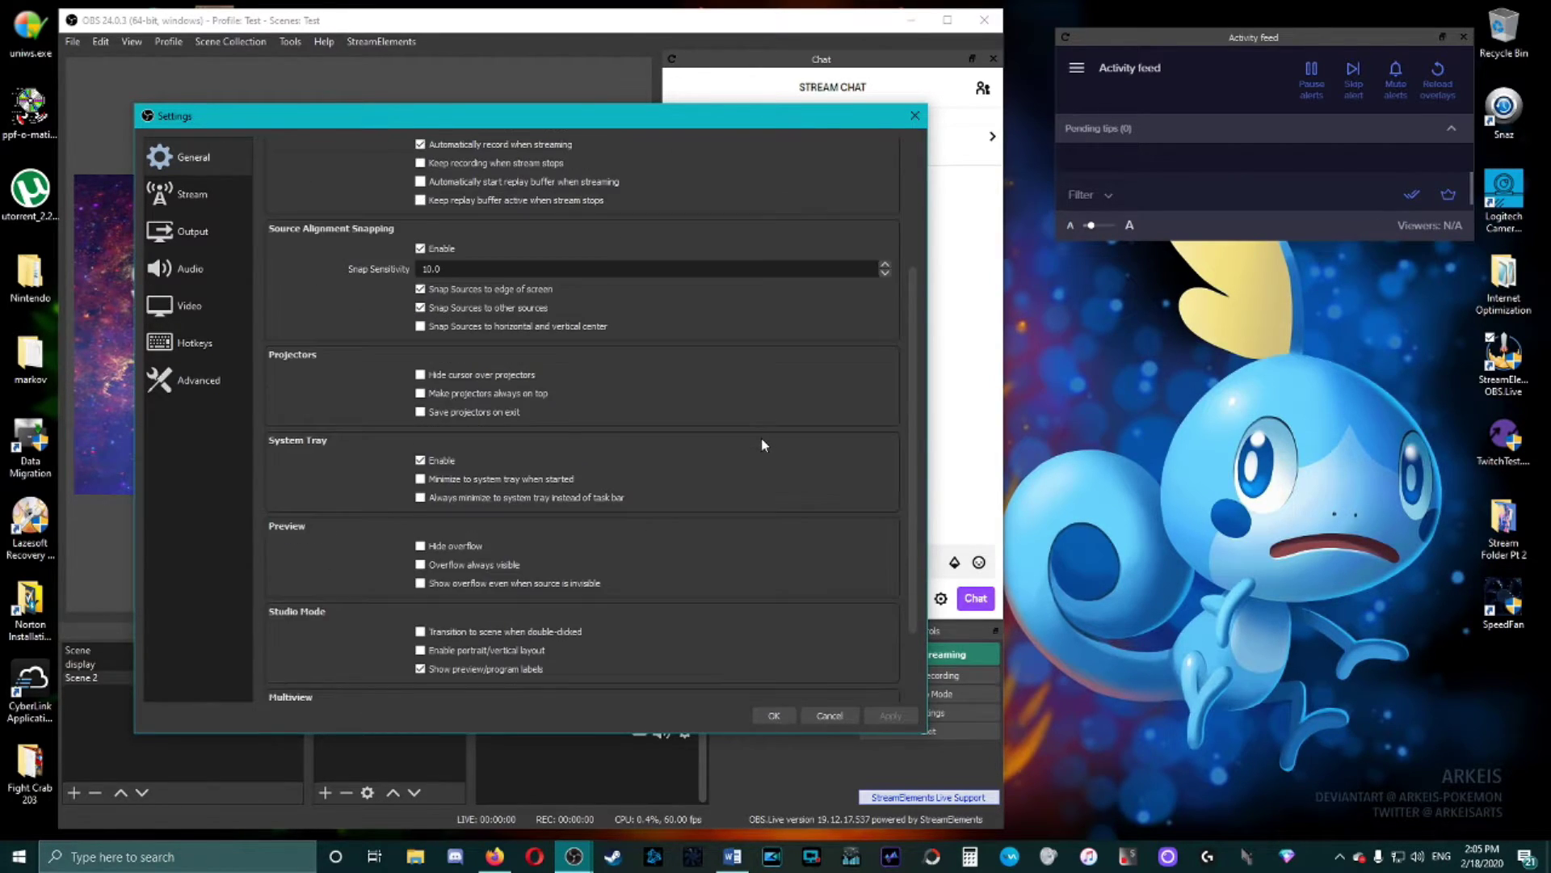
pyautogui.scroll(2, 761, 438)
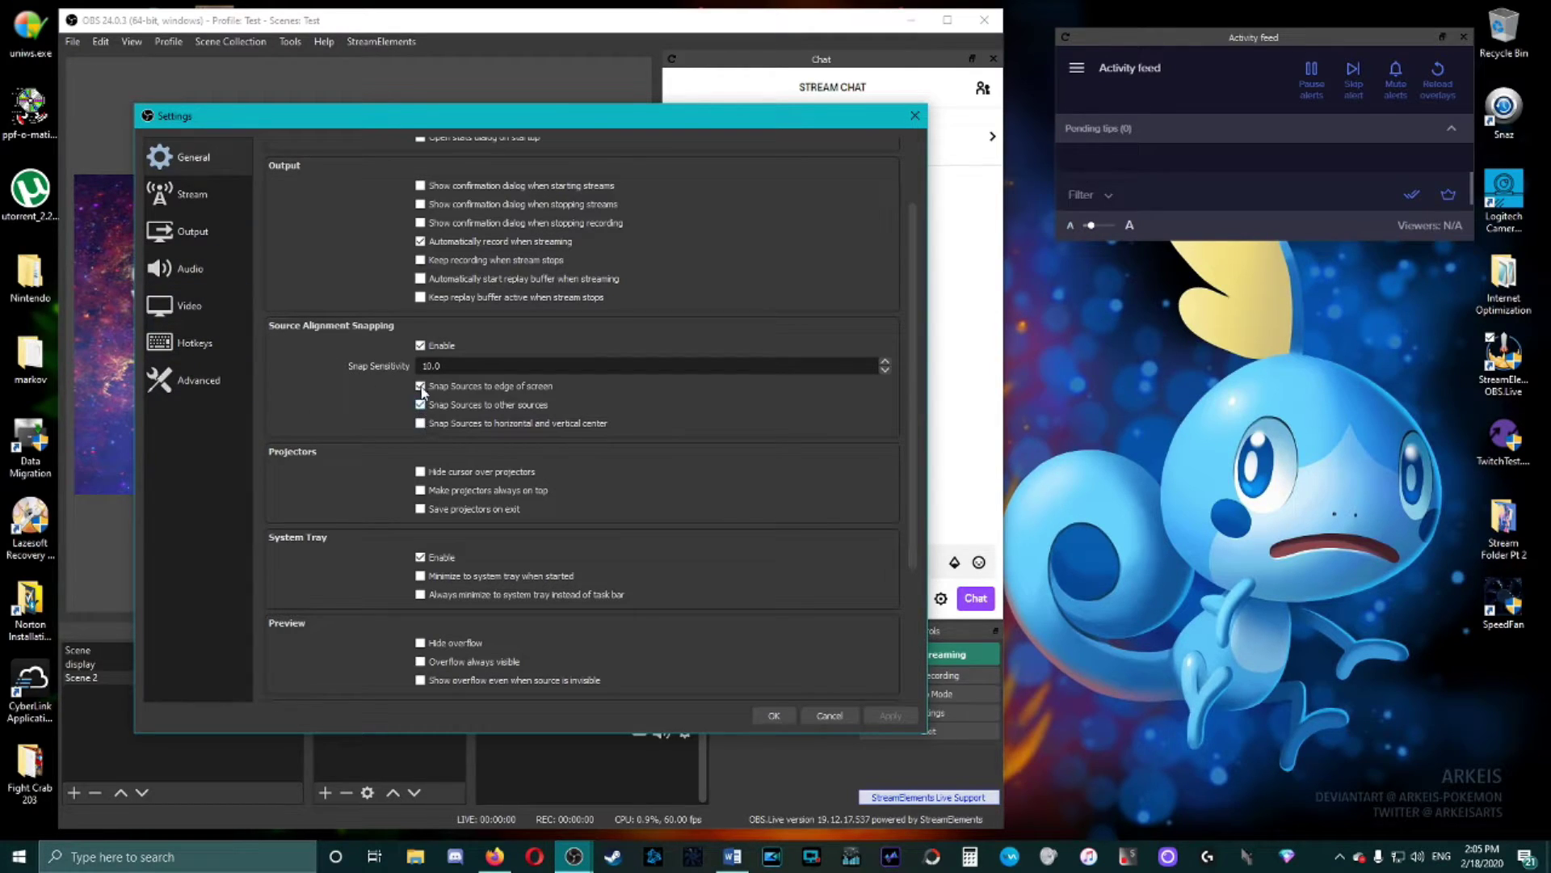
pyautogui.scroll(-4, 343, 404)
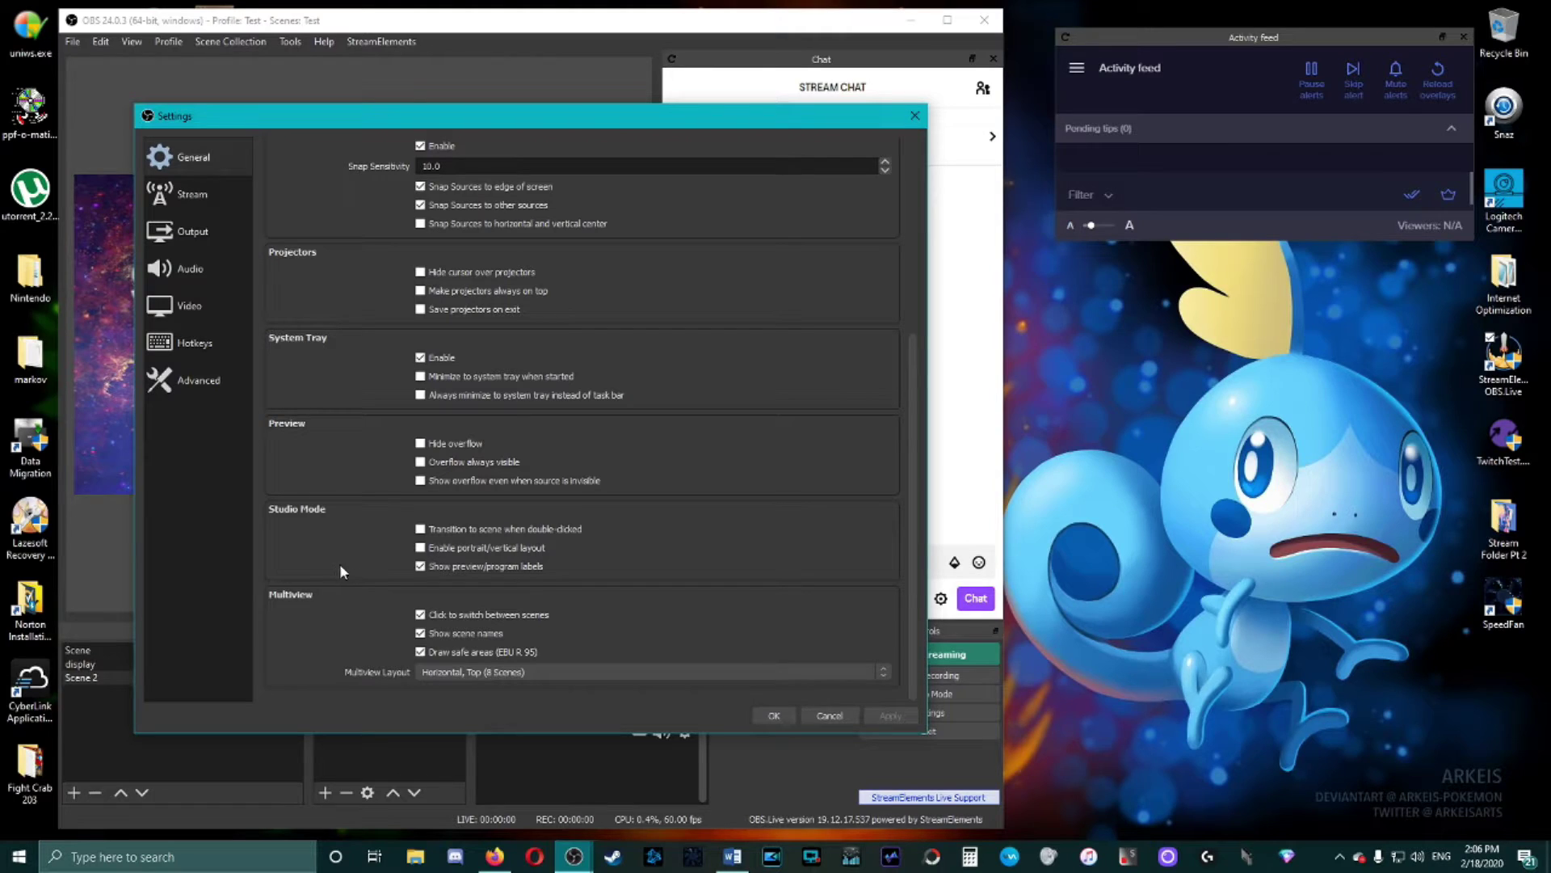
pyautogui.scroll(5, 532, 557)
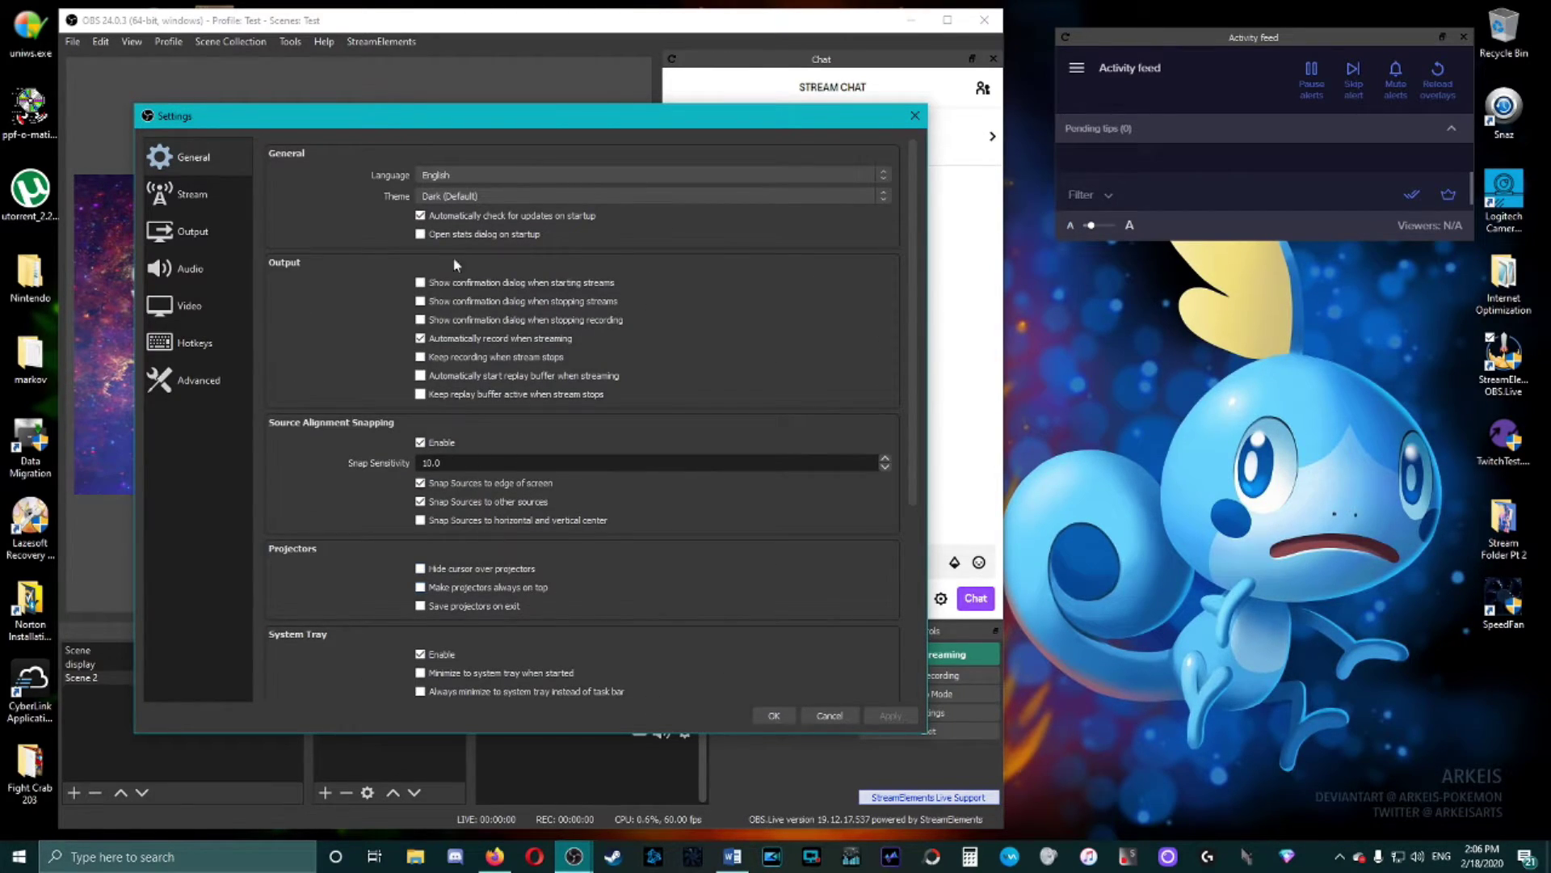
# Step: Review the Stream settings' list of services and the Twitch stream key option, and close the settings without saving
pyautogui.click(171, 195)
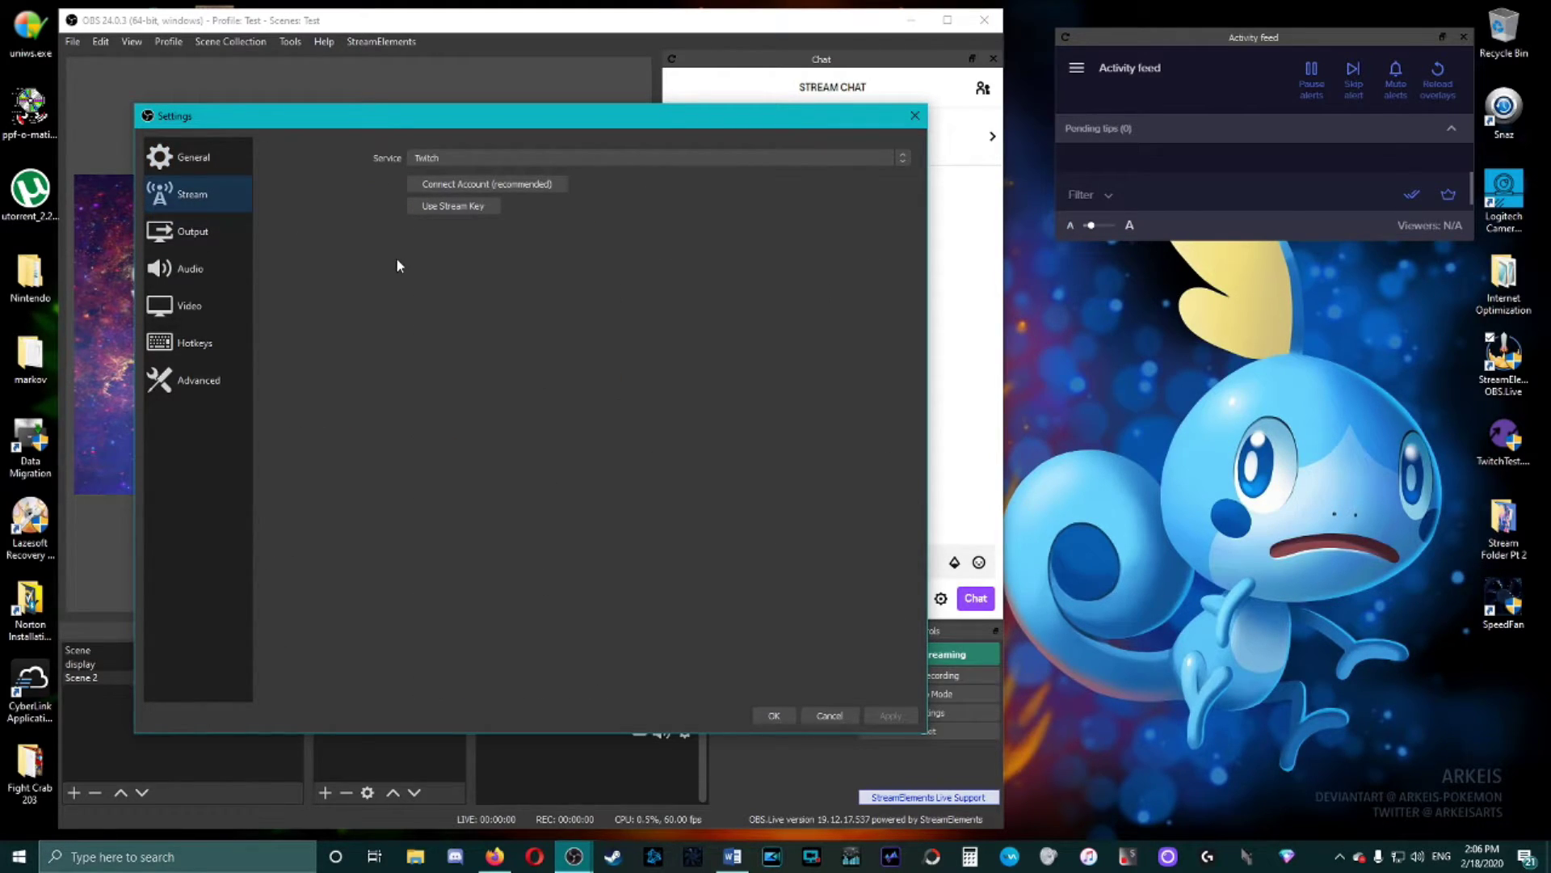
pyautogui.click(452, 156)
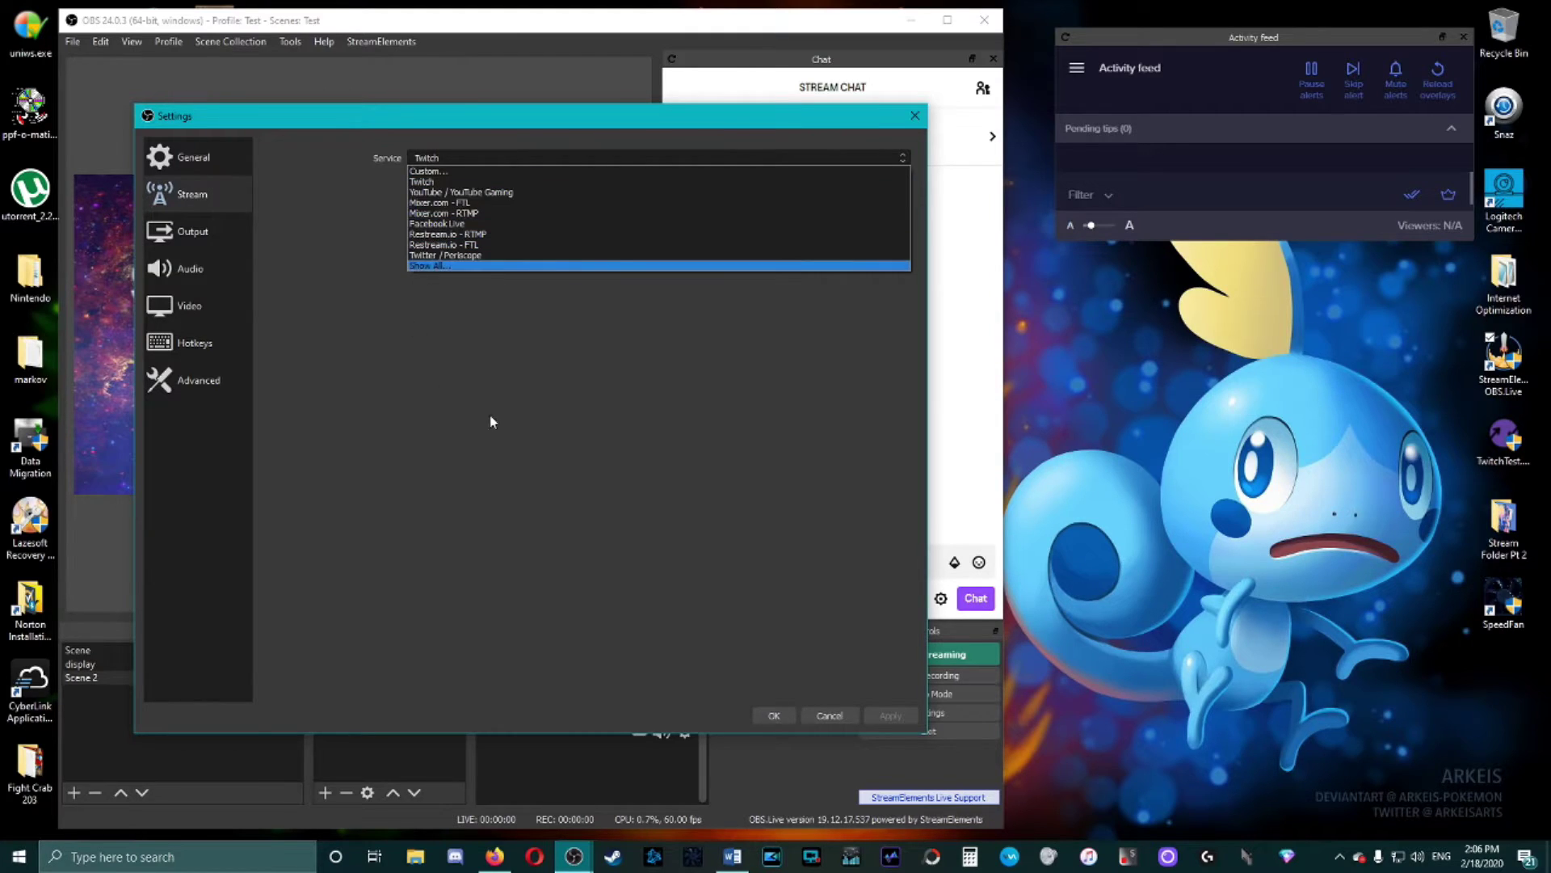
pyautogui.click(518, 331)
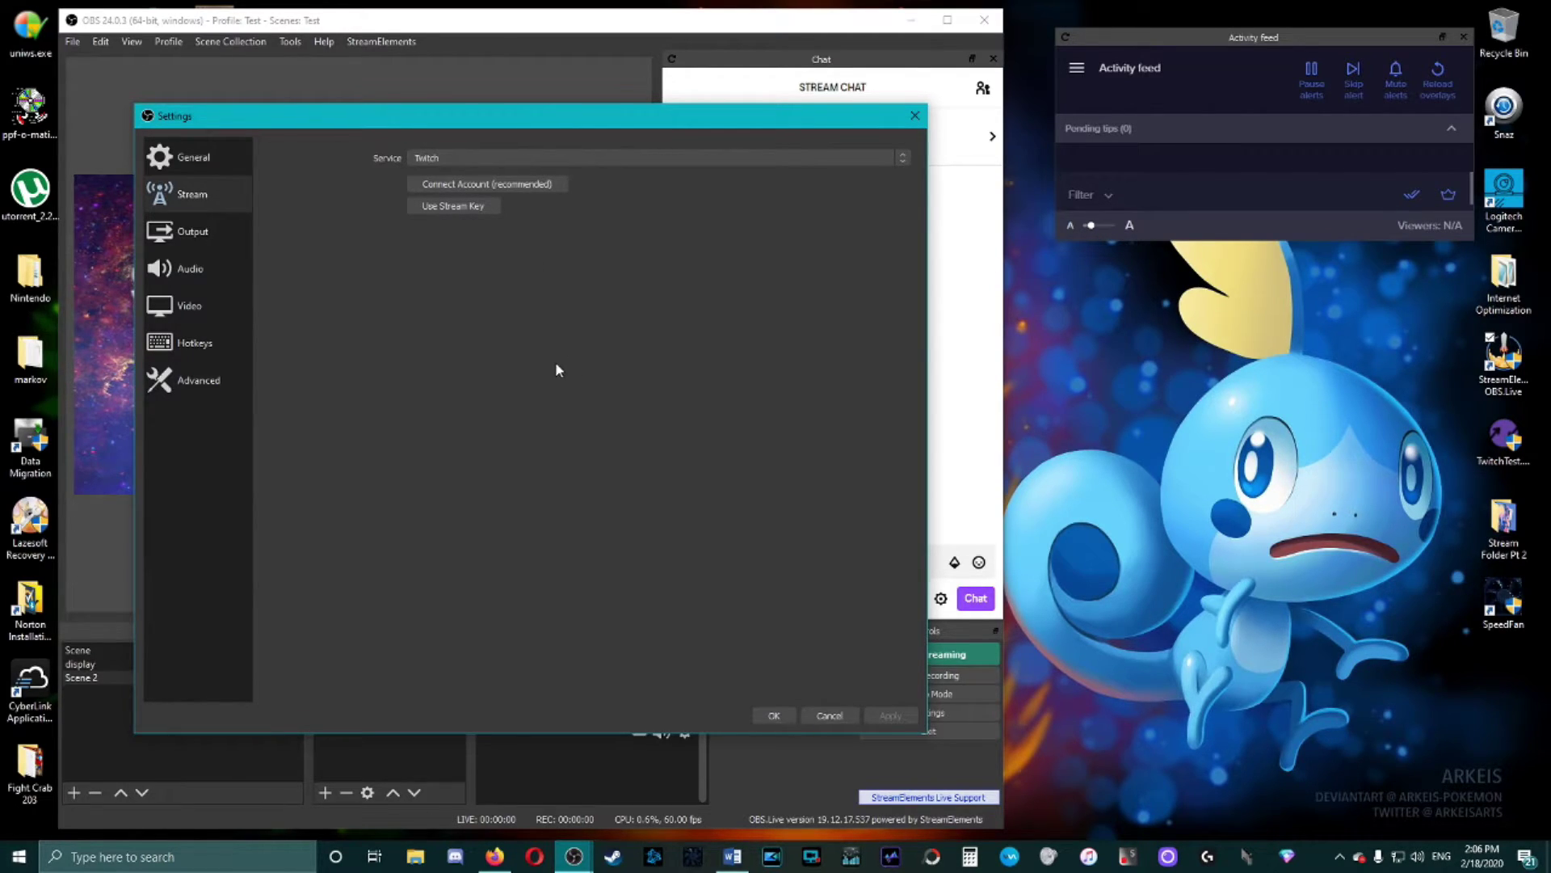
pyautogui.click(471, 209)
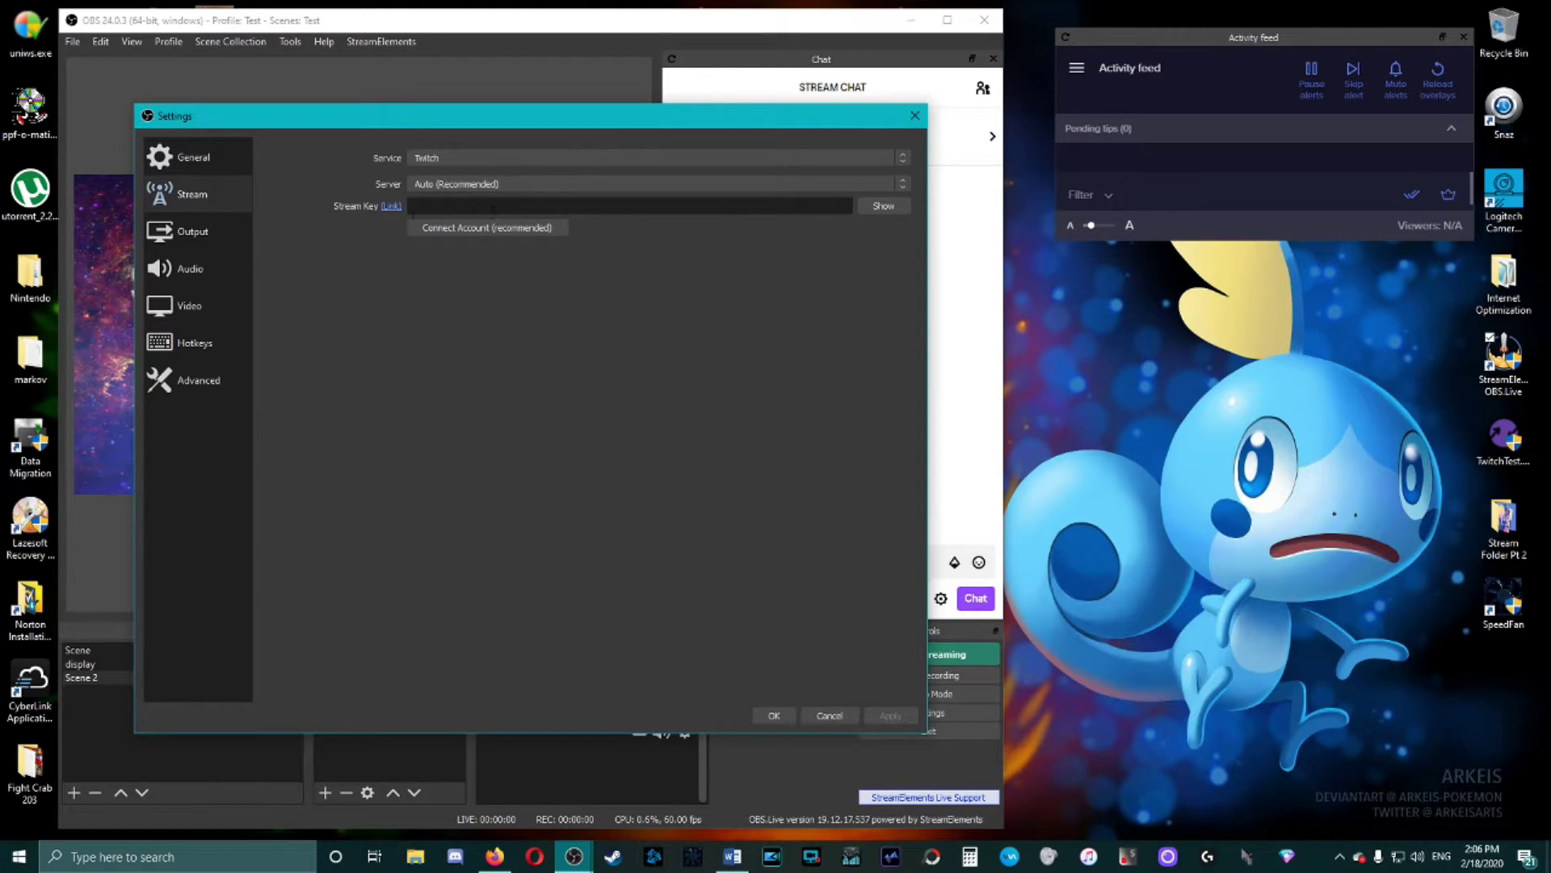
pyautogui.click(829, 715)
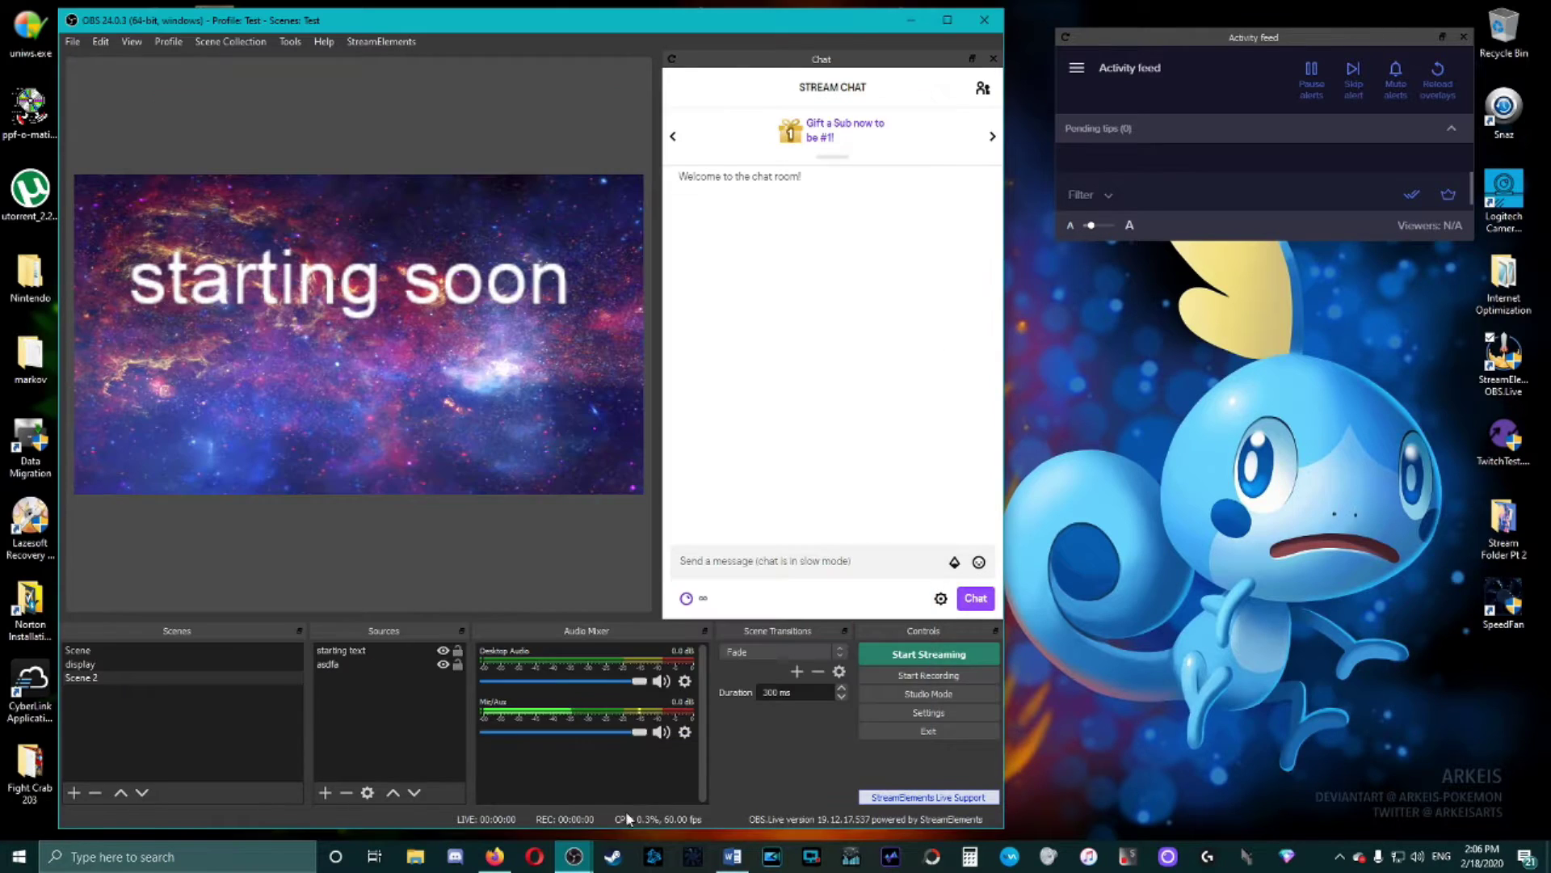
pyautogui.click(494, 855)
pyautogui.click(819, 55)
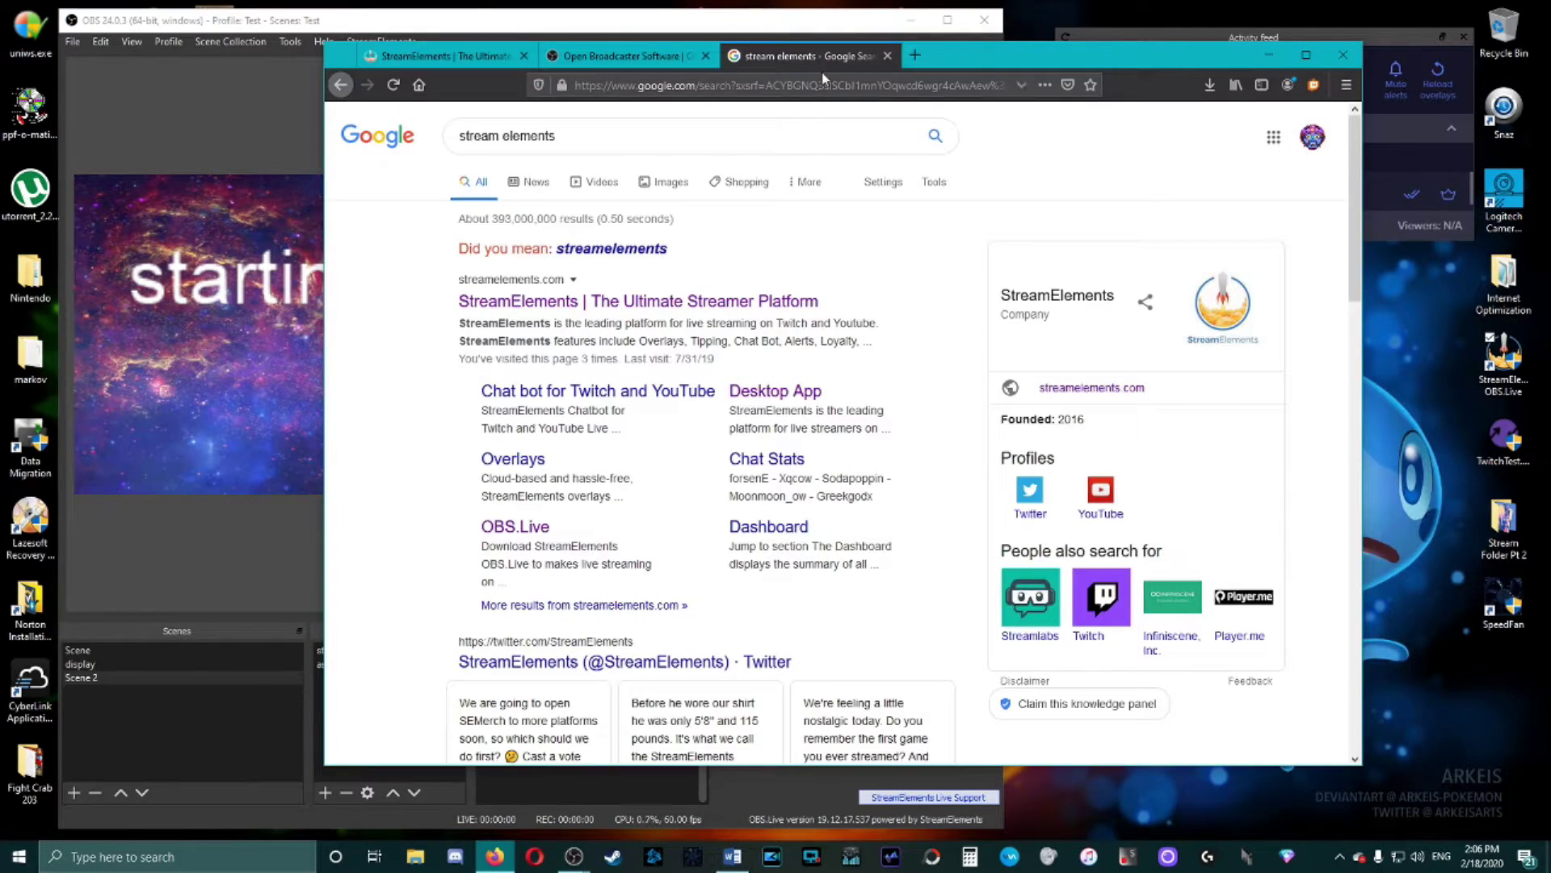
pyautogui.click(816, 83)
pyautogui.write('www.twitch.tv/')
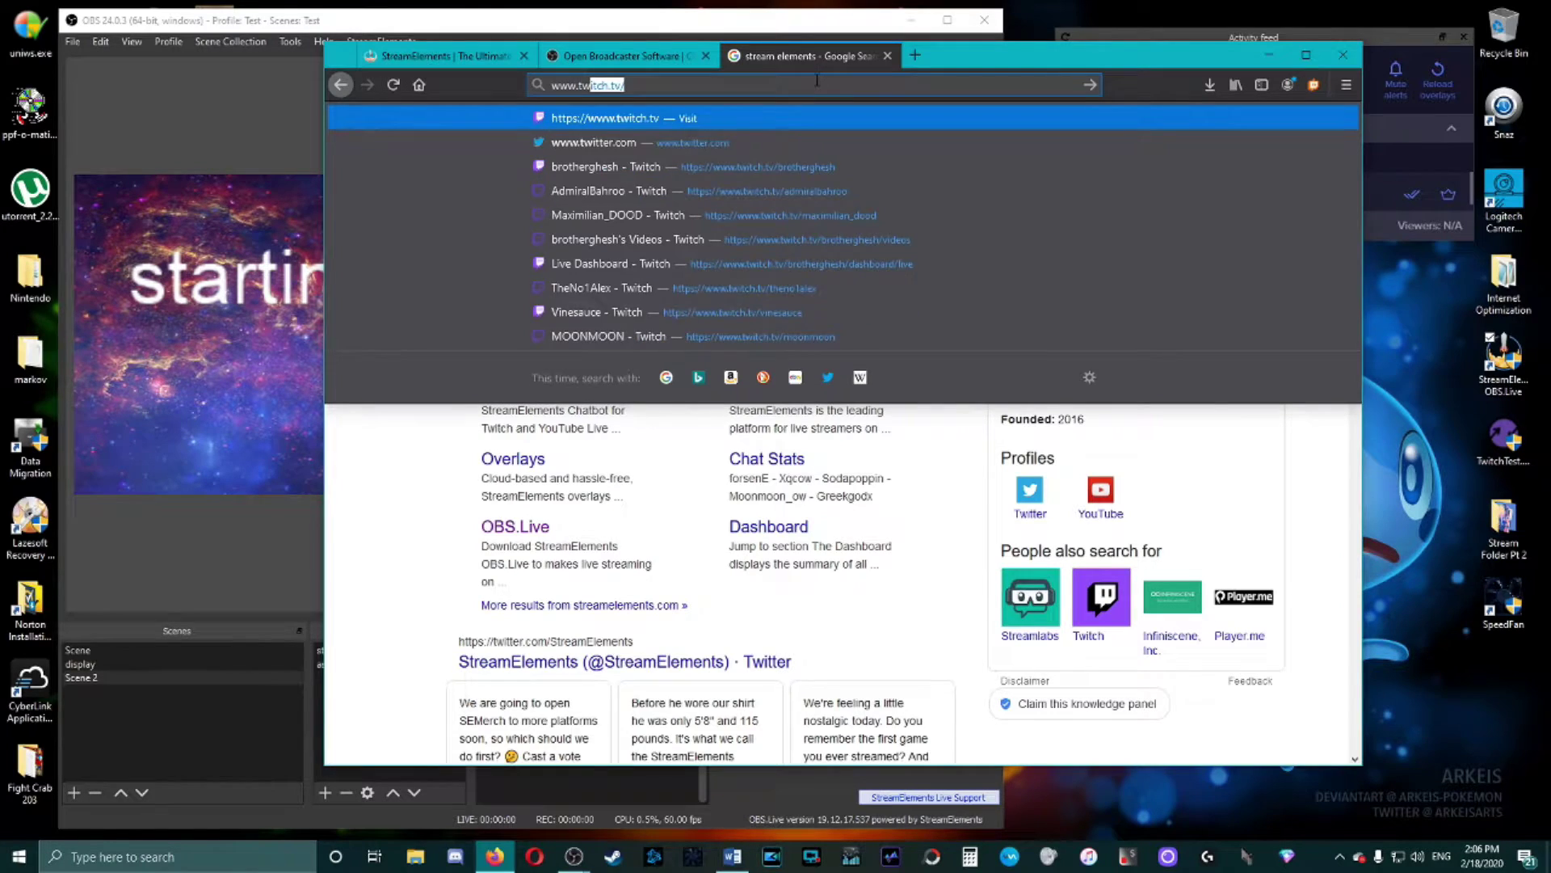
pyautogui.press('Return')
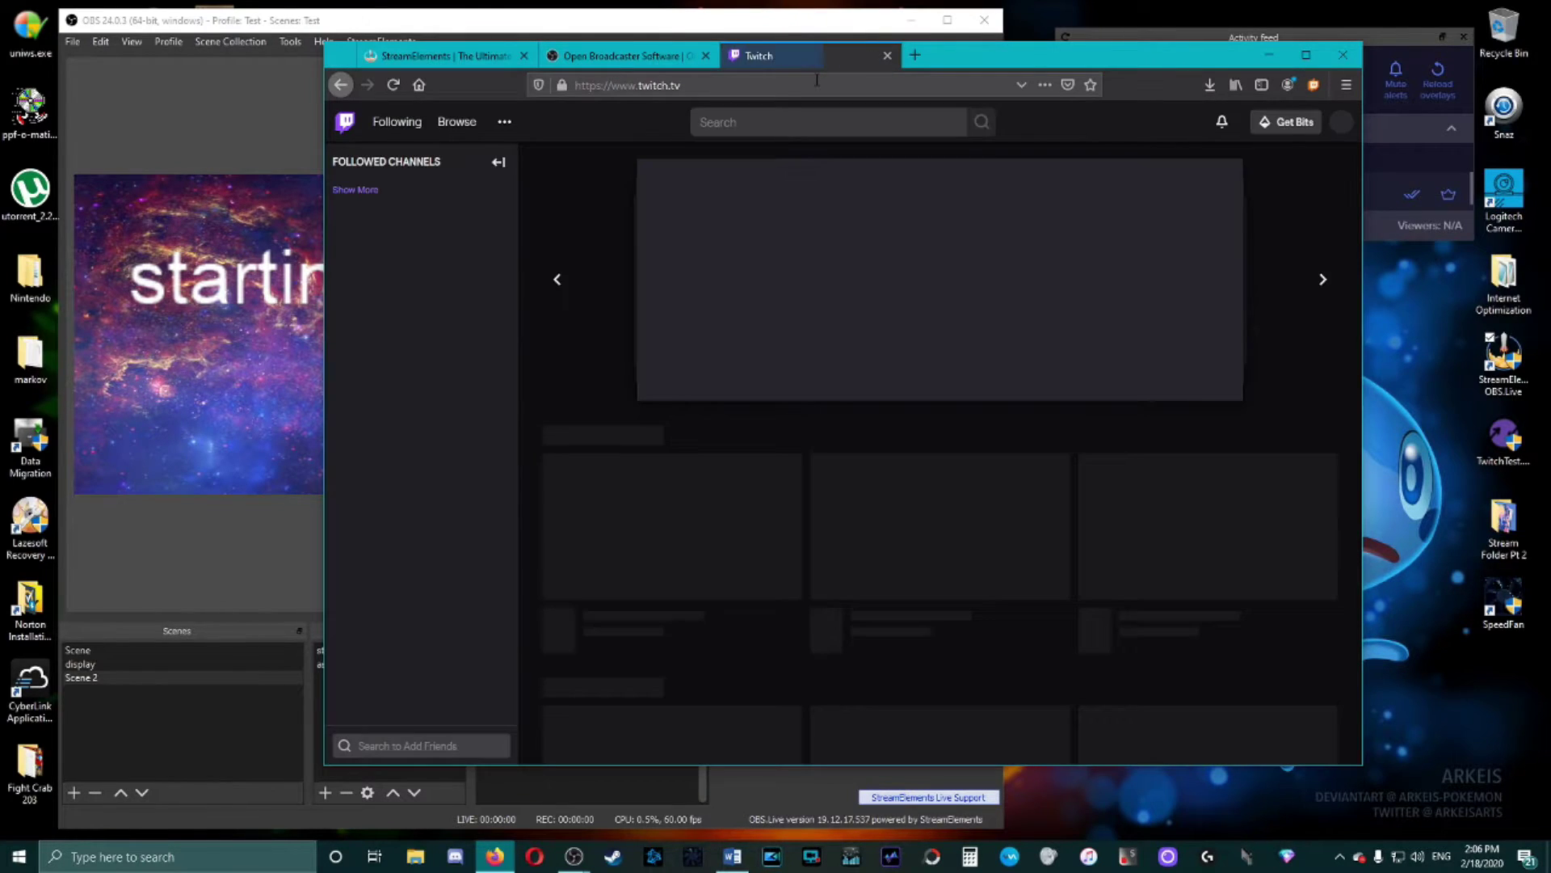
pyautogui.click(1341, 122)
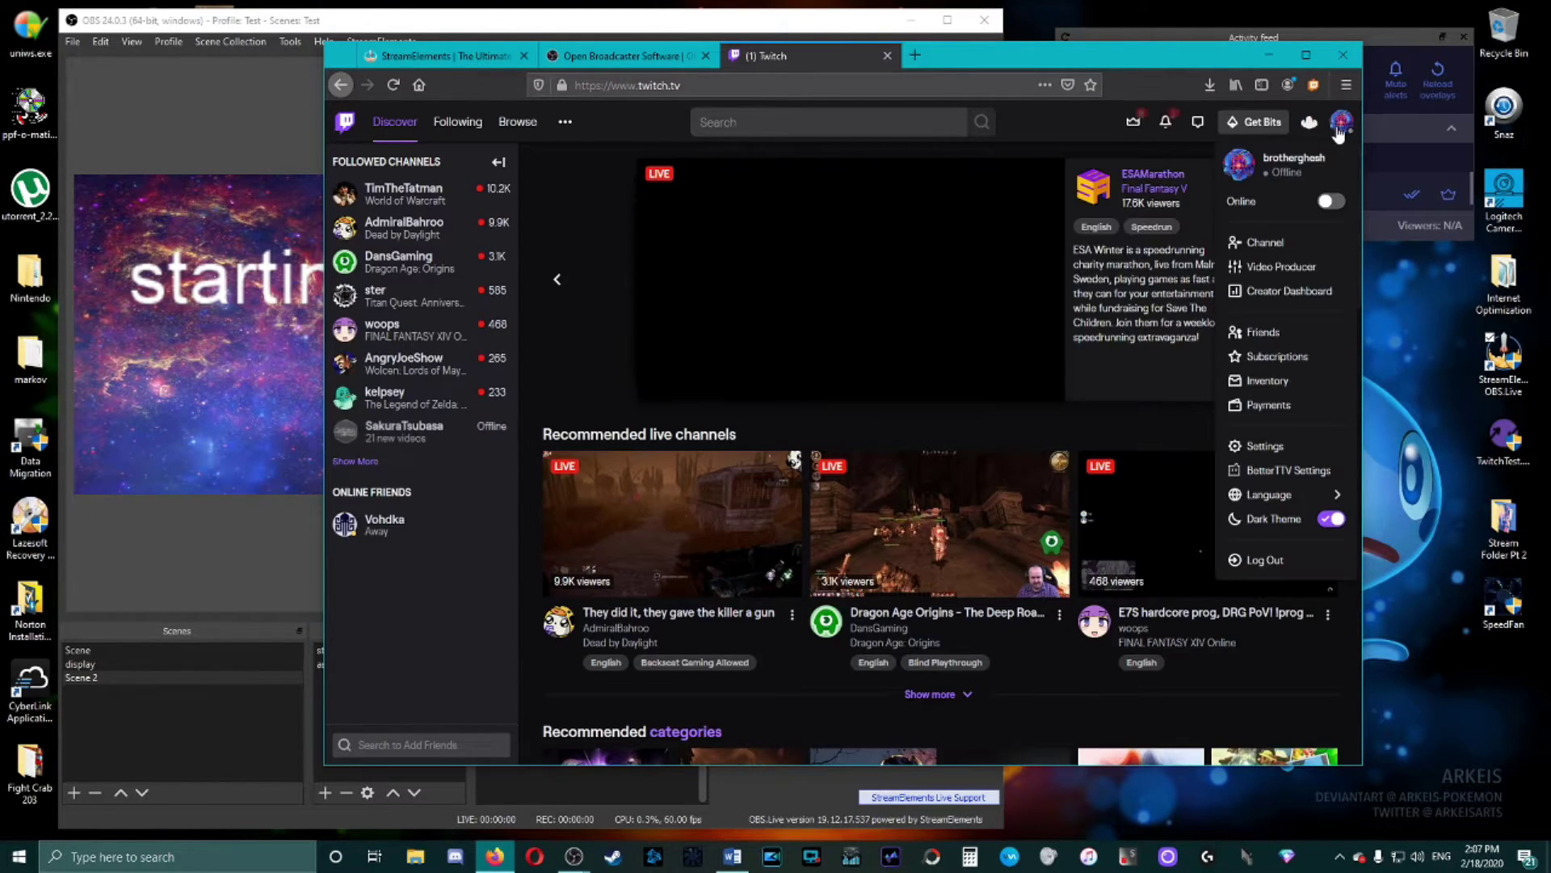
pyautogui.click(1303, 450)
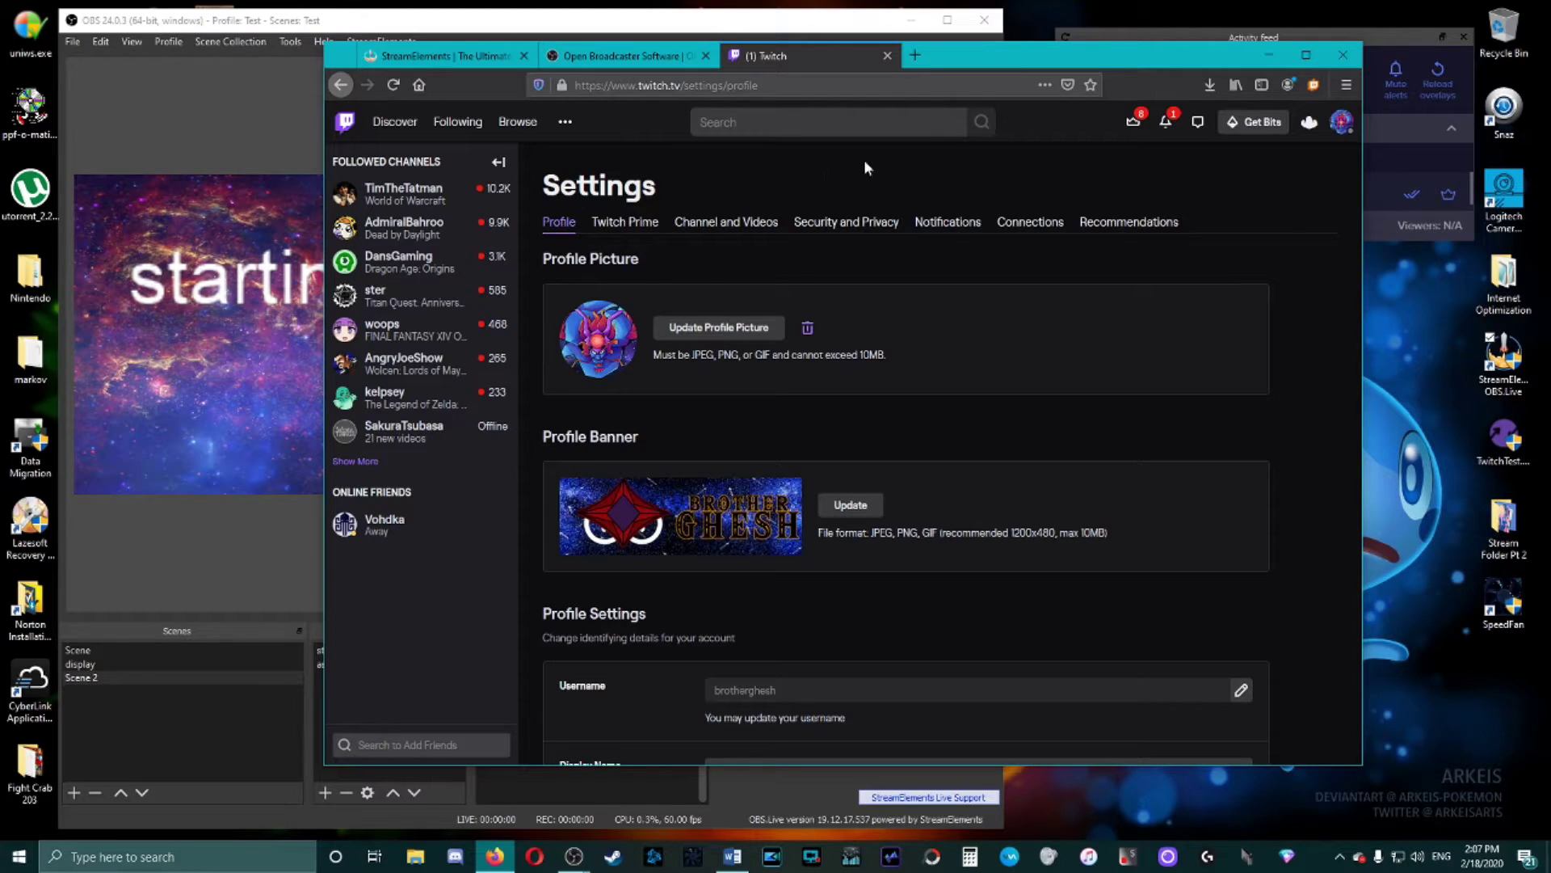
# Step: Switch back to OBS, show the Twitch stream key option in the Stream settings and review the available servers
pyautogui.click(1268, 55)
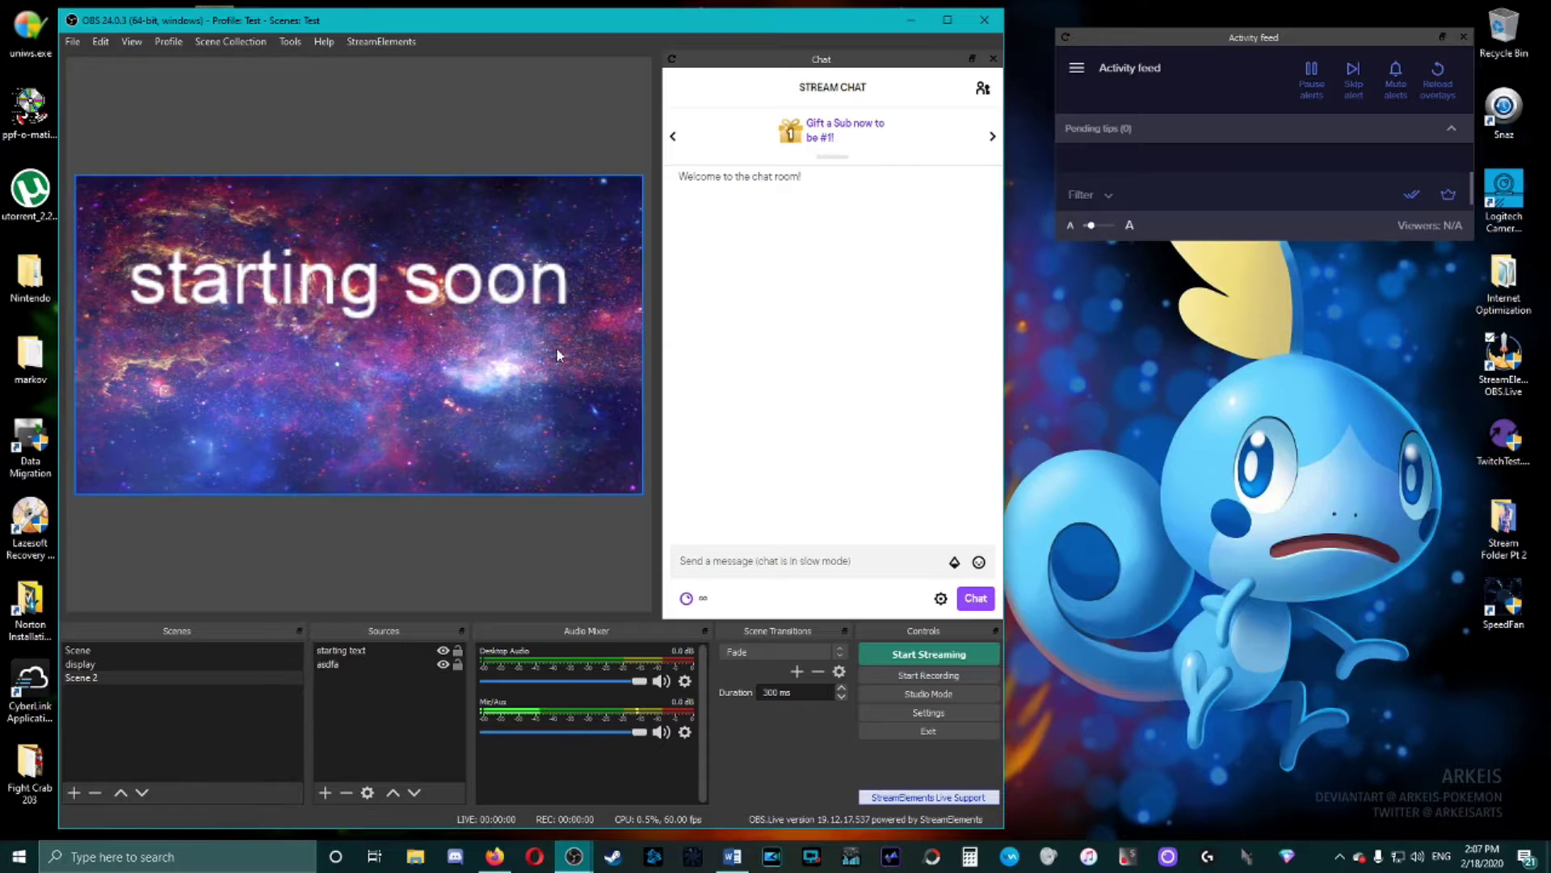
pyautogui.click(947, 715)
pyautogui.click(207, 193)
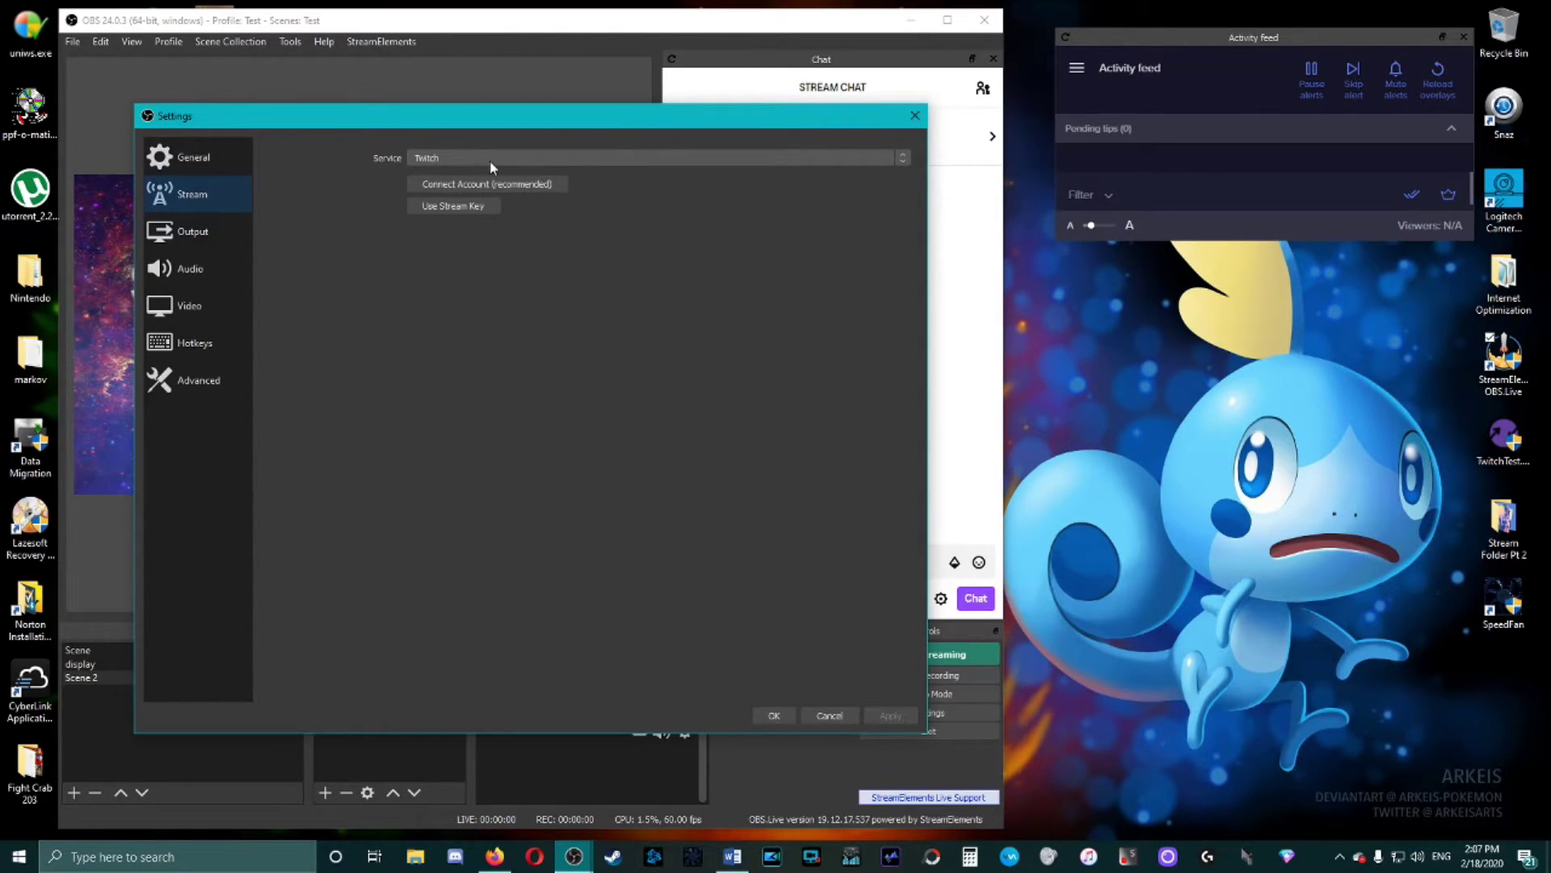
pyautogui.click(468, 207)
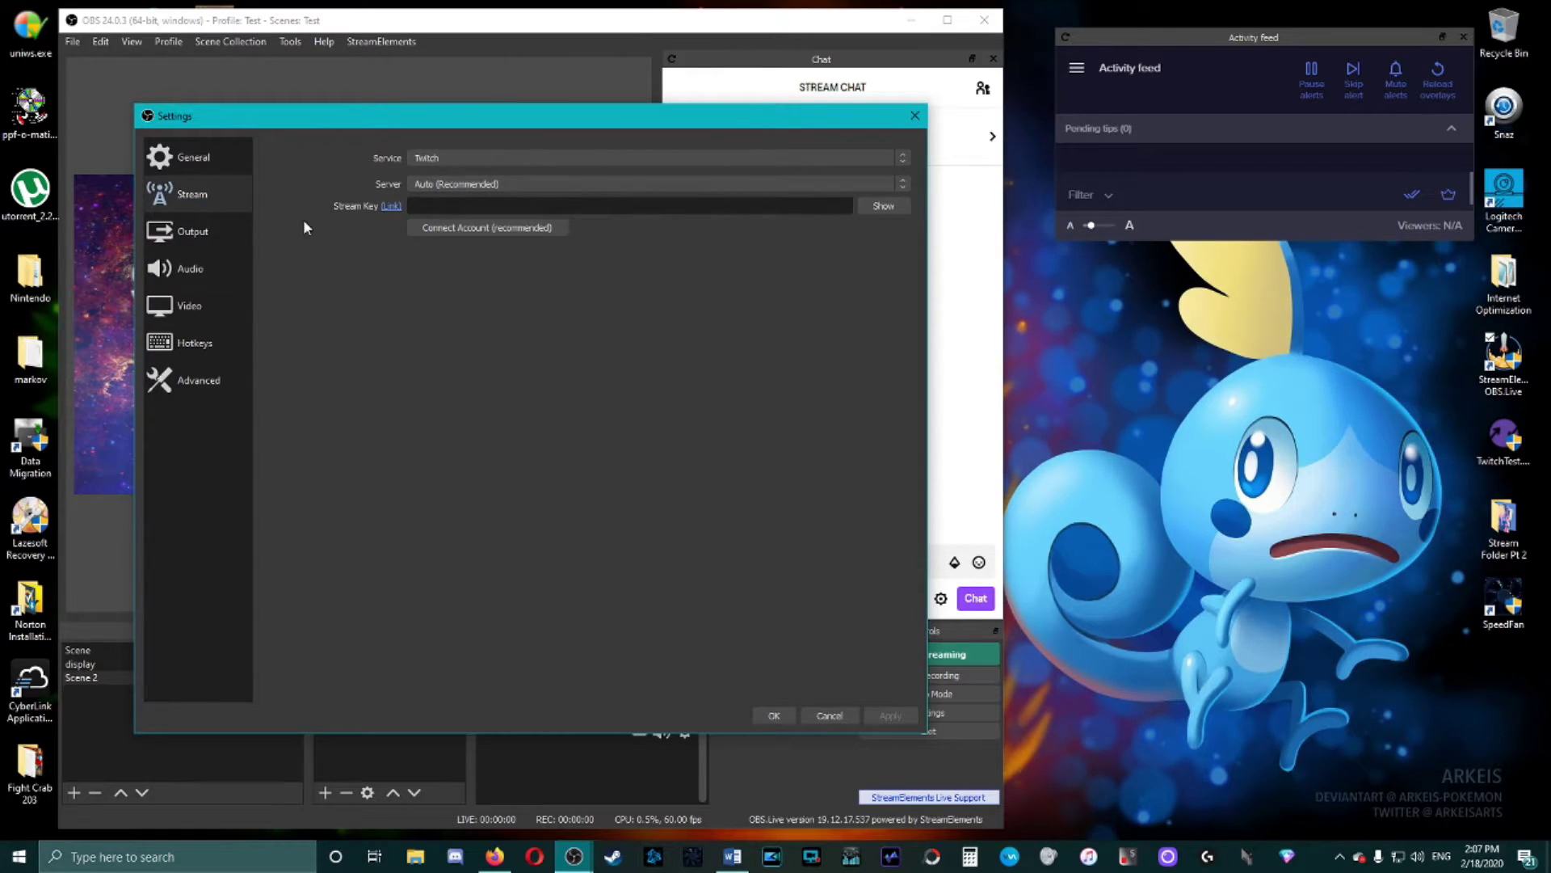
pyautogui.click(443, 185)
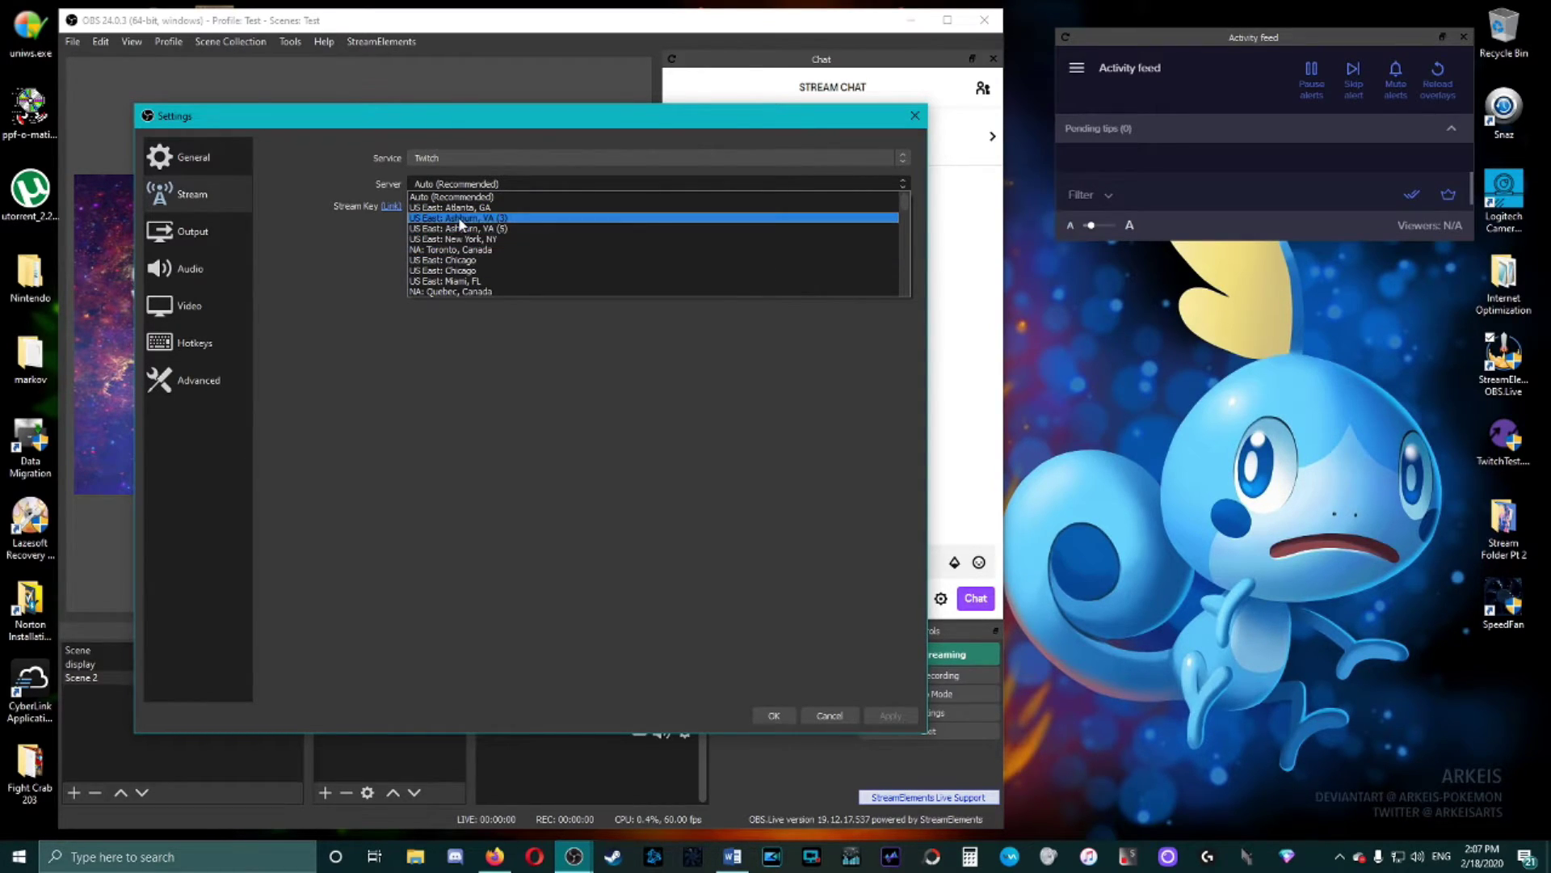
pyautogui.press('Escape')
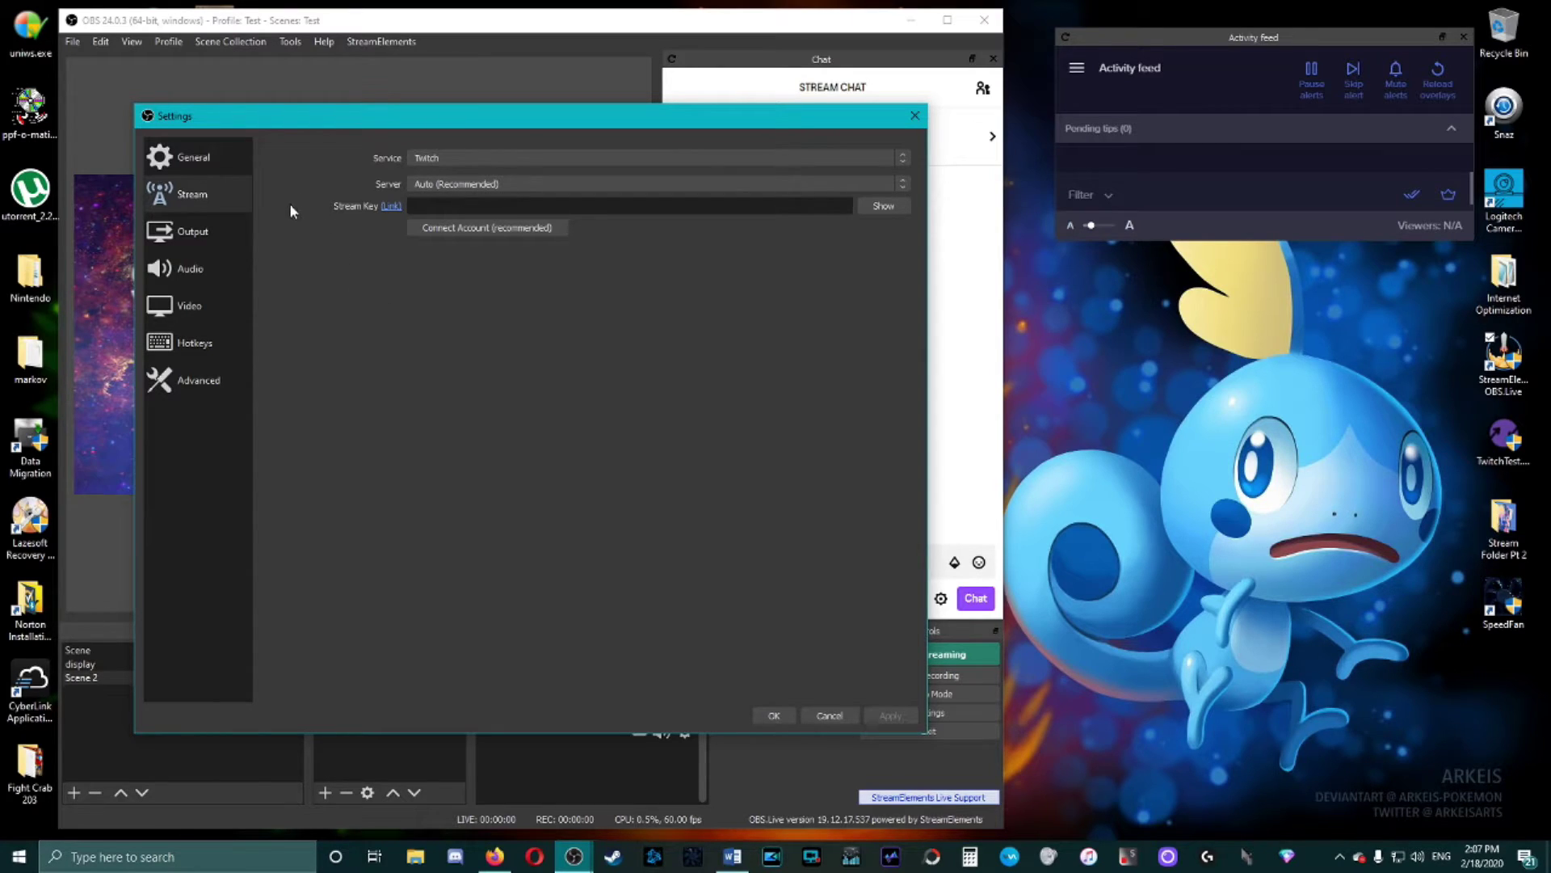
# Step: Review the Output settings in Simple mode and set the output mode to Advanced
pyautogui.click(197, 235)
pyautogui.click(494, 151)
pyautogui.click(491, 161)
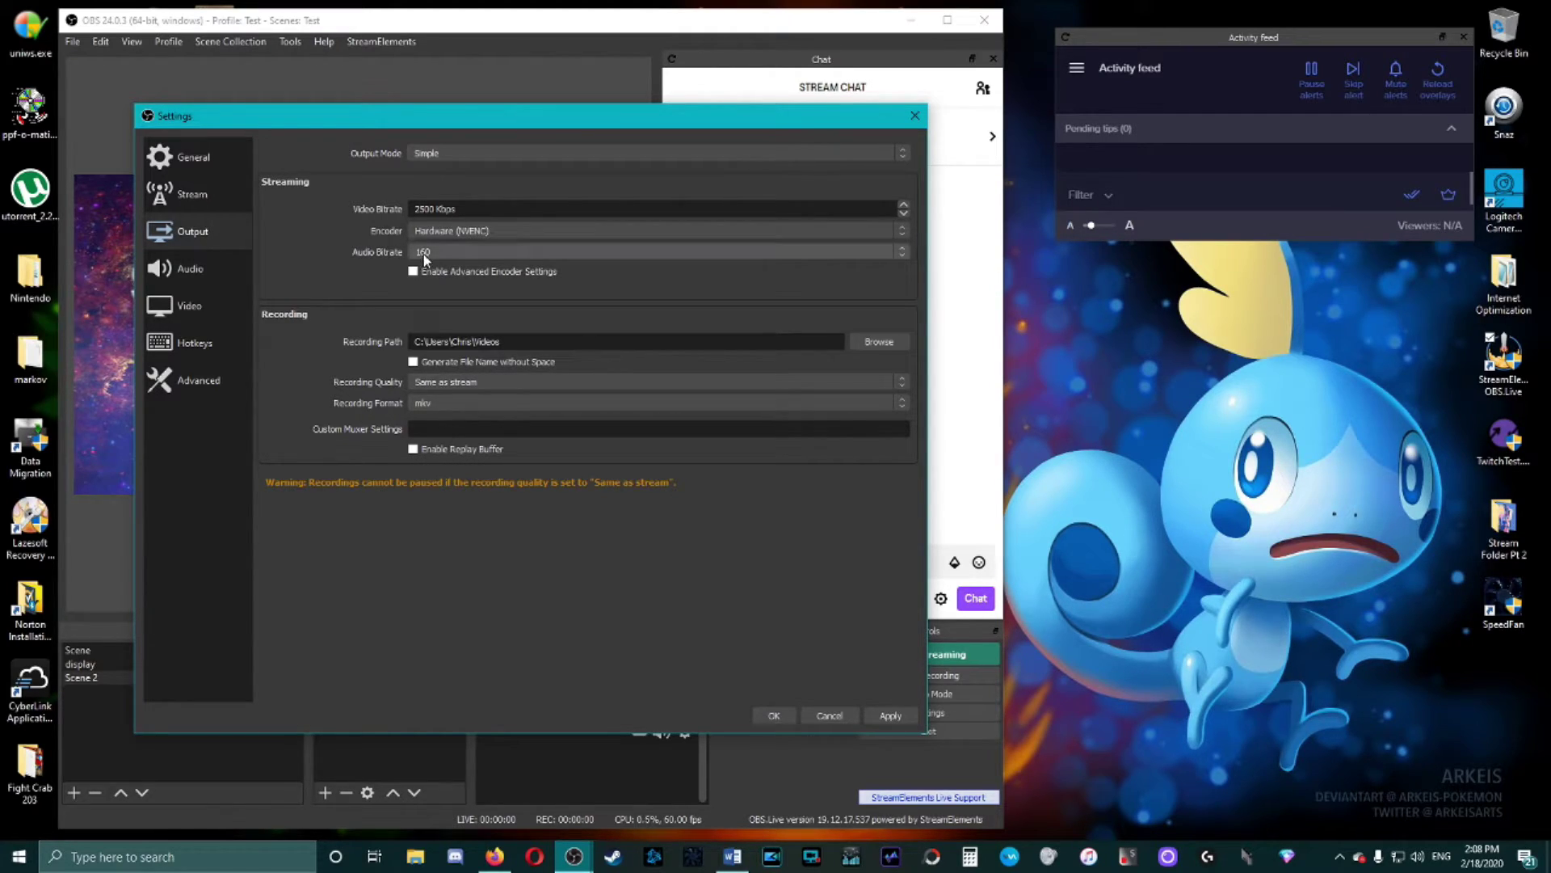
pyautogui.click(436, 152)
pyautogui.click(438, 176)
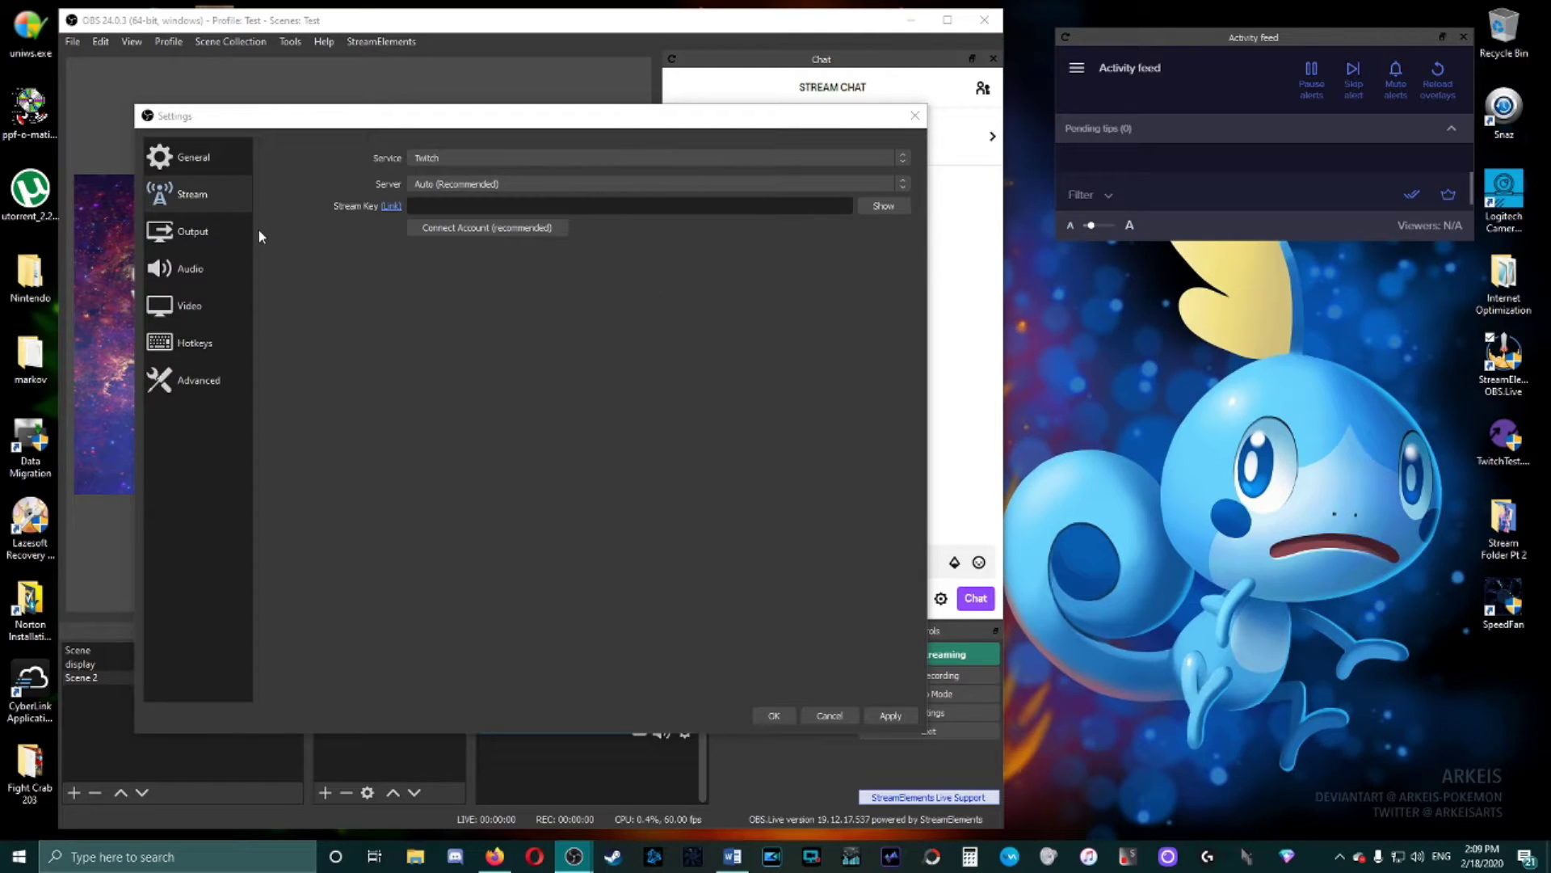
# Step: Look through the Advanced output settings for streaming, recording, audio and replay buffer
pyautogui.click(188, 232)
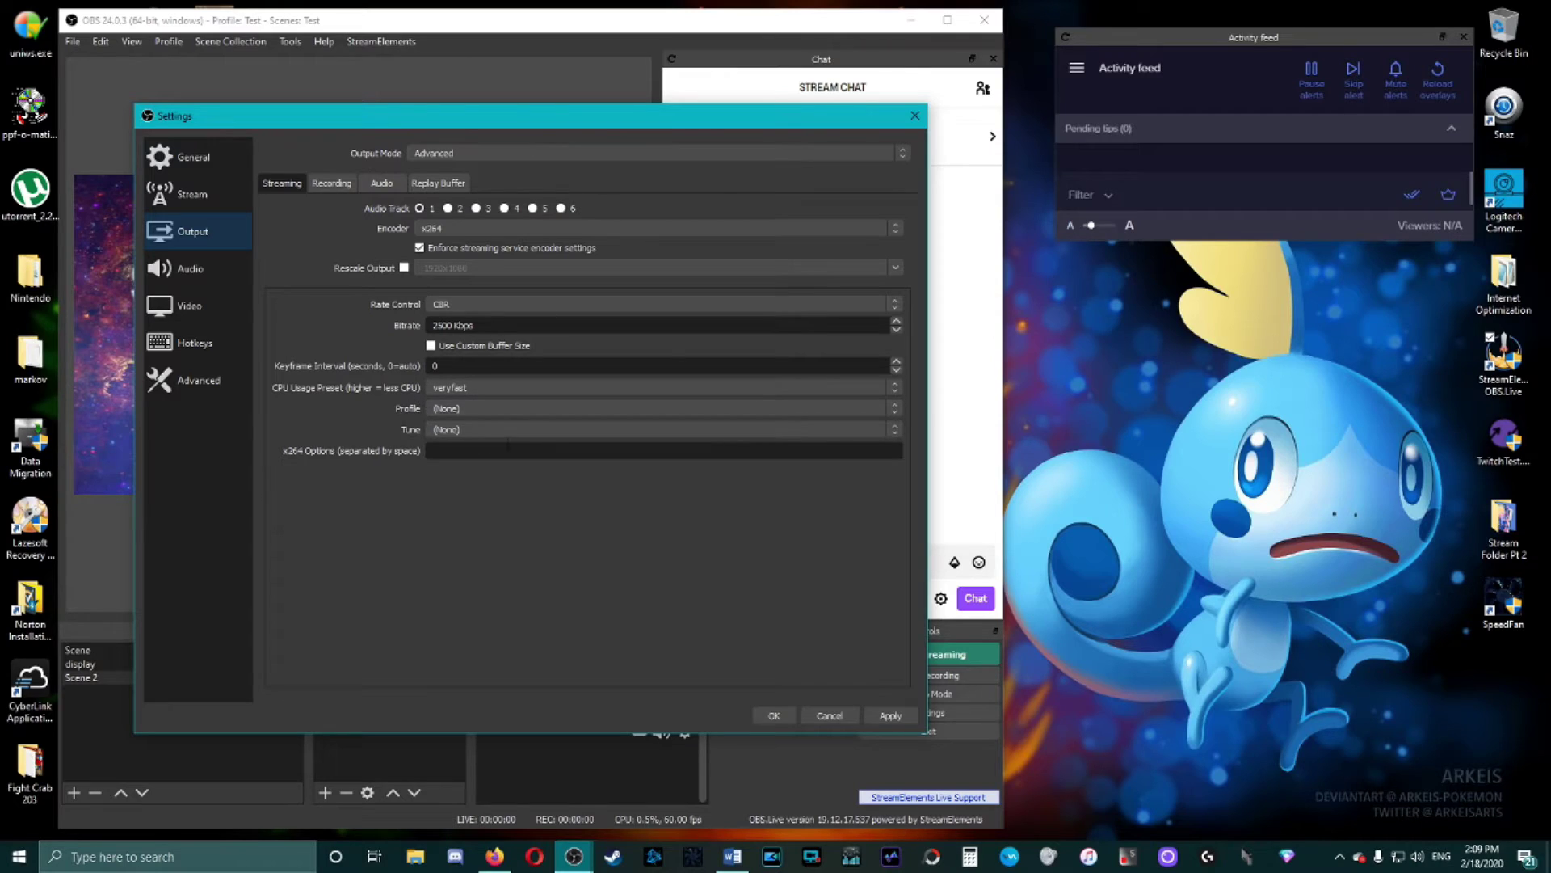
pyautogui.click(327, 183)
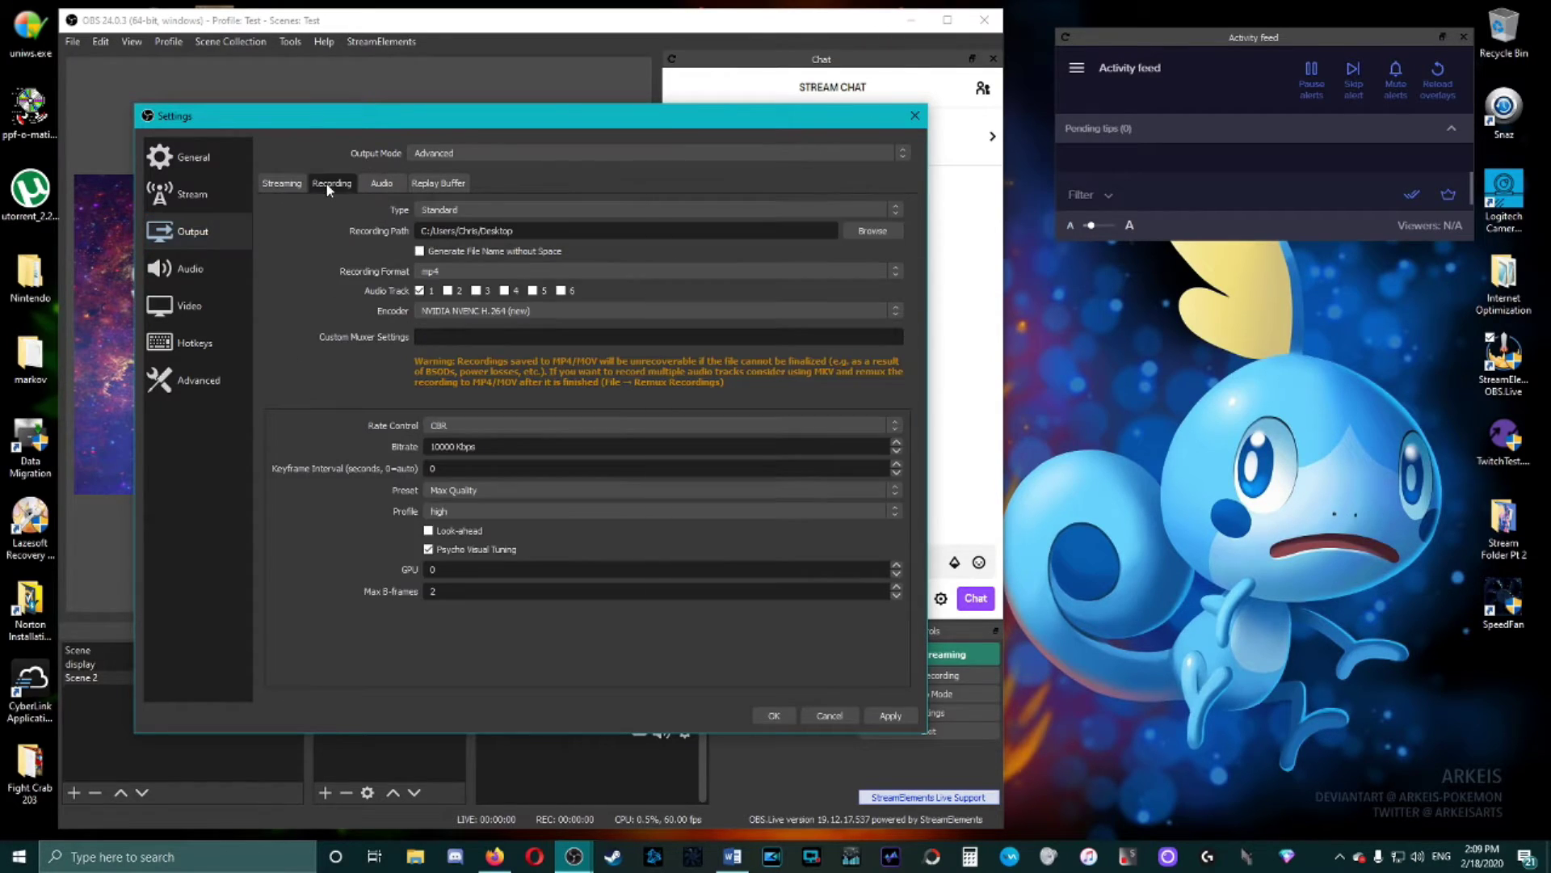
pyautogui.click(381, 183)
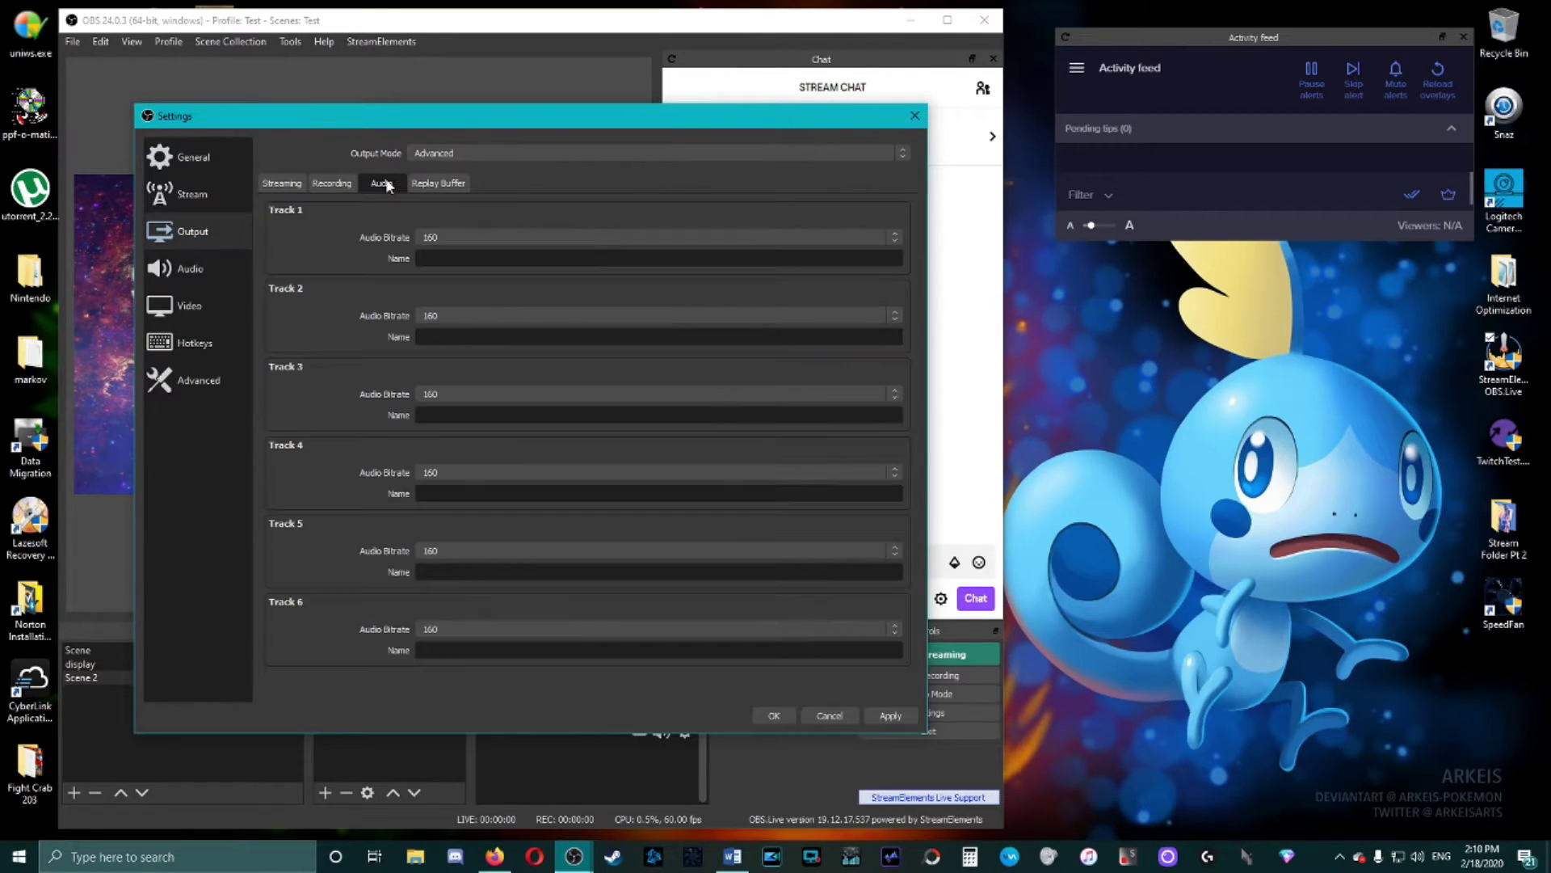
pyautogui.click(438, 184)
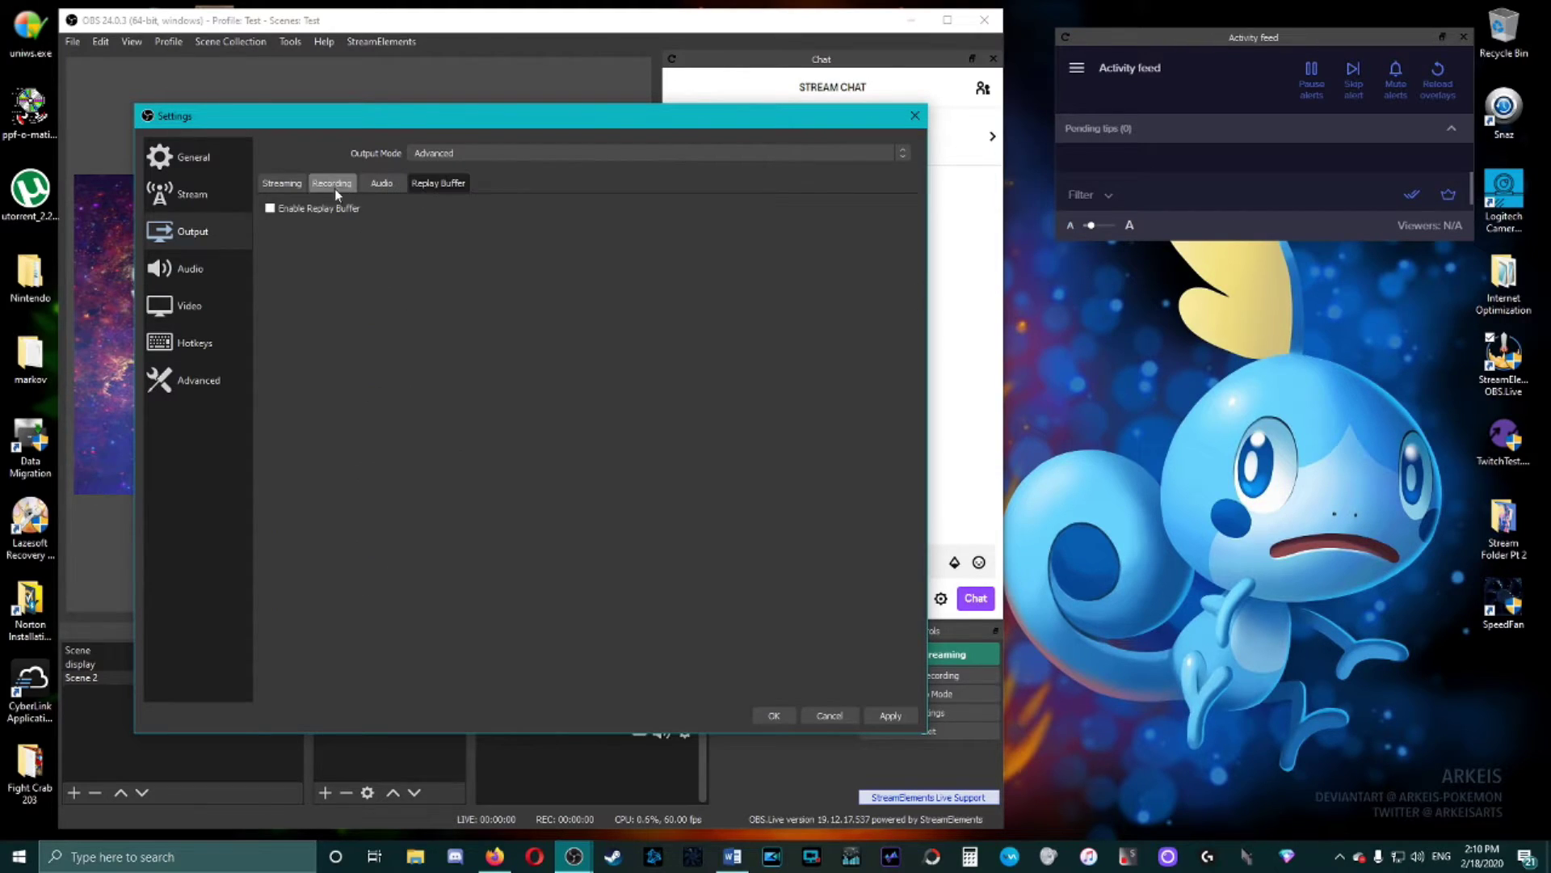
pyautogui.click(287, 183)
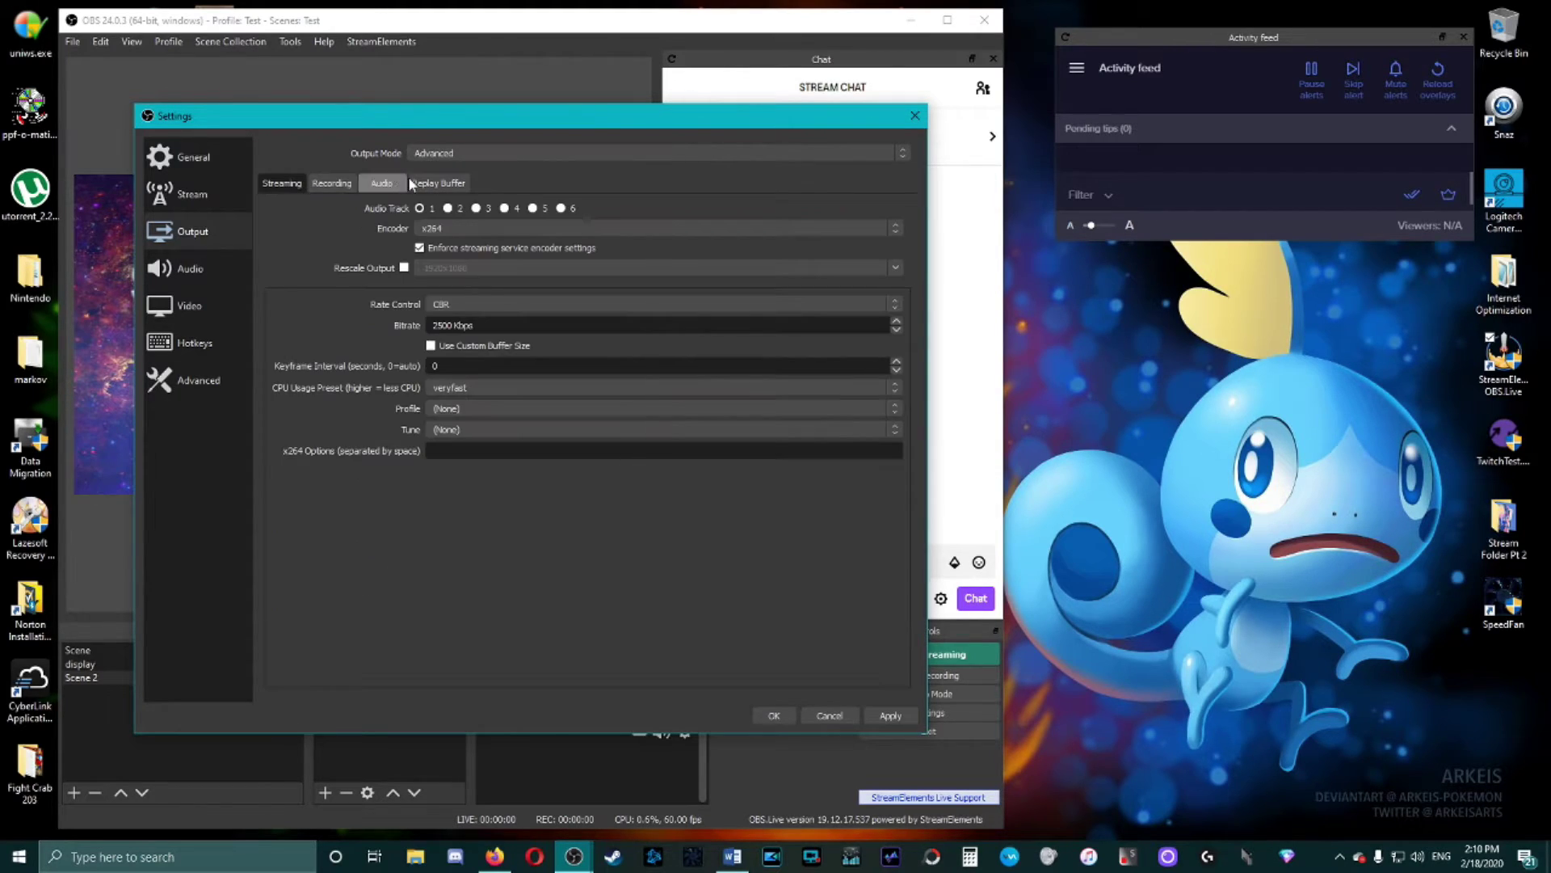
# Step: Review the streaming encoder and rate control choices, keeping x264 and CBR
pyautogui.click(451, 228)
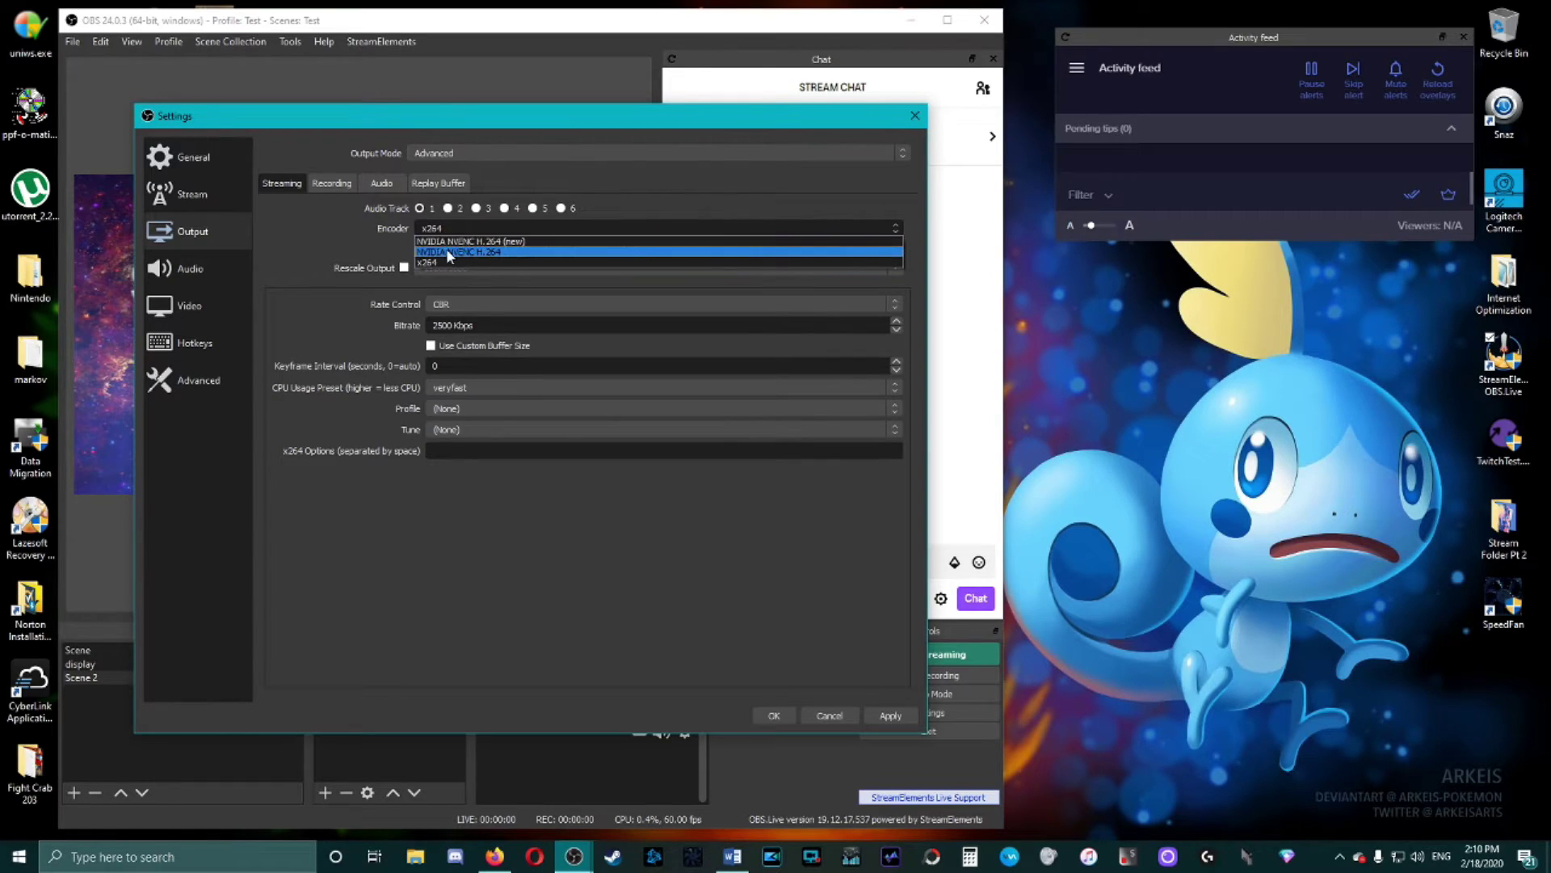
pyautogui.click(446, 261)
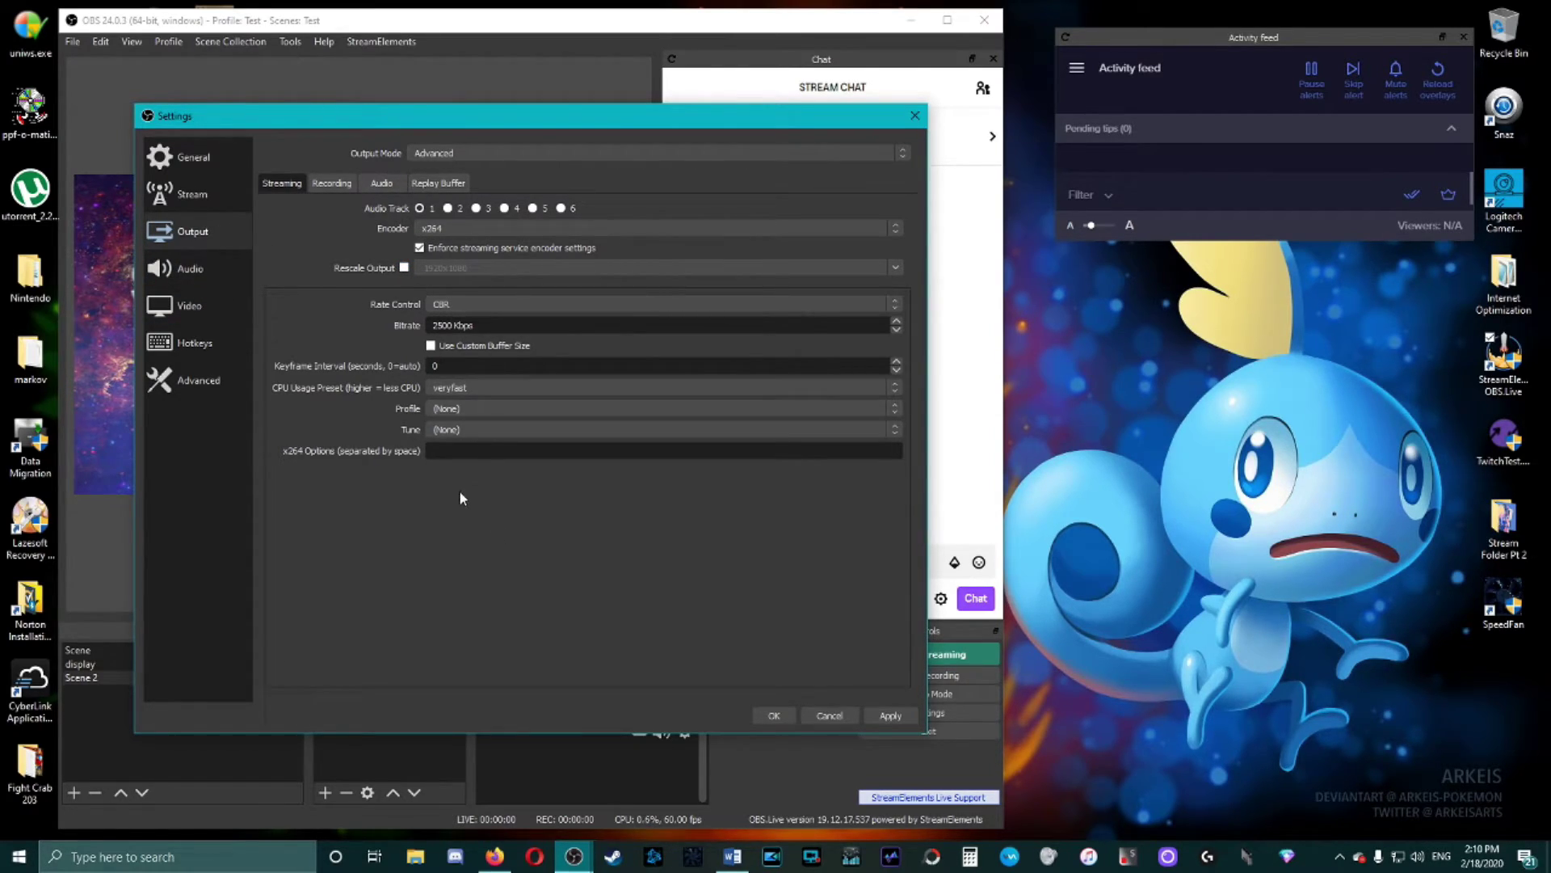
pyautogui.click(469, 305)
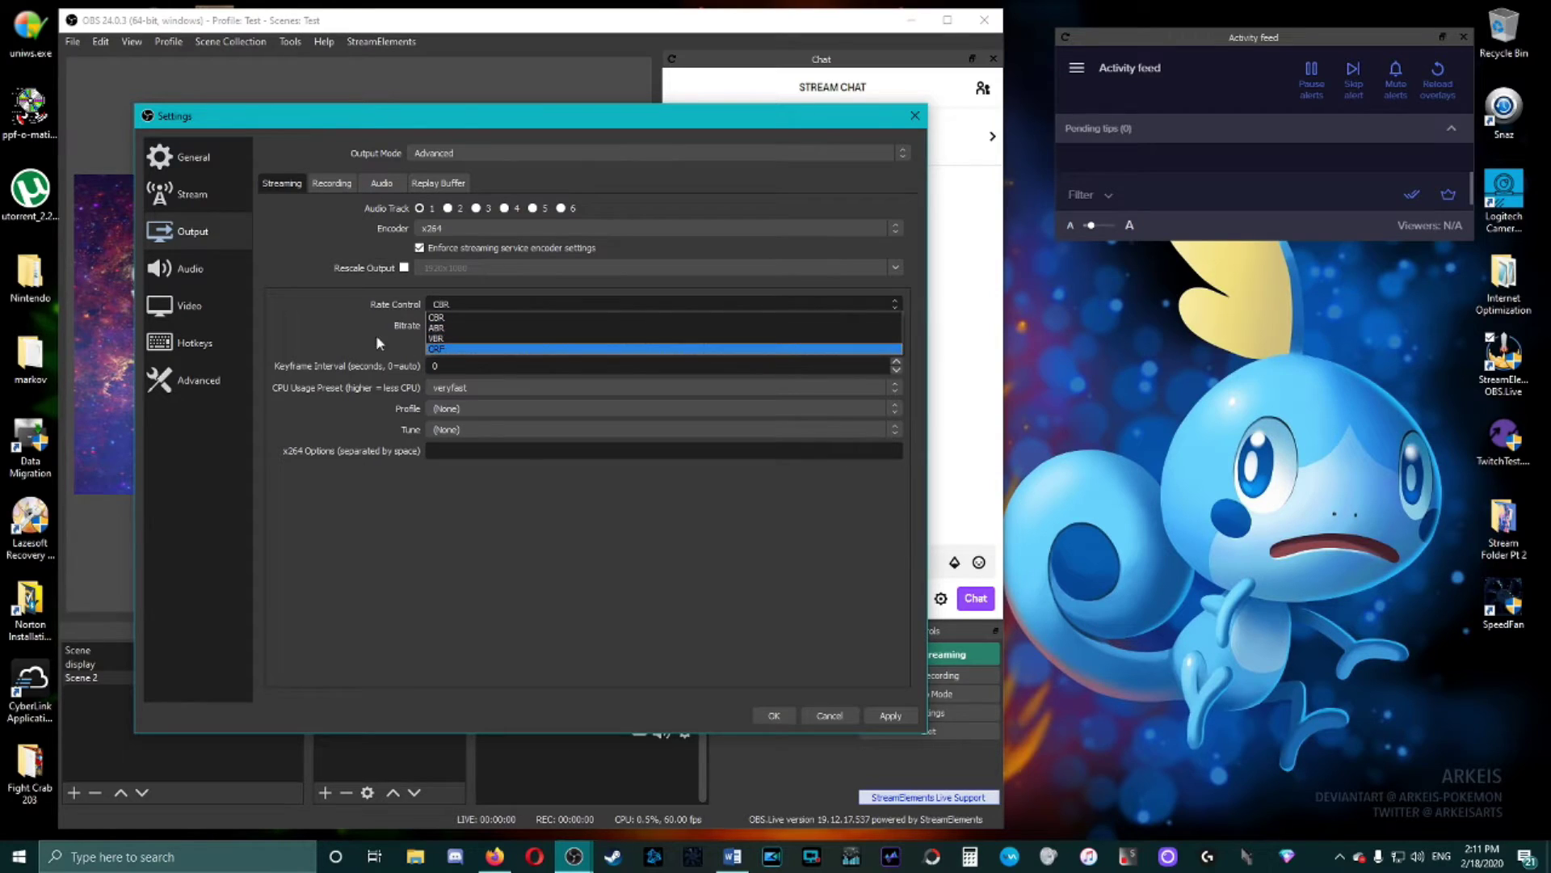
pyautogui.click(323, 319)
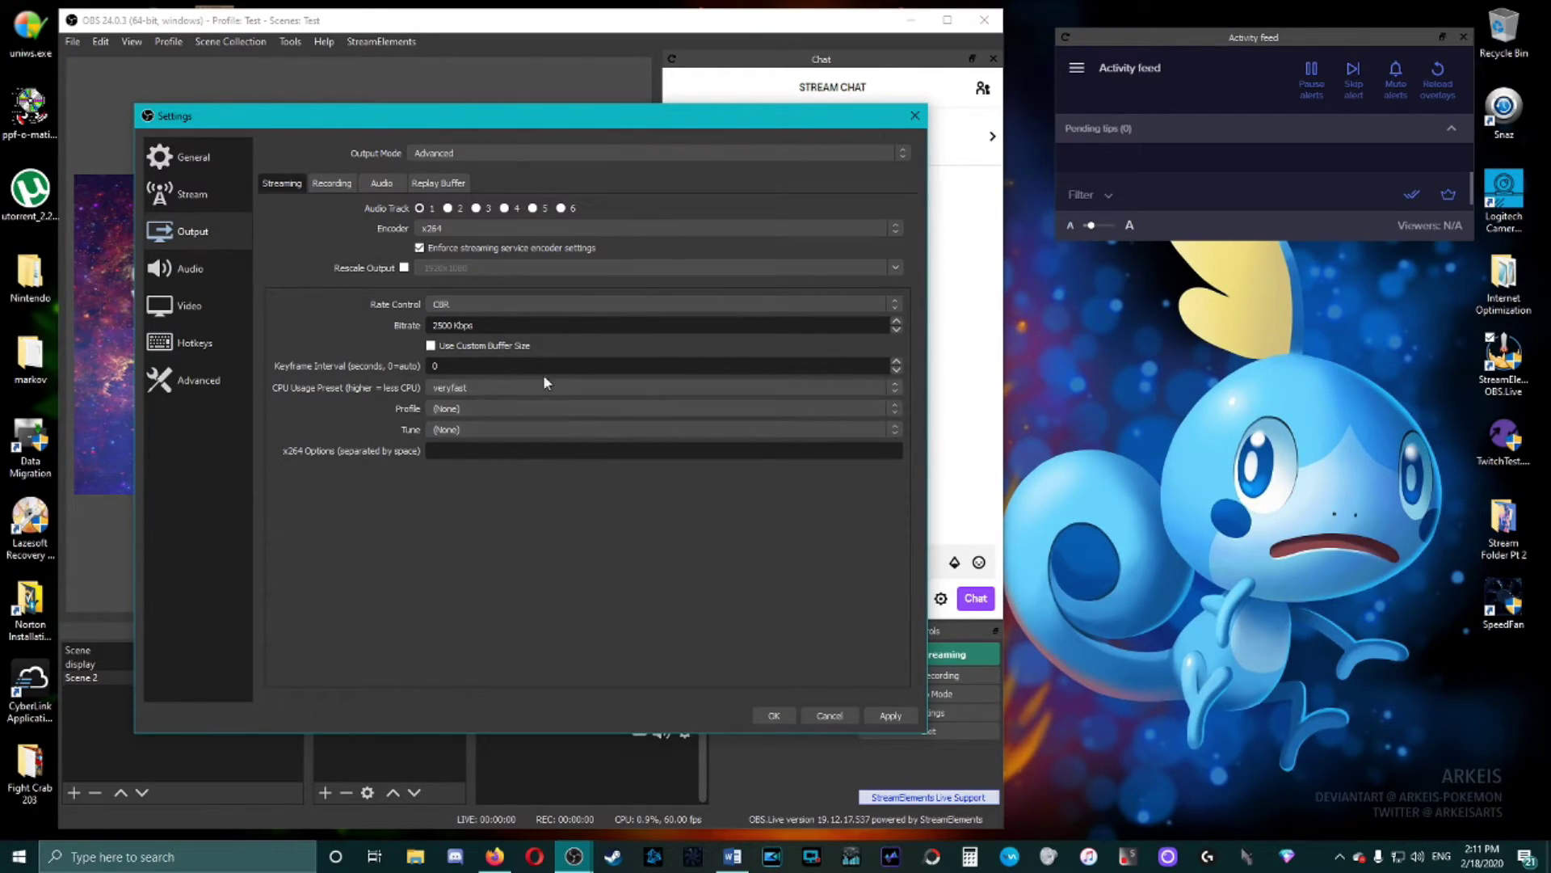
# Step: Review the recording output's format and encoder choices, keeping mp4 and NVIDIA NVENC H.264 (new)
pyautogui.click(339, 181)
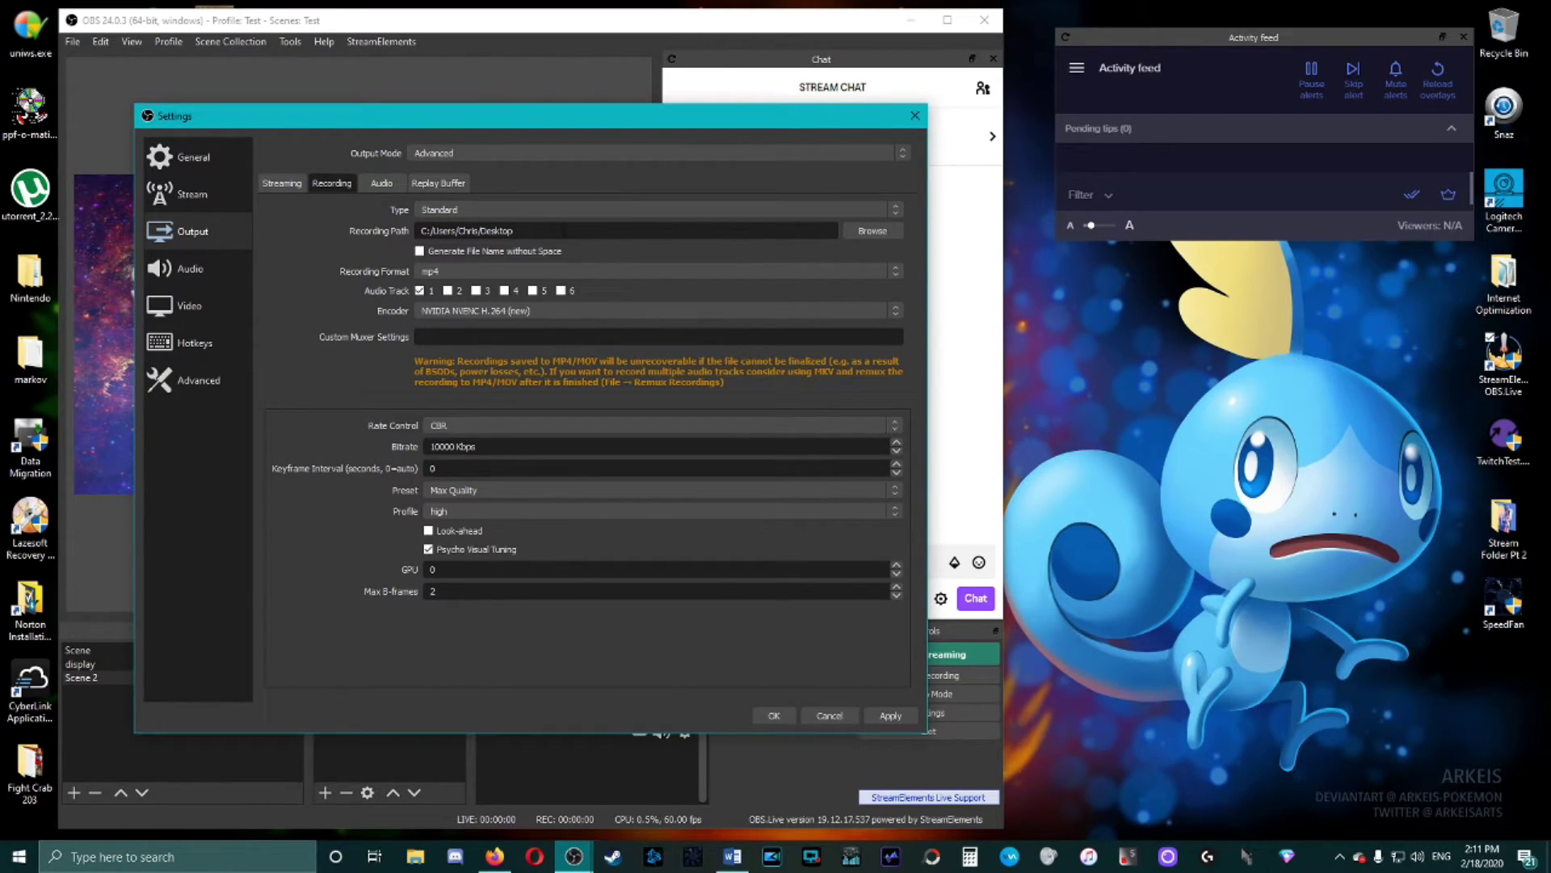
pyautogui.click(448, 273)
pyautogui.click(449, 274)
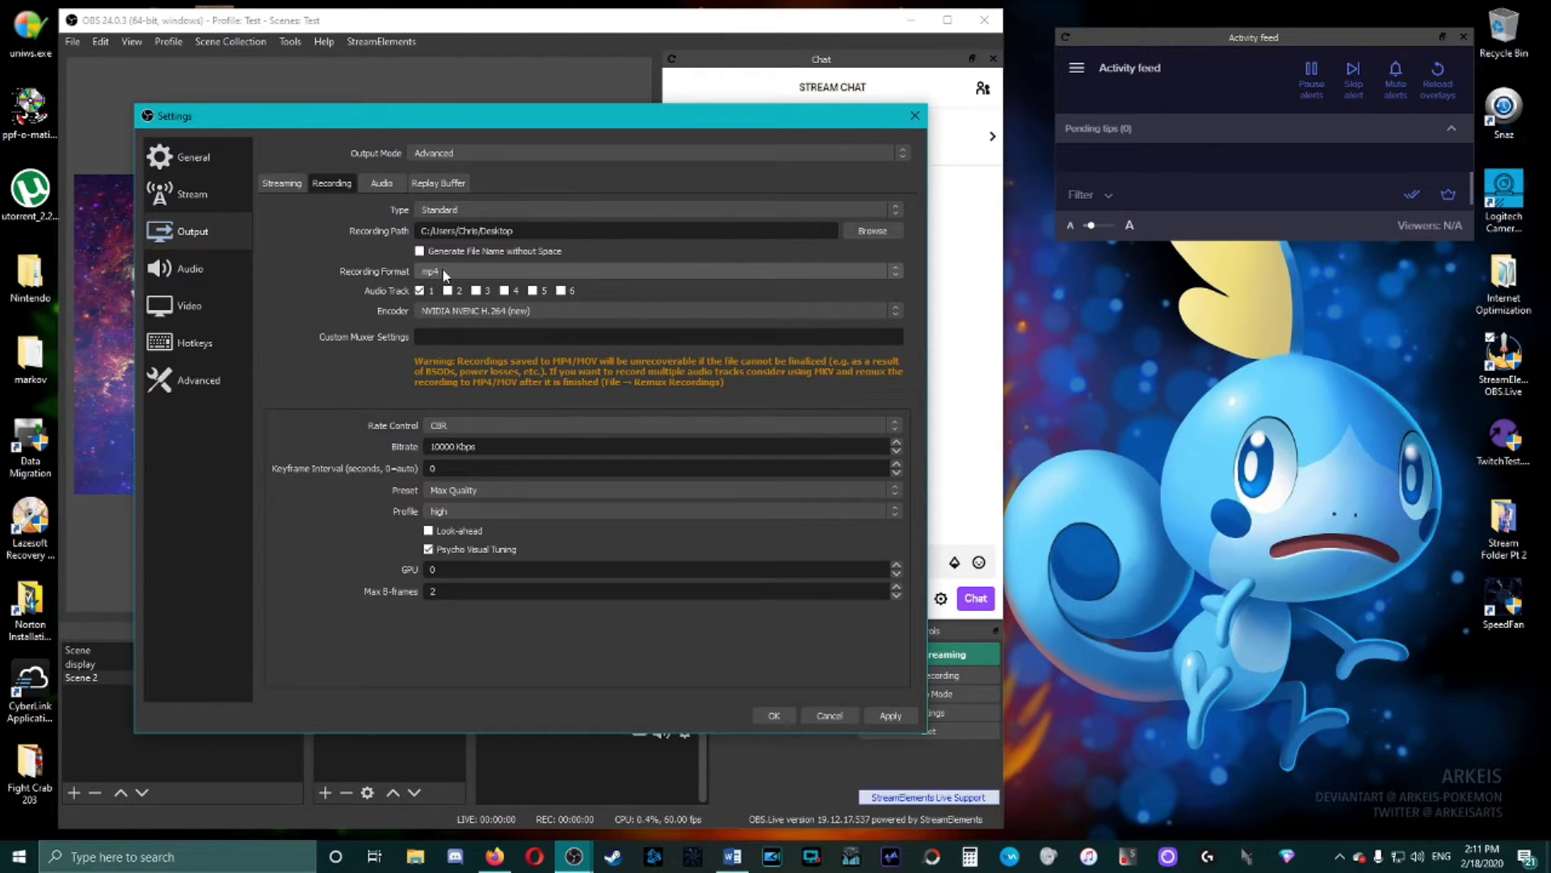
pyautogui.click(452, 312)
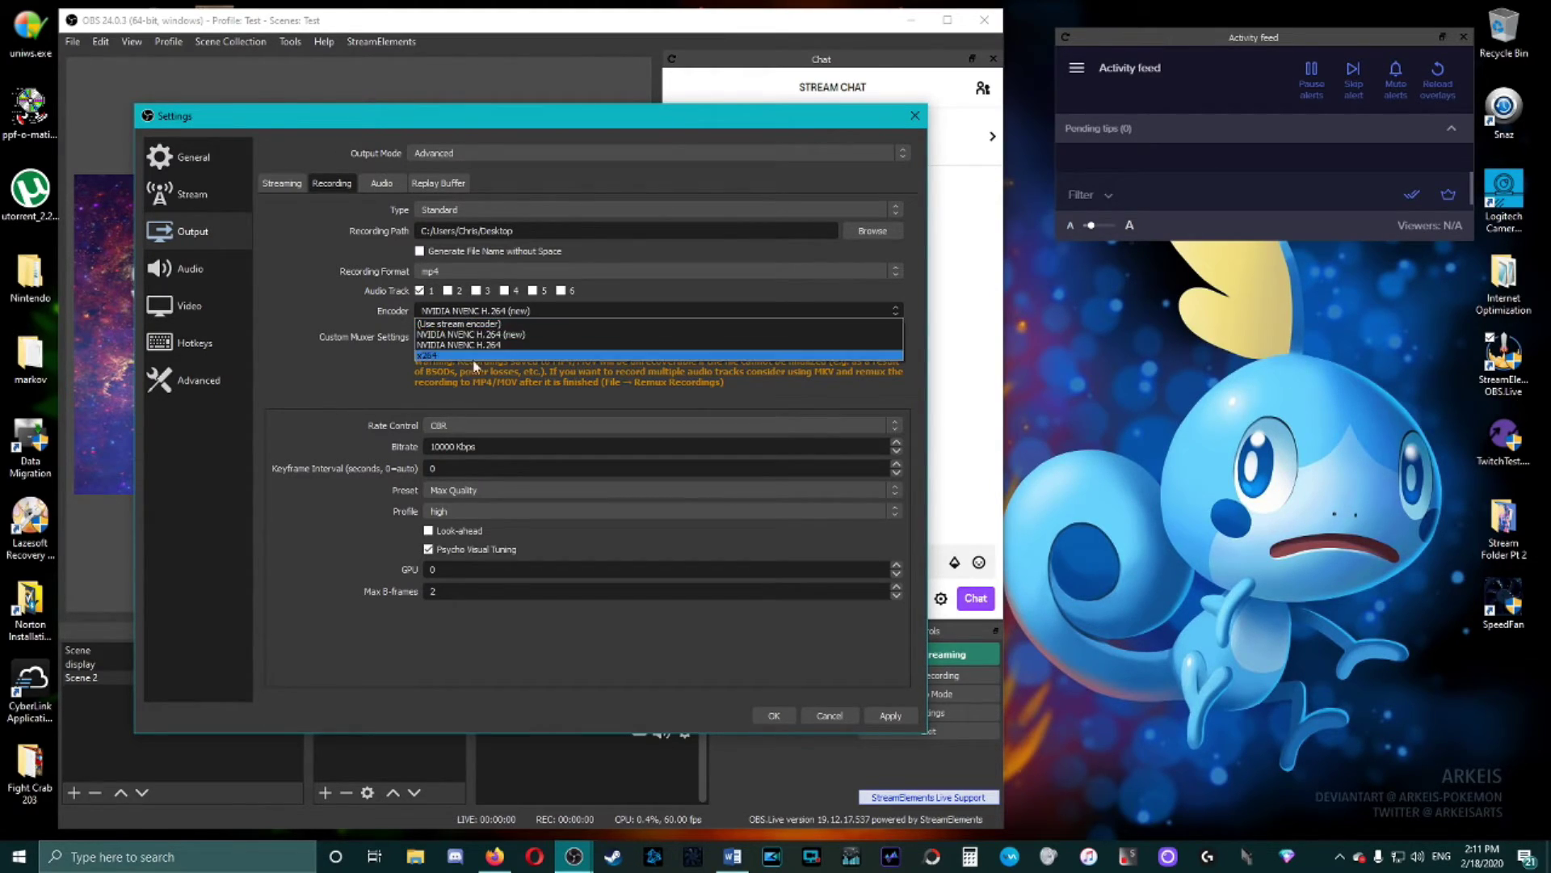
pyautogui.click(470, 383)
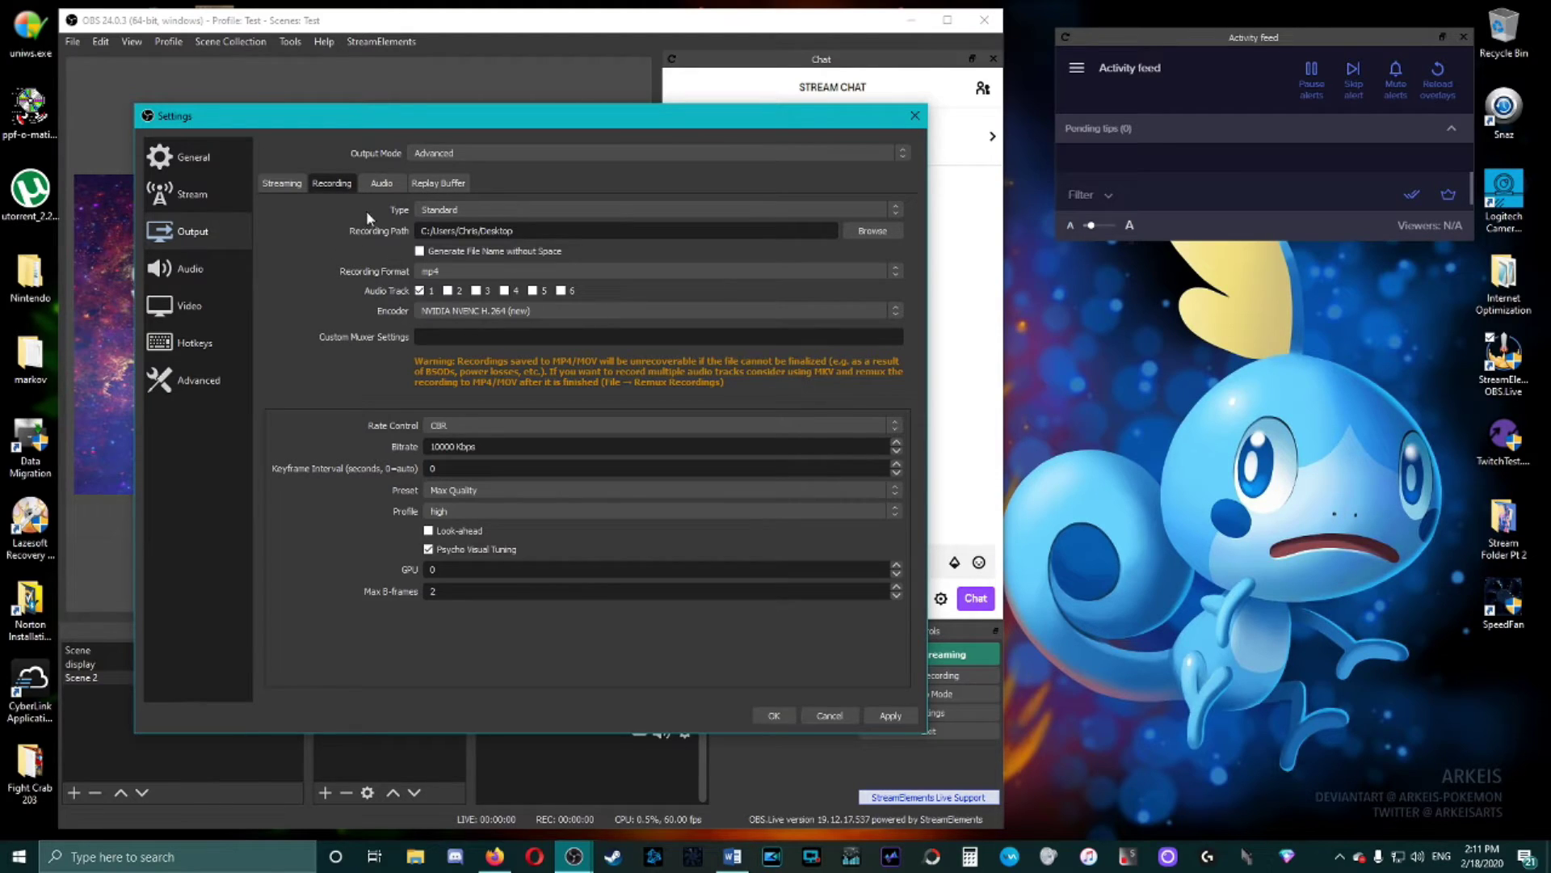
# Step: Review the output audio tracks and the bitrate choices for Track 1, keeping 160
pyautogui.click(379, 184)
pyautogui.click(435, 239)
pyautogui.click(435, 239)
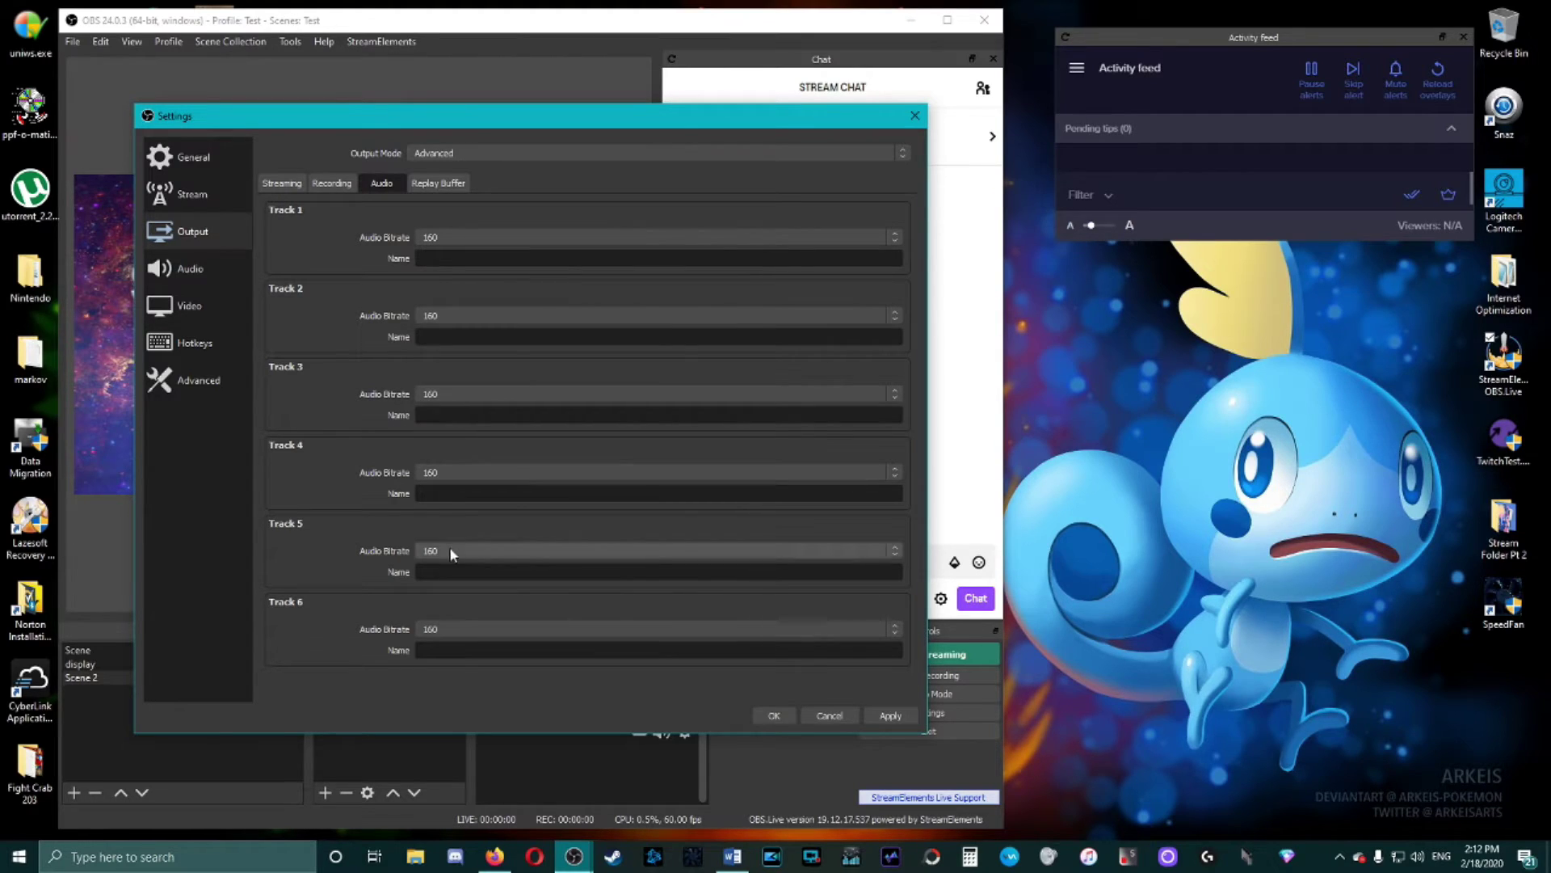
pyautogui.click(459, 238)
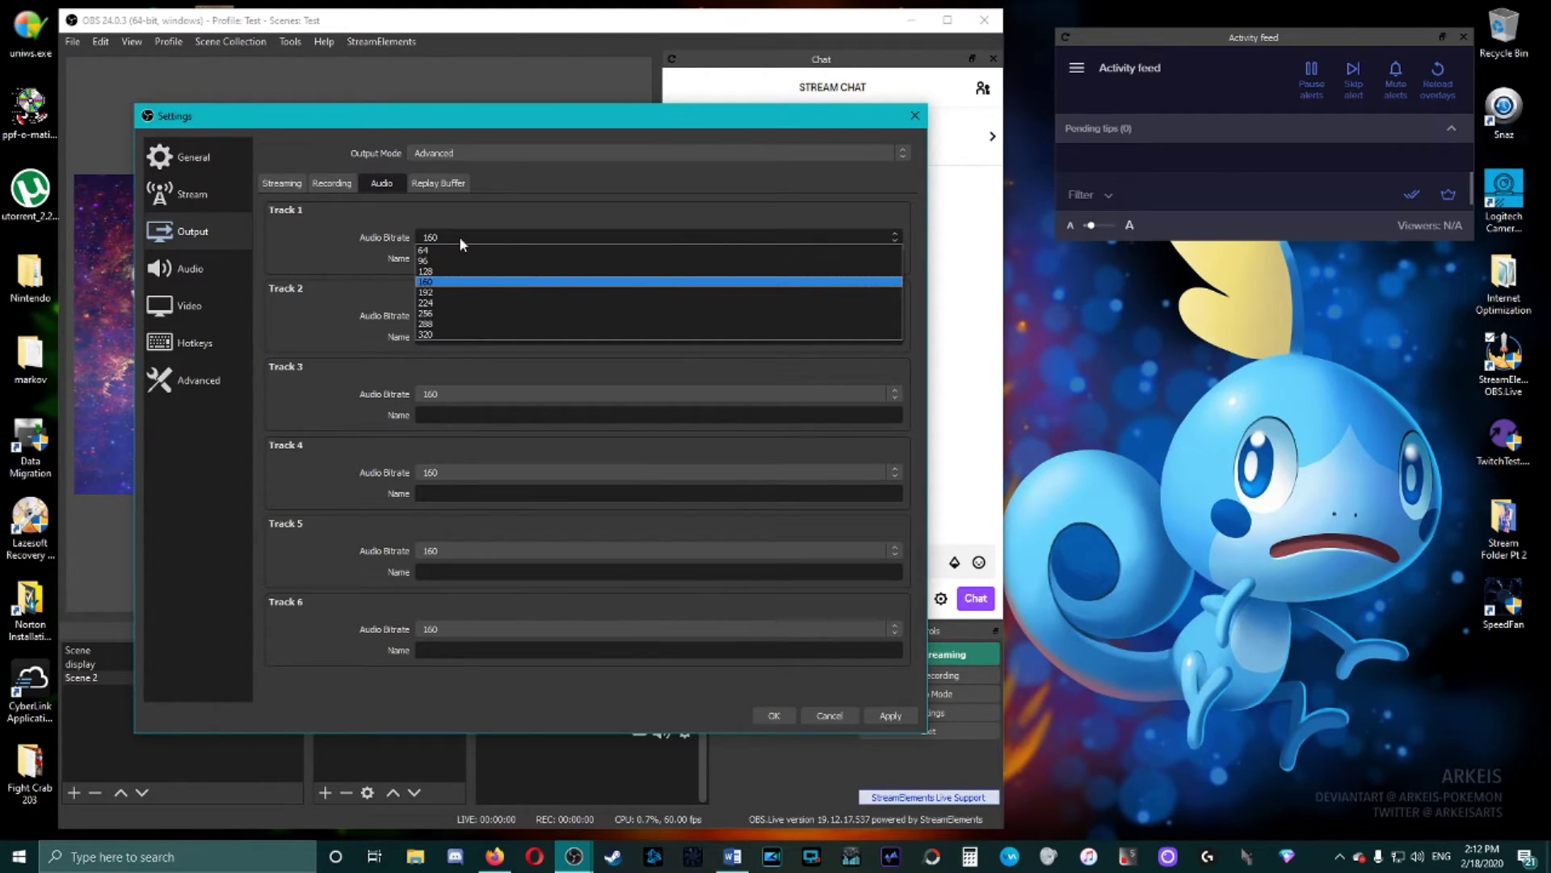
pyautogui.click(459, 236)
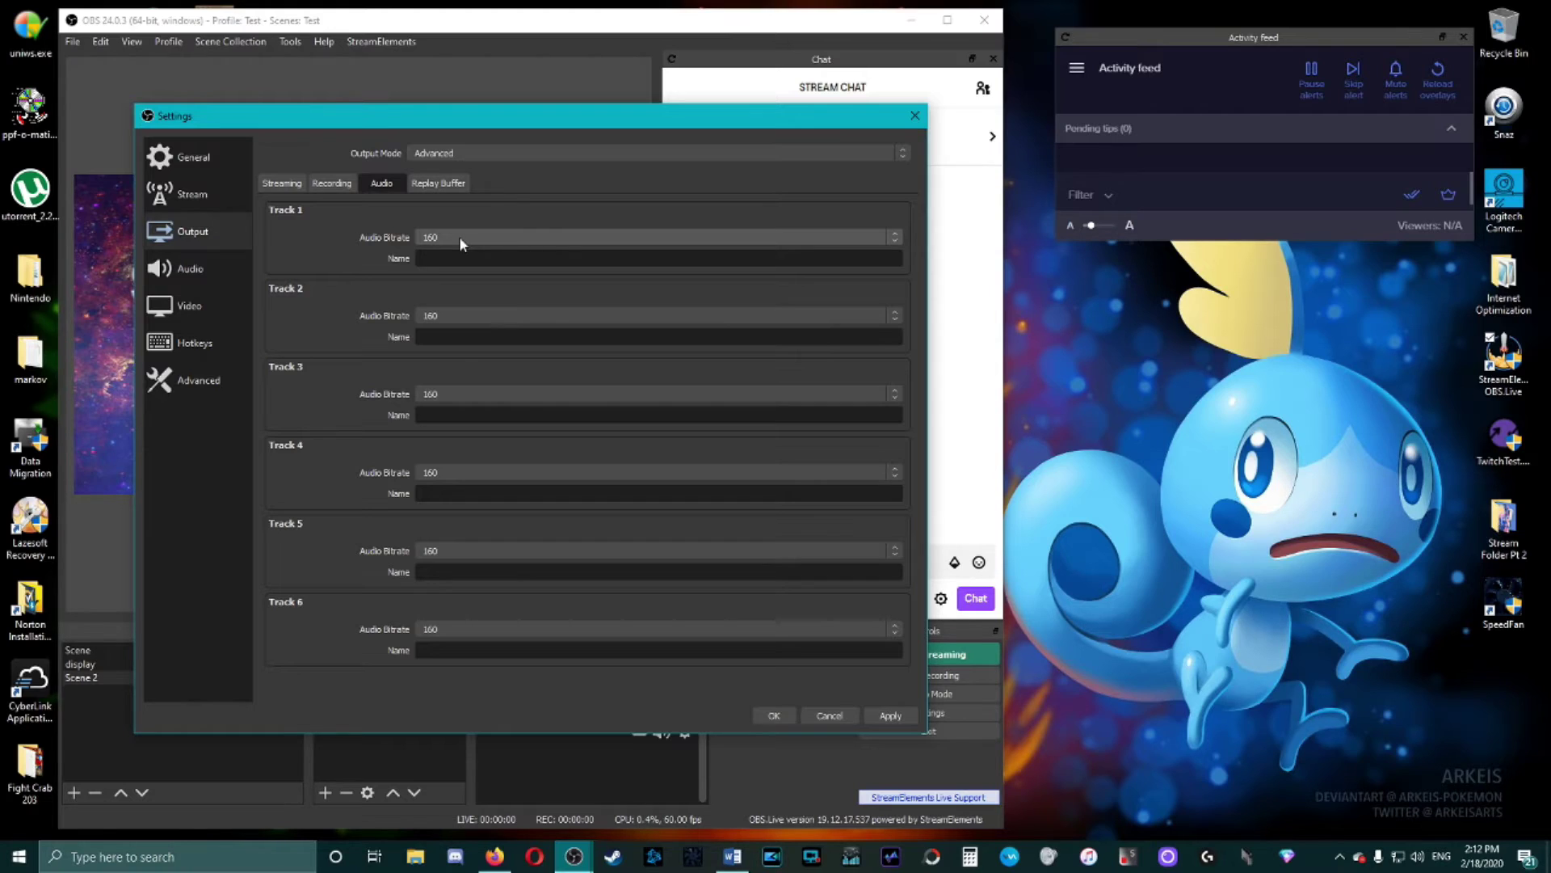
pyautogui.click(459, 236)
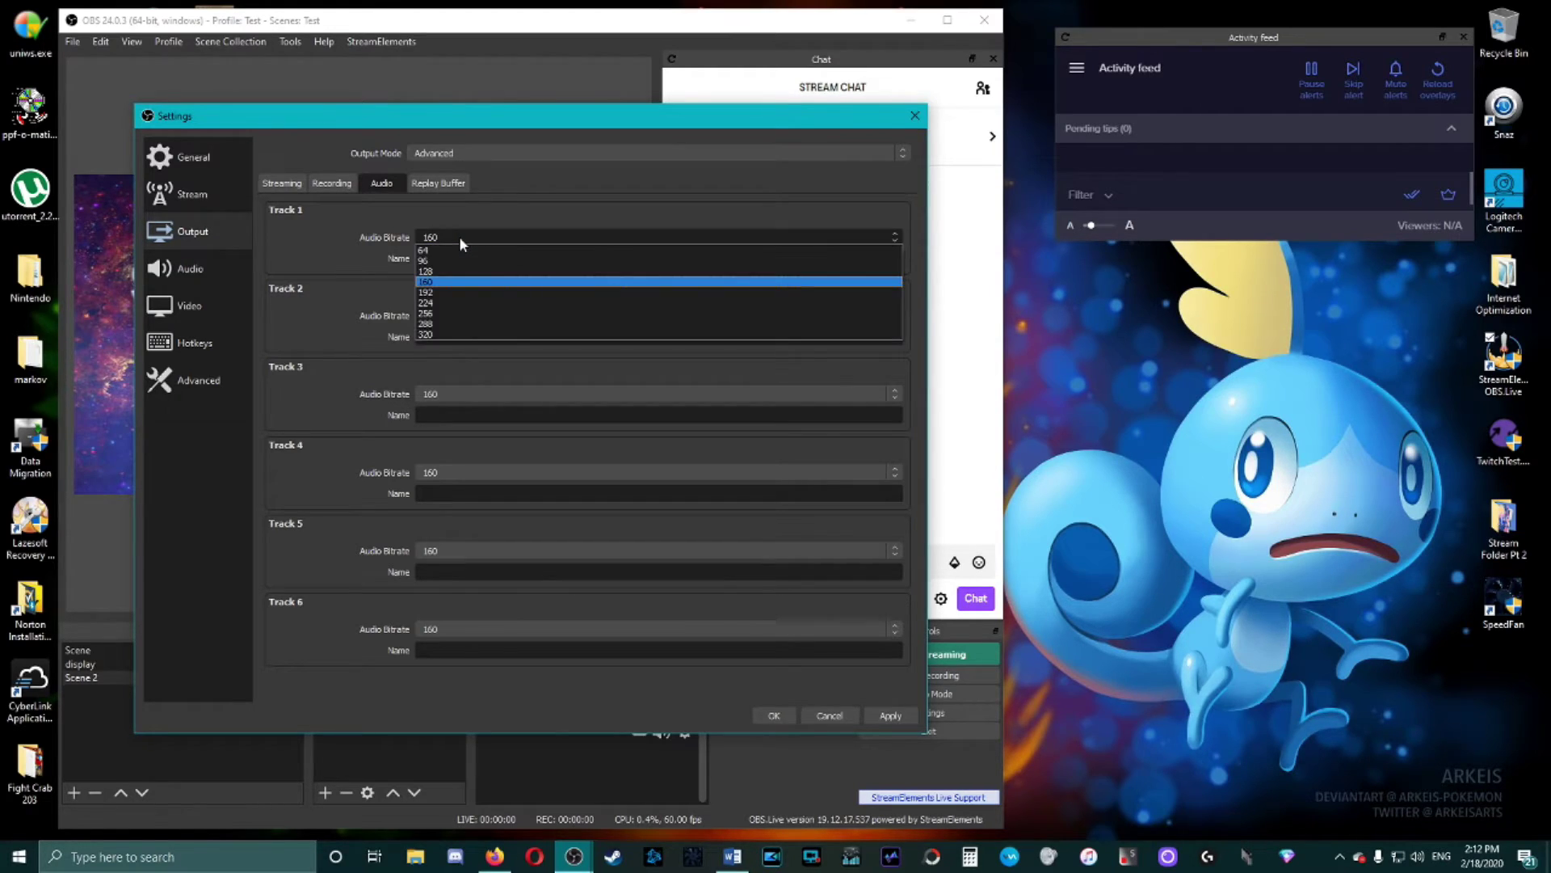
pyautogui.click(467, 208)
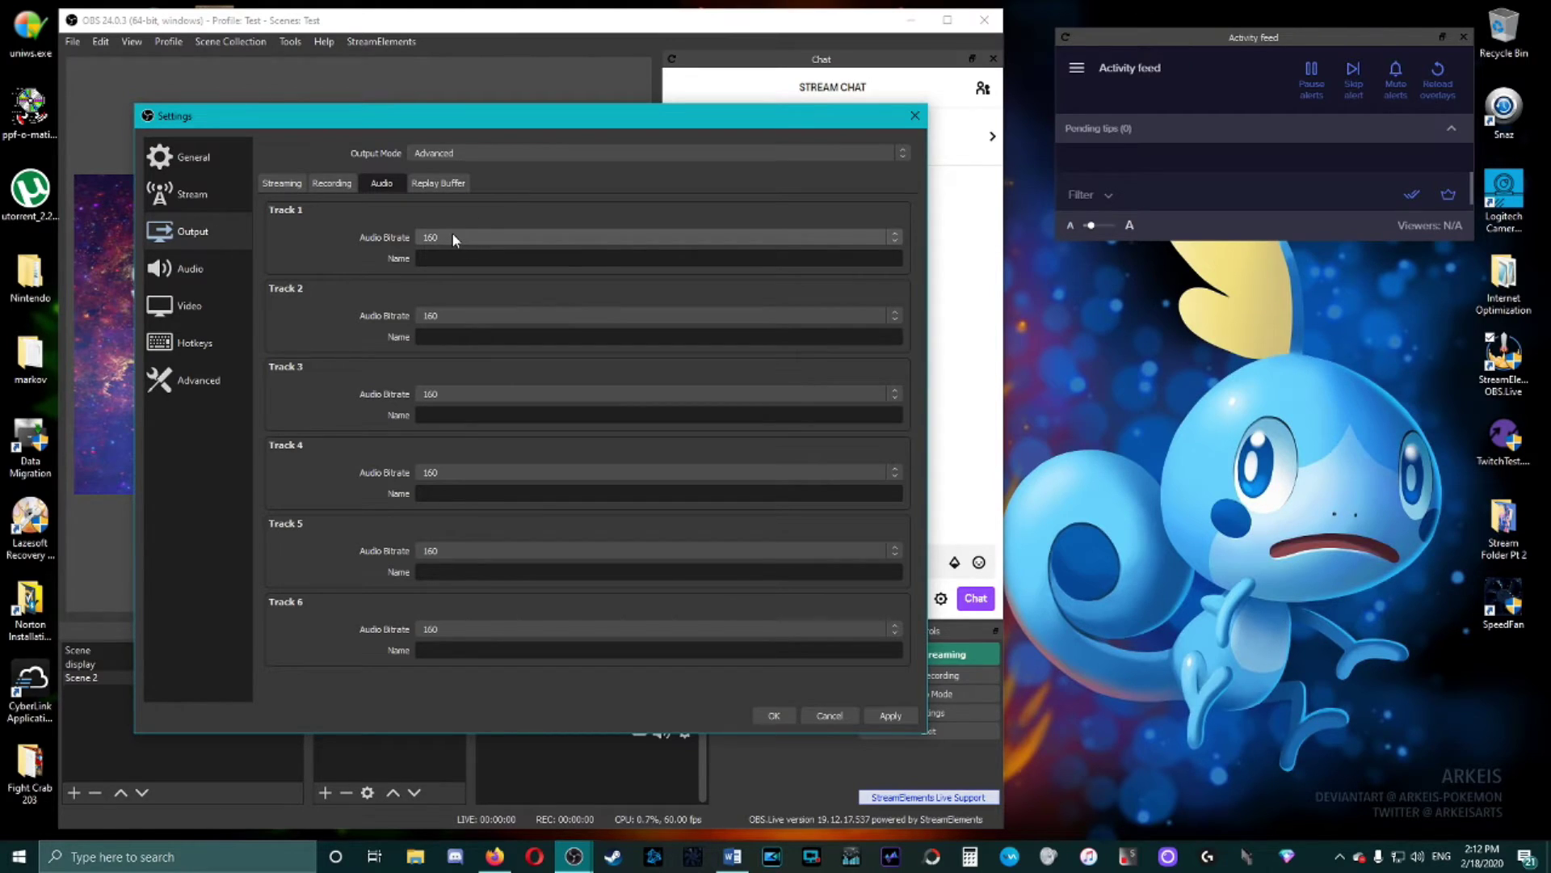
# Step: Check the output's replay buffer option without enabling it and return to the streaming output settings
pyautogui.click(455, 184)
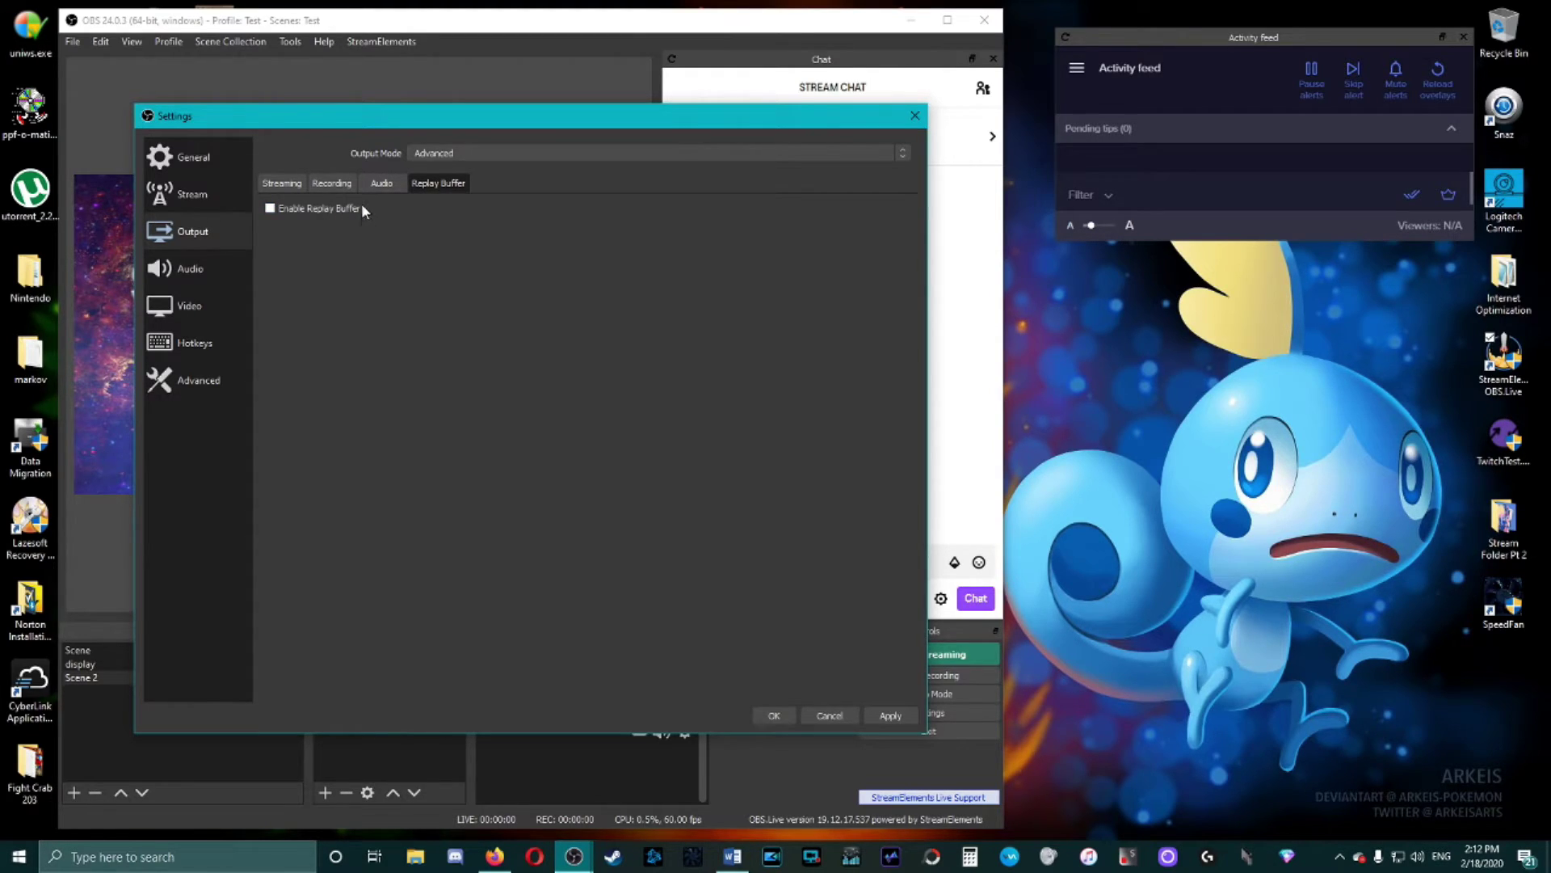
pyautogui.click(376, 187)
pyautogui.click(429, 185)
pyautogui.click(279, 184)
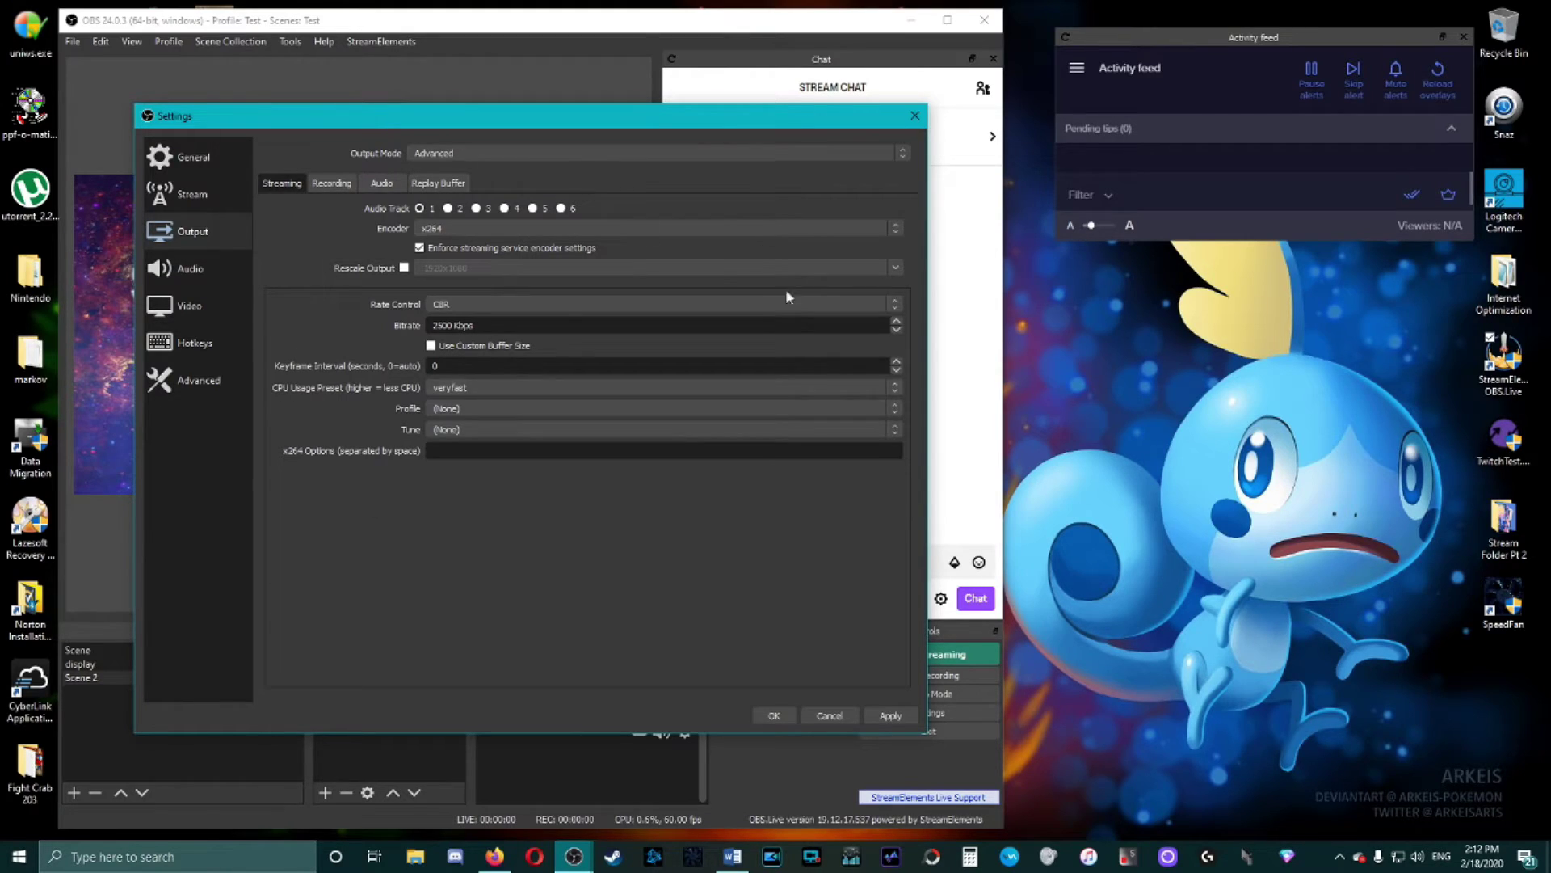
# Step: Review the sample rate and channel choices in the Audio settings, keeping 48khz and Stereo
pyautogui.click(194, 274)
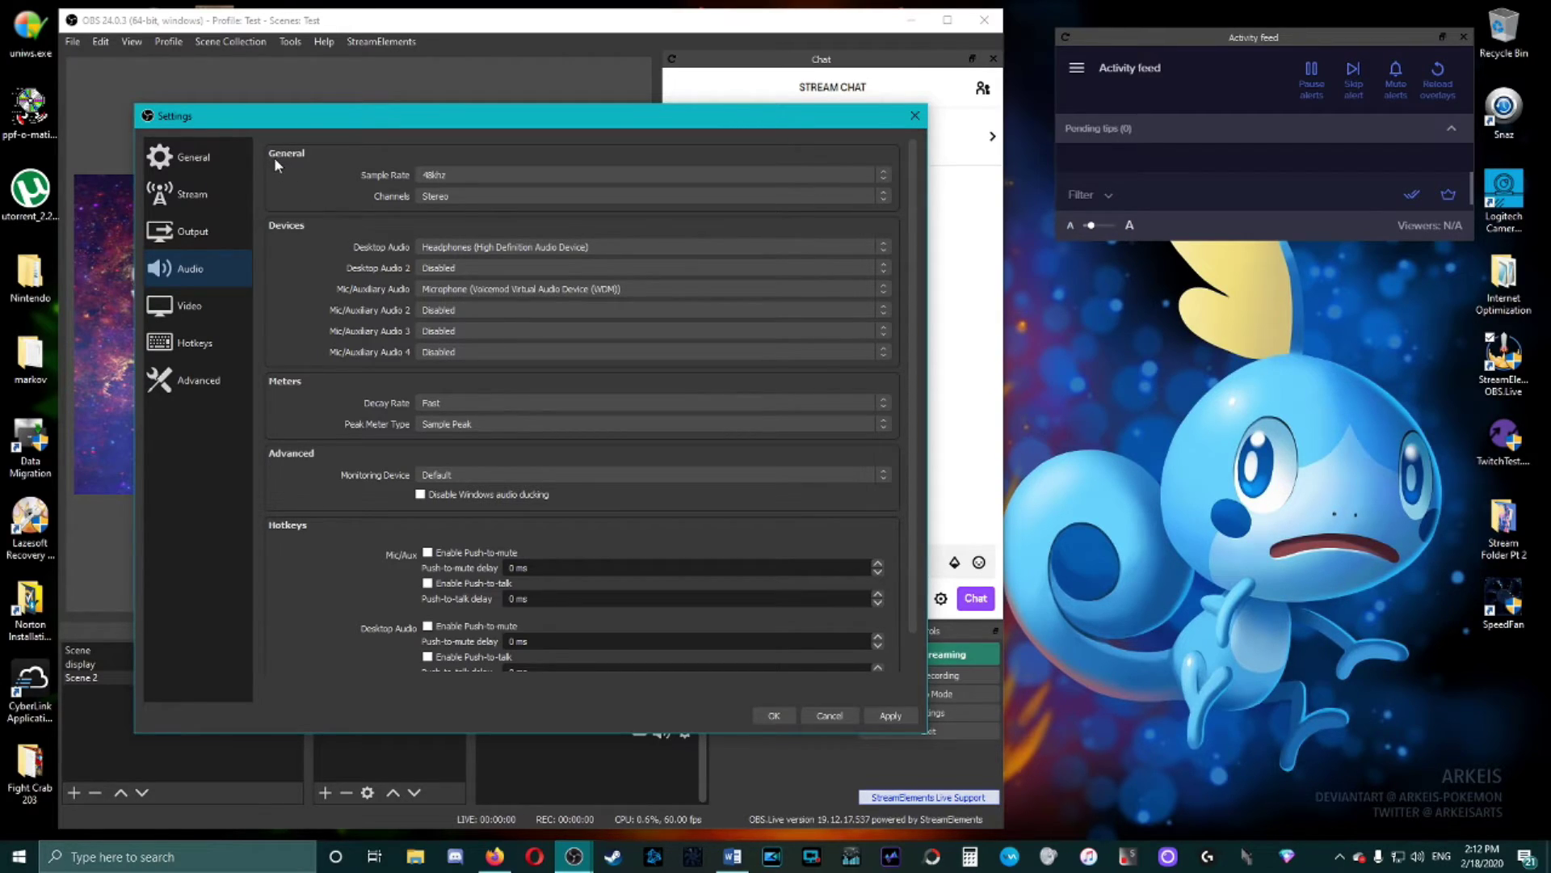
pyautogui.click(446, 176)
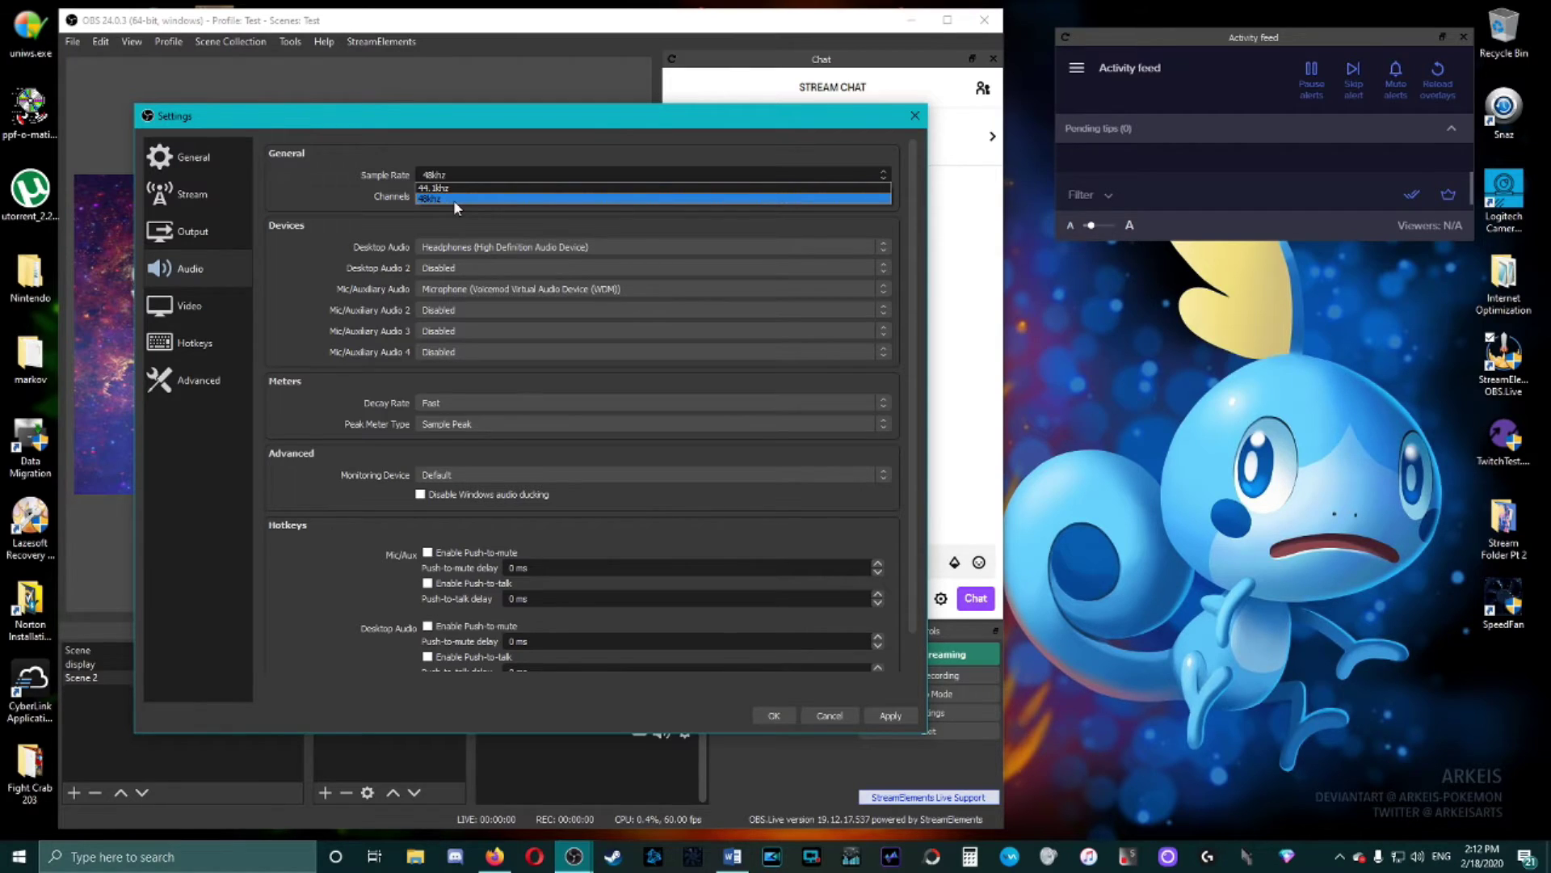
pyautogui.click(444, 199)
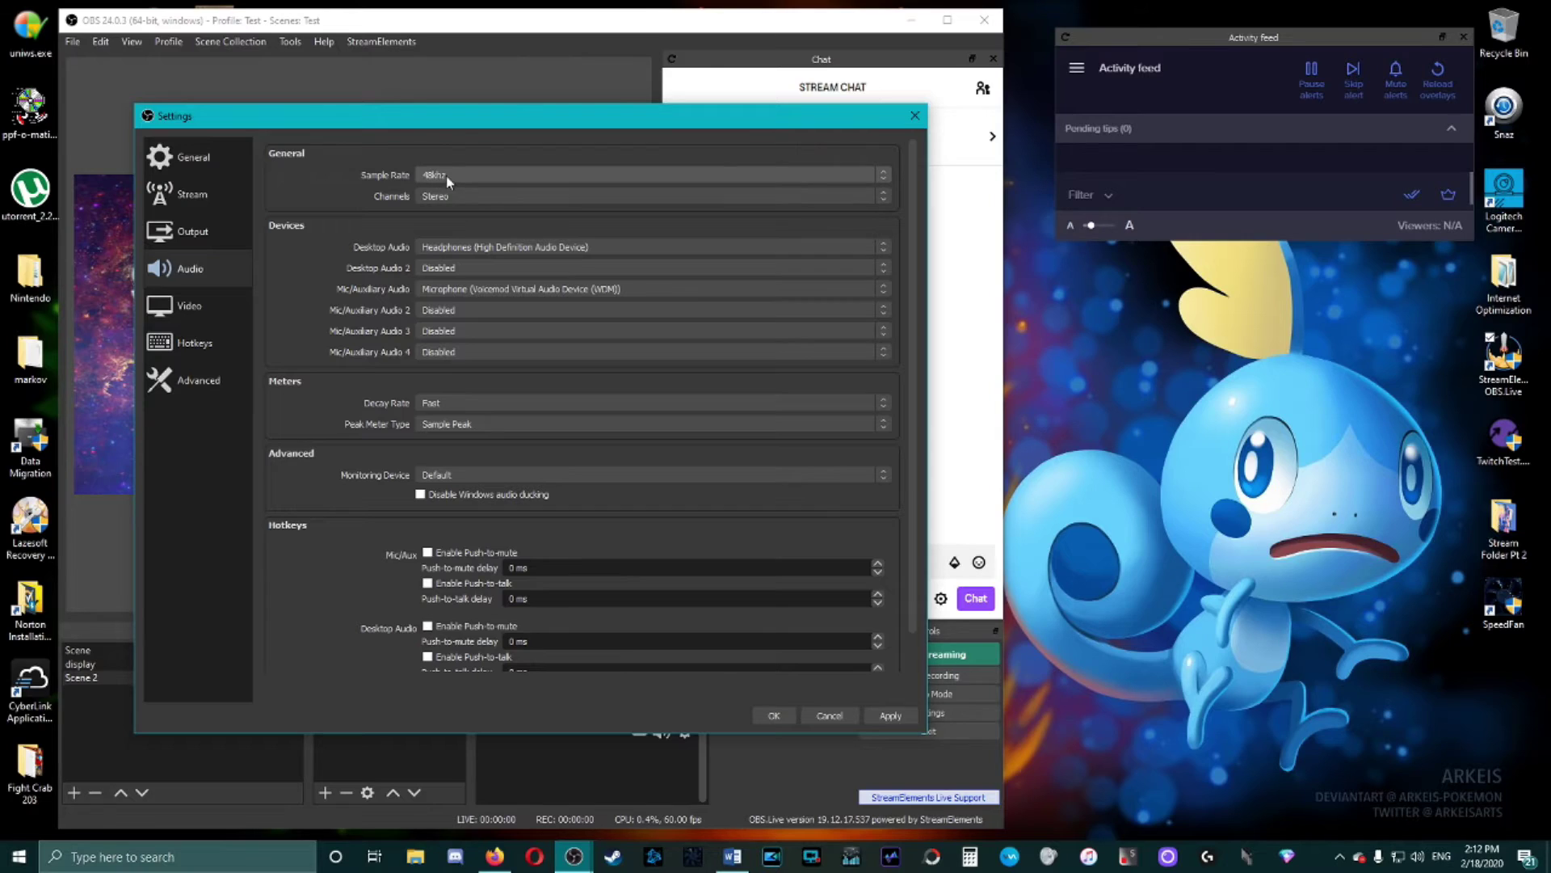
pyautogui.click(448, 174)
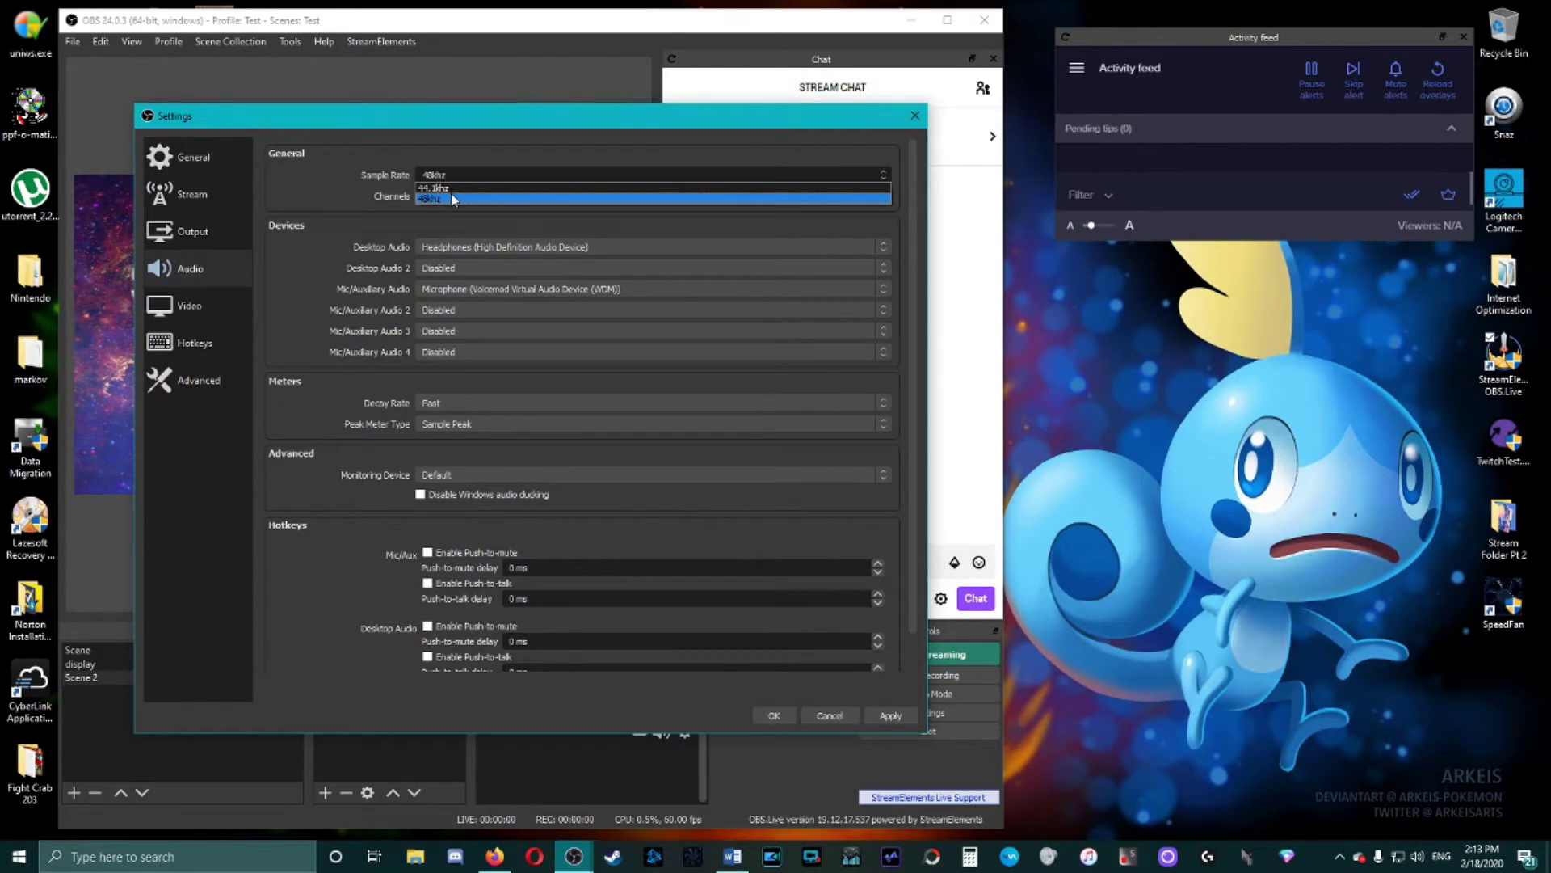
pyautogui.click(441, 223)
pyautogui.click(440, 182)
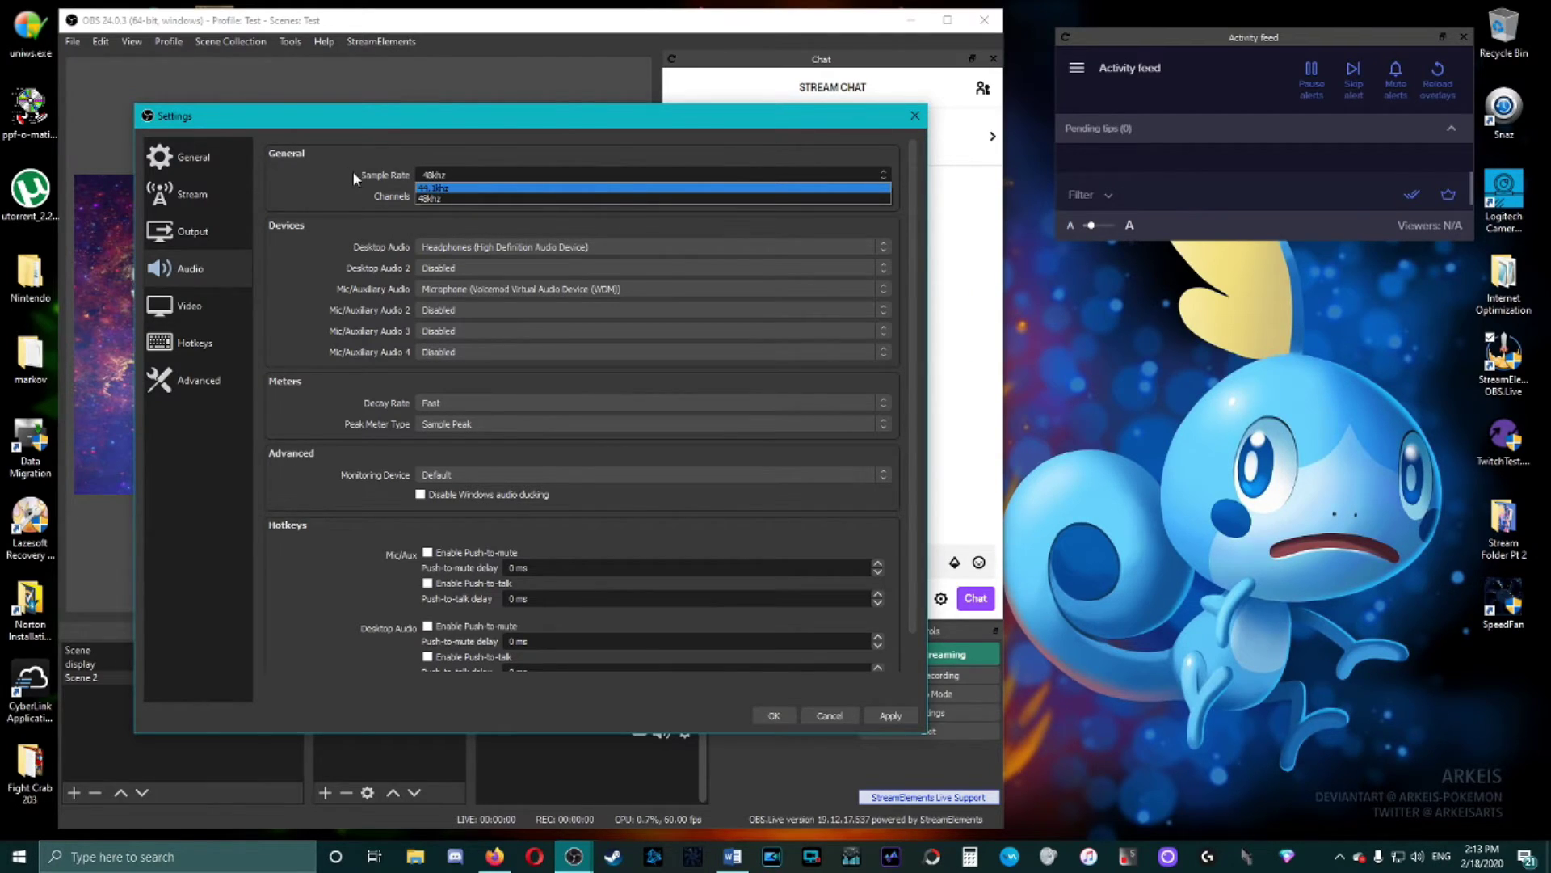
pyautogui.click(428, 198)
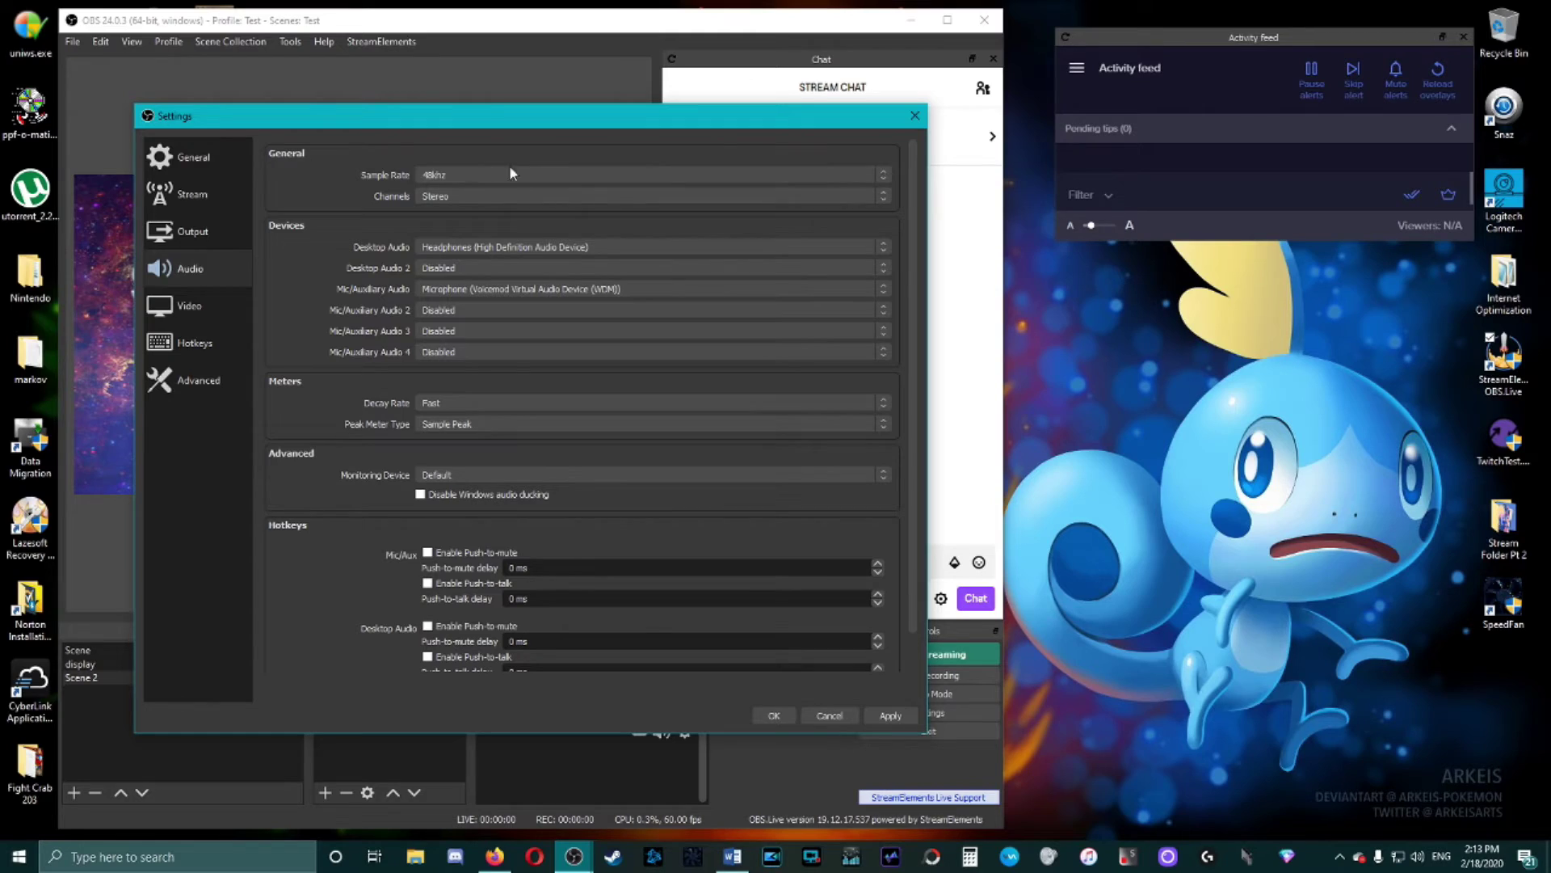
pyautogui.click(465, 196)
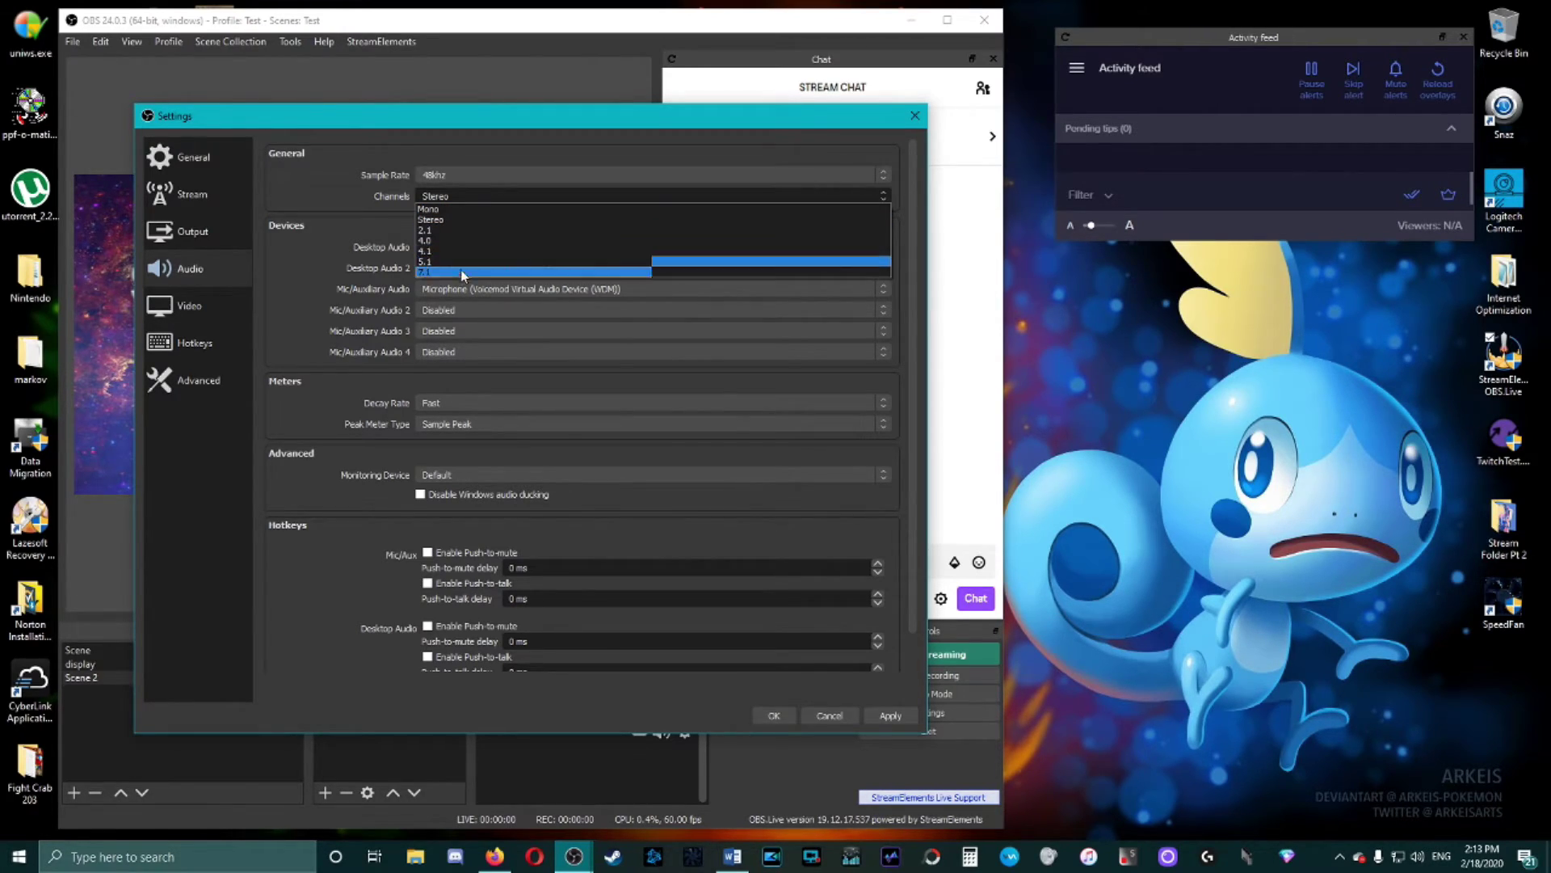
pyautogui.click(436, 221)
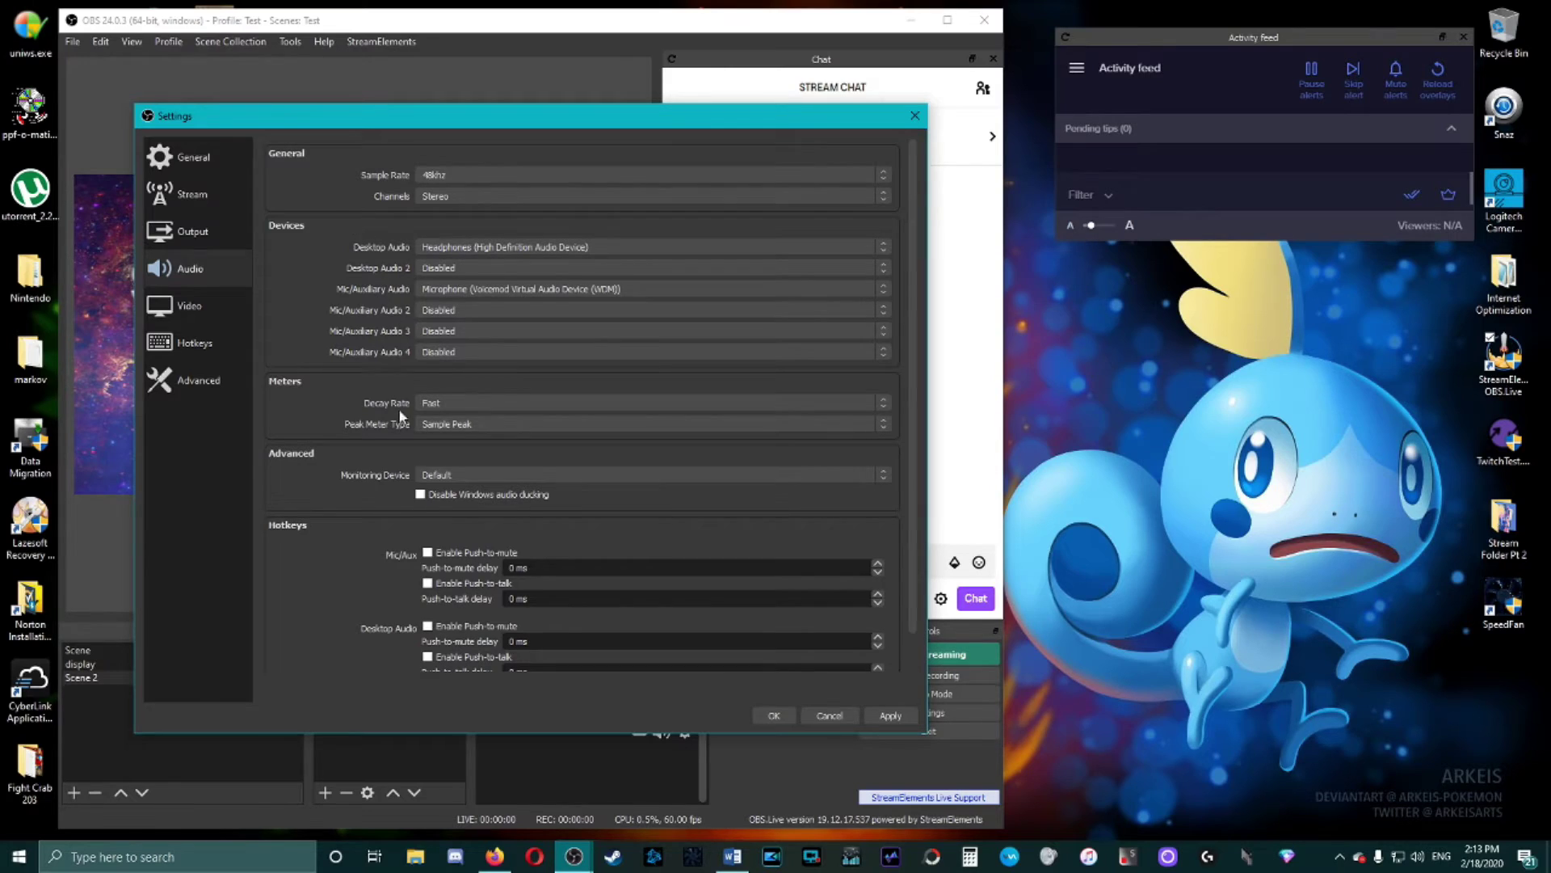
# Step: Review the Desktop Audio device choices in the Audio settings, keeping Headphones (High Definition Audio Device)
pyautogui.click(481, 249)
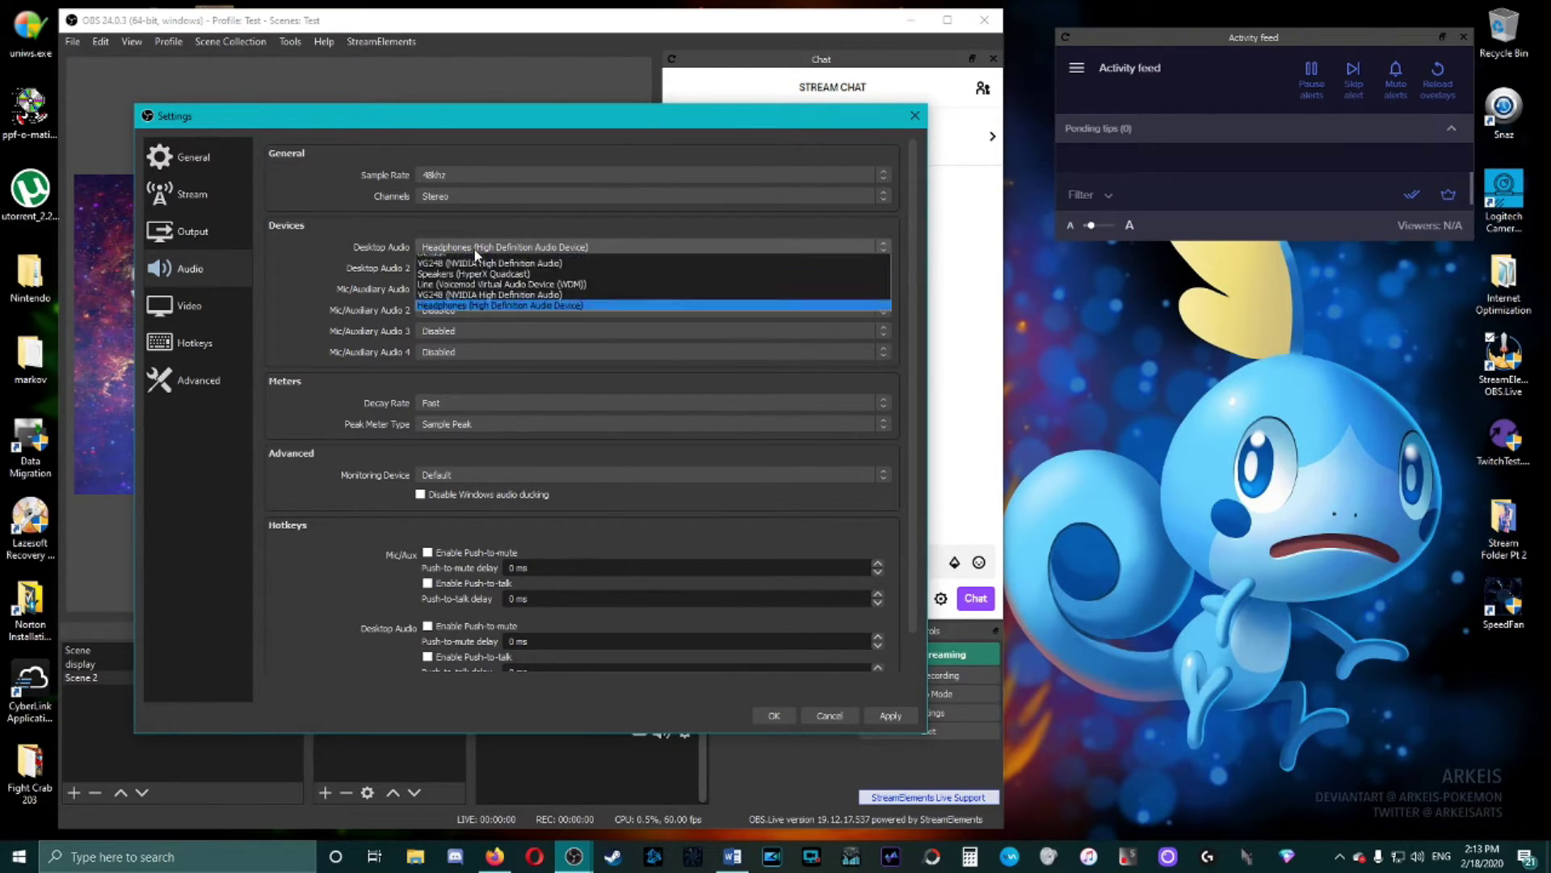
pyautogui.click(323, 226)
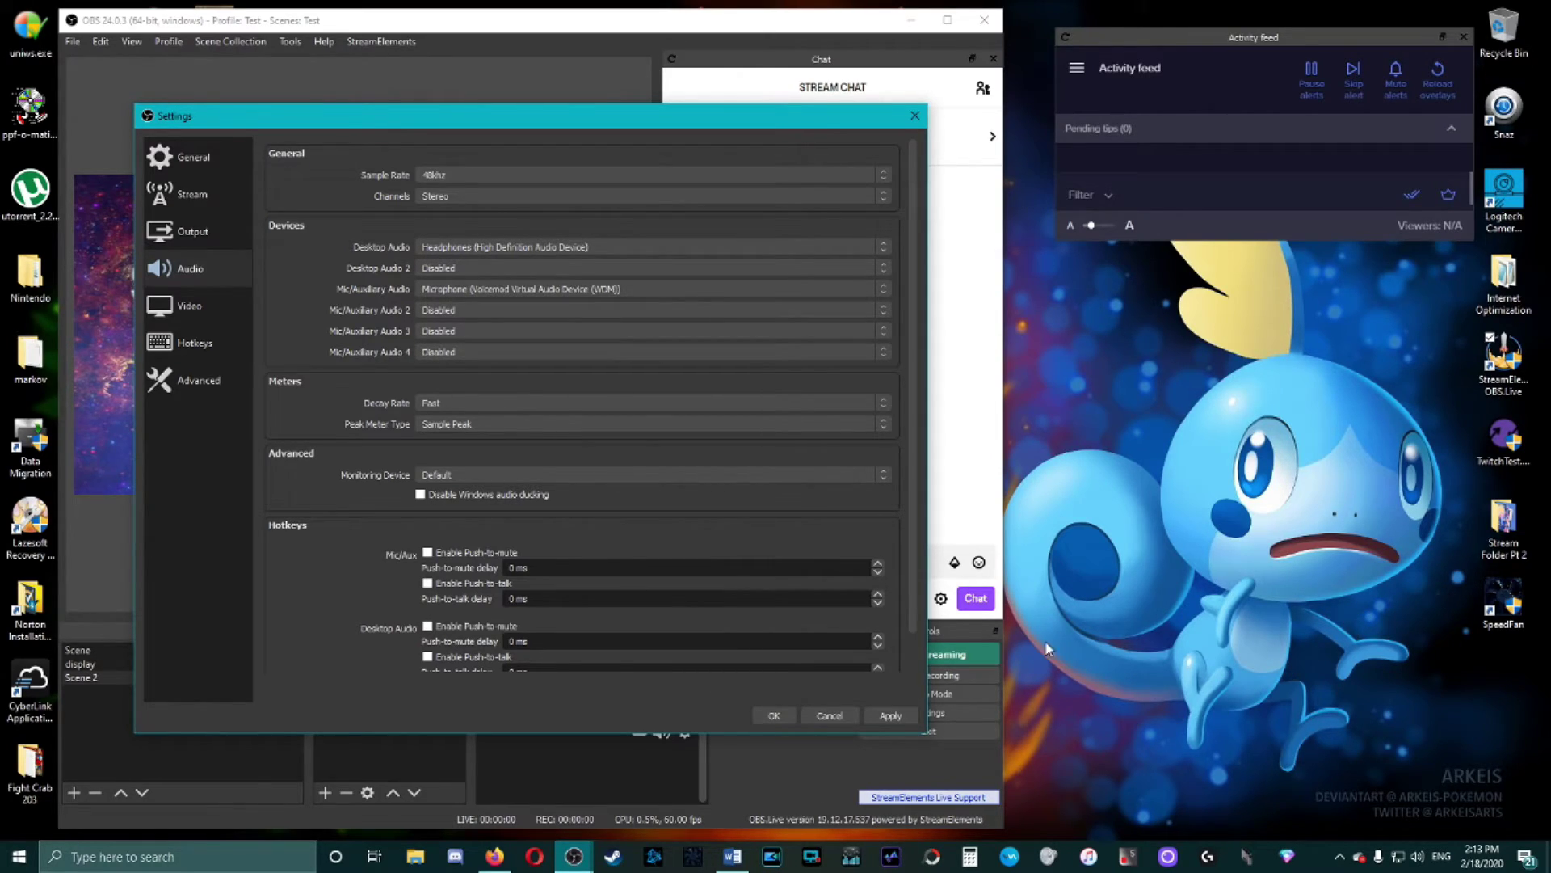
pyautogui.click(508, 249)
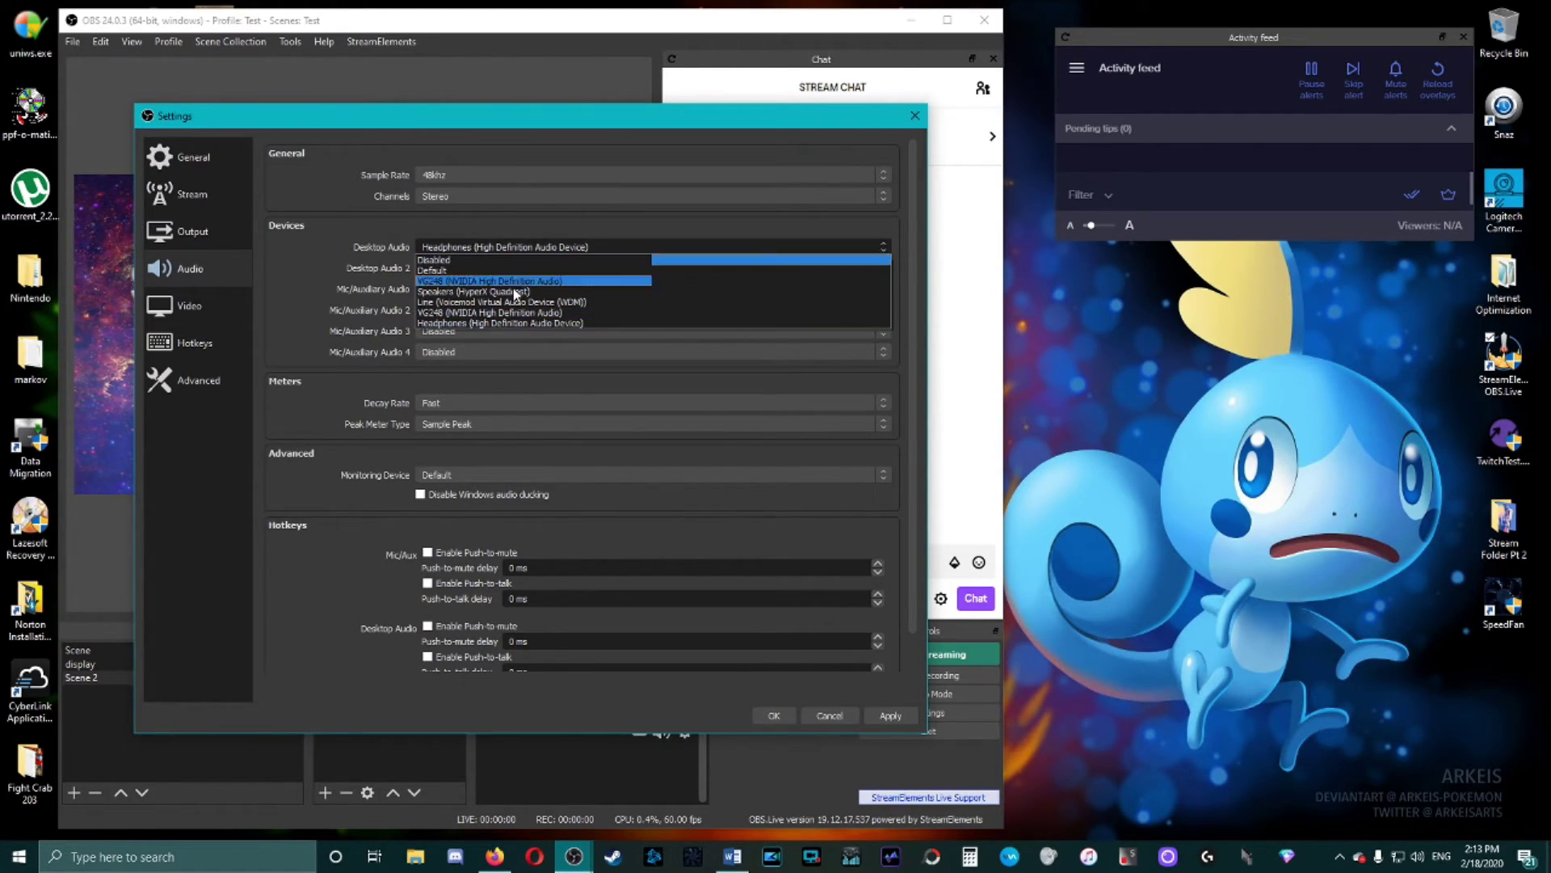
pyautogui.click(500, 322)
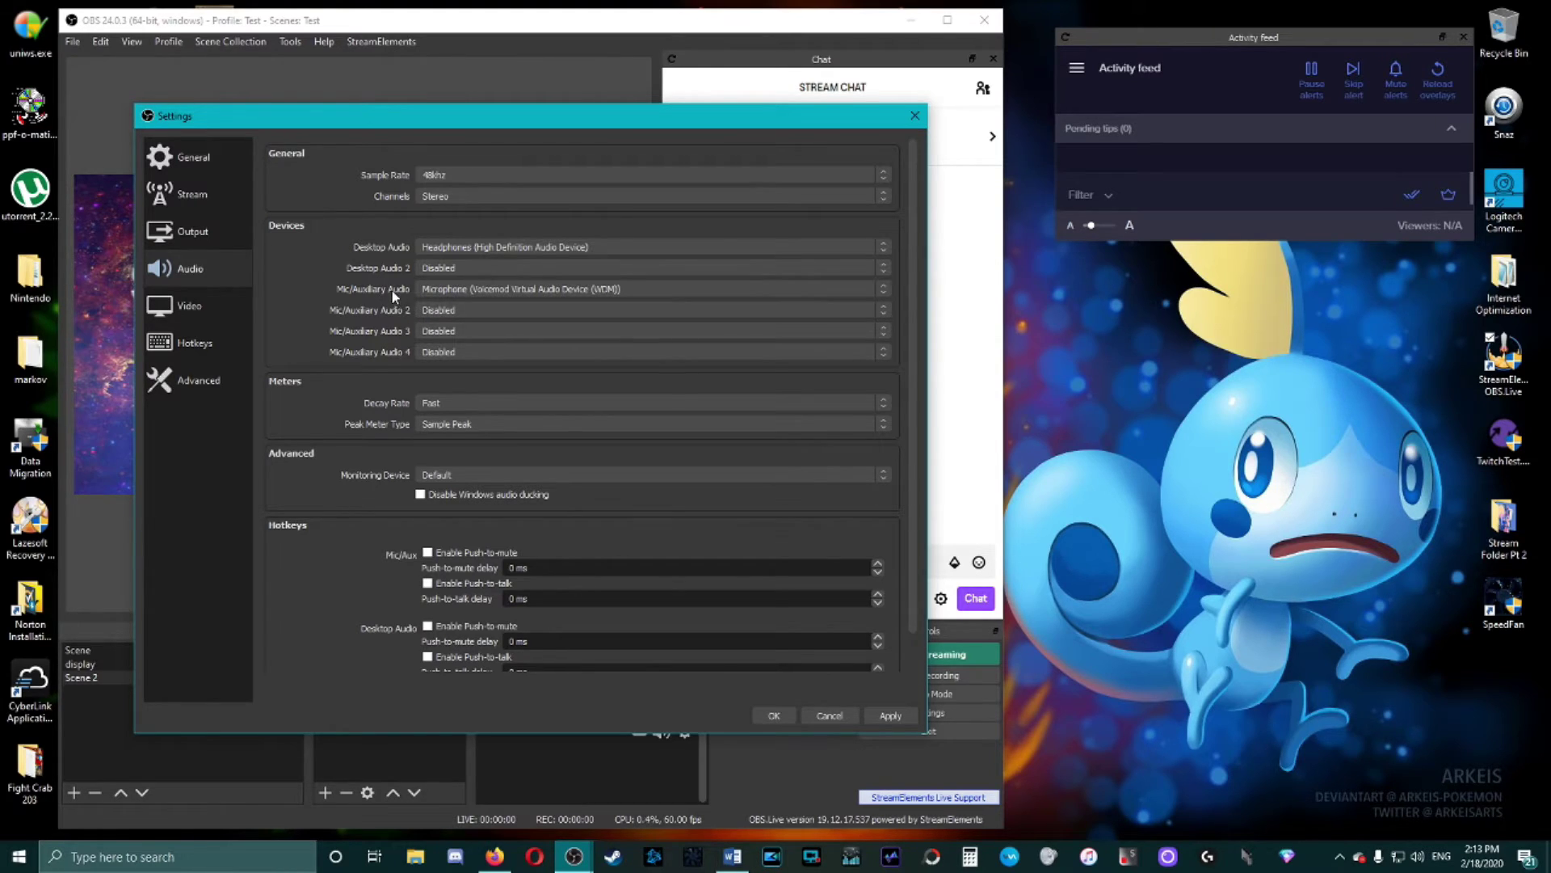
# Step: Review the Mic/Auxiliary Audio device choices, keeping Microphone (Voicemod Virtual Audio Device (WDM)), and look over the remaining audio settings
pyautogui.click(457, 288)
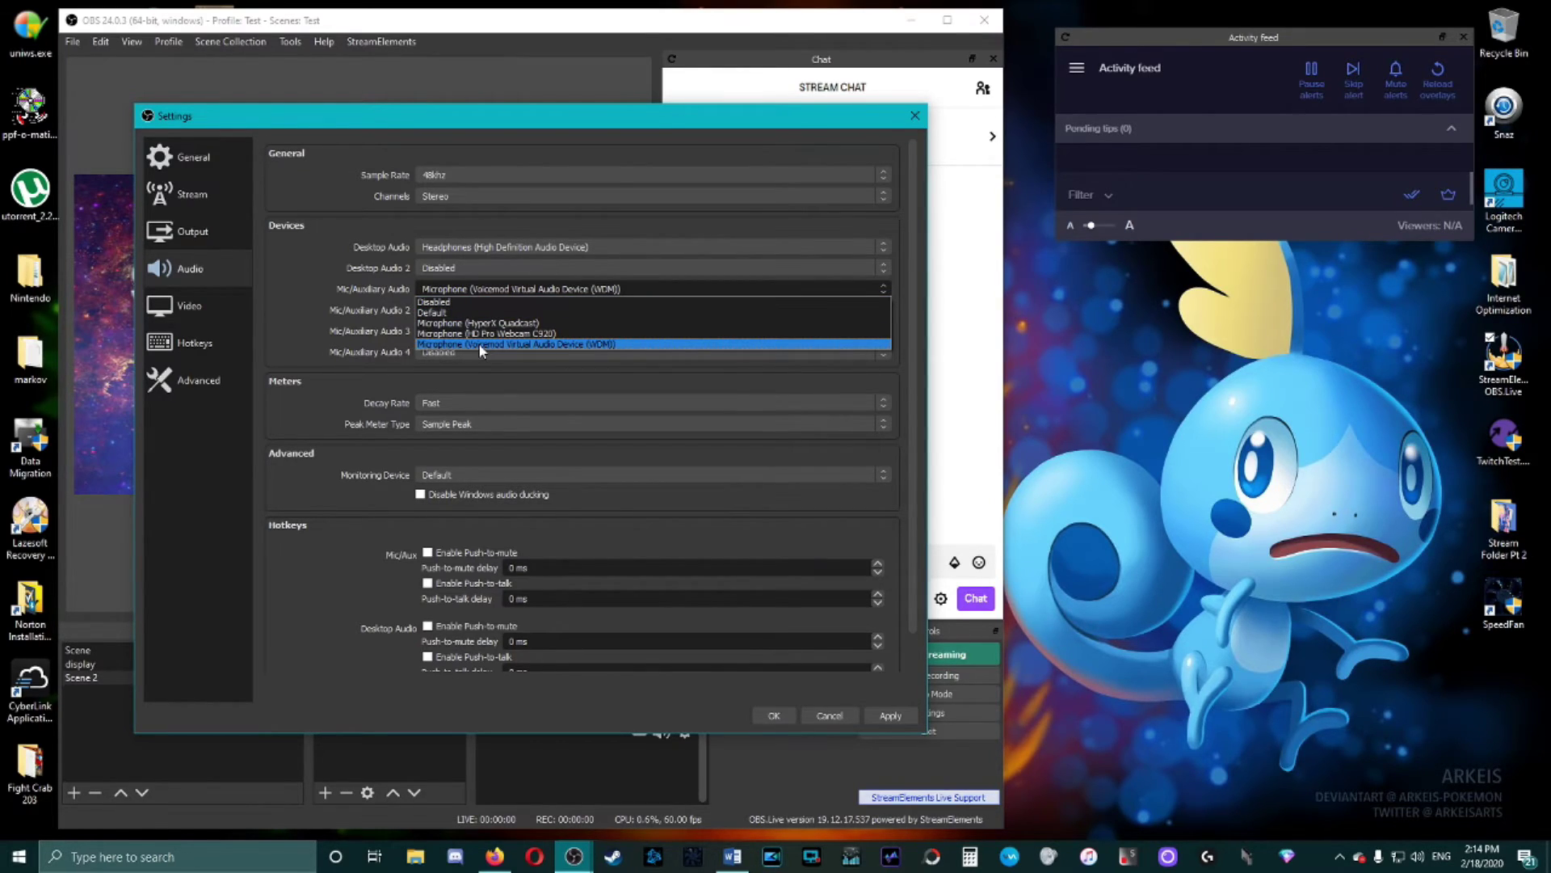
pyautogui.click(477, 343)
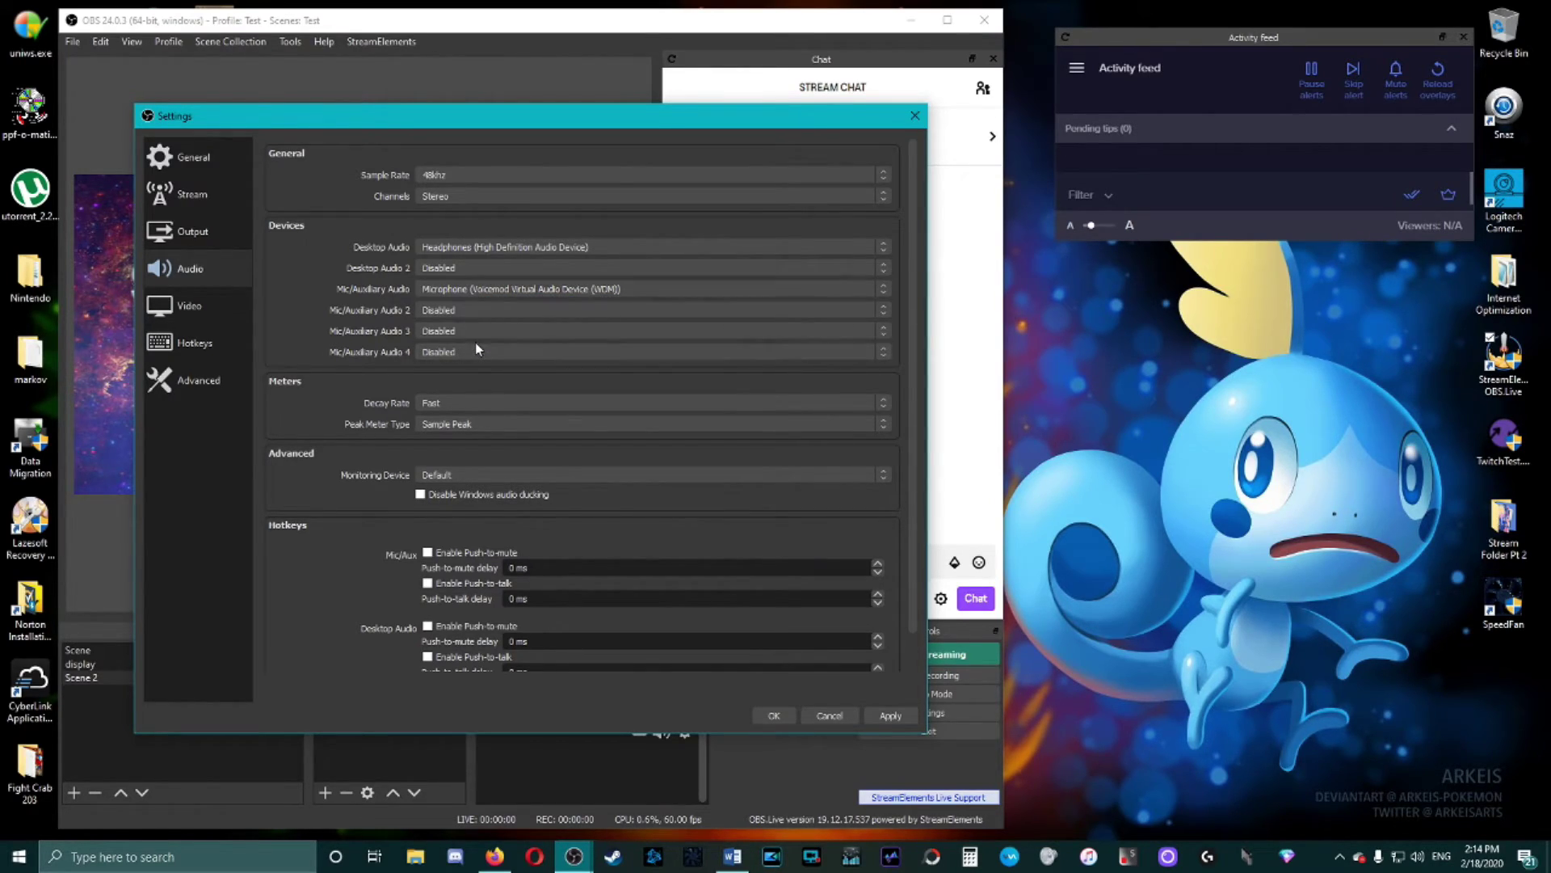
pyautogui.click(538, 291)
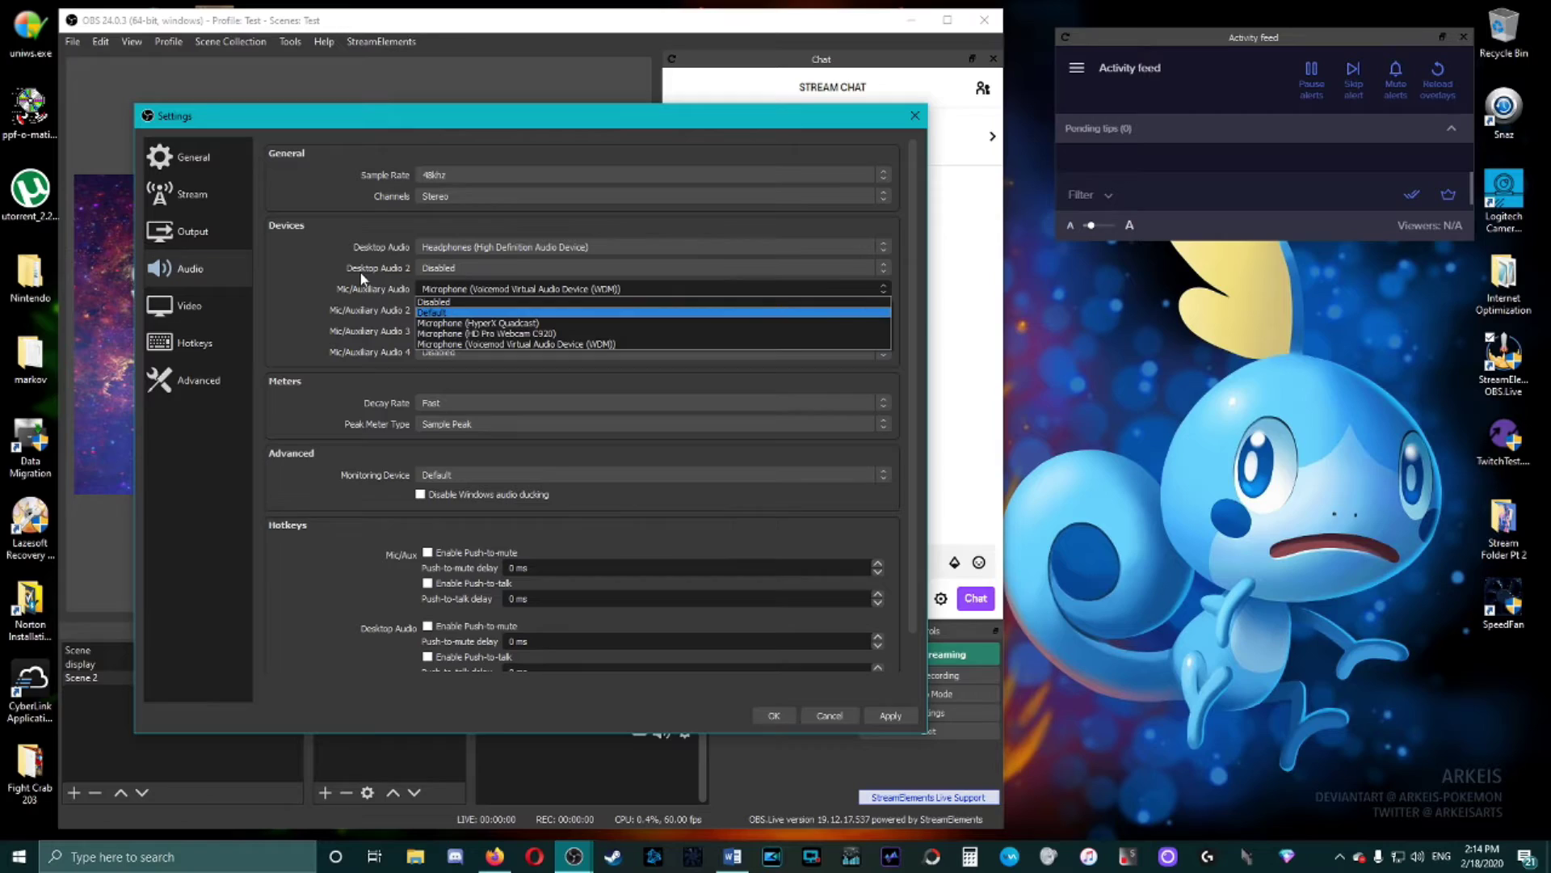
pyautogui.click(314, 260)
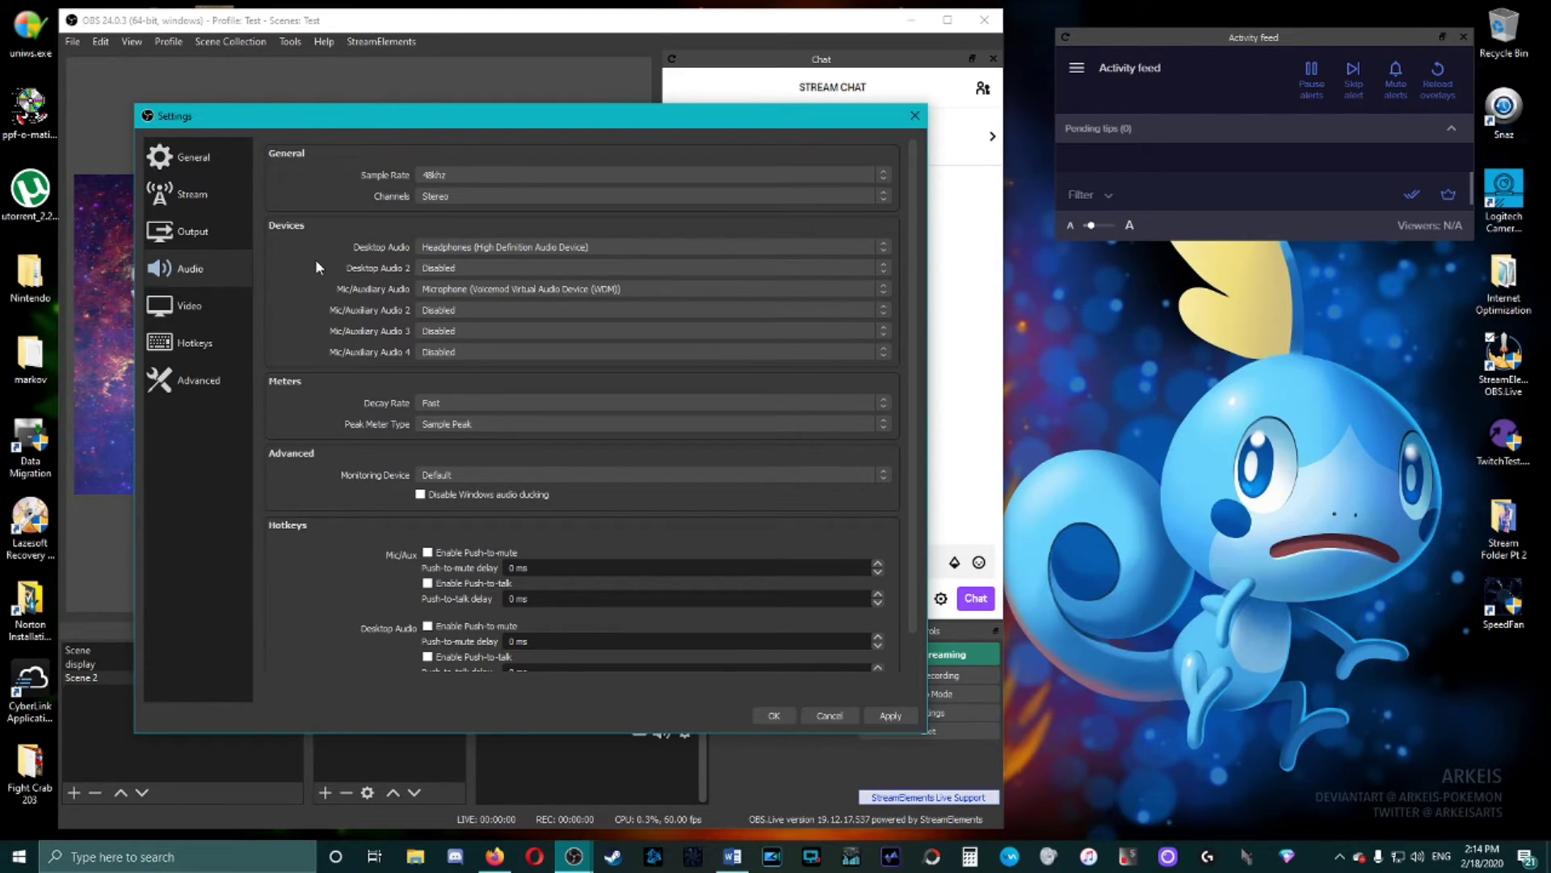
pyautogui.scroll(-1, 300, 468)
pyautogui.scroll(1, 311, 477)
# Step: Review the output (scaled) resolution choices in the Video settings, keeping 1280x720
pyautogui.click(179, 308)
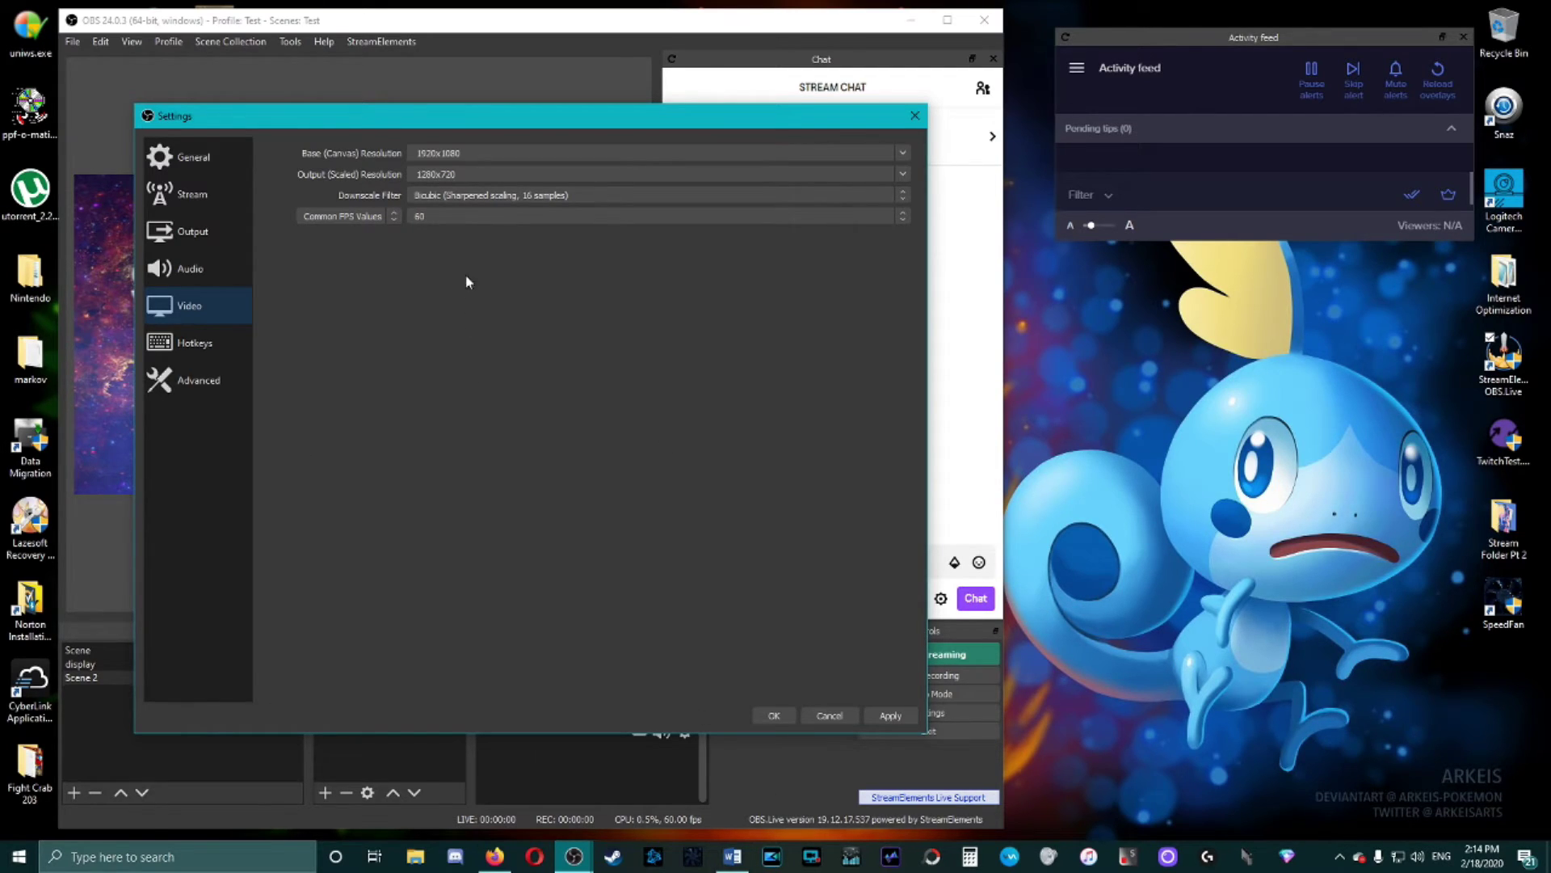
pyautogui.click(898, 180)
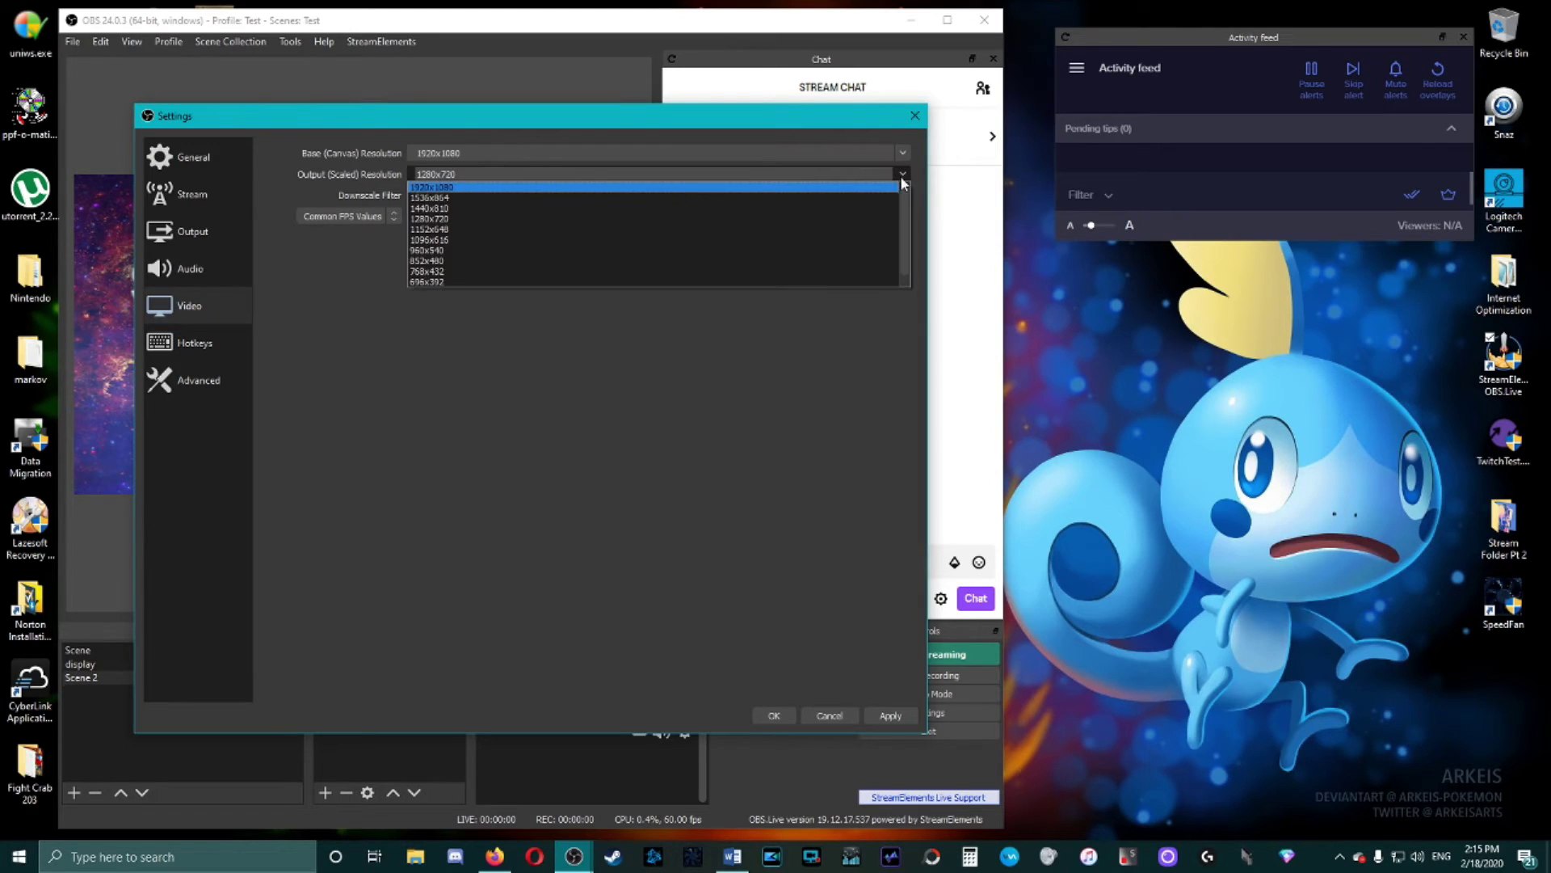
pyautogui.click(498, 532)
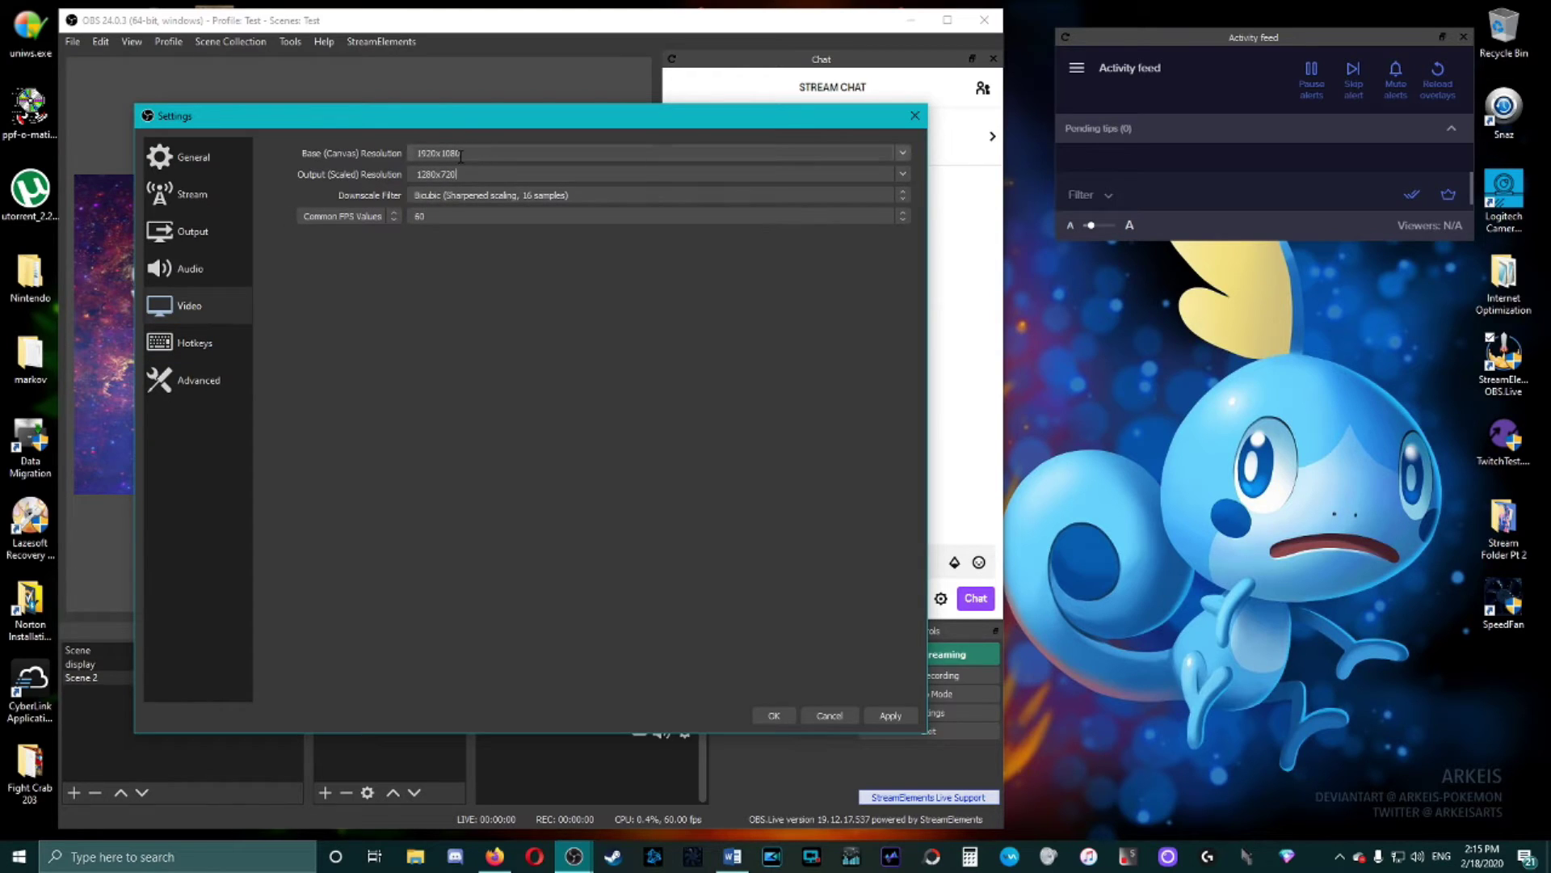
# Step: Examine the Hotkeys settings for streaming, recording, transitions and scene switching, moving the settings window so the preview can be seen
pyautogui.click(196, 343)
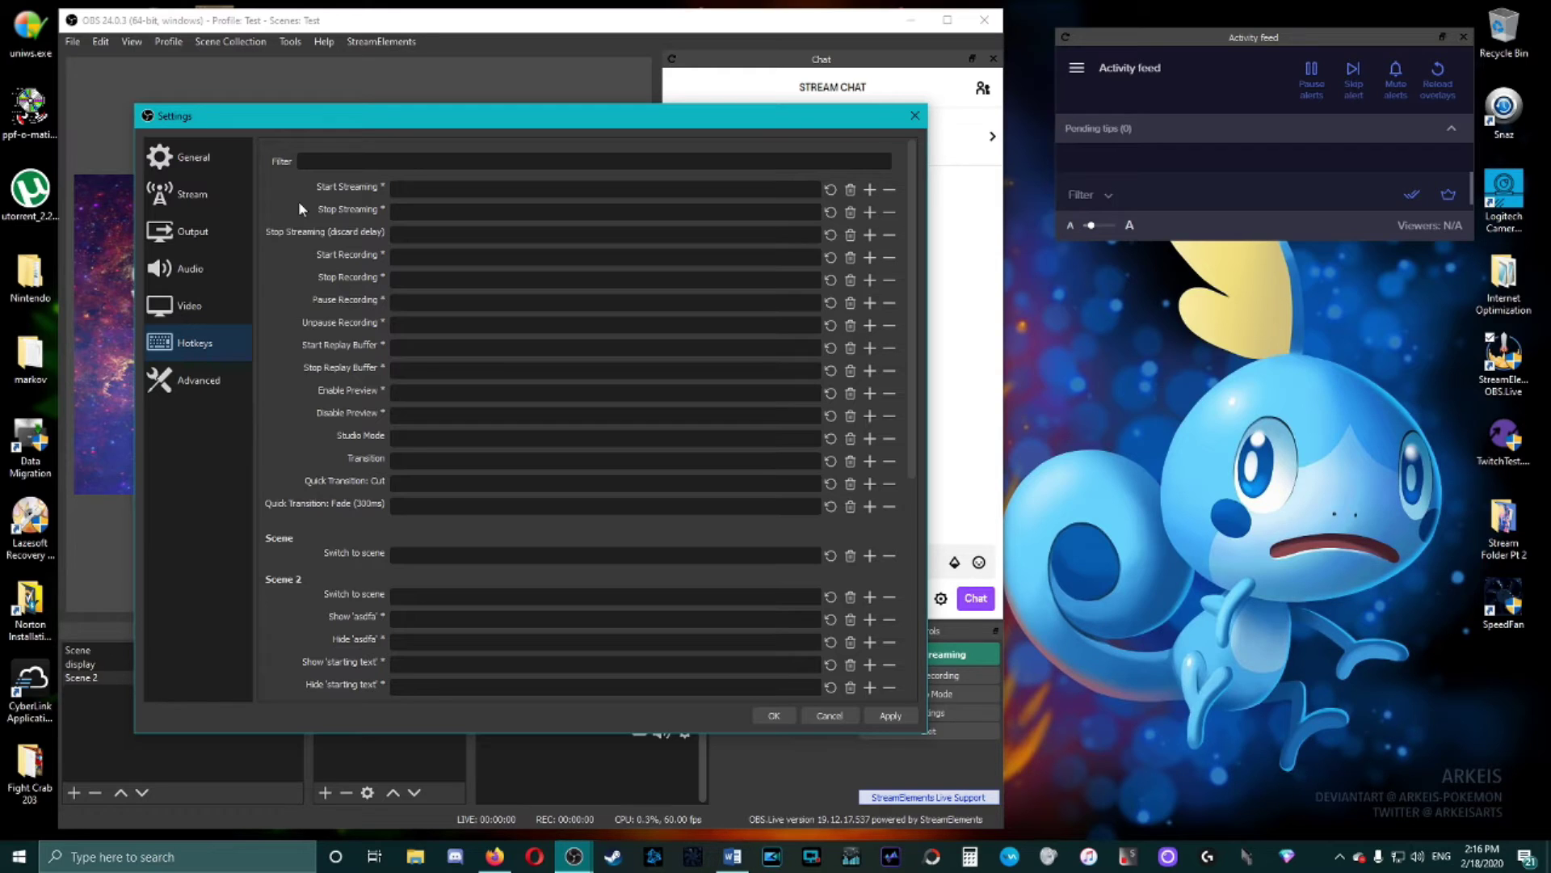
pyautogui.click(205, 340)
pyautogui.moveTo(444, 251)
pyautogui.moveTo(433, 387)
pyautogui.moveTo(720, 118); pyautogui.dragTo(994, 45)
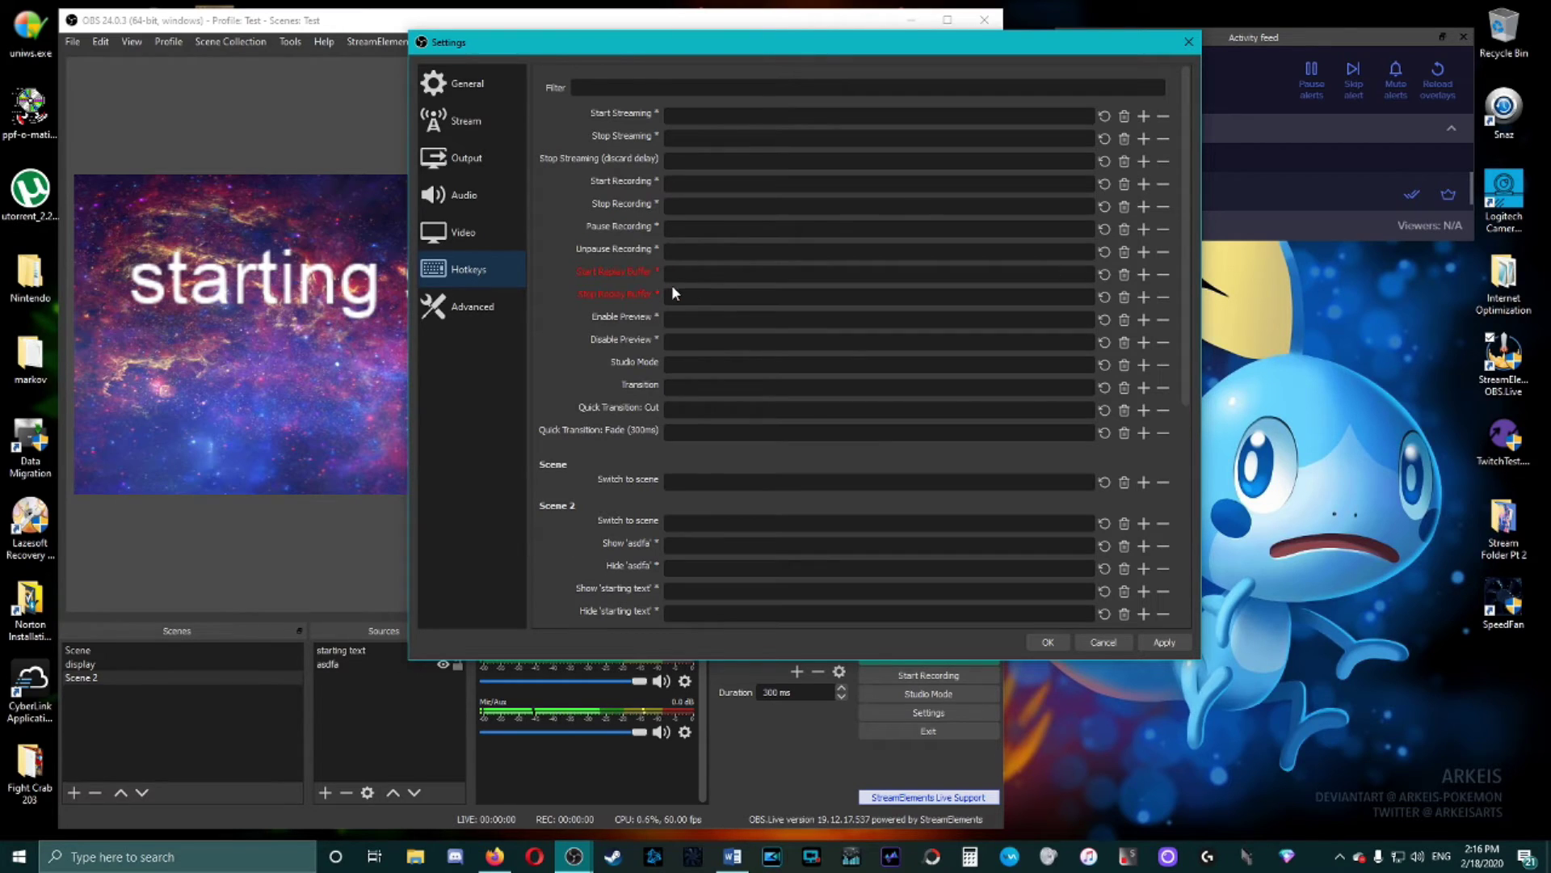
pyautogui.scroll(-3, 669, 293)
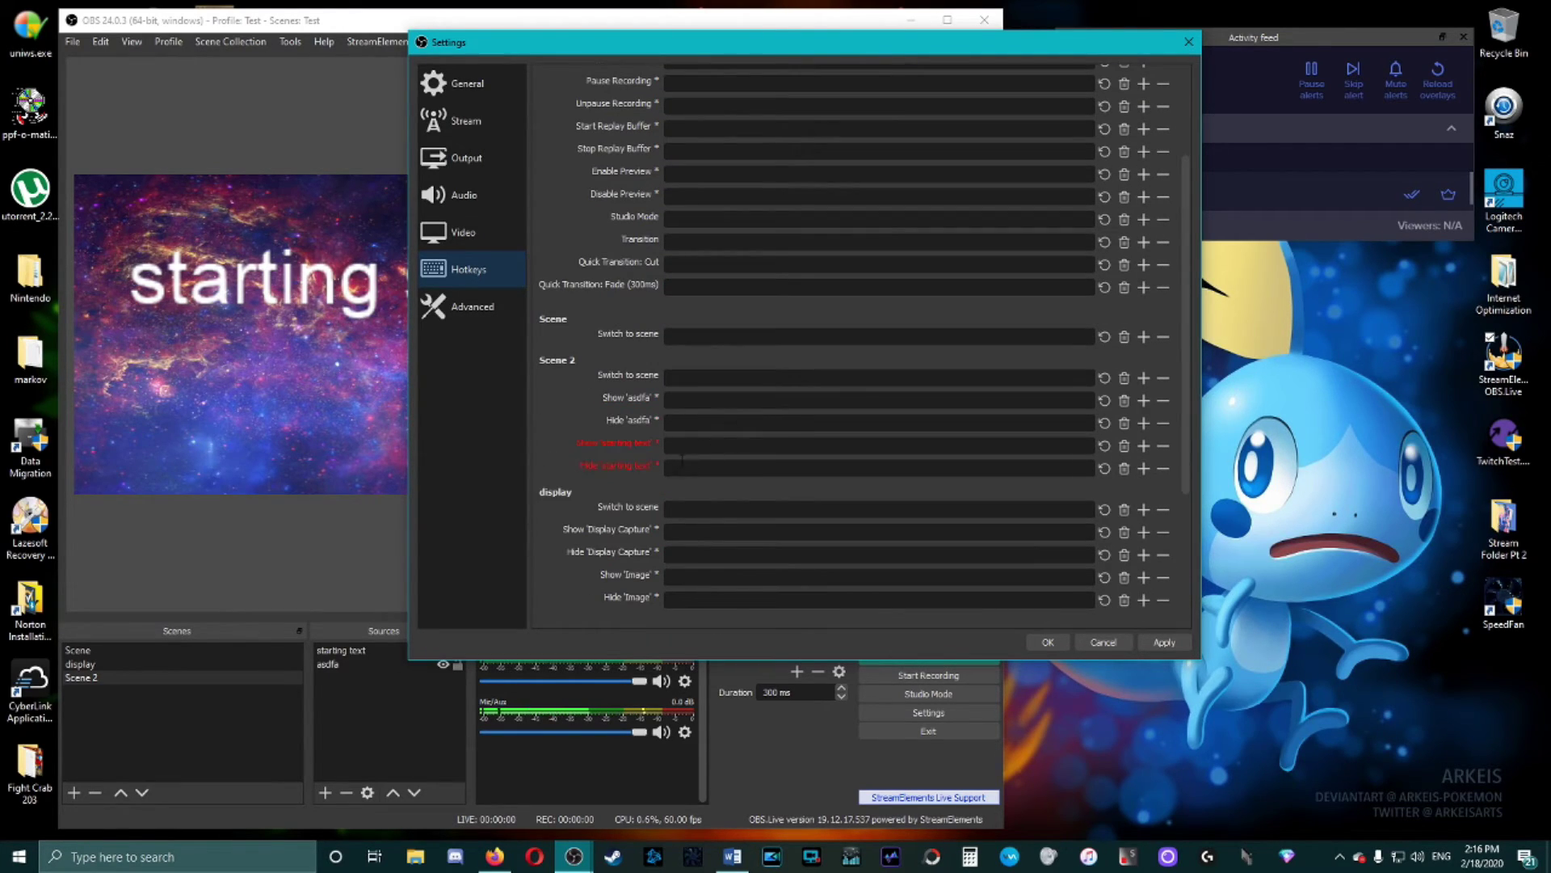
pyautogui.scroll(3, 777, 441)
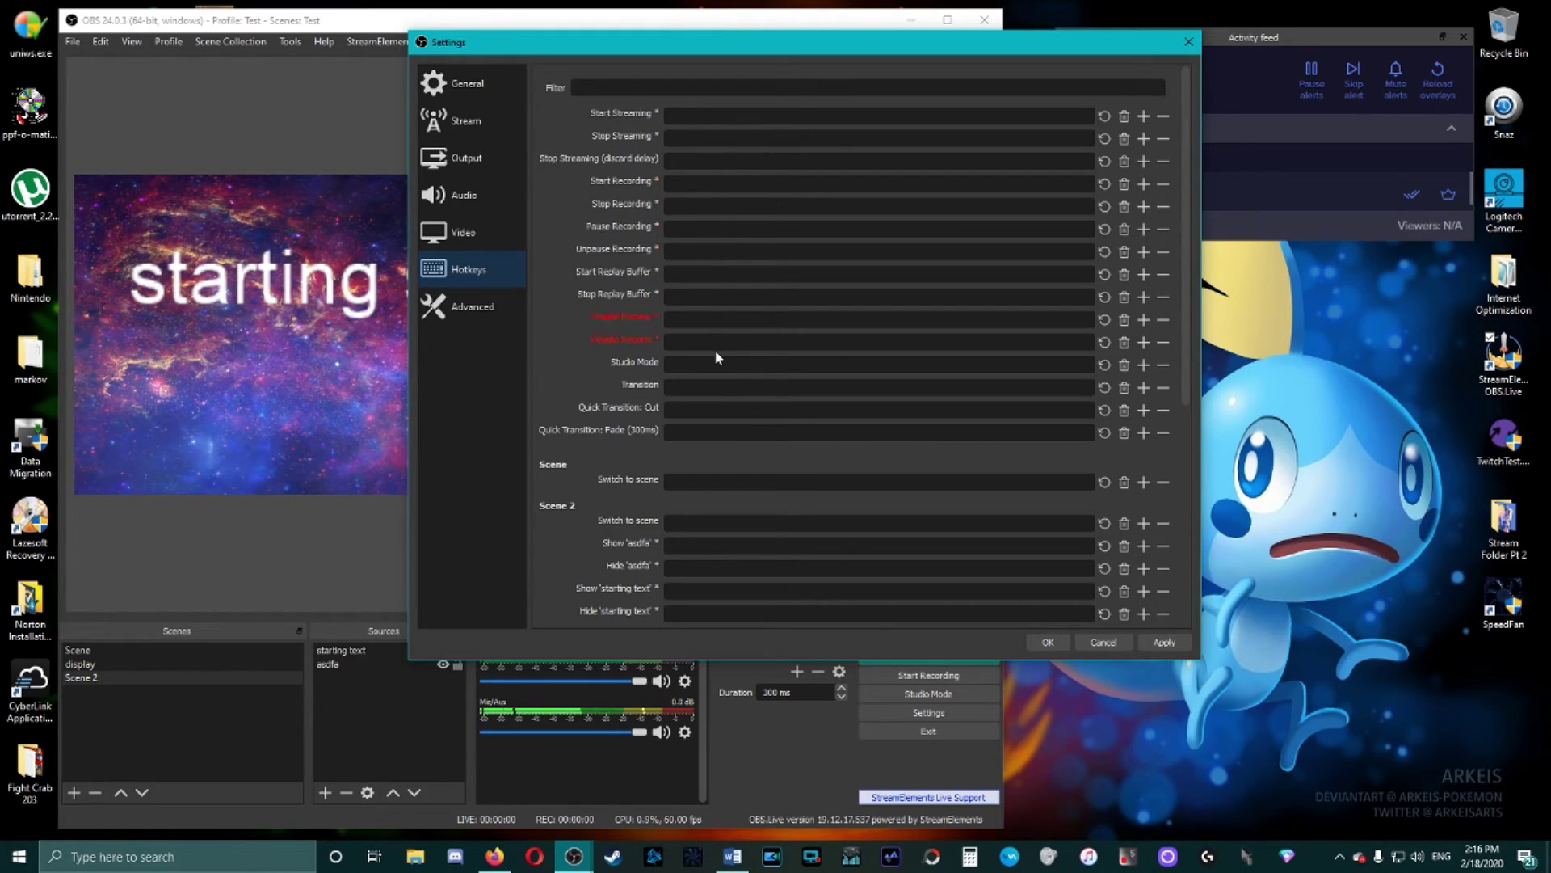
pyautogui.scroll(-3, 719, 353)
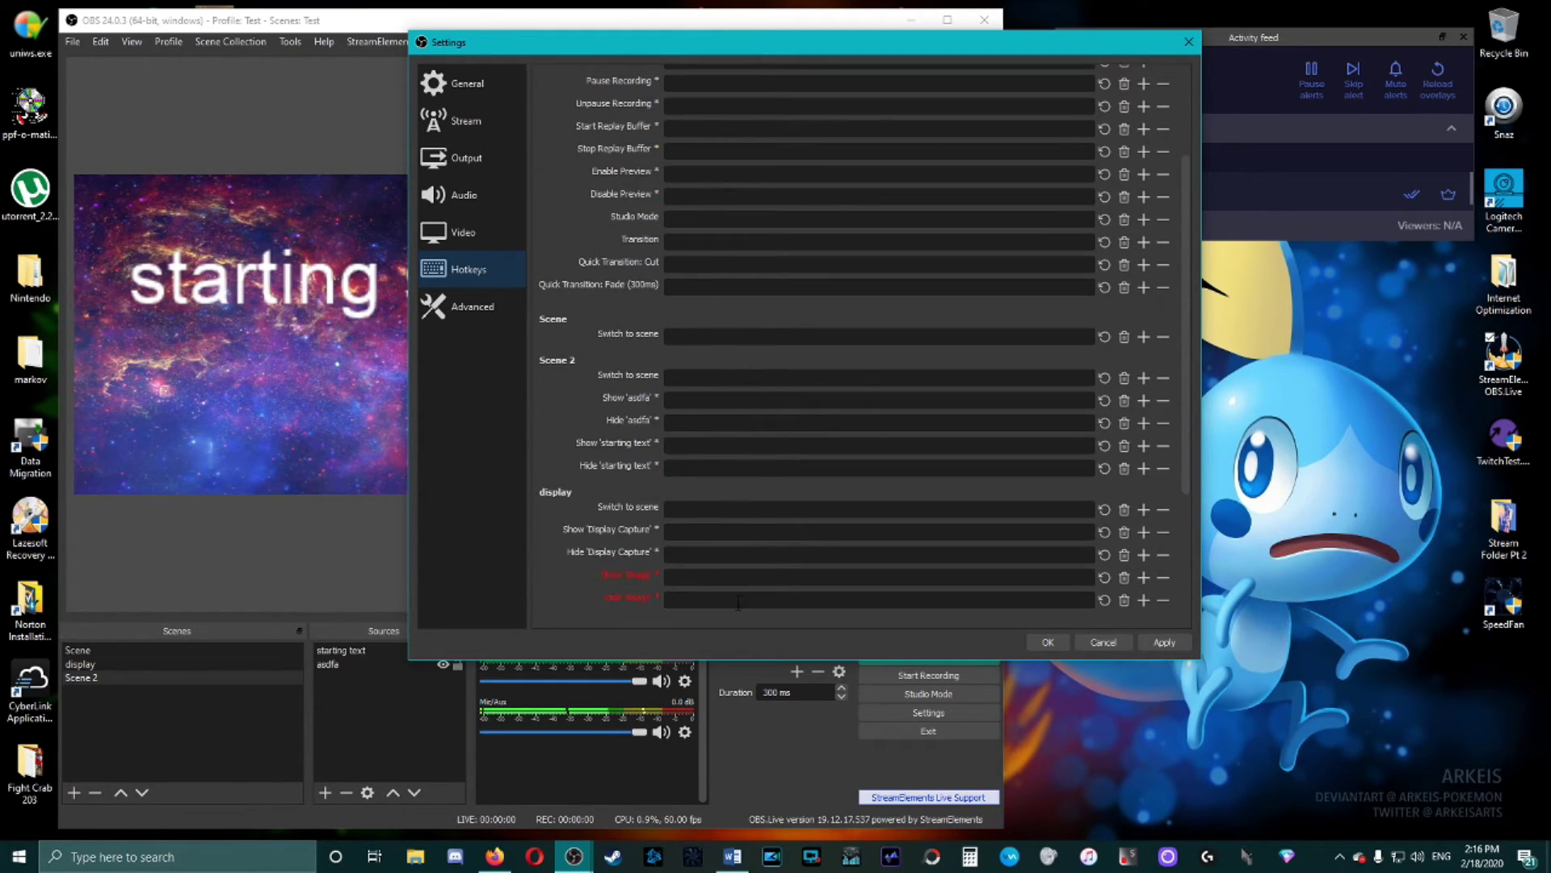
pyautogui.click(696, 337)
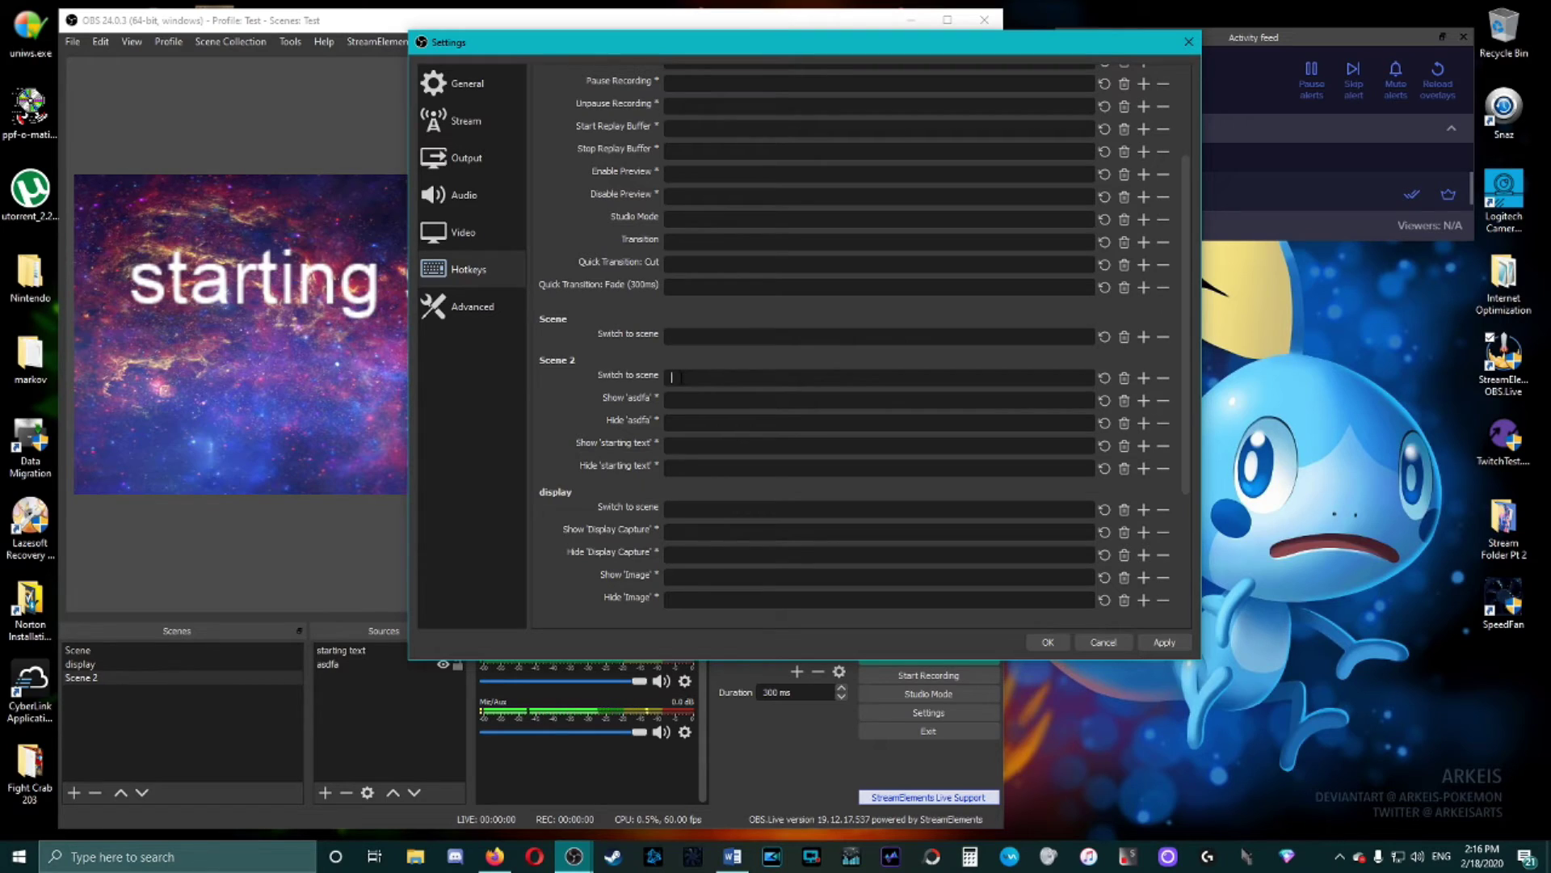
pyautogui.click(683, 420)
# Step: Examine the hotkey options for showing and hiding sources and for muting or push-to-talk on Desktop Audio and Mic/Aux
pyautogui.scroll(3, 880, 487)
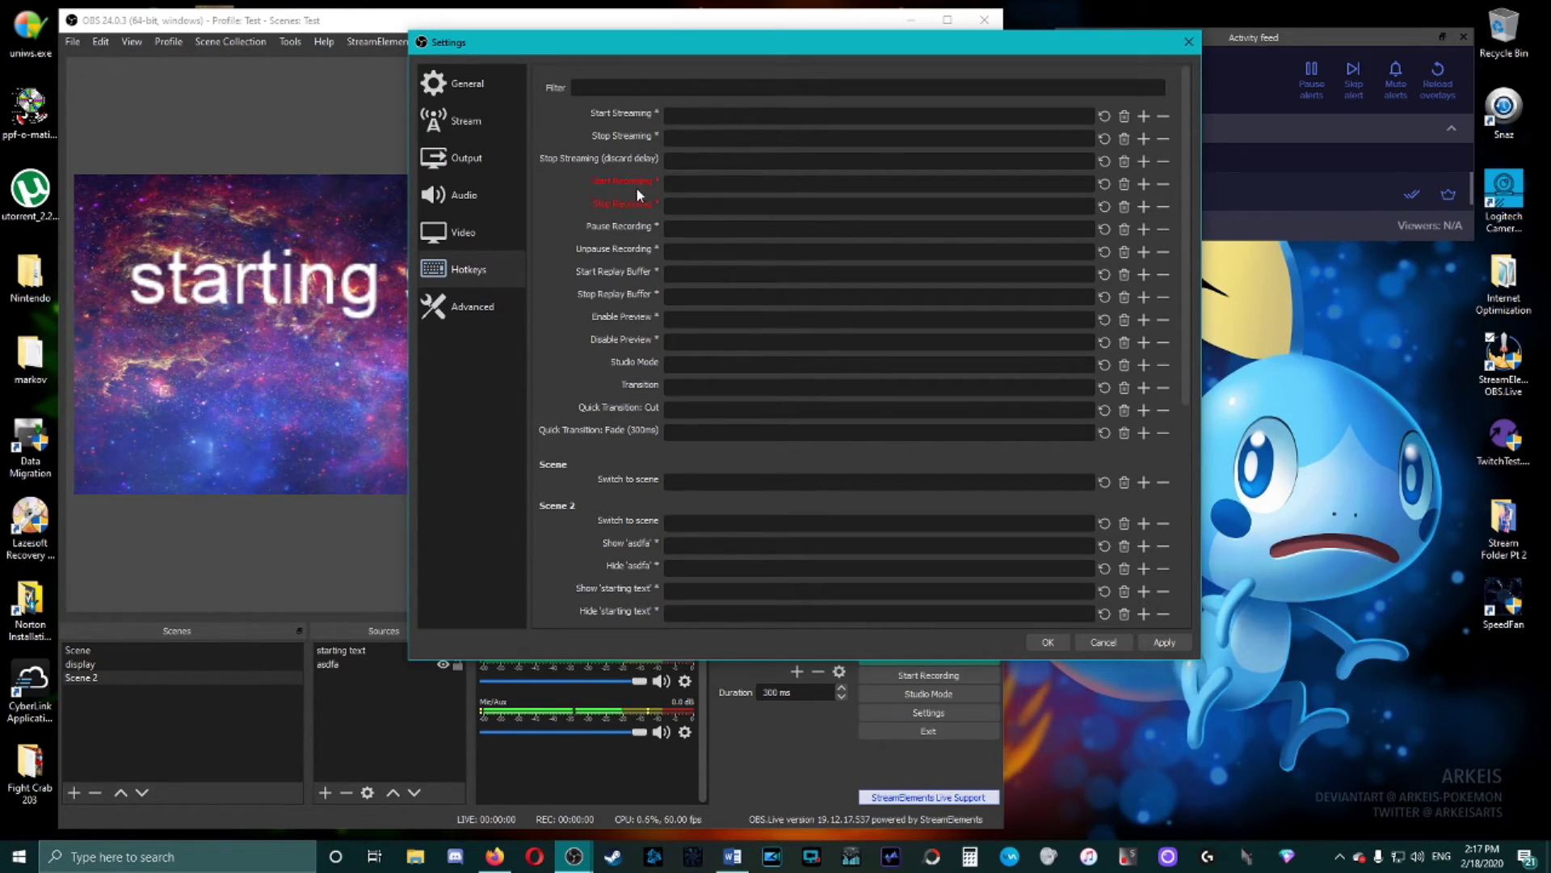
pyautogui.scroll(-2, 756, 349)
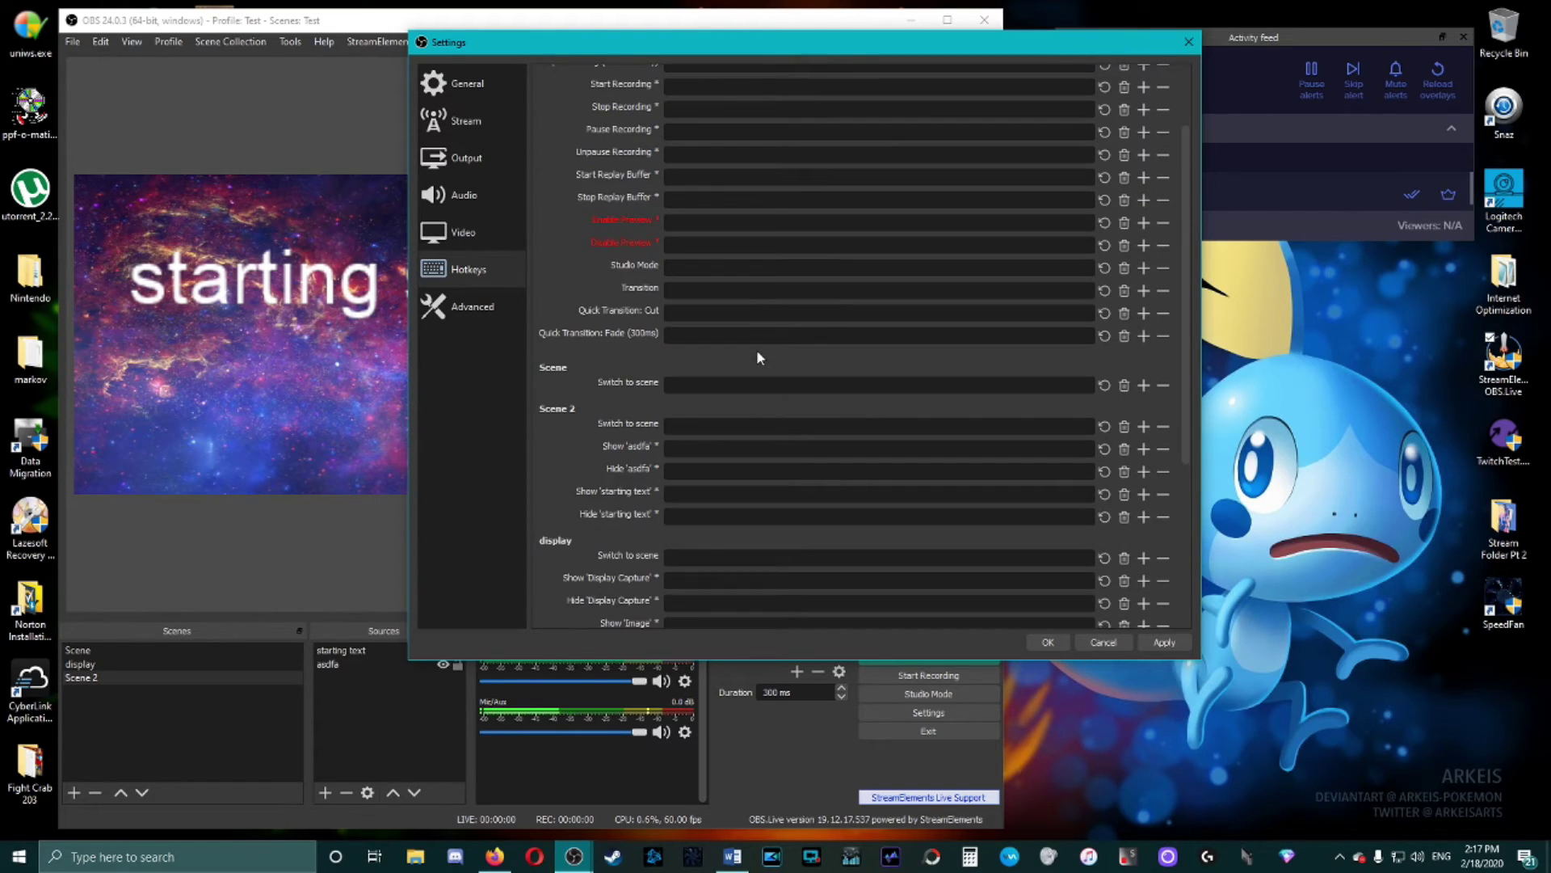
pyautogui.scroll(2, 757, 349)
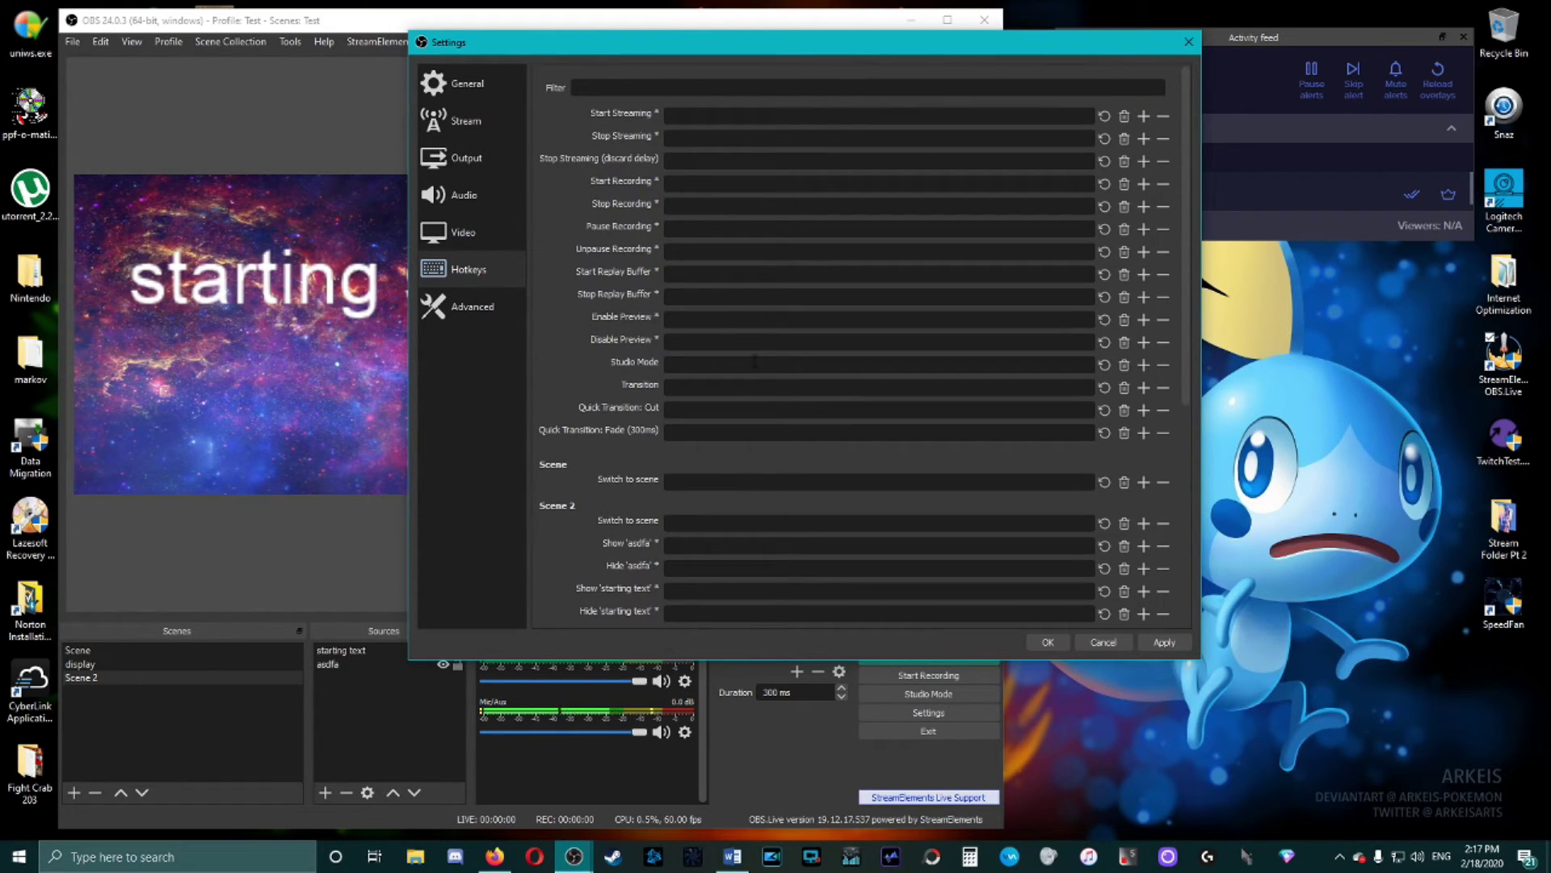
pyautogui.scroll(-5, 754, 361)
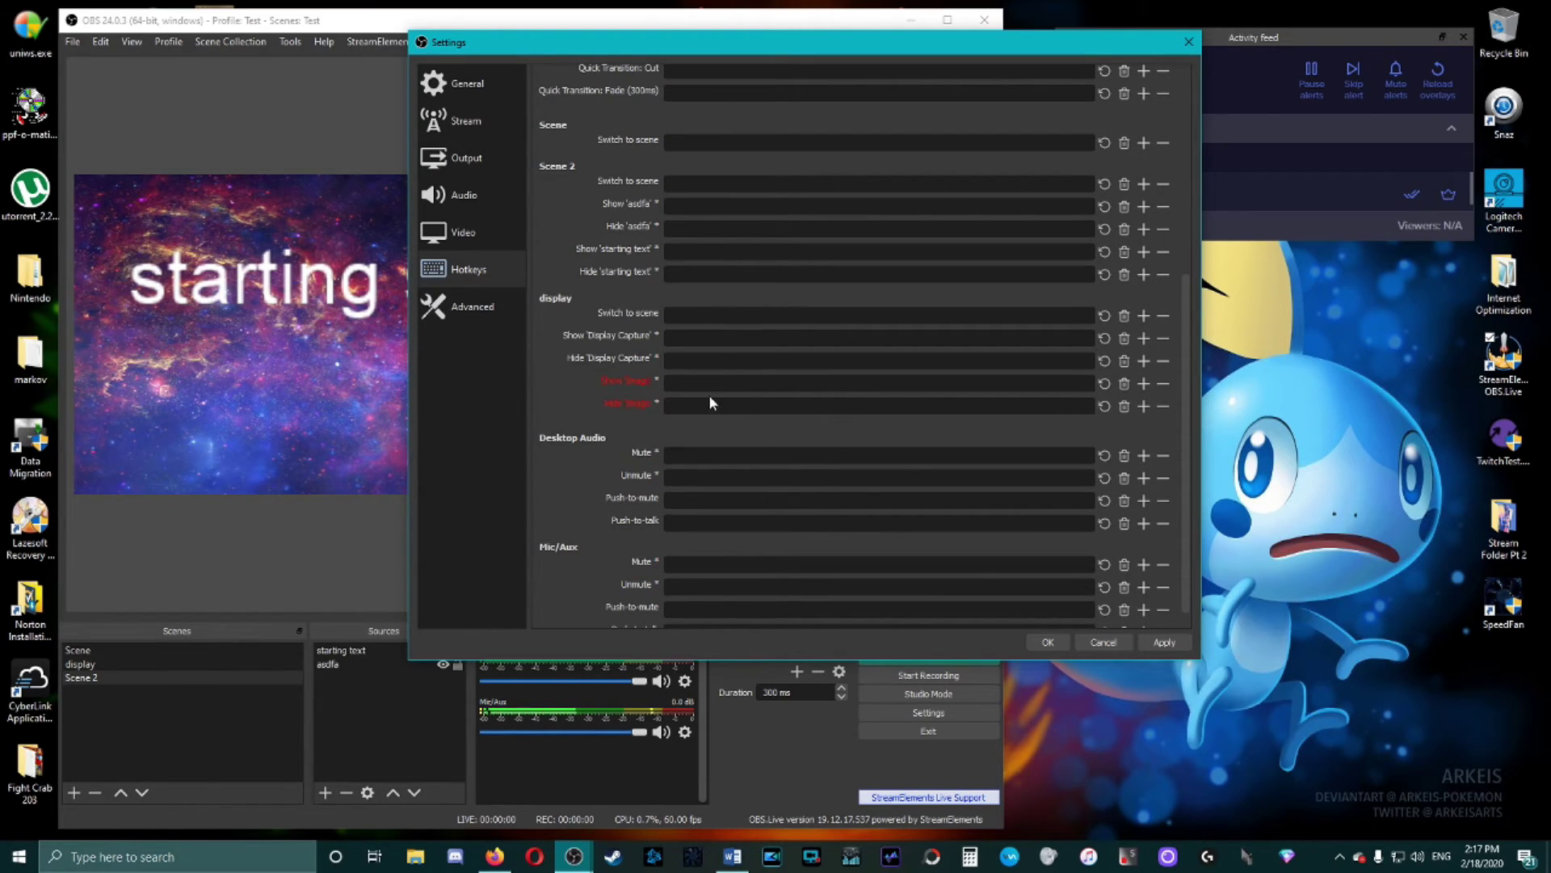
pyautogui.scroll(-1, 709, 394)
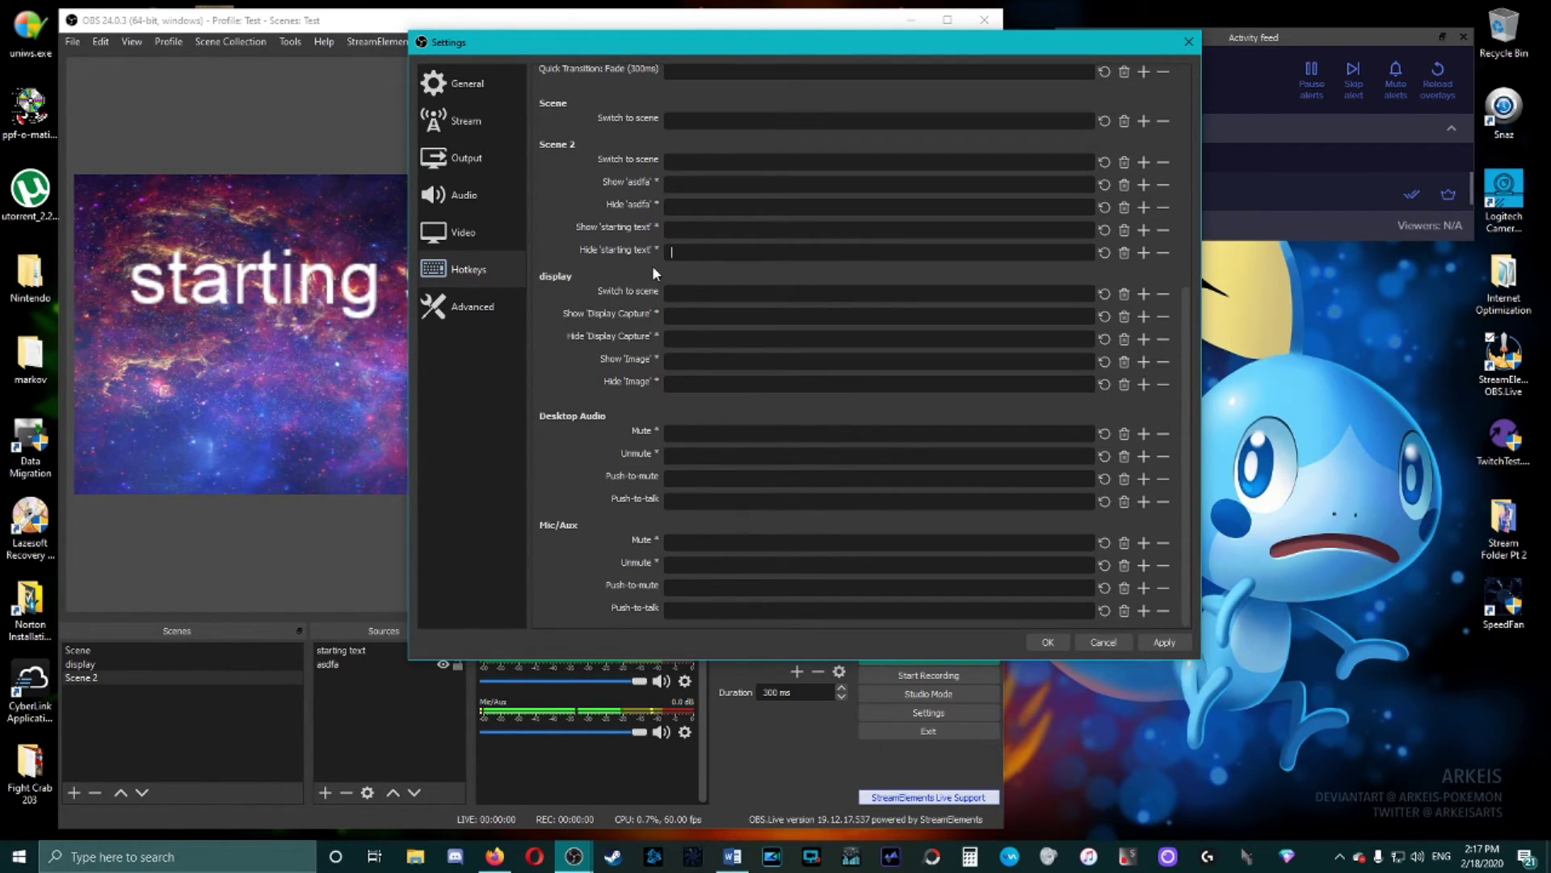
pyautogui.scroll(2, 761, 349)
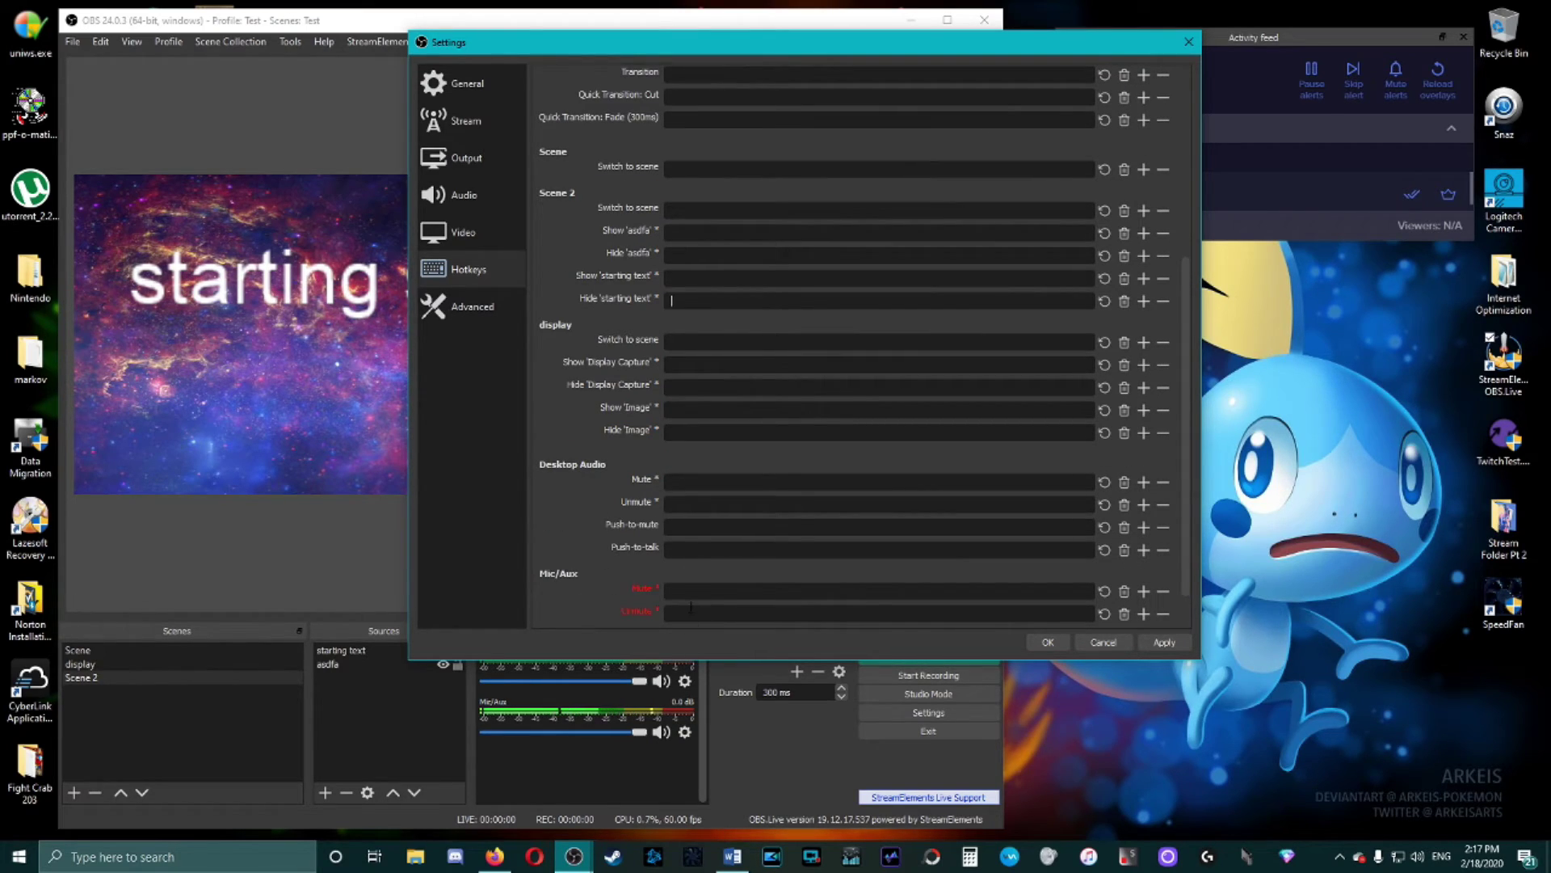
pyautogui.scroll(-2, 695, 598)
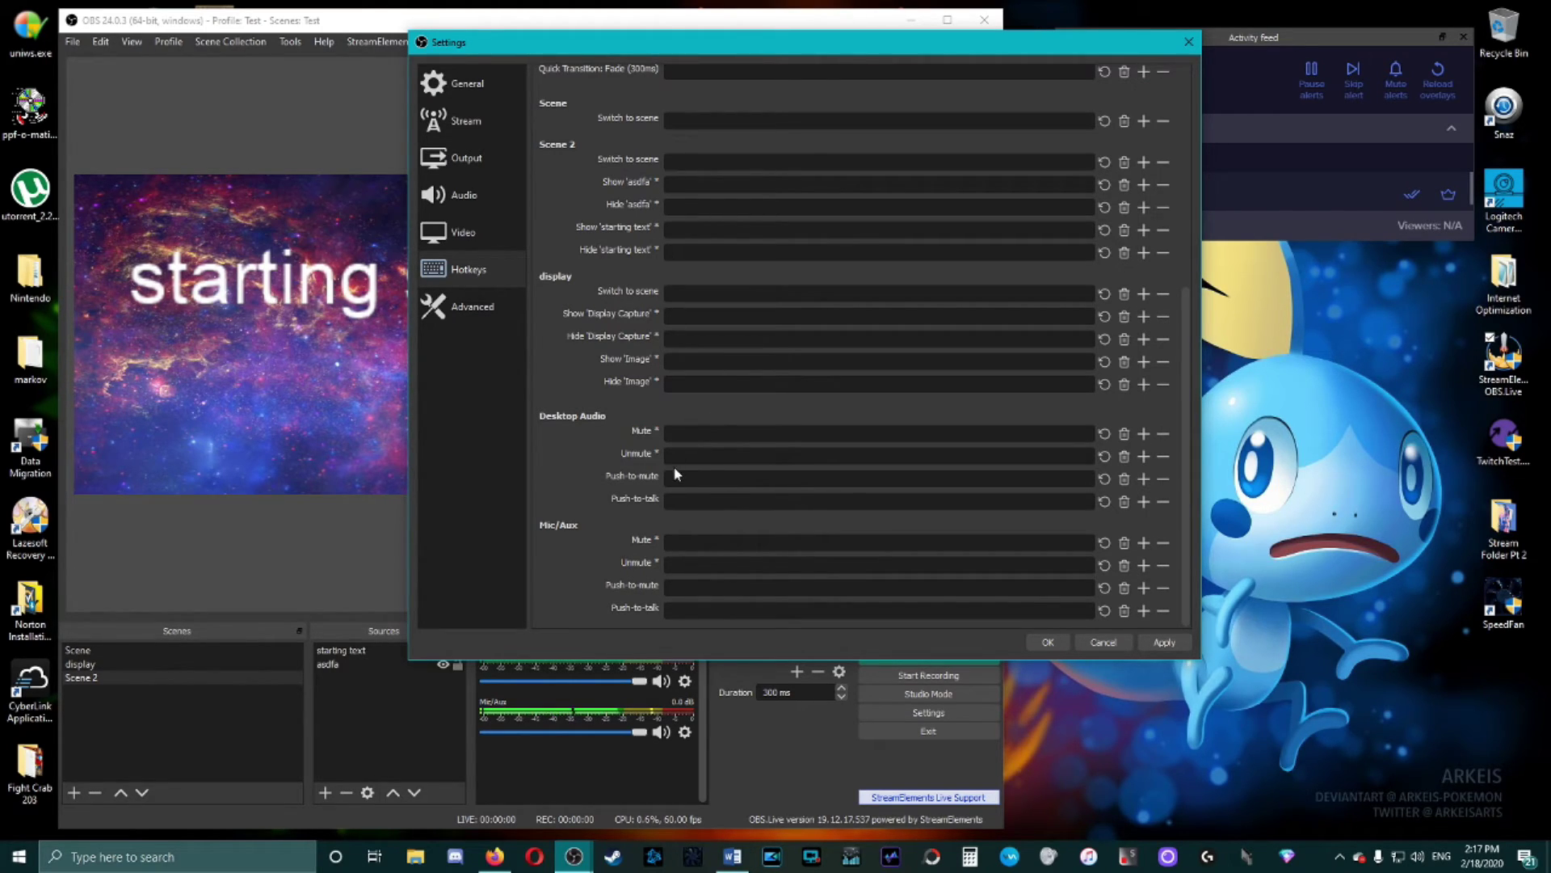
pyautogui.scroll(4, 687, 522)
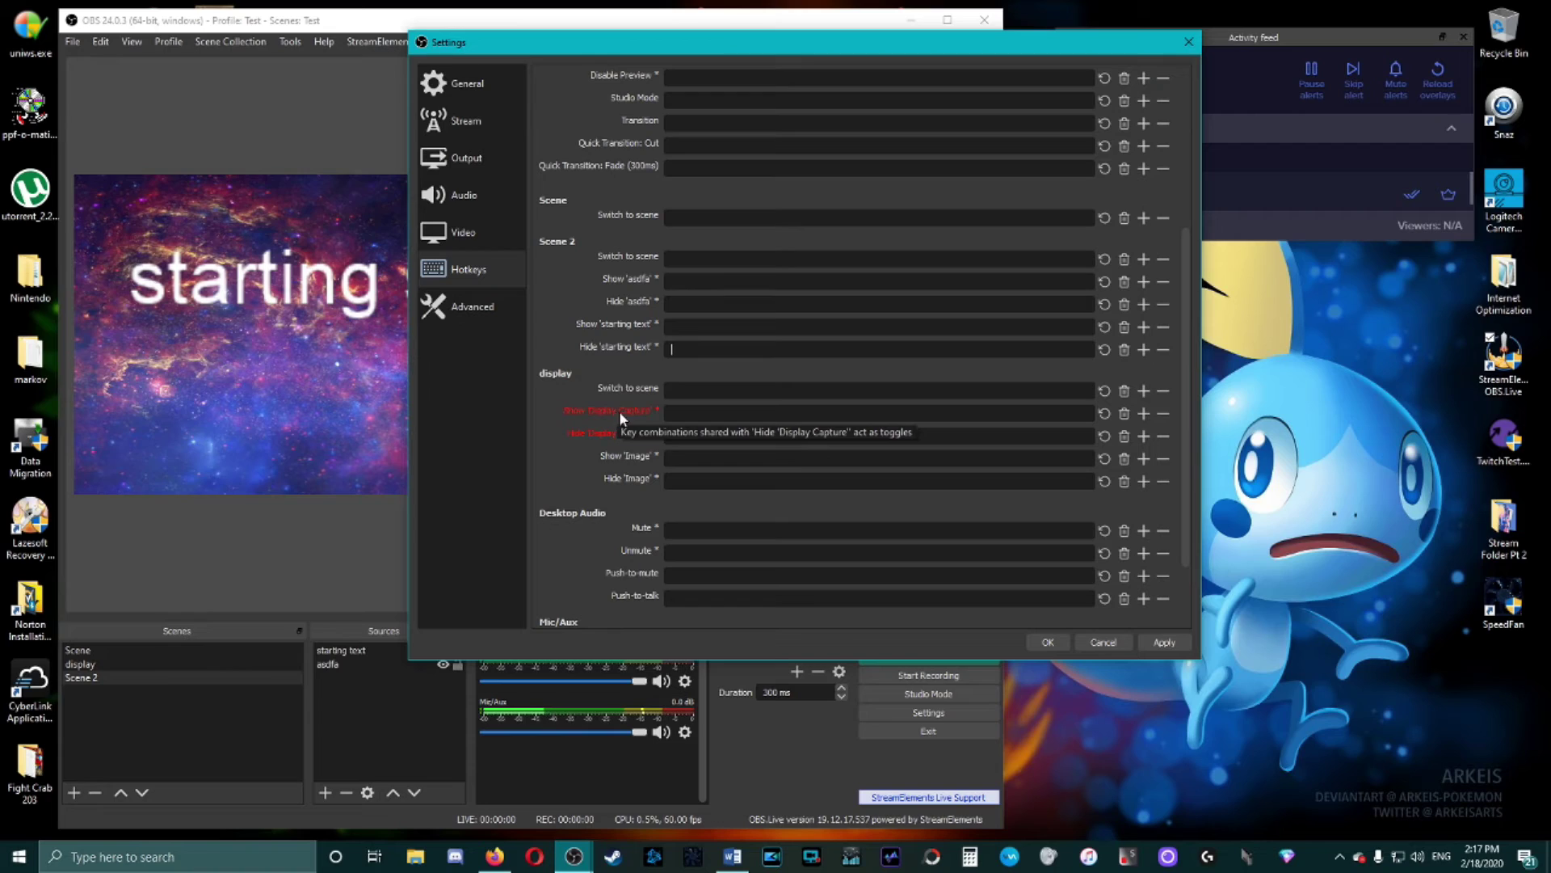
pyautogui.scroll(2, 709, 367)
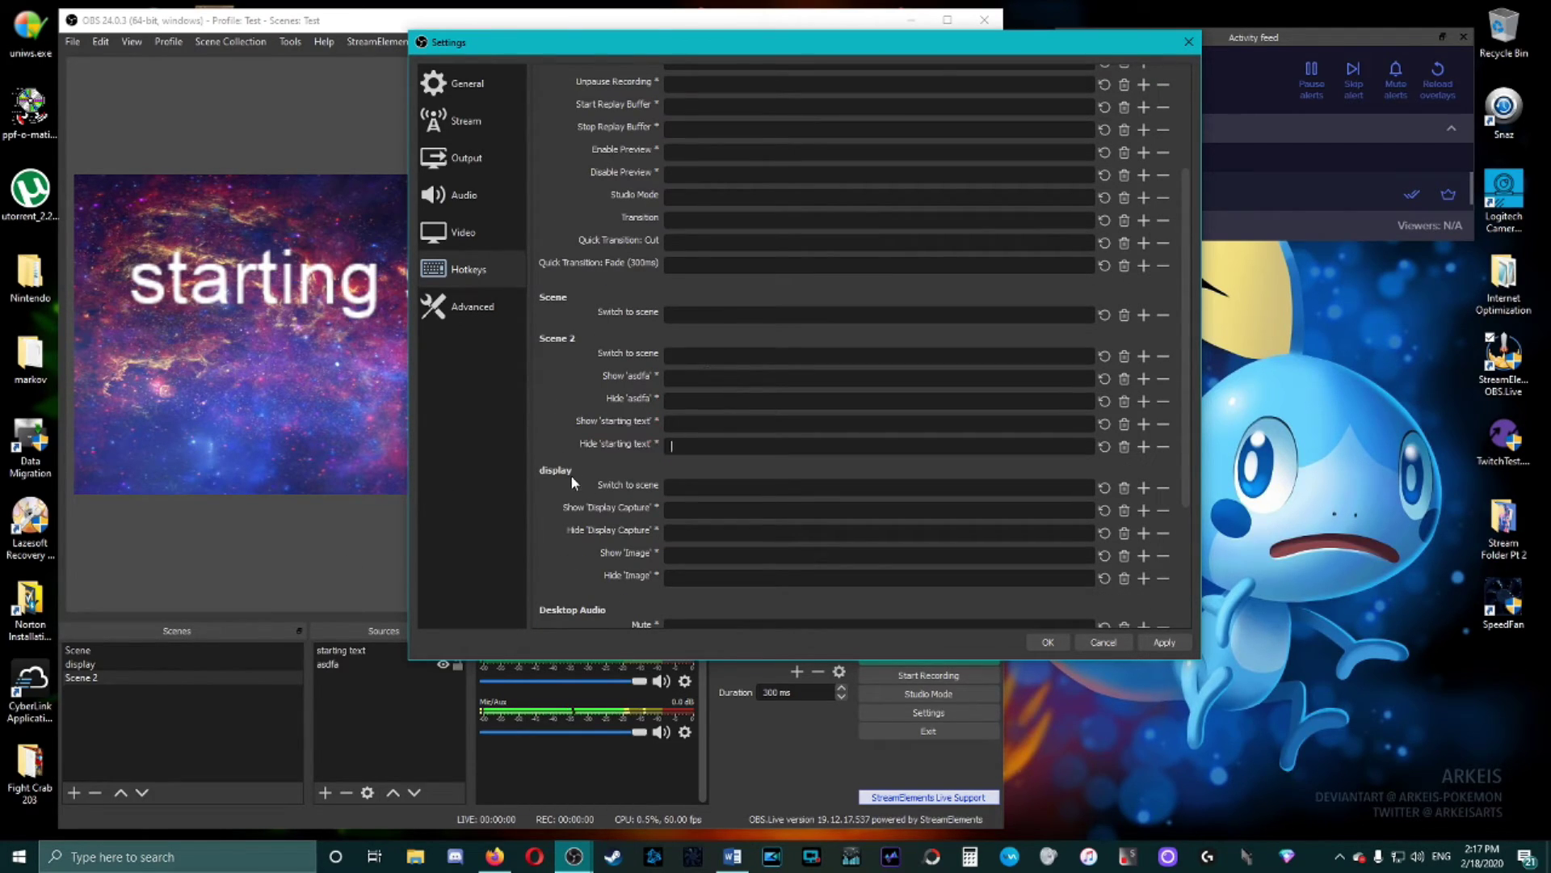
# Step: Assign K as the hotkey for switching to the display scene and L for switching to Scene 2
pyautogui.click(715, 485)
pyautogui.press('k')
pyautogui.scroll(-2, 716, 486)
pyautogui.scroll(1, 715, 486)
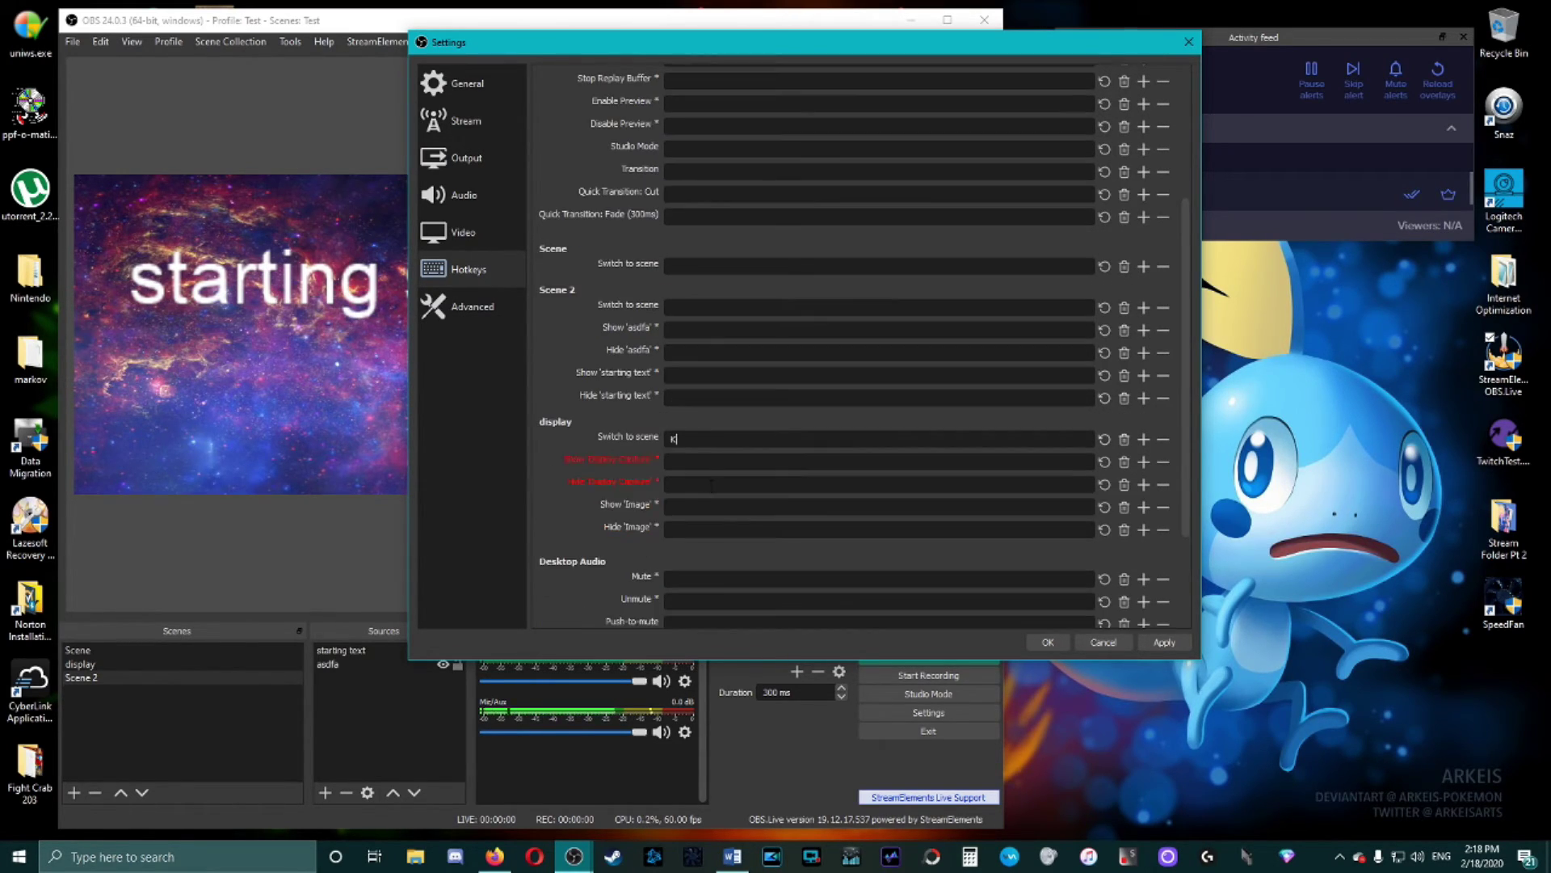
pyautogui.click(715, 307)
pyautogui.press('l')
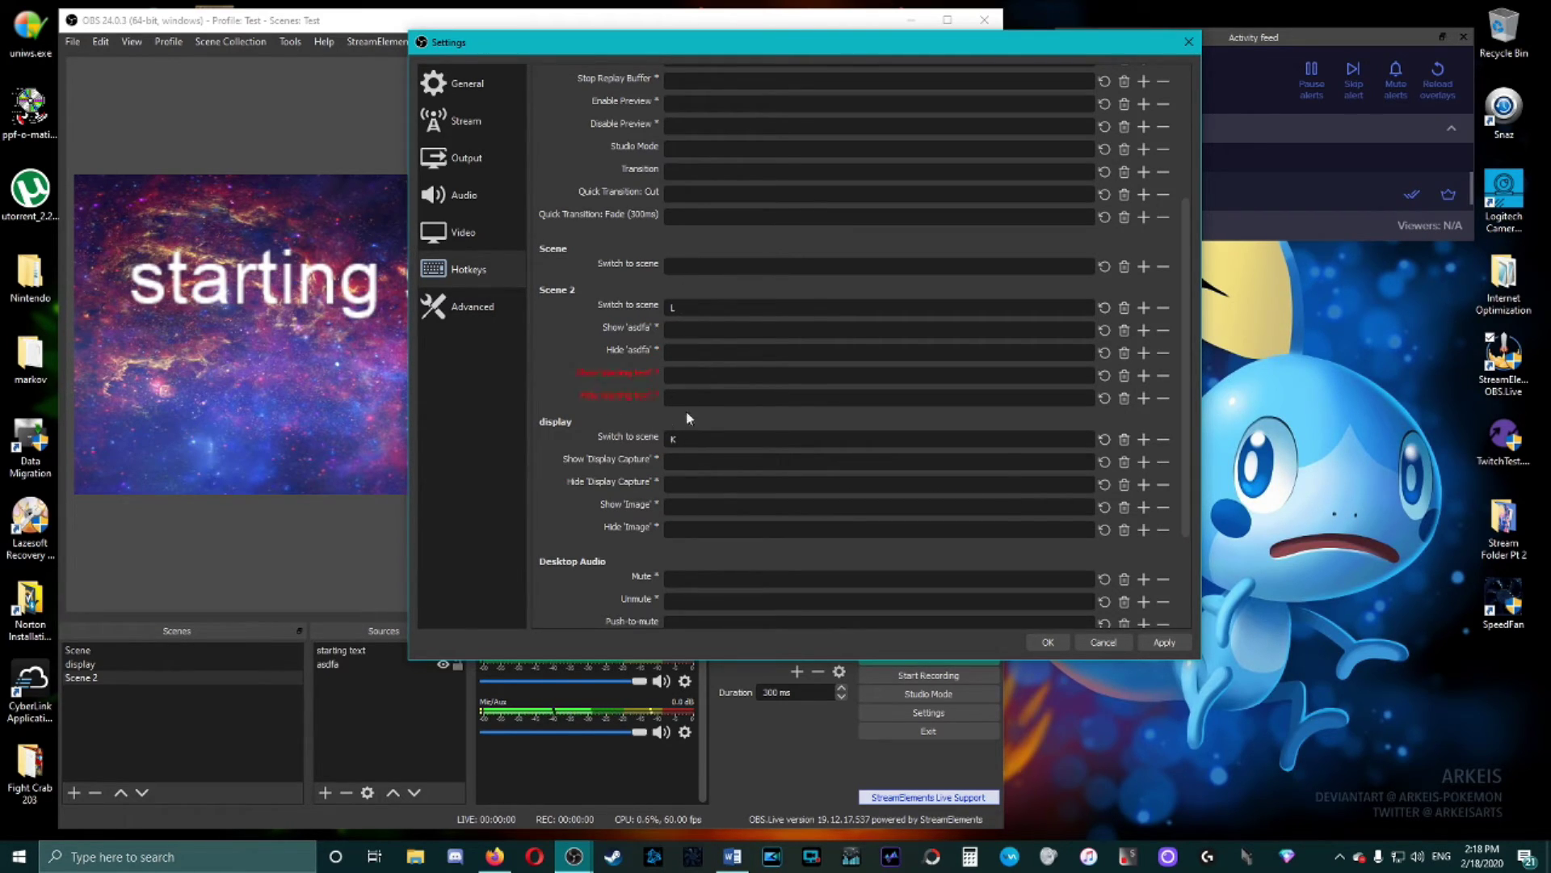
# Step: Assign O as the hotkey for showing the Display Capture source in the display scene
pyautogui.scroll(-3, 688, 483)
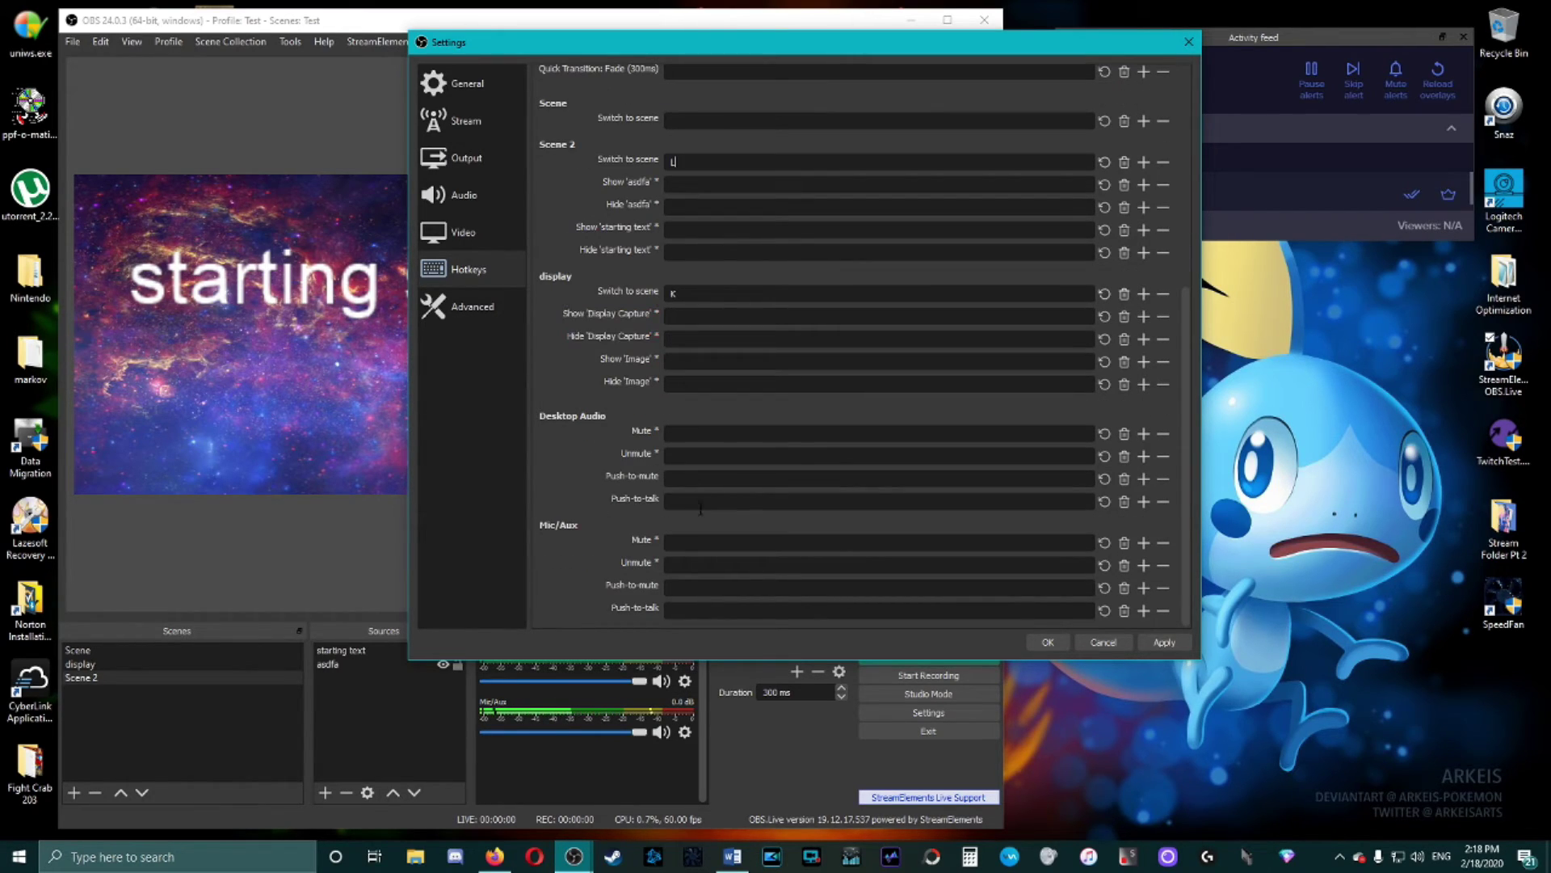
pyautogui.scroll(2, 715, 459)
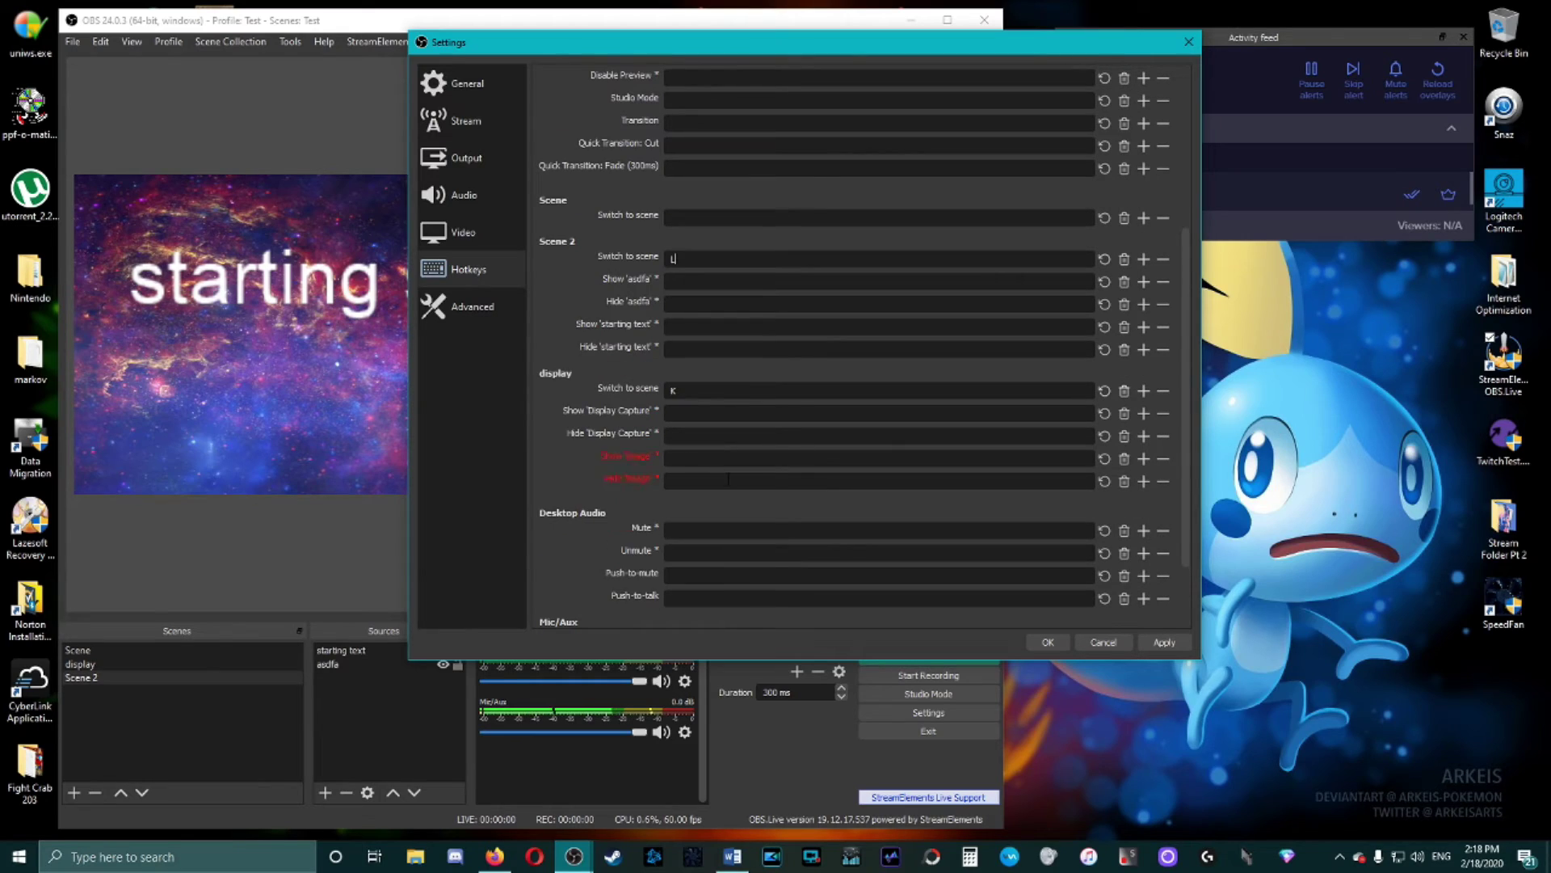
pyautogui.scroll(1, 715, 459)
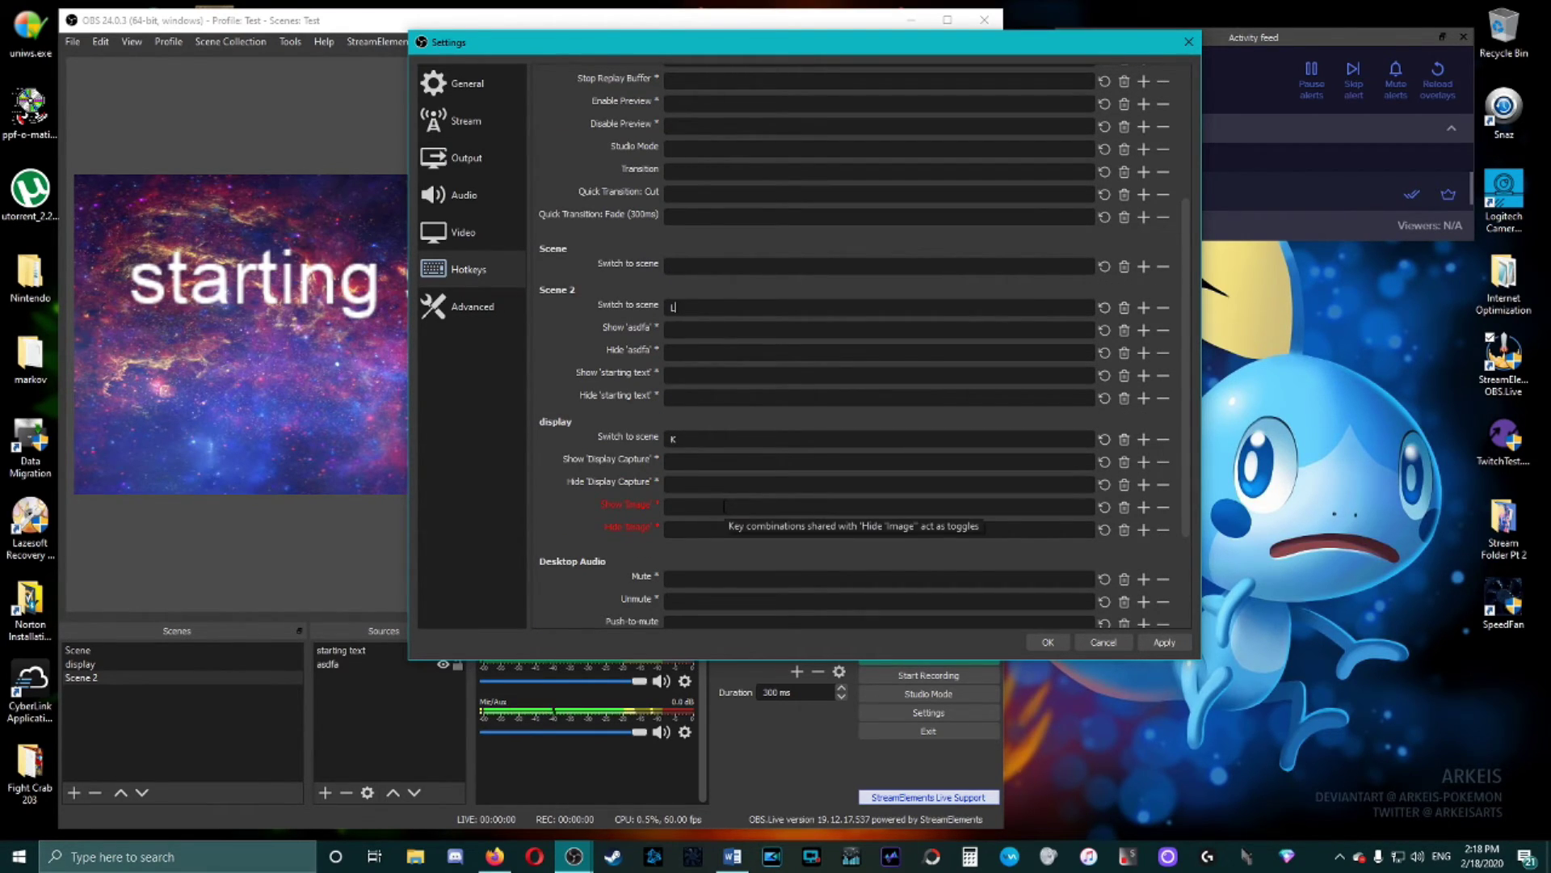
pyautogui.click(691, 459)
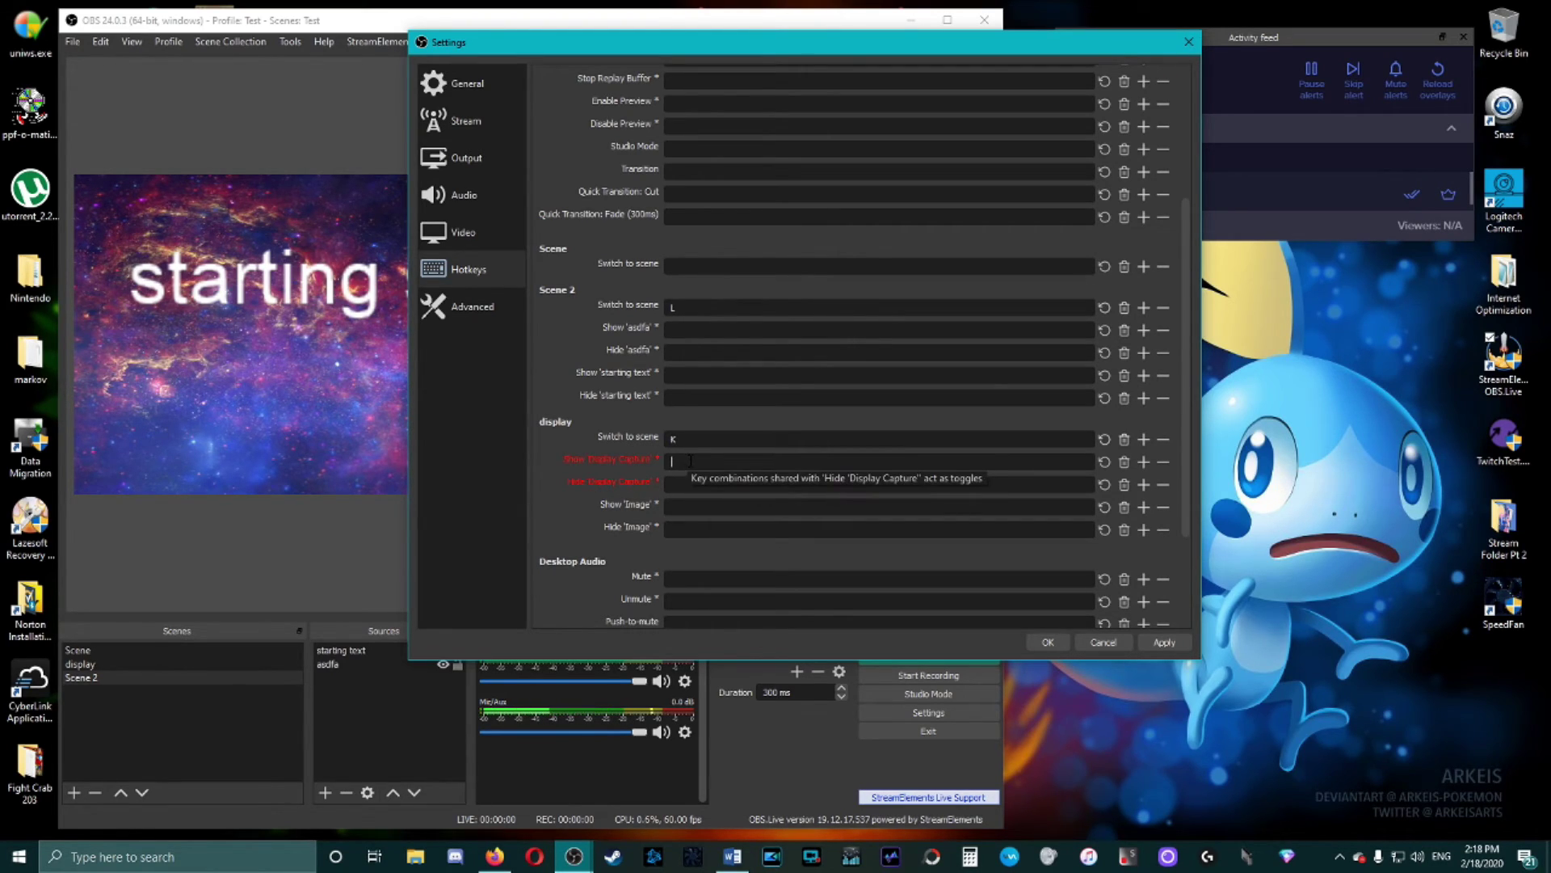
pyautogui.press('o')
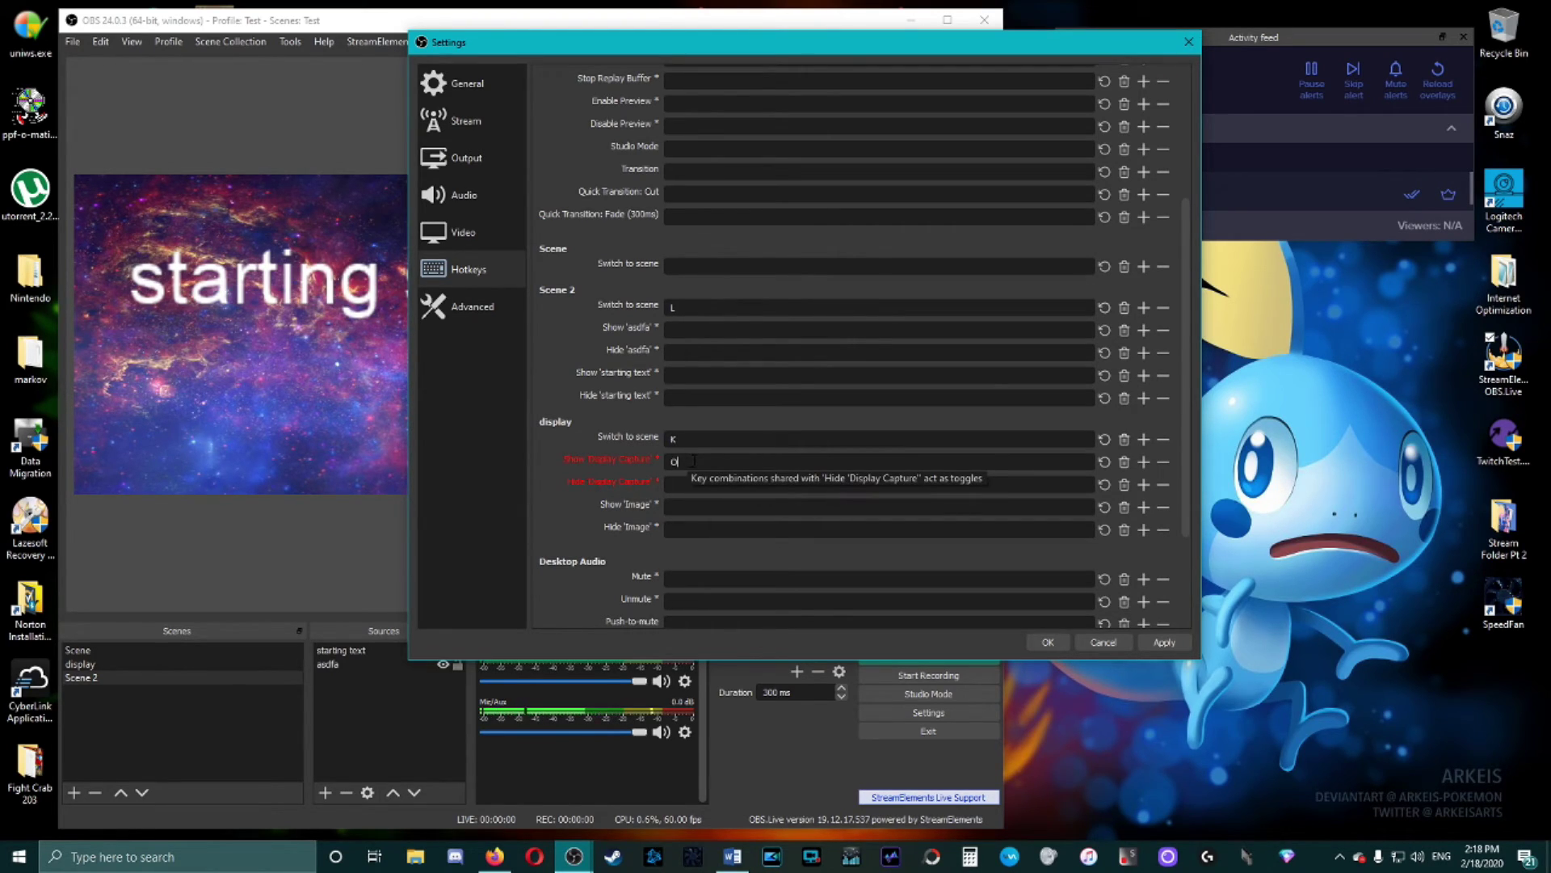
pyautogui.click(620, 458)
pyautogui.click(687, 478)
# Step: Save the hotkey settings and switch to the display scene
pyautogui.click(1043, 643)
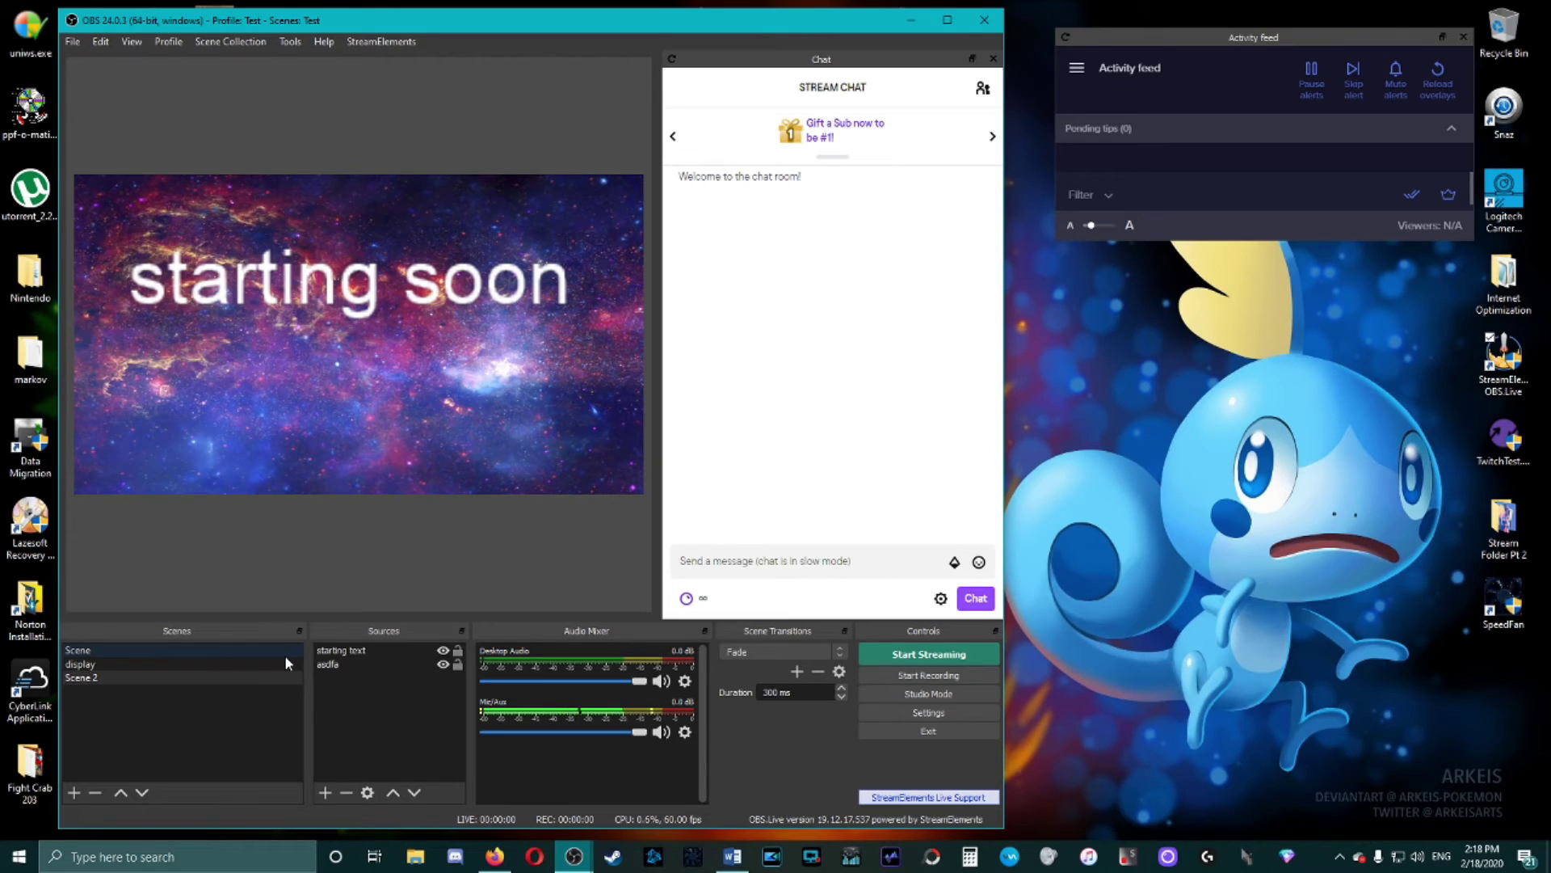
pyautogui.click(120, 662)
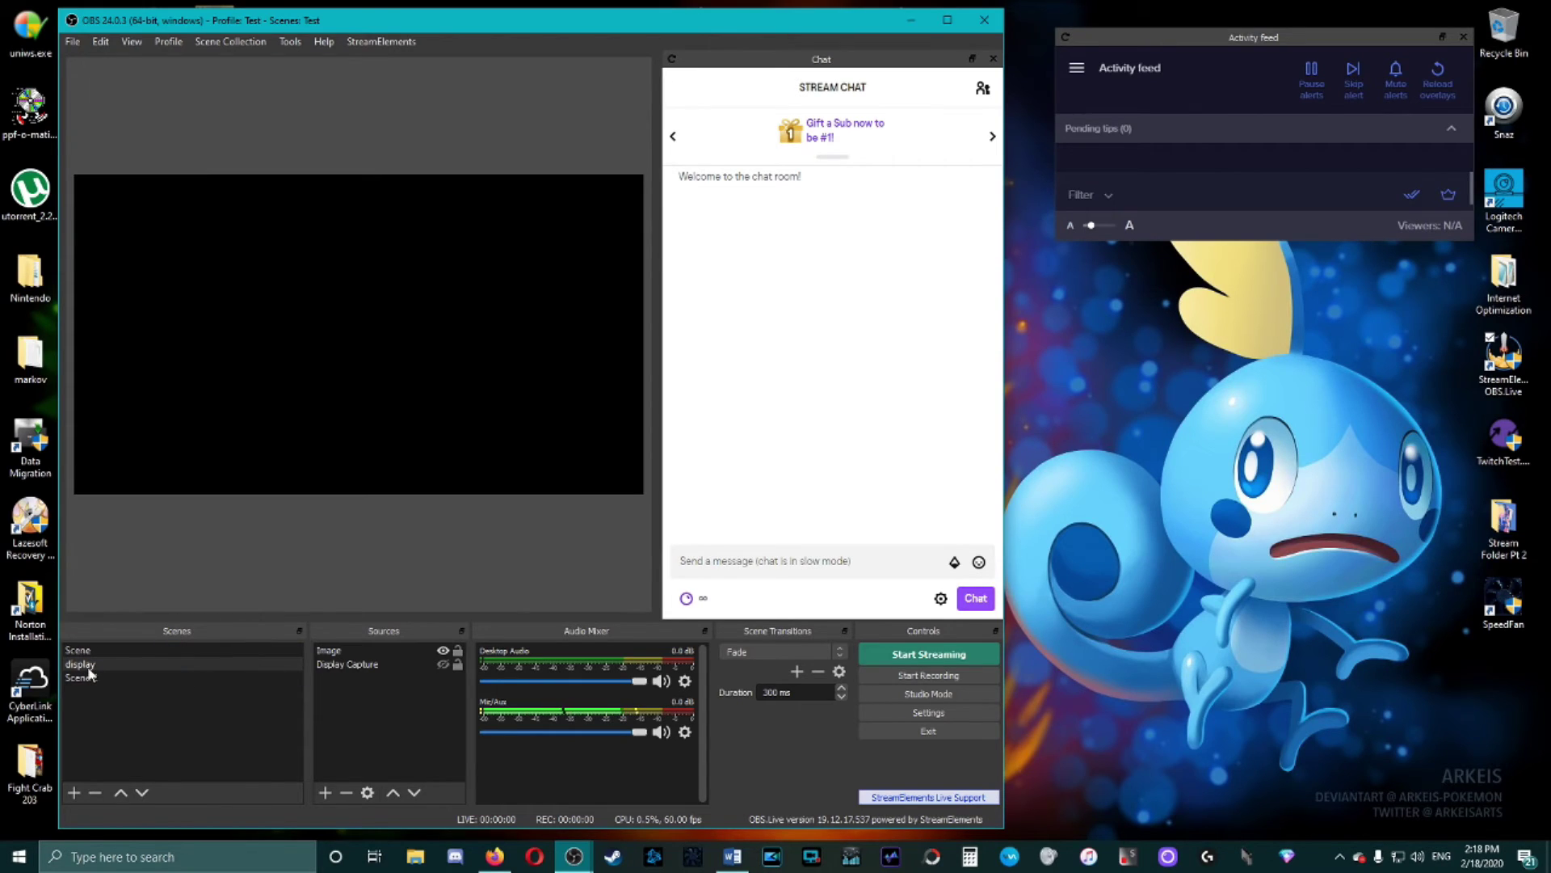
# Step: Show the Display Capture source and test the scene hotkeys by repeatedly switching between the display scene and Scene 2
pyautogui.click(443, 664)
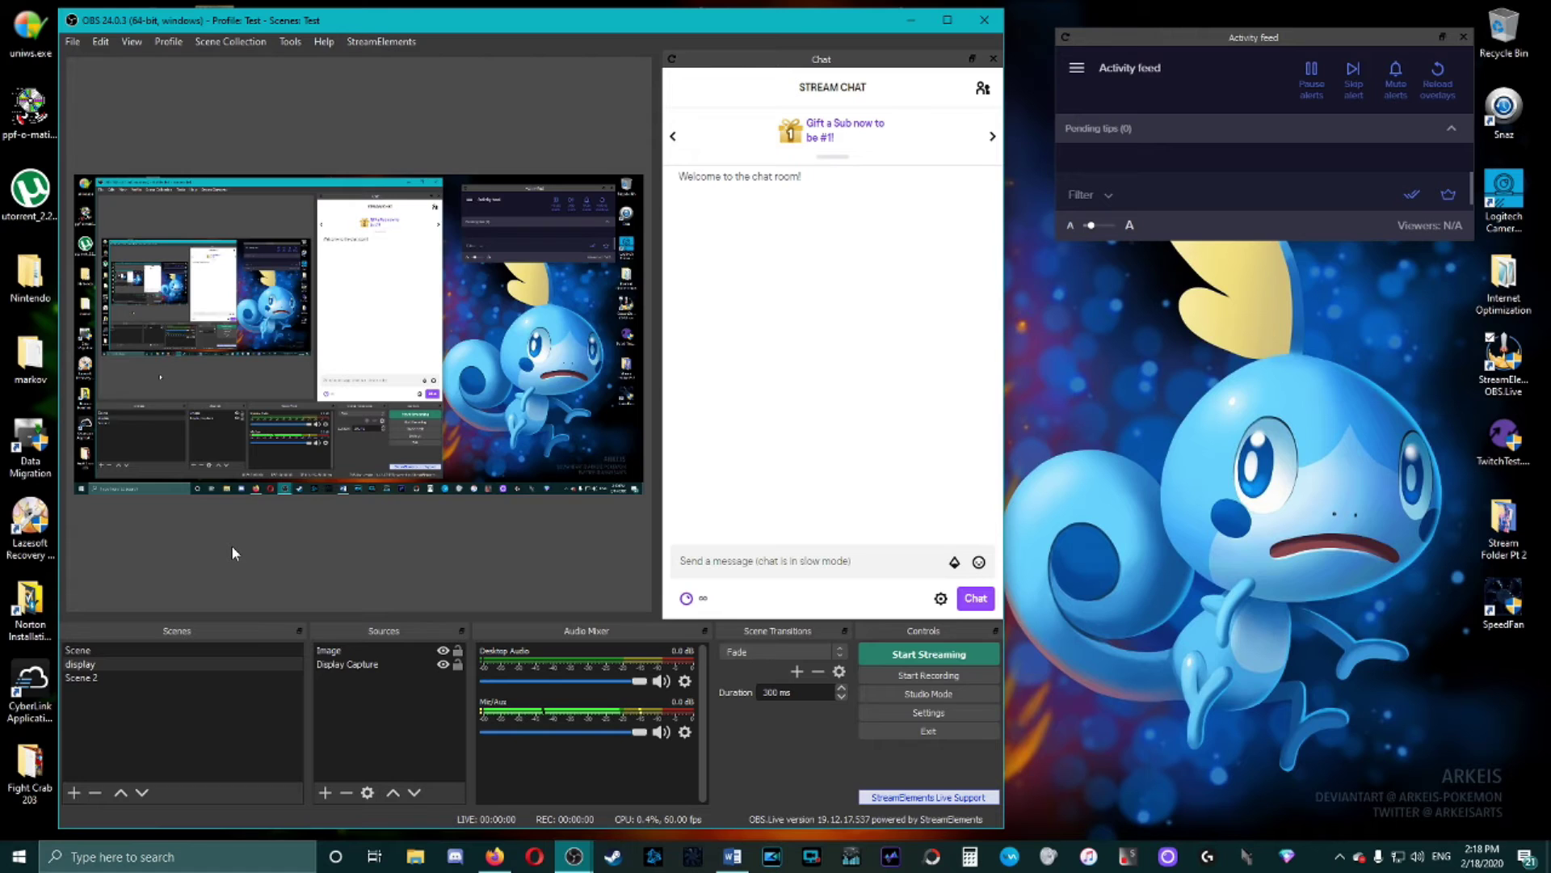
pyautogui.press('space')
pyautogui.press('Down')
pyautogui.press('Up')
pyautogui.press('Down')
pyautogui.press('Up')
pyautogui.press('Down')
pyautogui.press('Up')
pyautogui.press('Down')
pyautogui.press('Up')
pyautogui.press('Down')
pyautogui.press('Up')
pyautogui.press('Down')
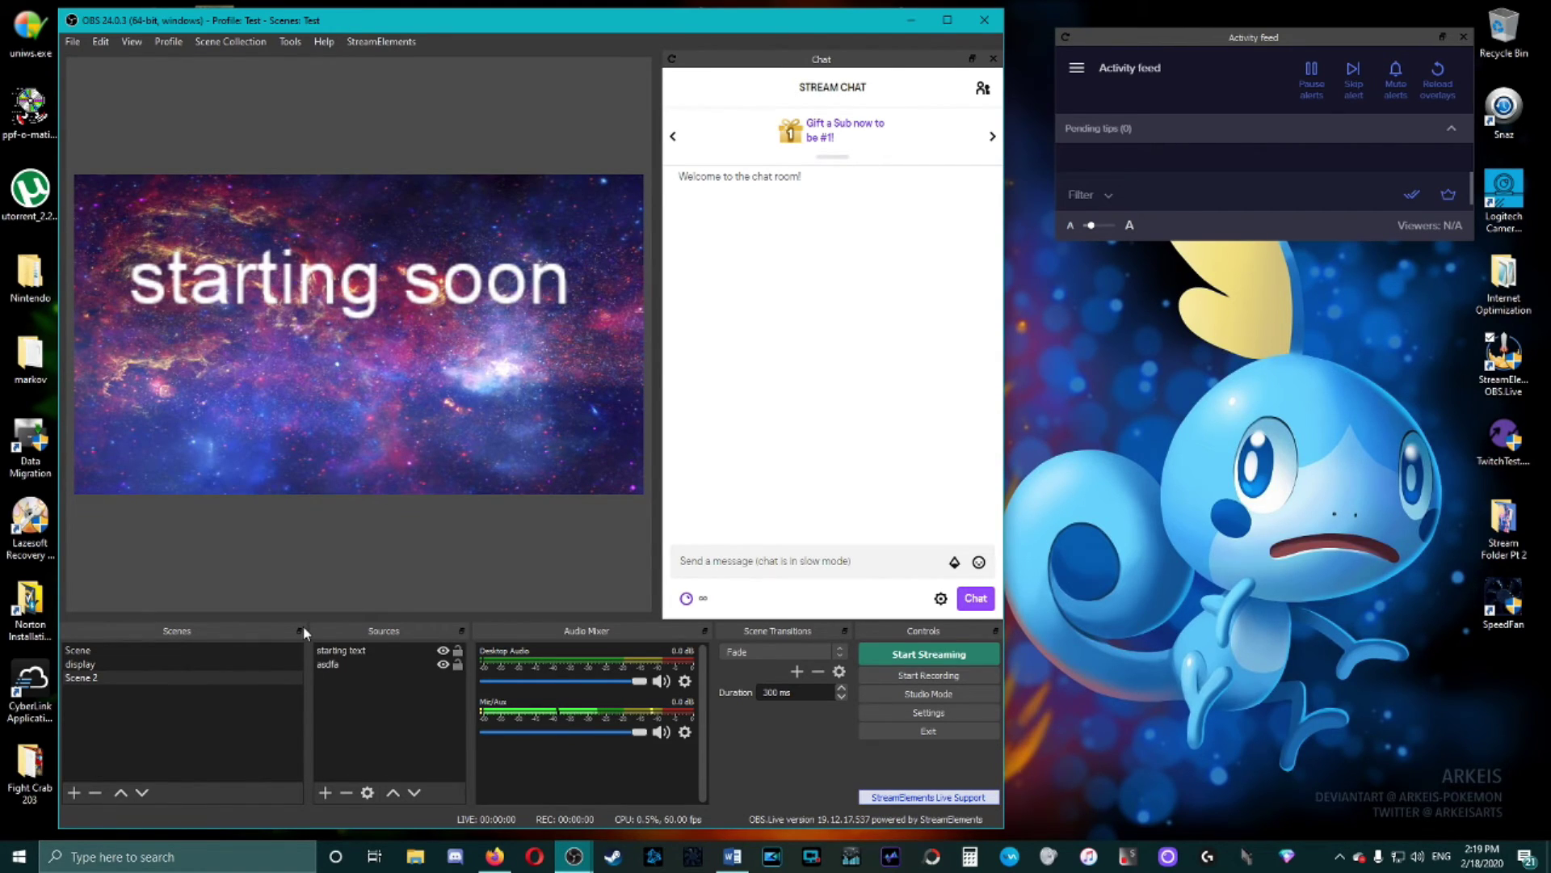
pyautogui.press('F2')
pyautogui.press('F3')
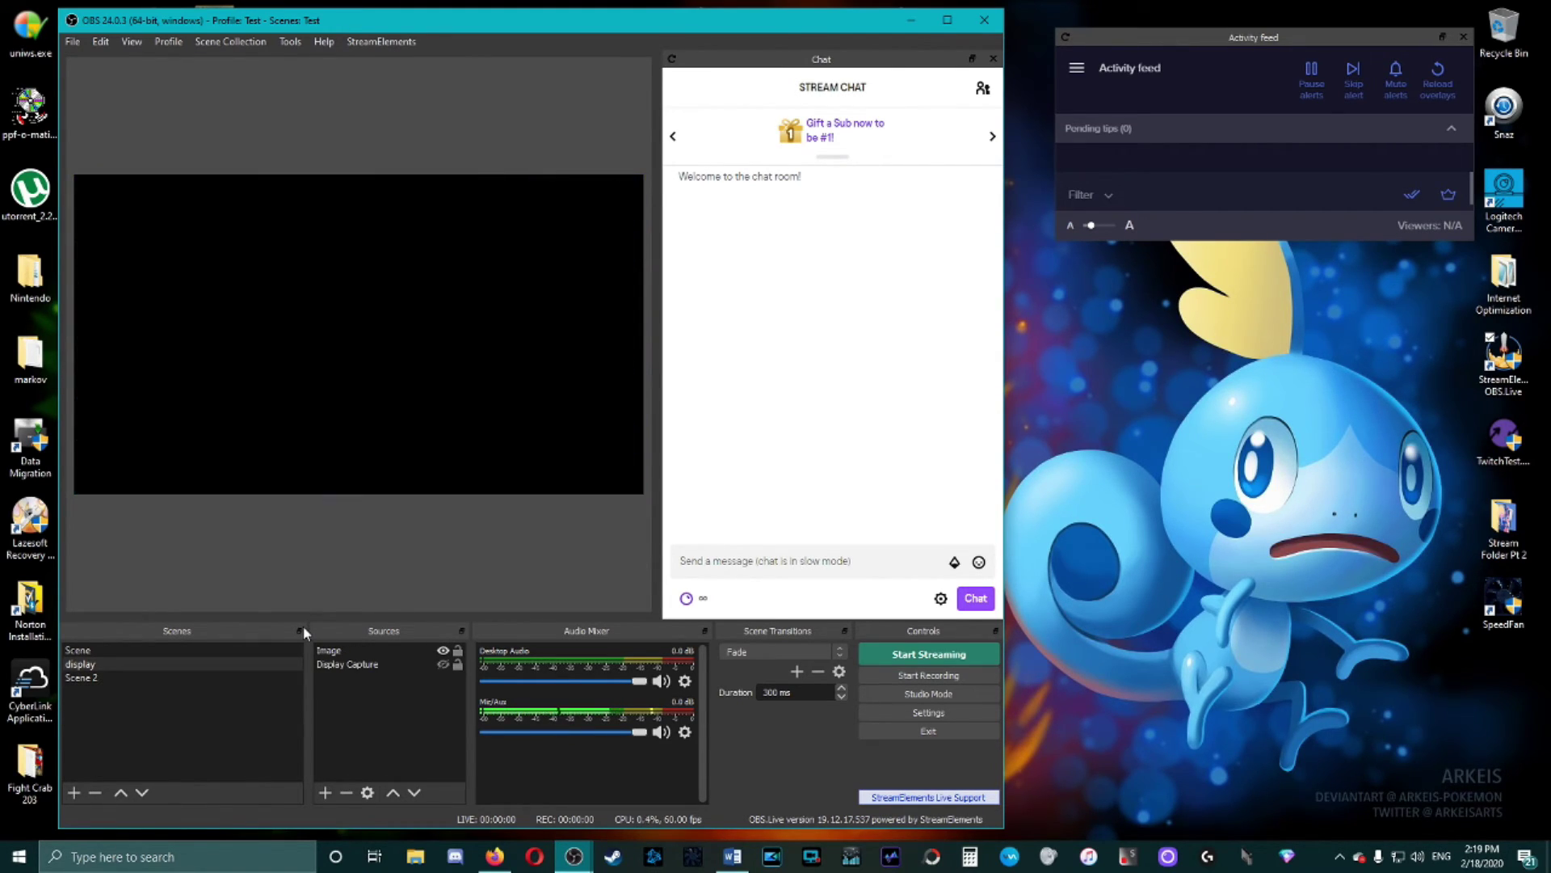
# Step: Clear the hotkeys for switching to display and Scene 2 and for showing and hiding Display Capture, and apply the changes
pyautogui.click(926, 713)
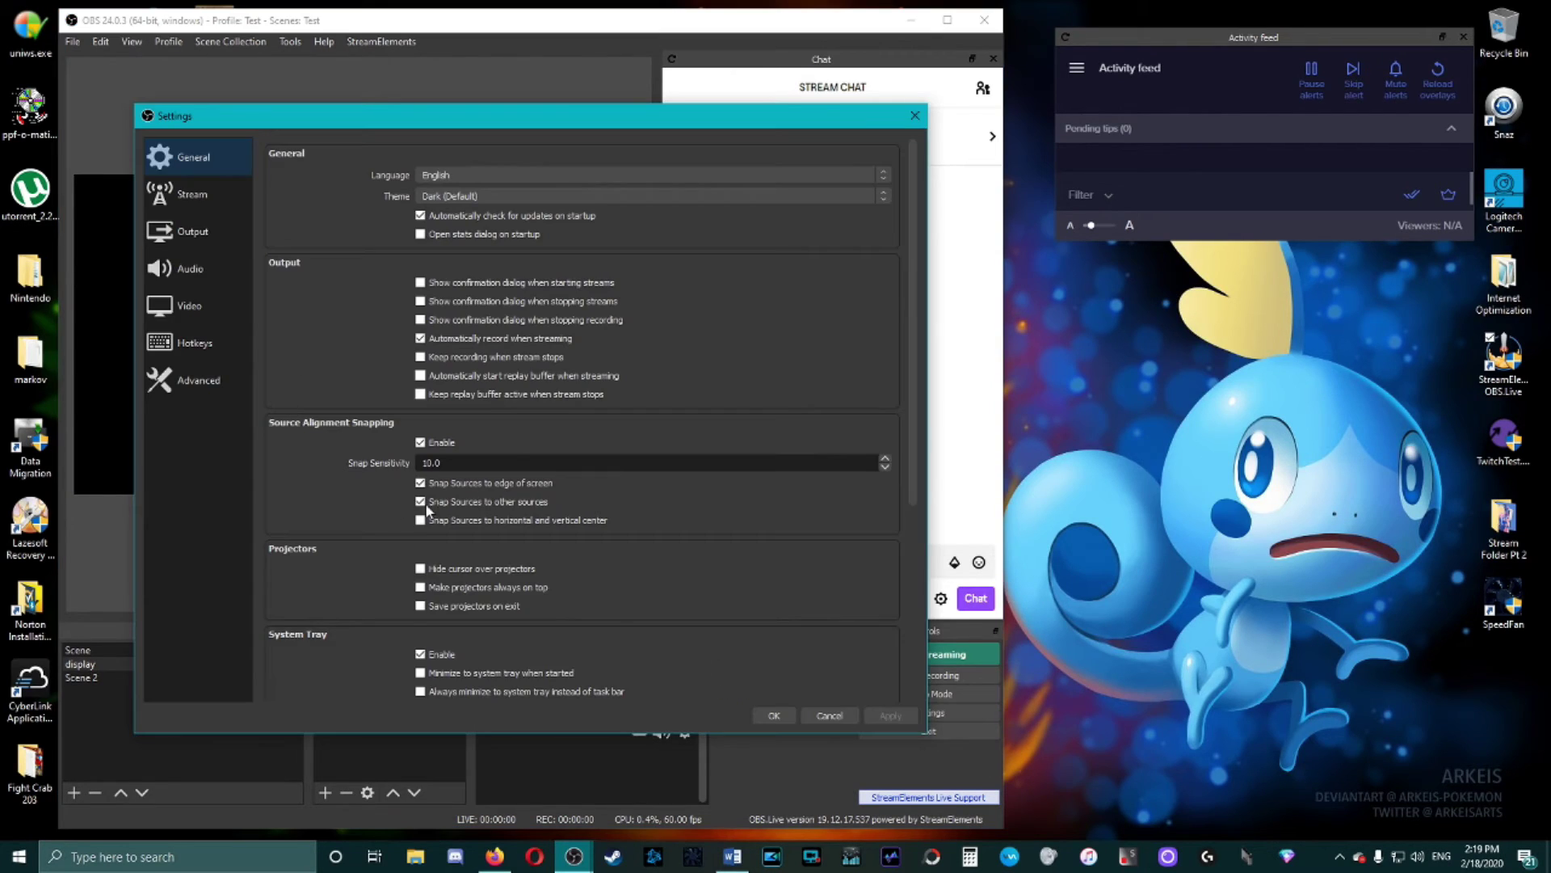
pyautogui.click(198, 344)
pyautogui.scroll(-5, 325, 383)
pyautogui.scroll(5, 327, 387)
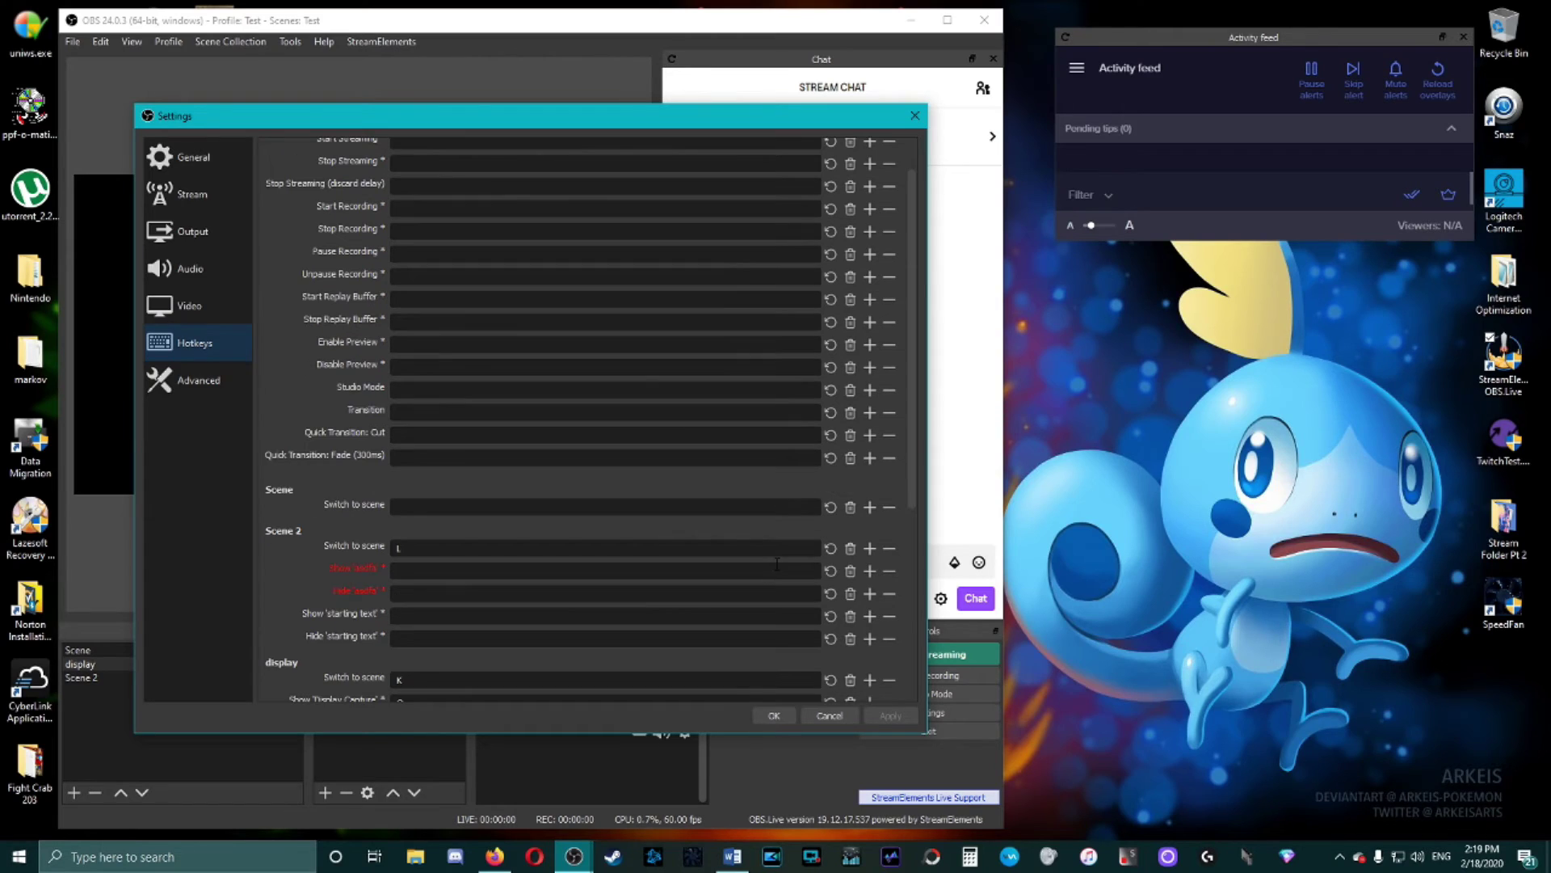
pyautogui.click(848, 679)
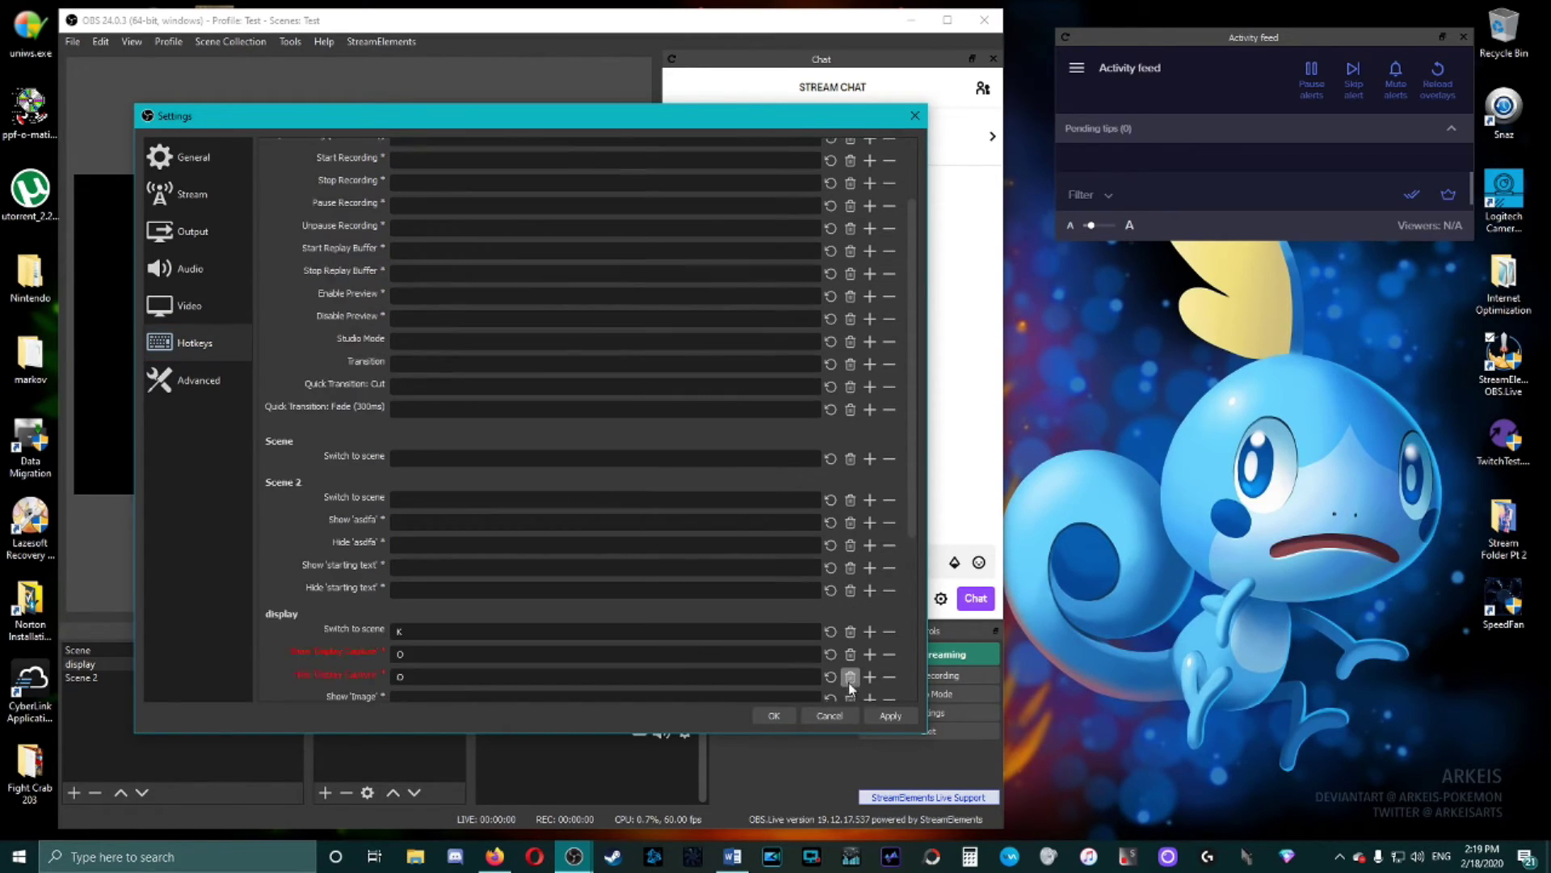
pyautogui.scroll(-1, 848, 681)
pyautogui.click(850, 606)
pyautogui.click(850, 629)
pyautogui.click(890, 715)
pyautogui.scroll(3, 417, 440)
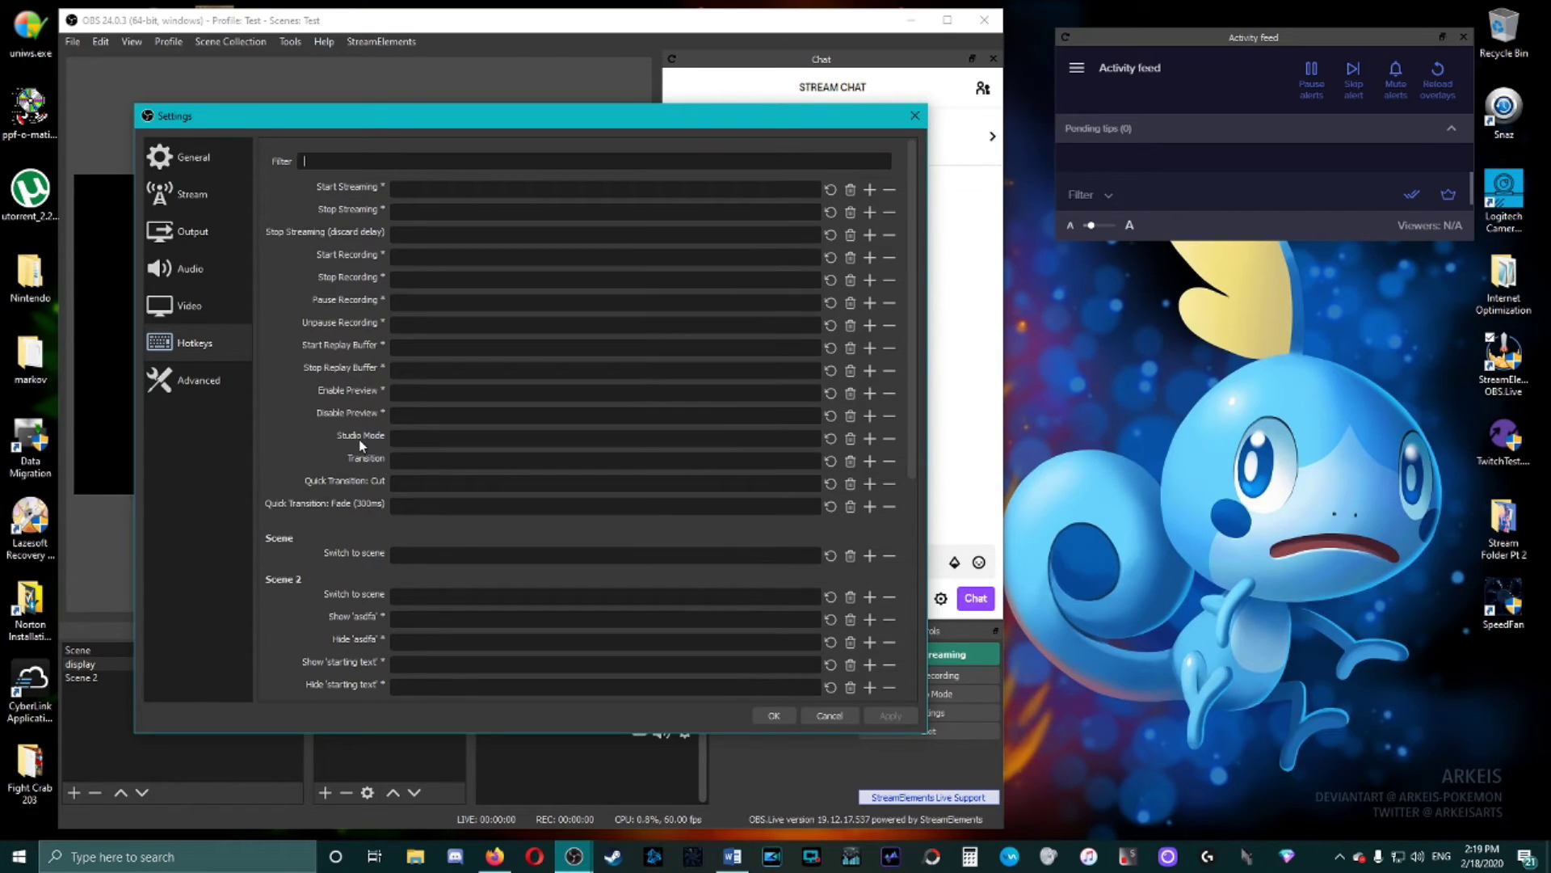
# Step: Examine the advanced settings, including the process priority options, and leave them without making changes
pyautogui.click(201, 380)
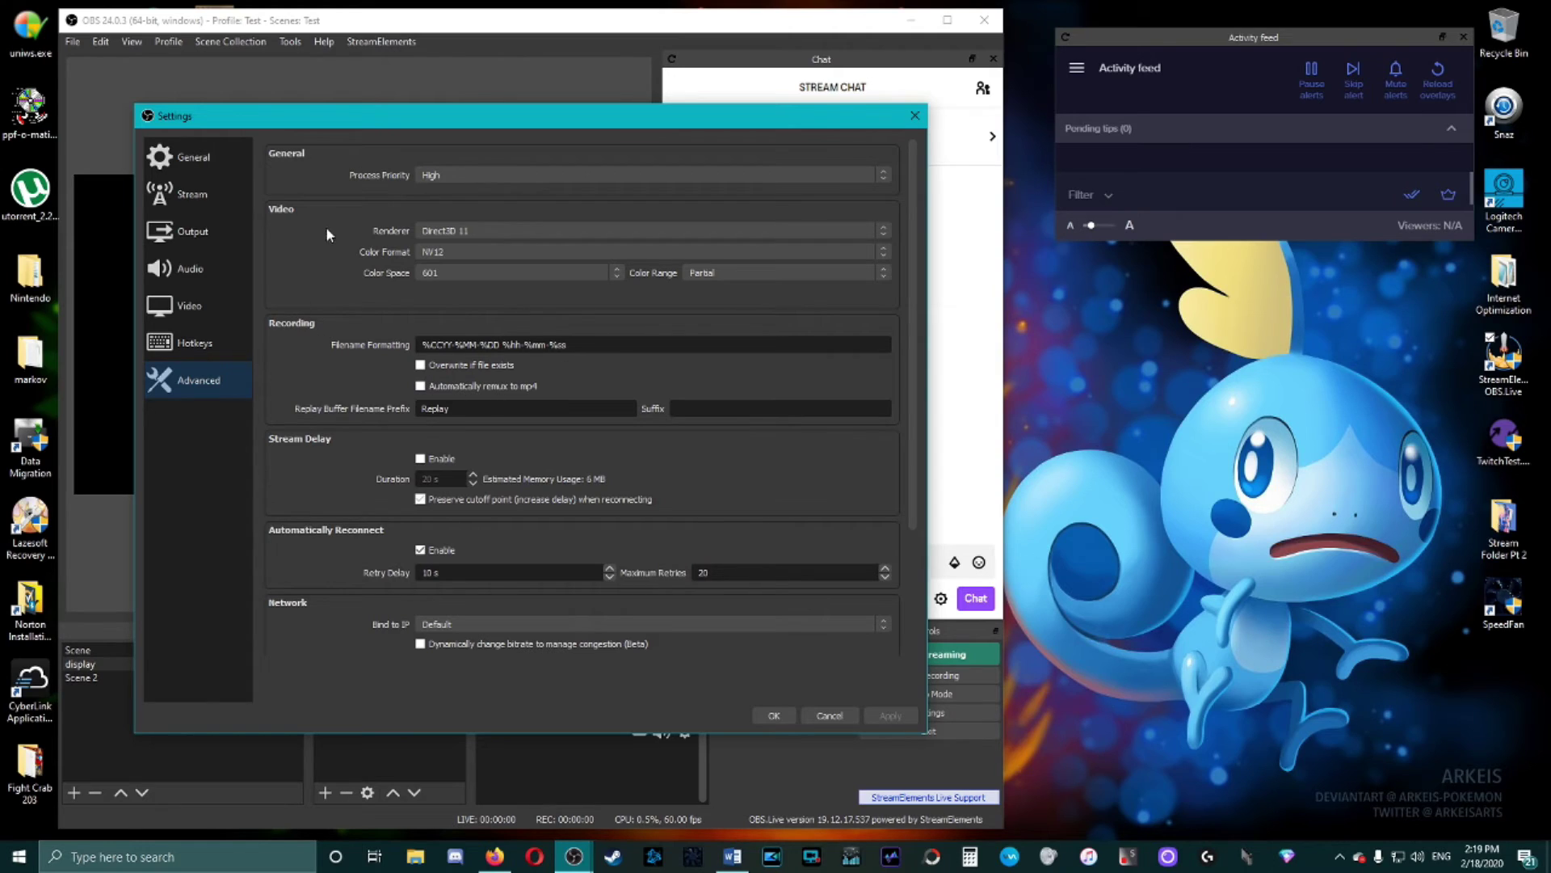
pyautogui.moveTo(912, 333); pyautogui.dragTo(921, 537)
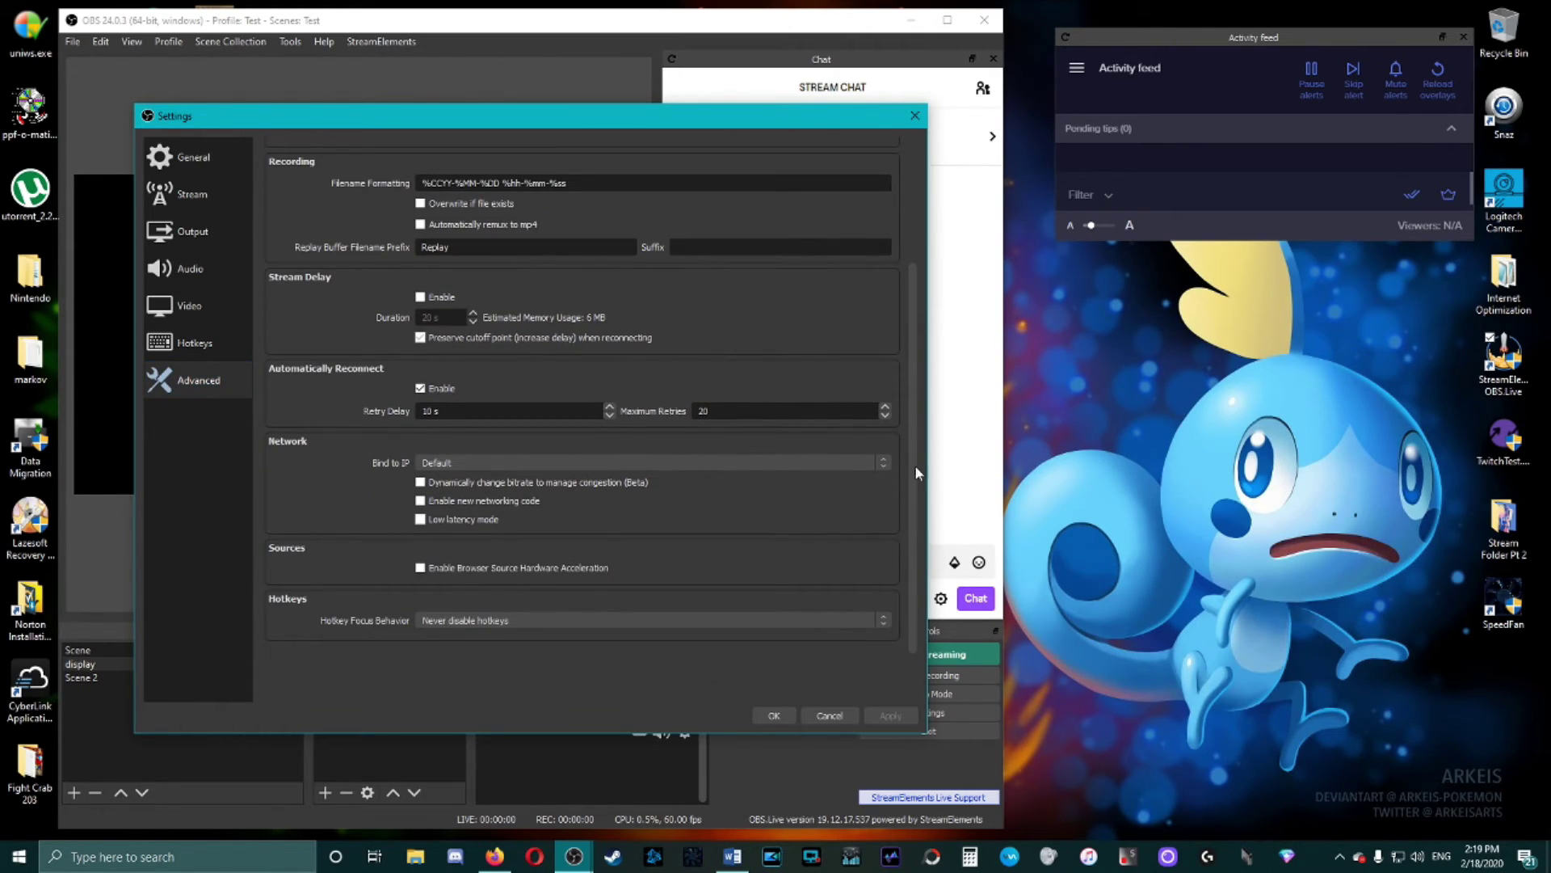
pyautogui.moveTo(914, 464); pyautogui.dragTo(909, 131)
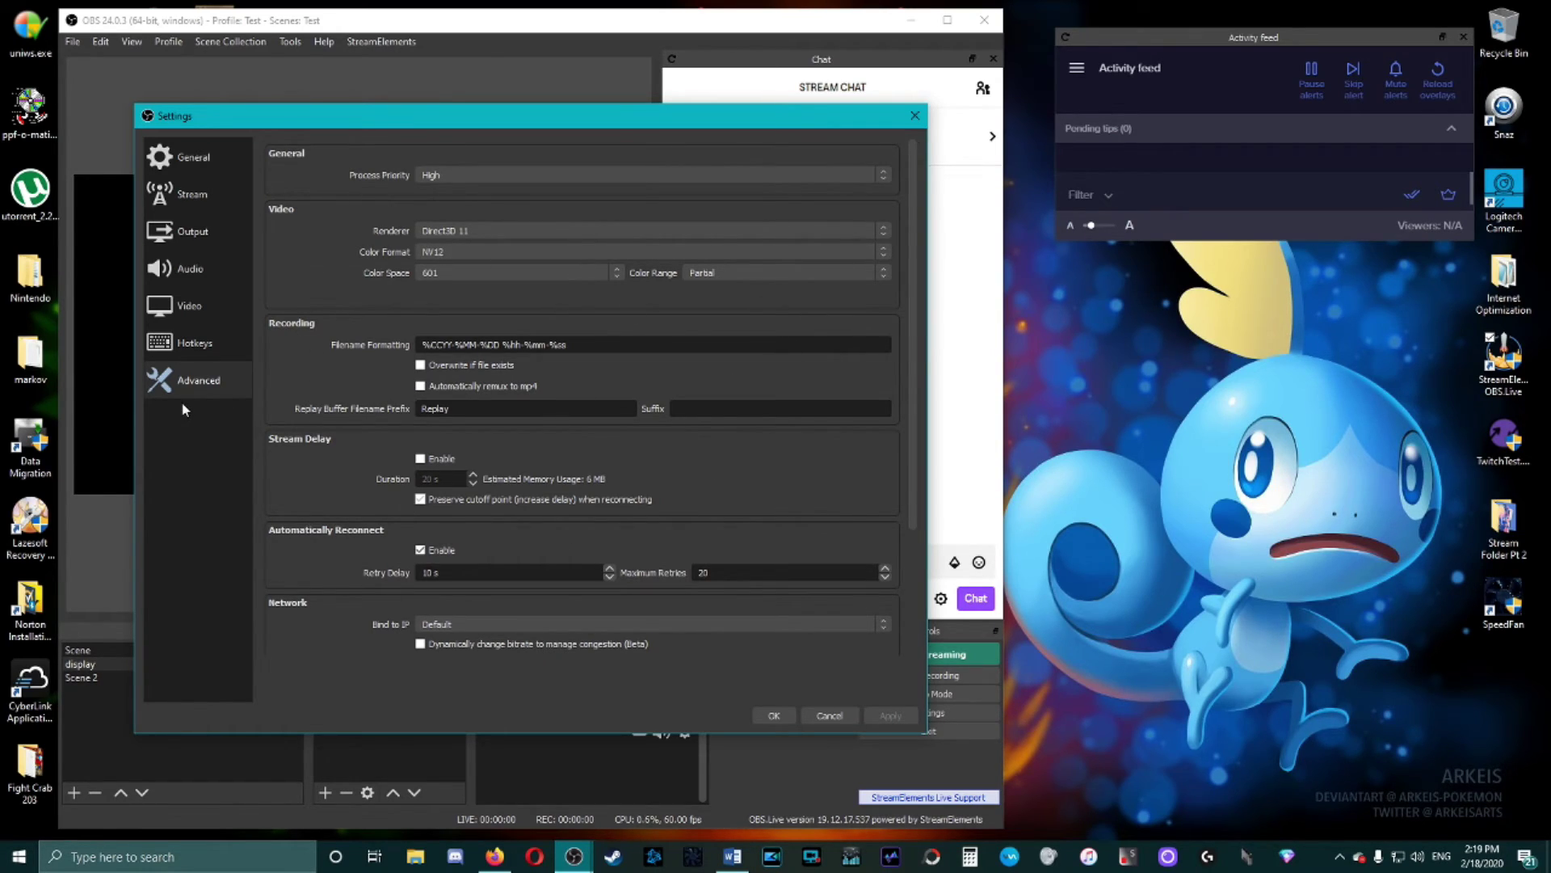
pyautogui.click(458, 174)
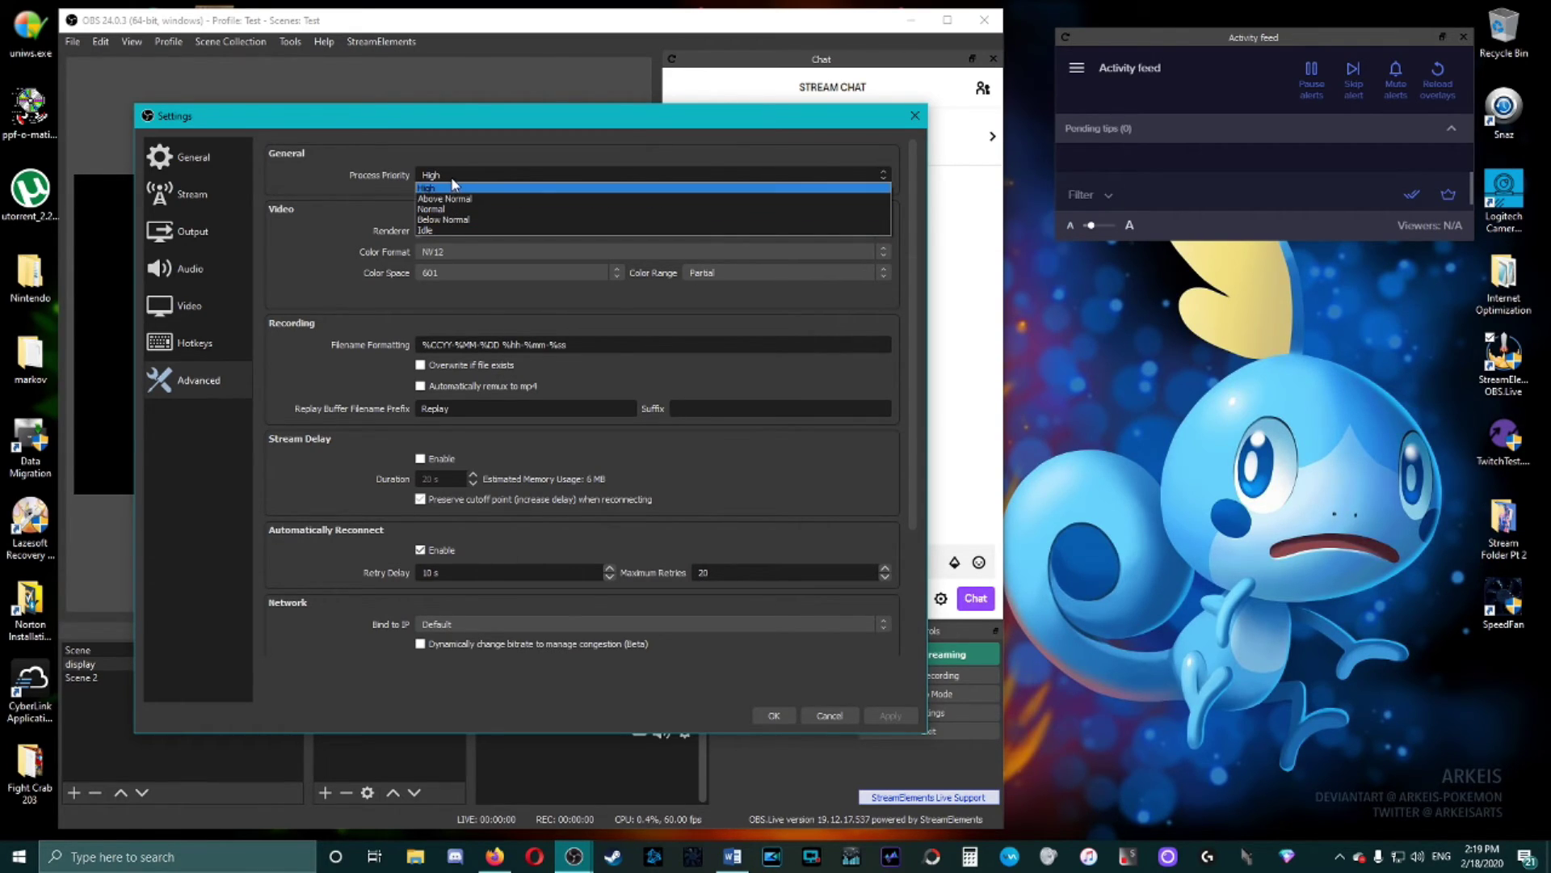
pyautogui.click(331, 161)
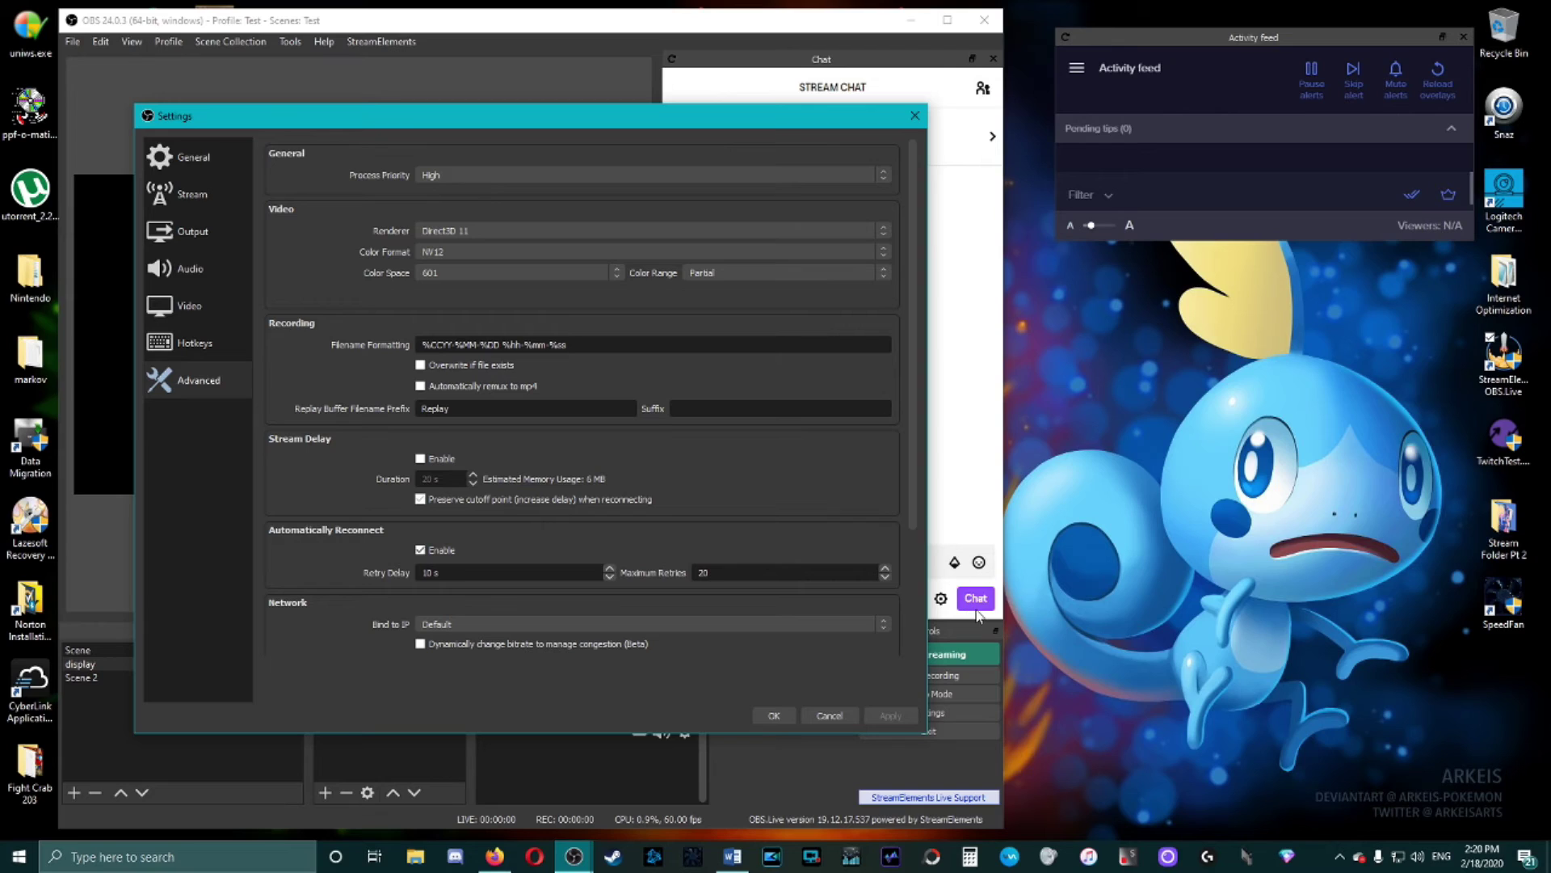
pyautogui.click(826, 714)
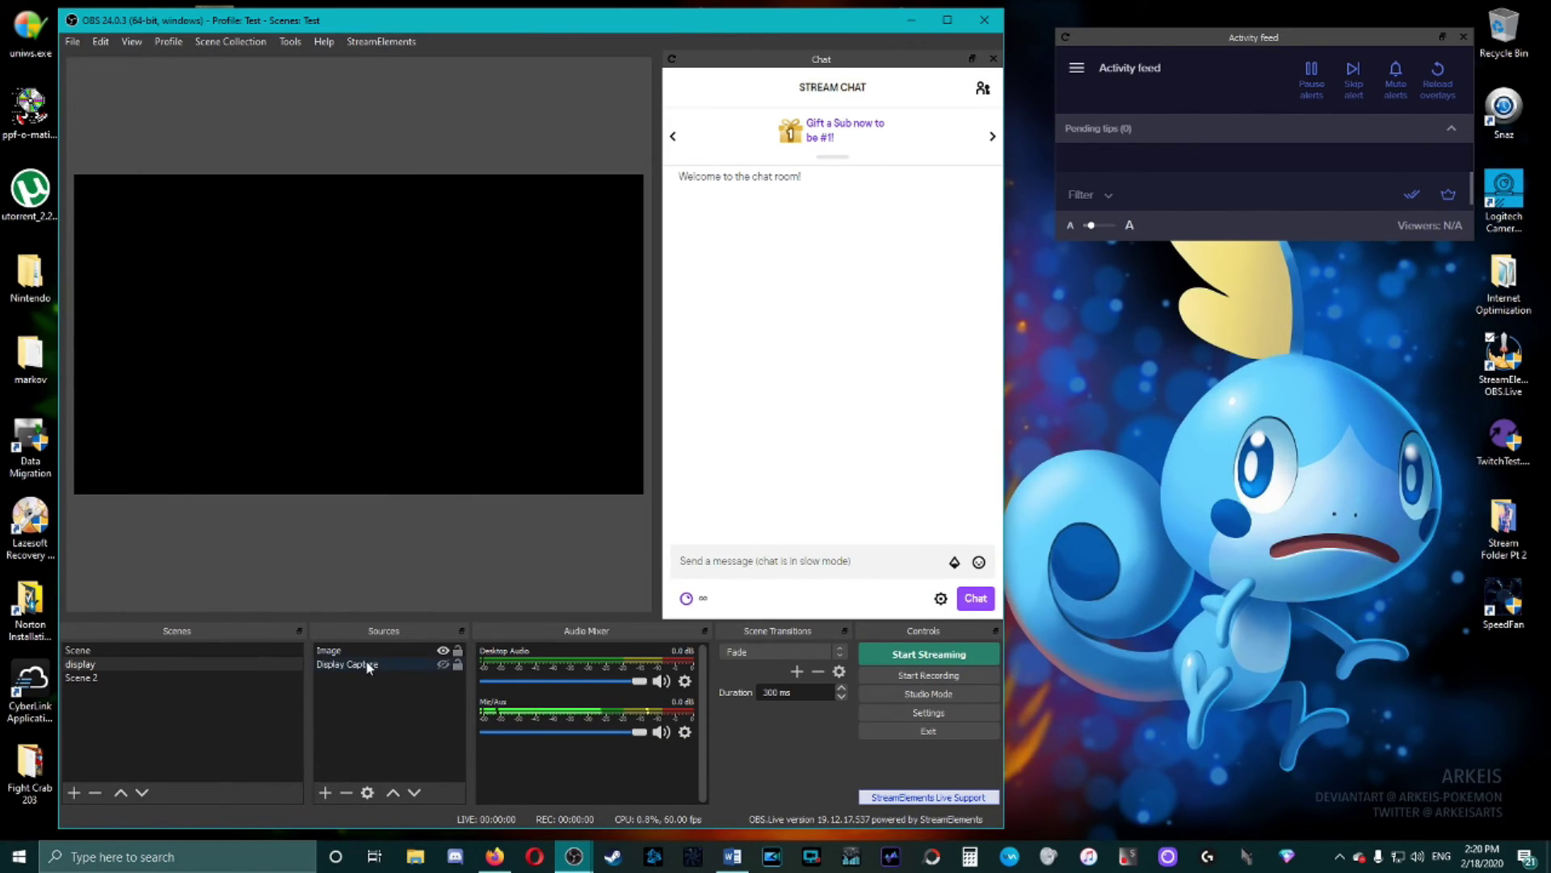
# Step: Reassign K as the hotkey for switching to the display scene and L for Scene 2, and save the settings
pyautogui.click(923, 716)
pyautogui.click(191, 343)
pyautogui.scroll(-8, 476, 382)
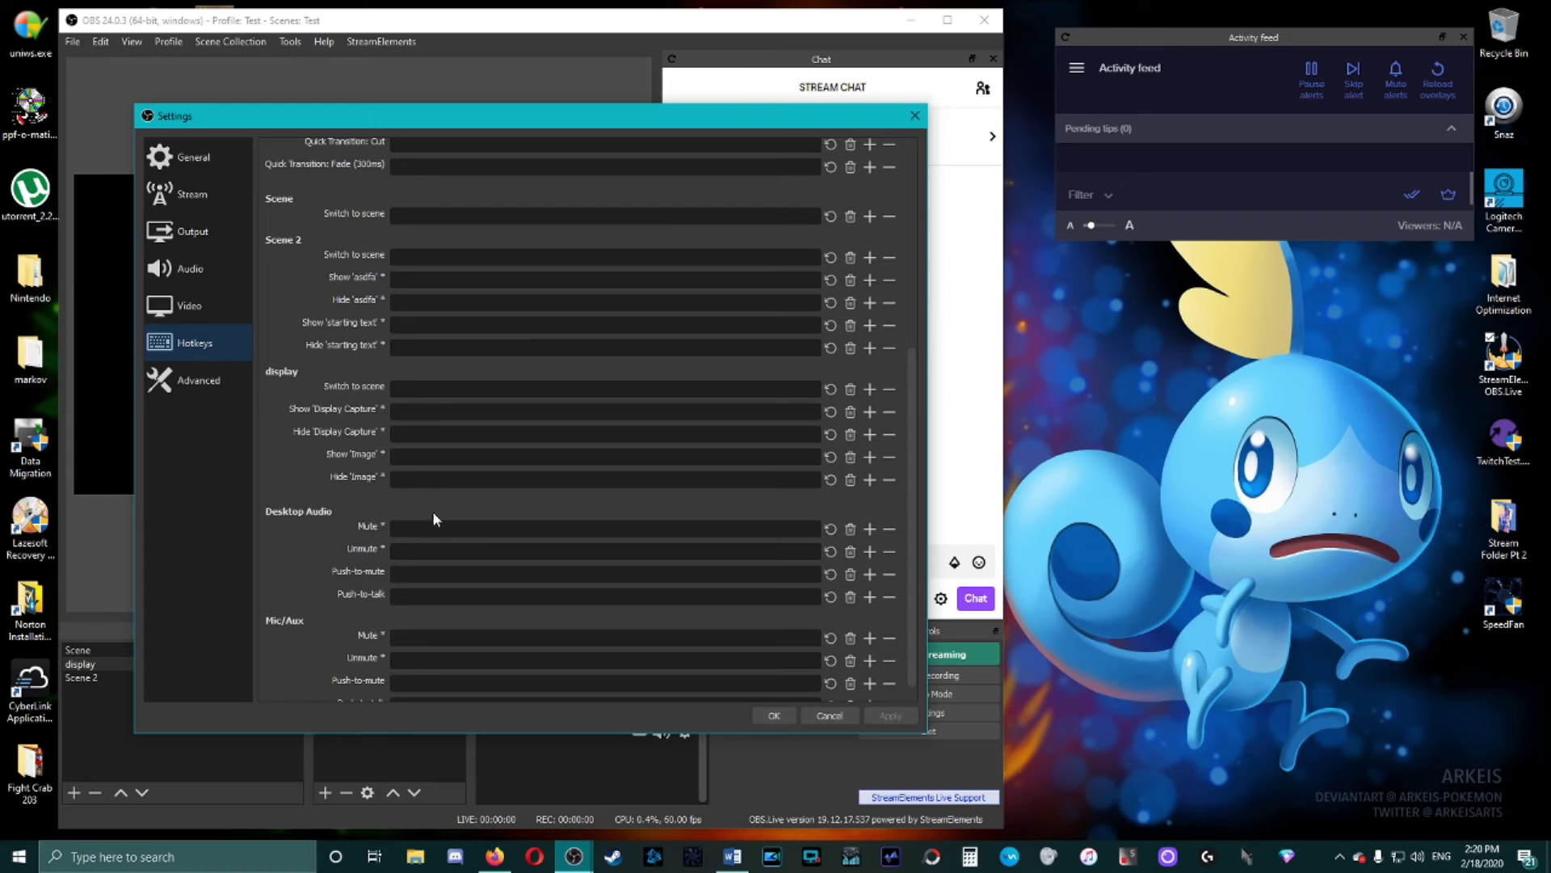
pyautogui.click(432, 386)
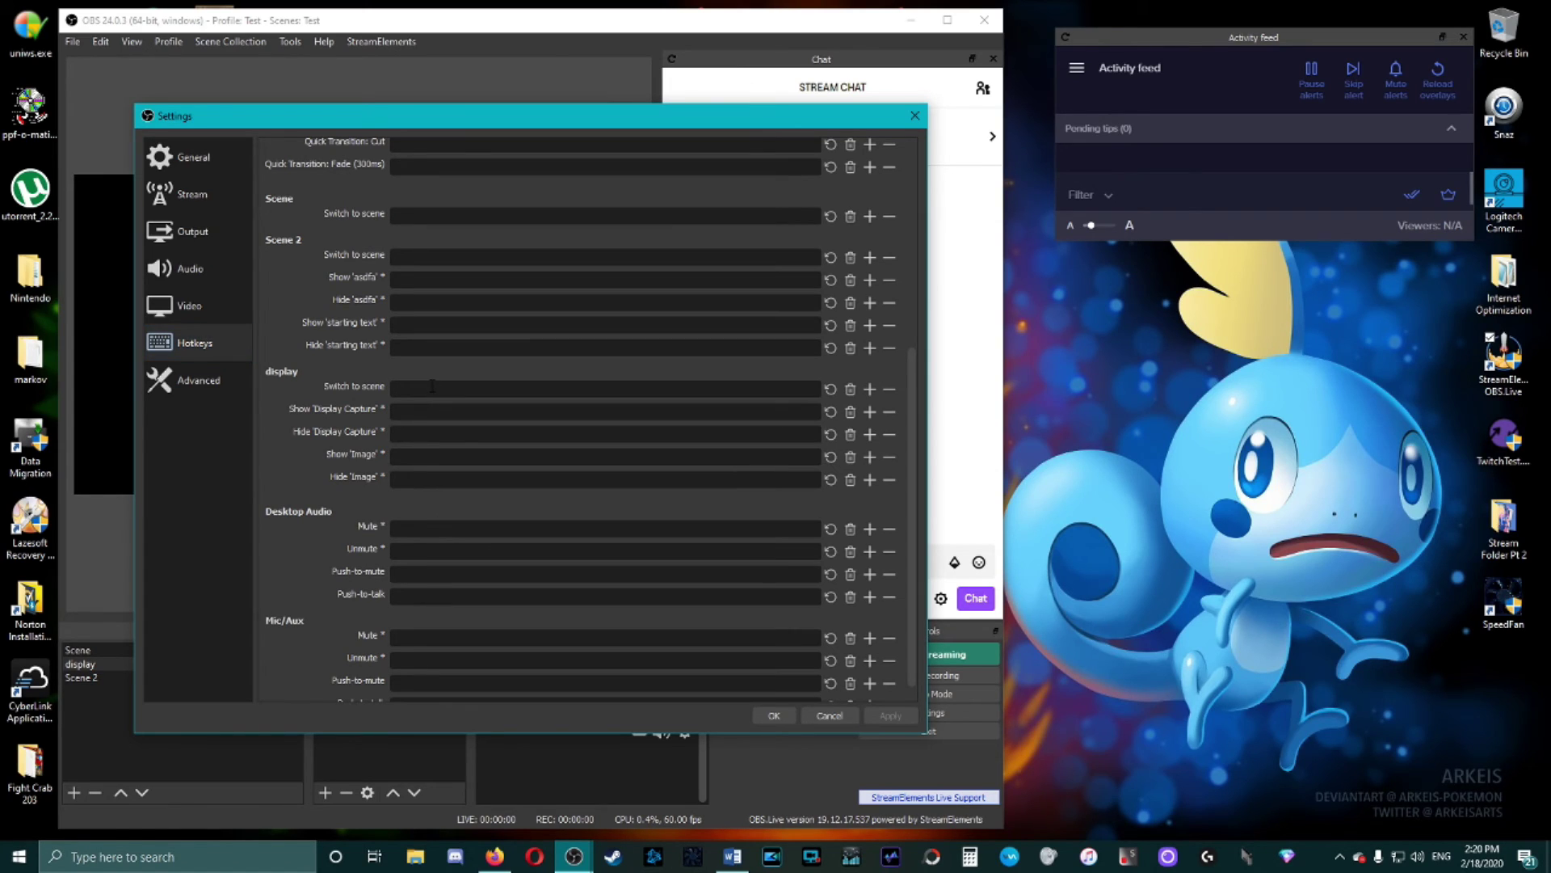
pyautogui.press('k')
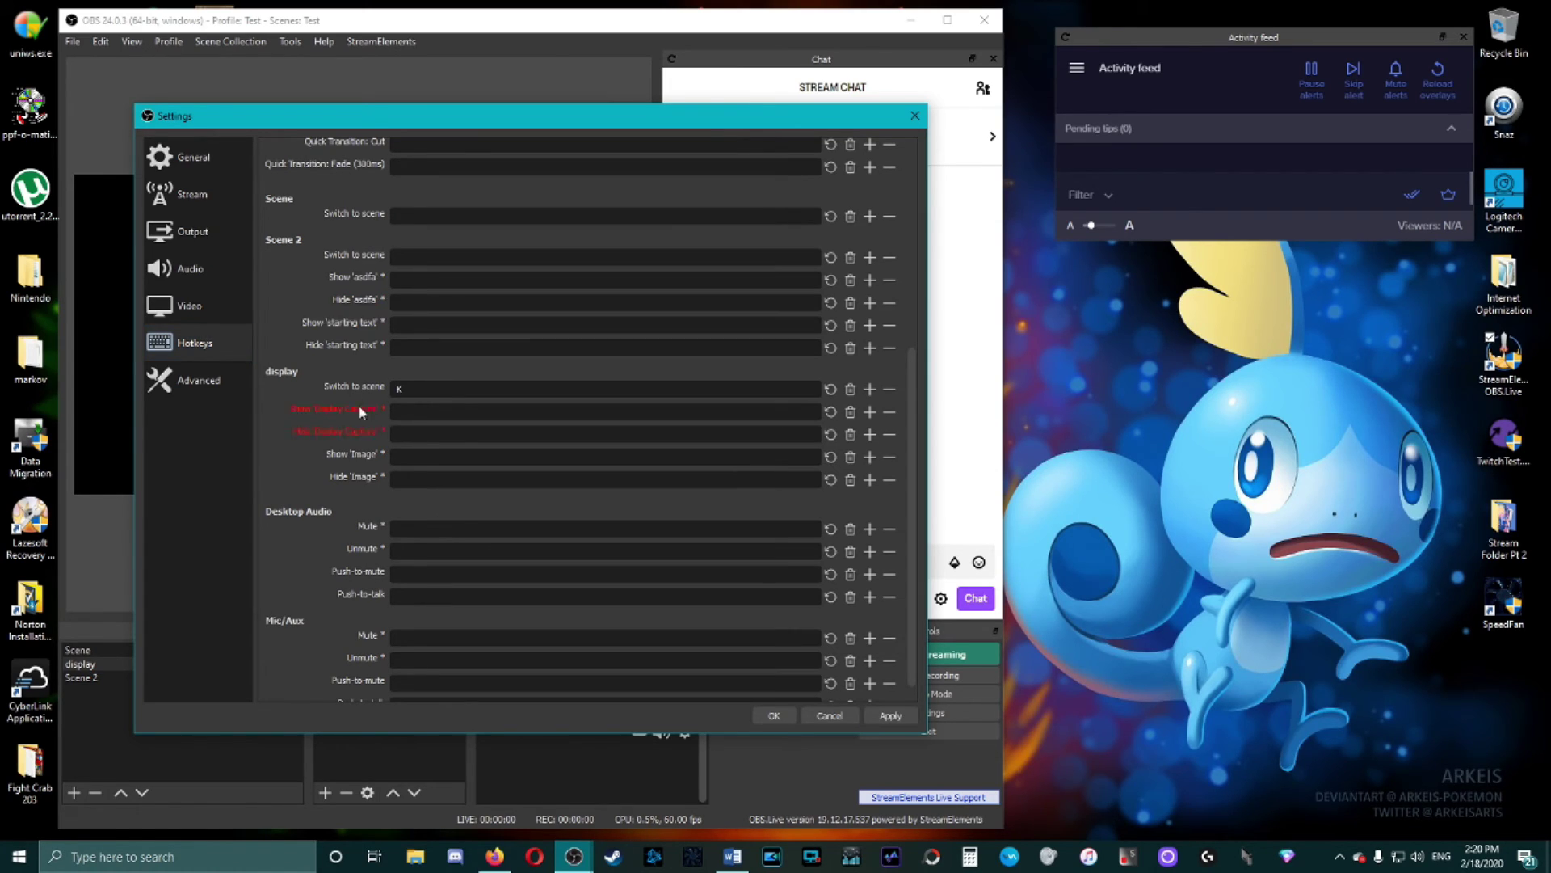
pyautogui.scroll(3, 460, 512)
pyautogui.click(436, 332)
pyautogui.press('l')
pyautogui.click(890, 715)
pyautogui.click(773, 716)
# Step: Test the reassigned hotkeys by alternating between Scene 2 and the display scene
pyautogui.press('l')
pyautogui.press('k')
pyautogui.press('l')
pyautogui.press('k')
pyautogui.press('l')
pyautogui.press('k')
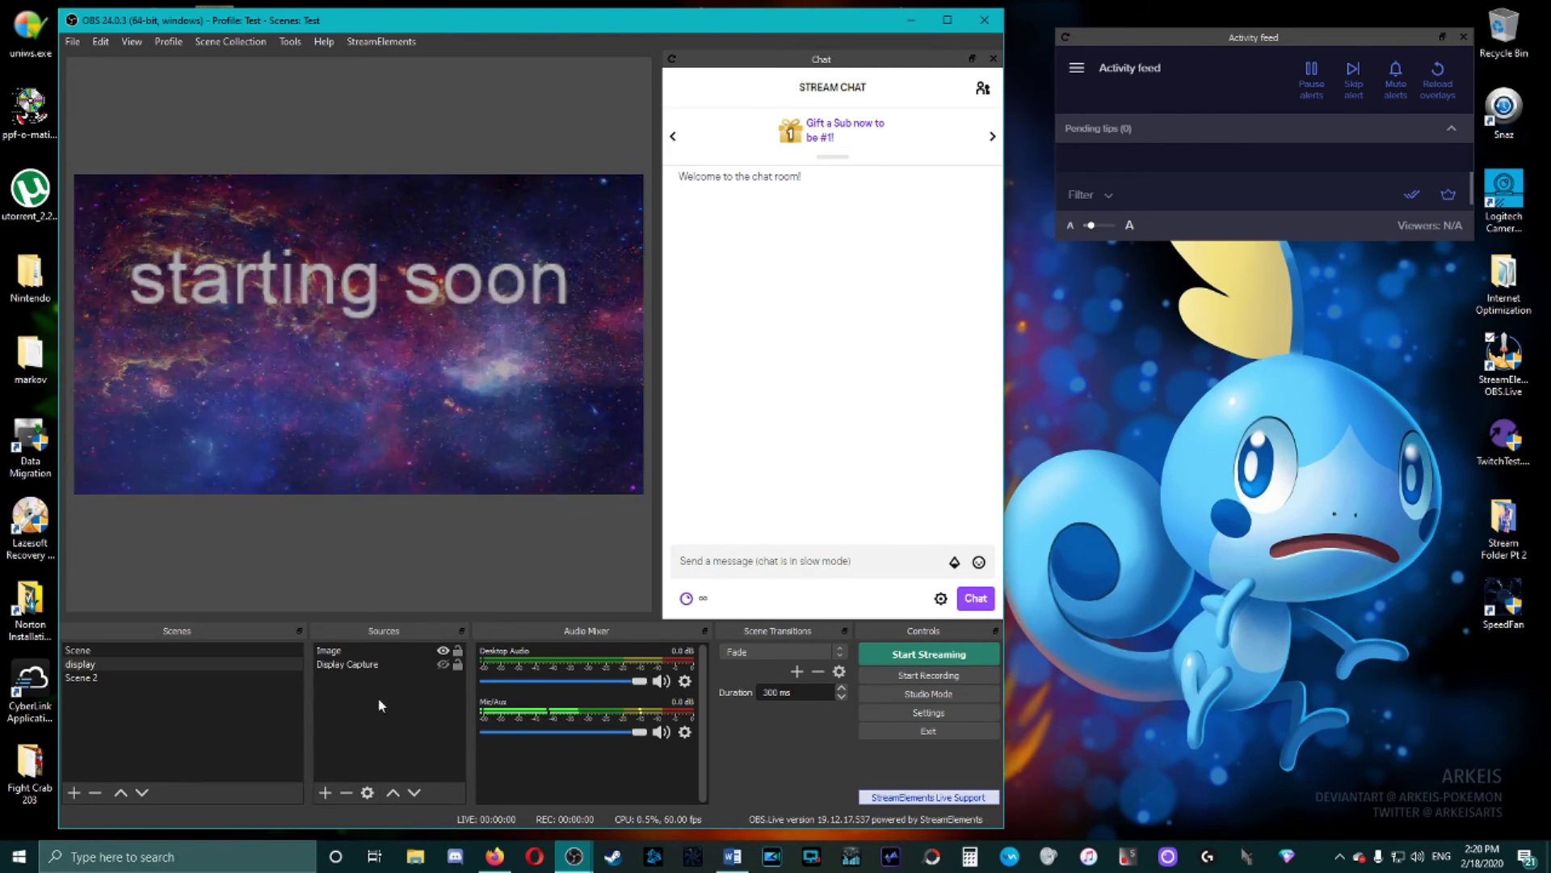
# Step: Make the Display Capture source visible and check the Fade transition by switching between Scene 2 and display
pyautogui.click(444, 664)
pyautogui.press('l')
pyautogui.press('k')
pyautogui.press('l')
pyautogui.press('k')
pyautogui.press('l')
pyautogui.press('k')
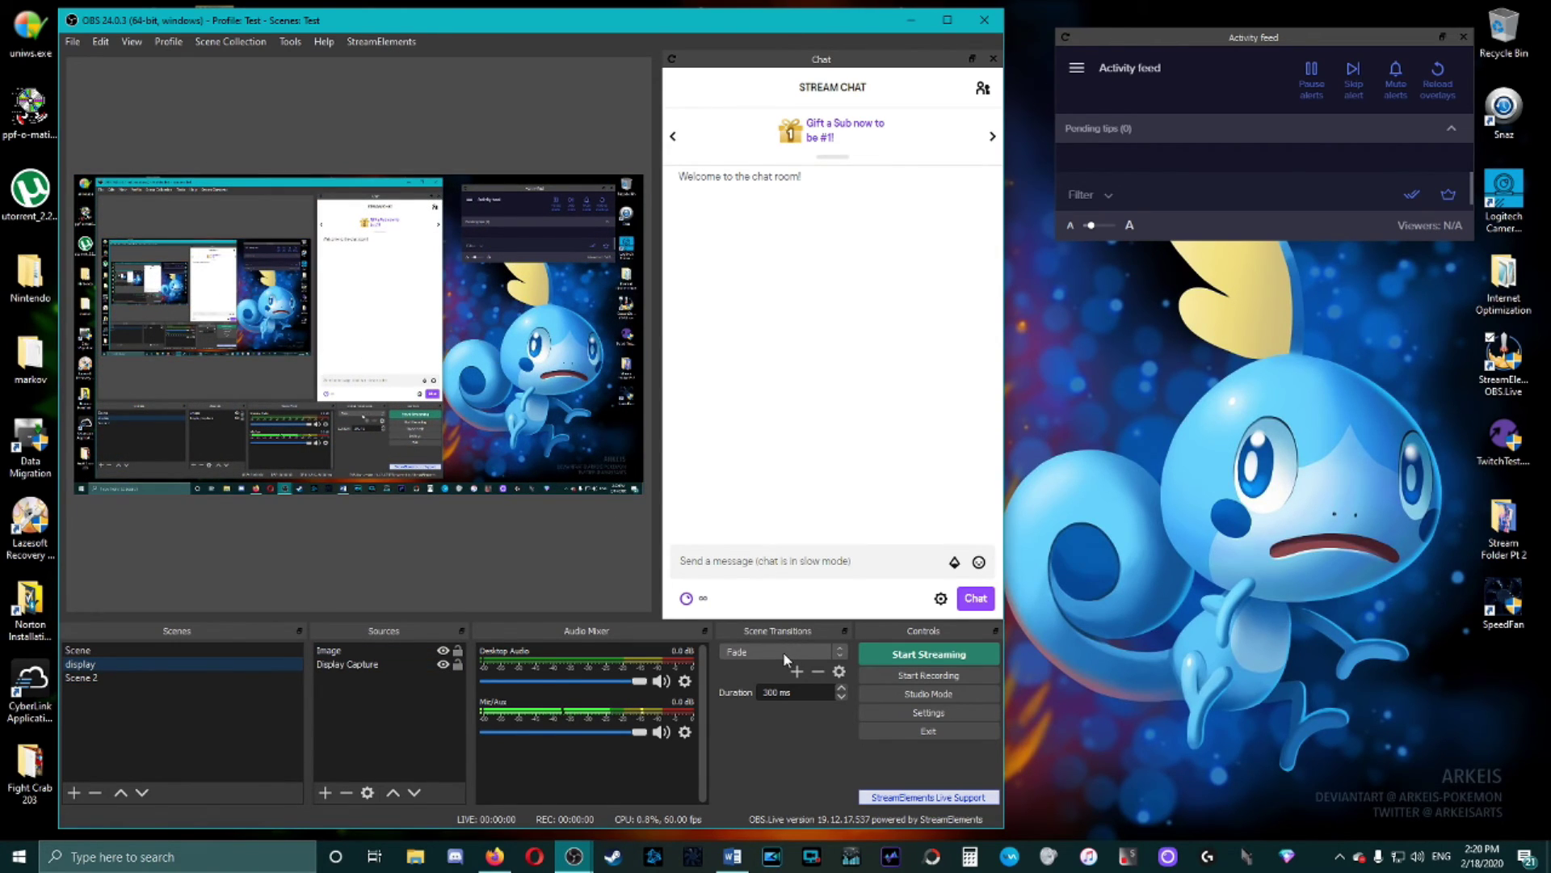
# Step: Look over the available scene transitions and add a Luma Wipe transition with its default name
pyautogui.click(839, 652)
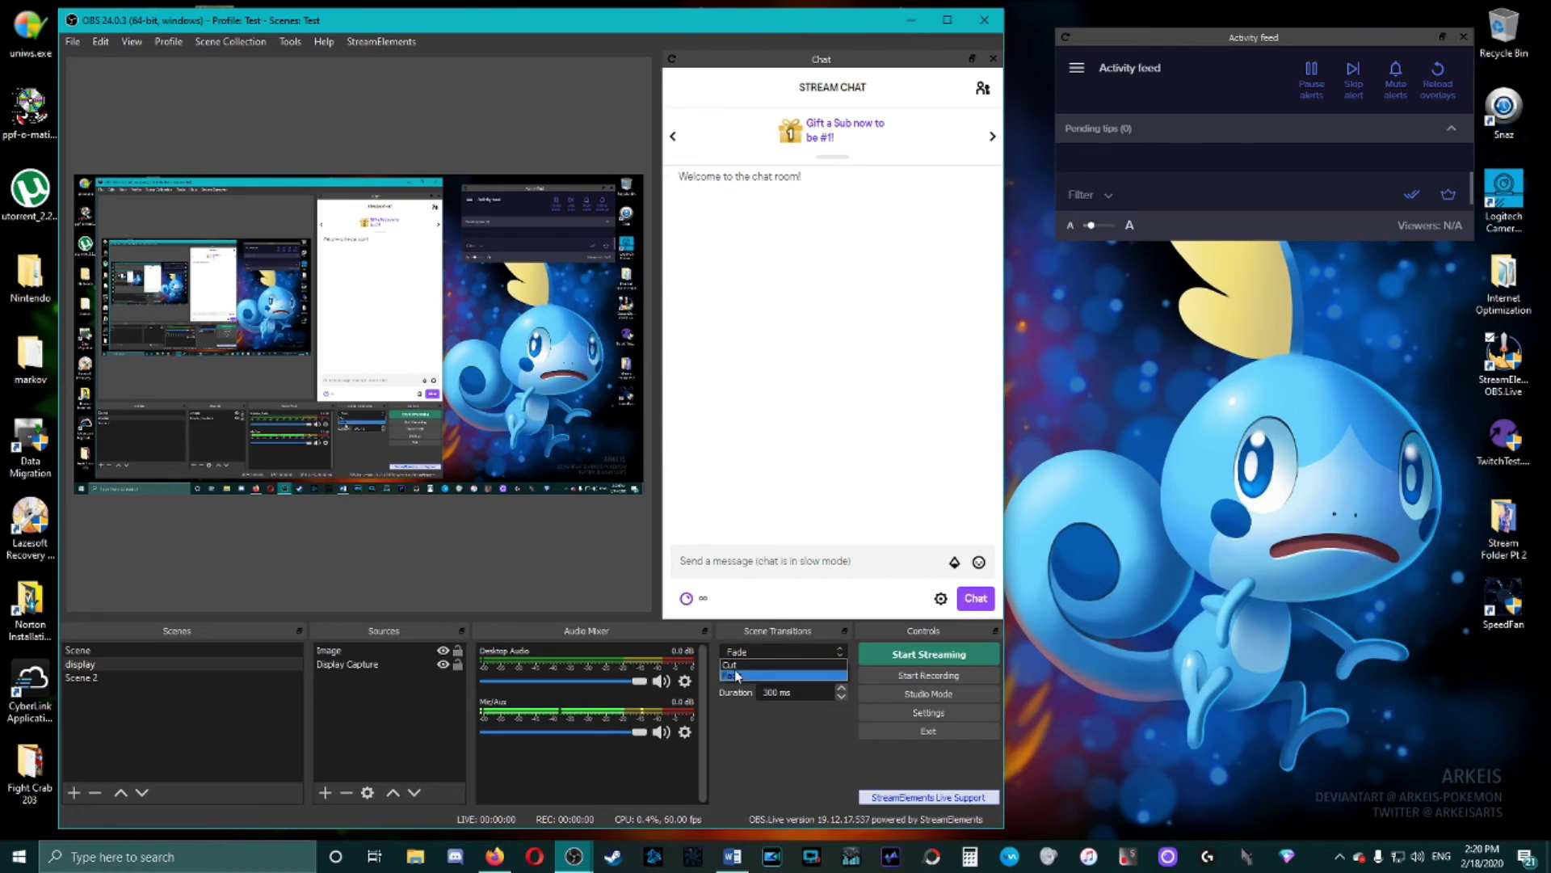
pyautogui.click(735, 730)
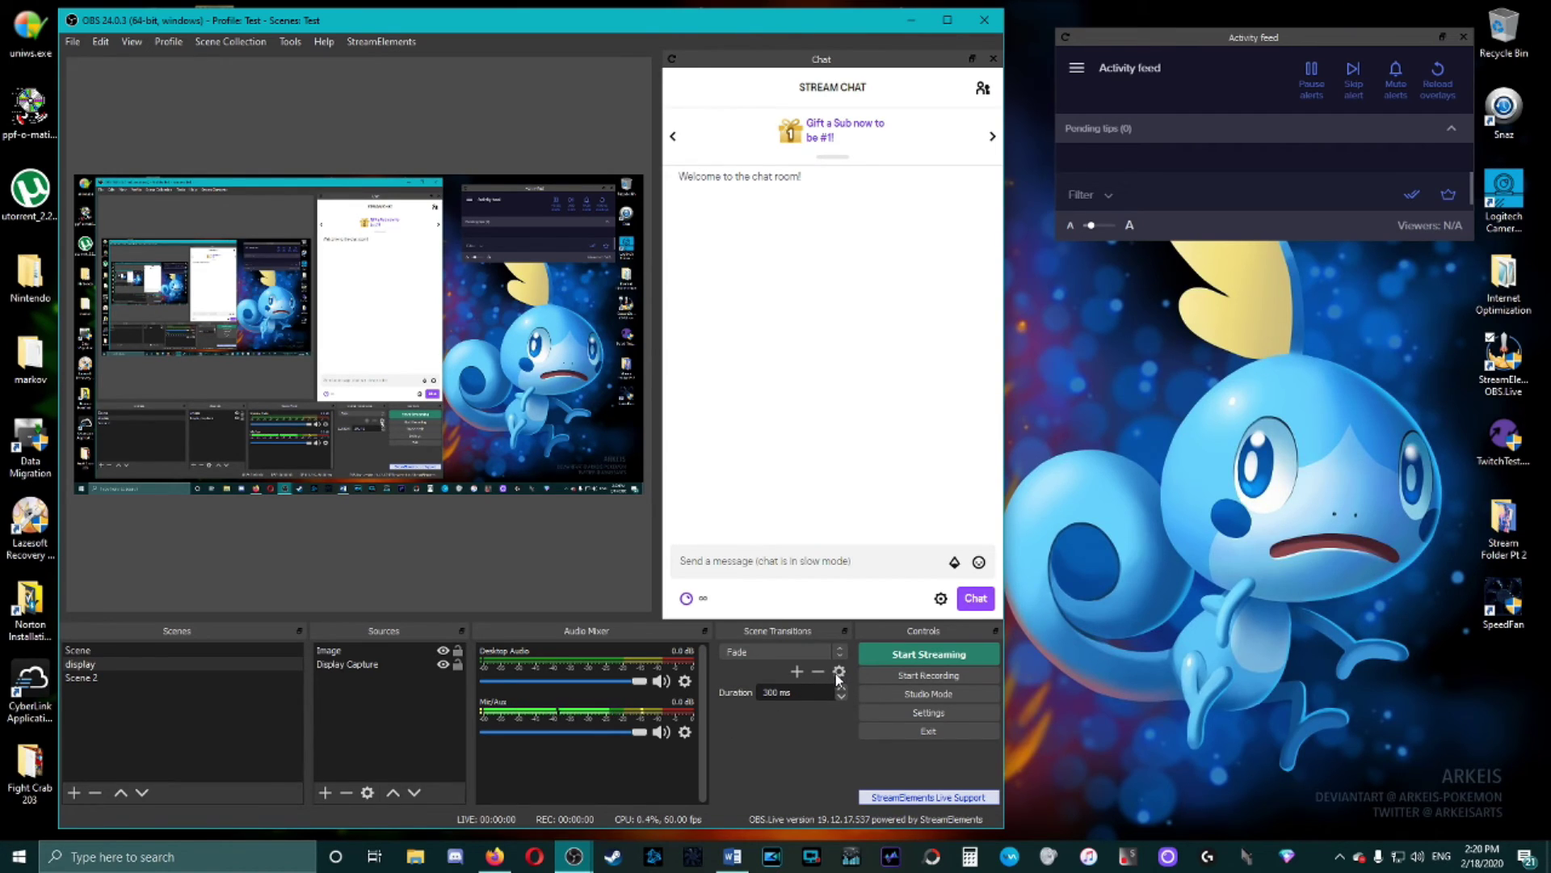
pyautogui.click(796, 672)
pyautogui.click(807, 689)
pyautogui.click(796, 673)
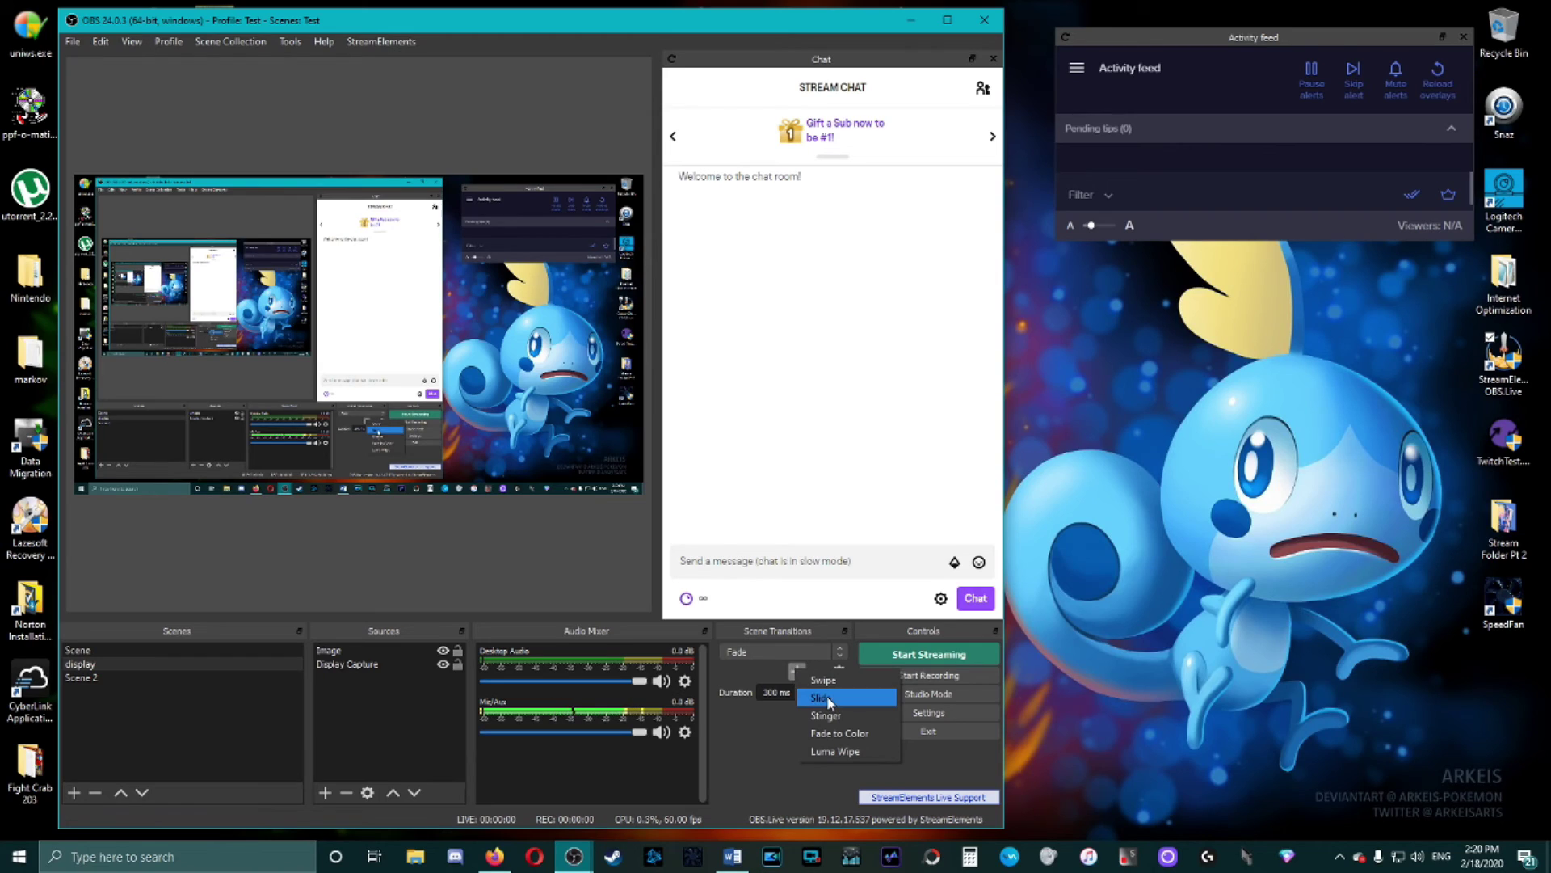
pyautogui.click(847, 750)
pyautogui.click(499, 454)
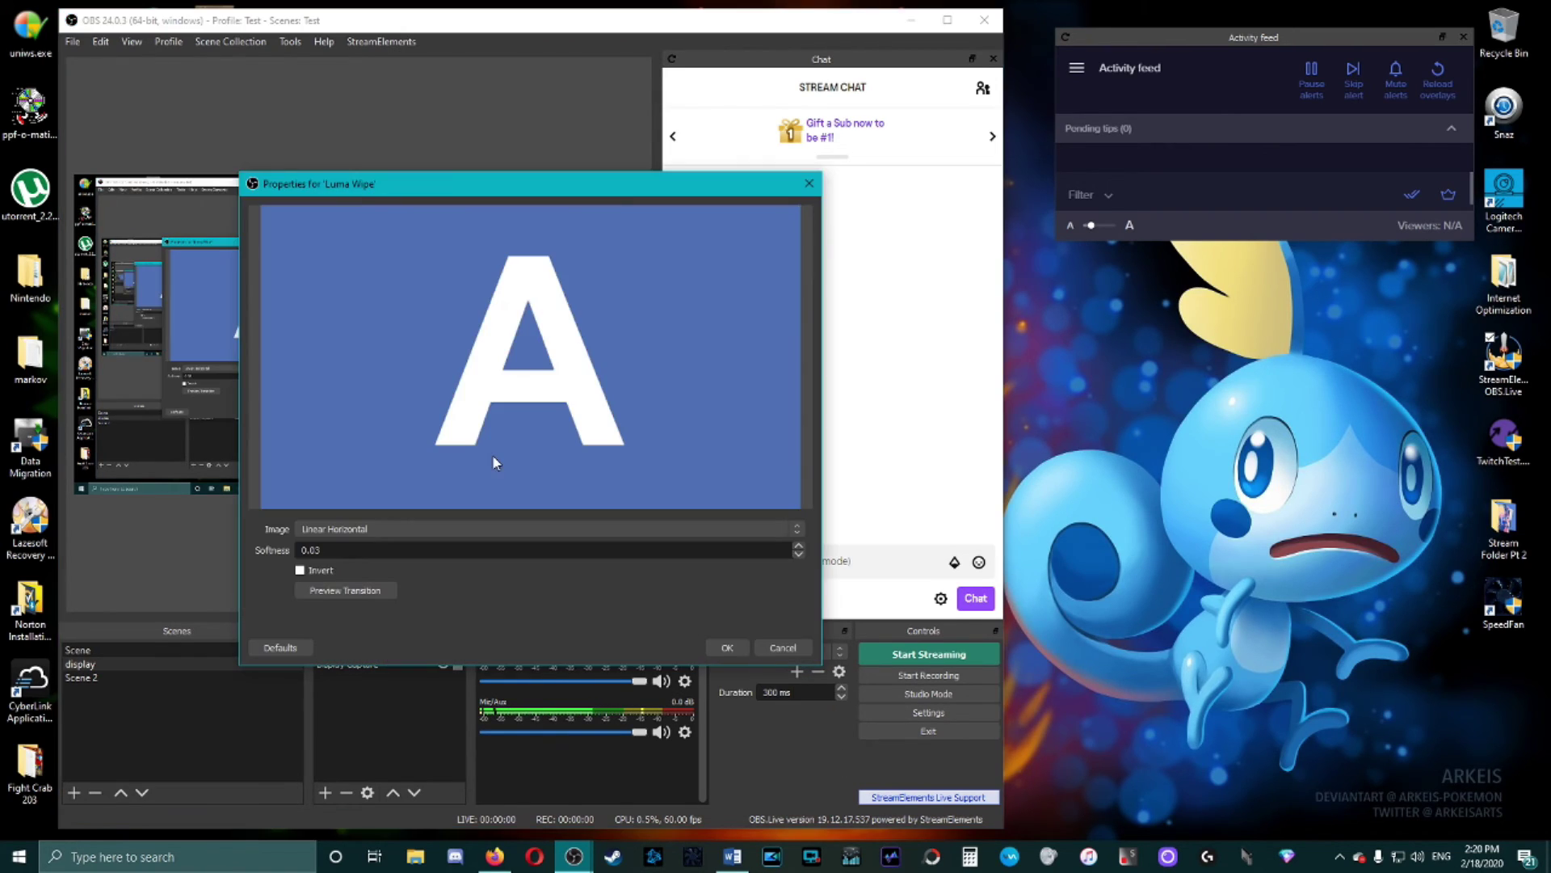
# Step: Try the Fan image for the Luma Wipe and preview the transition
pyautogui.click(369, 530)
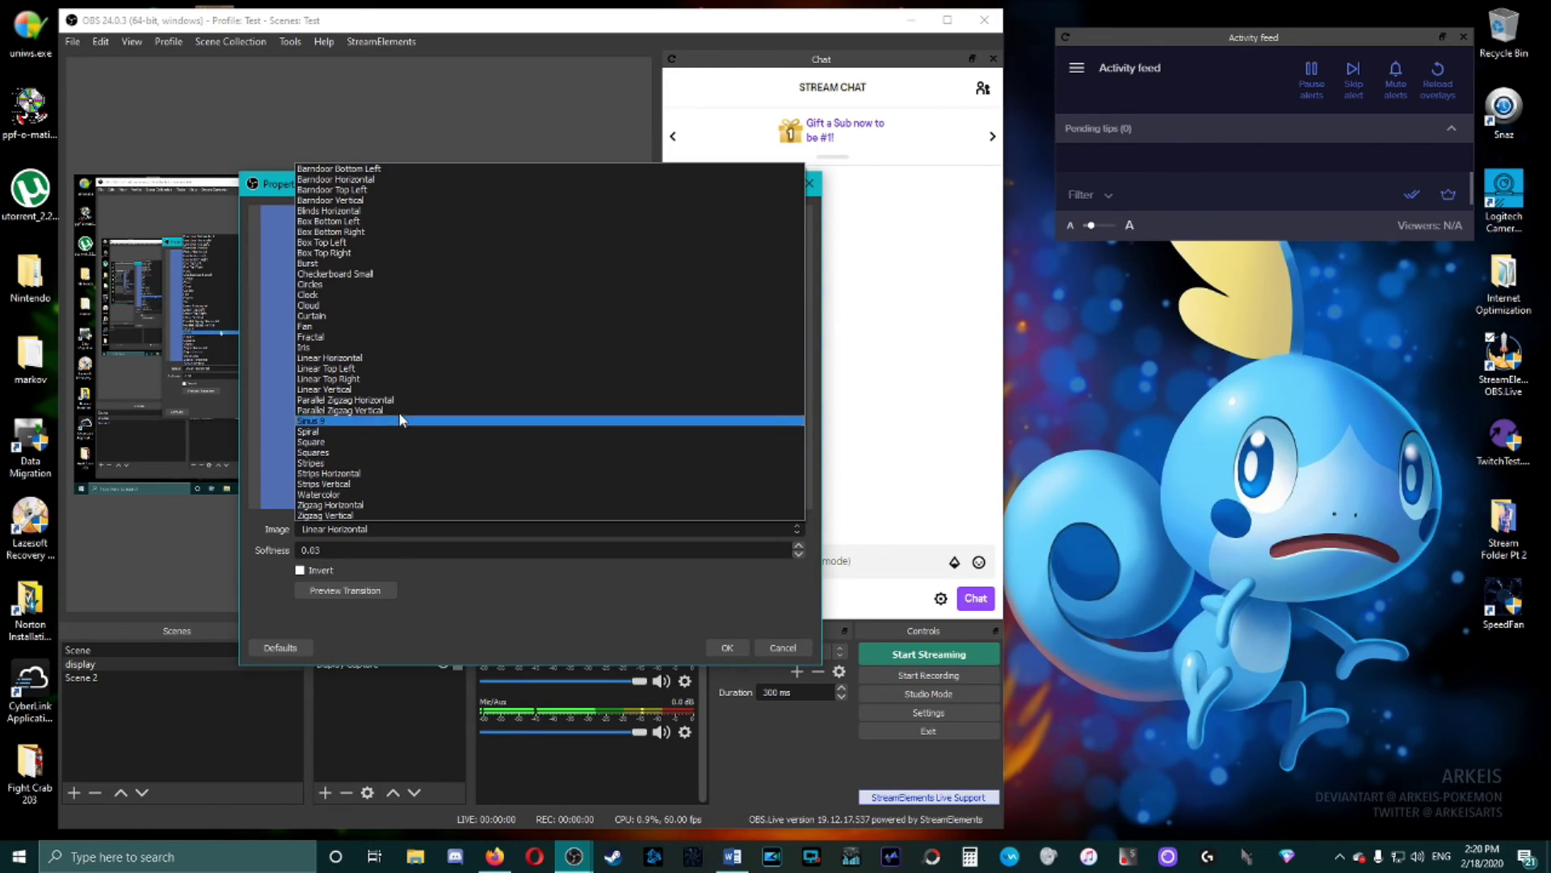
pyautogui.click(381, 326)
pyautogui.click(313, 591)
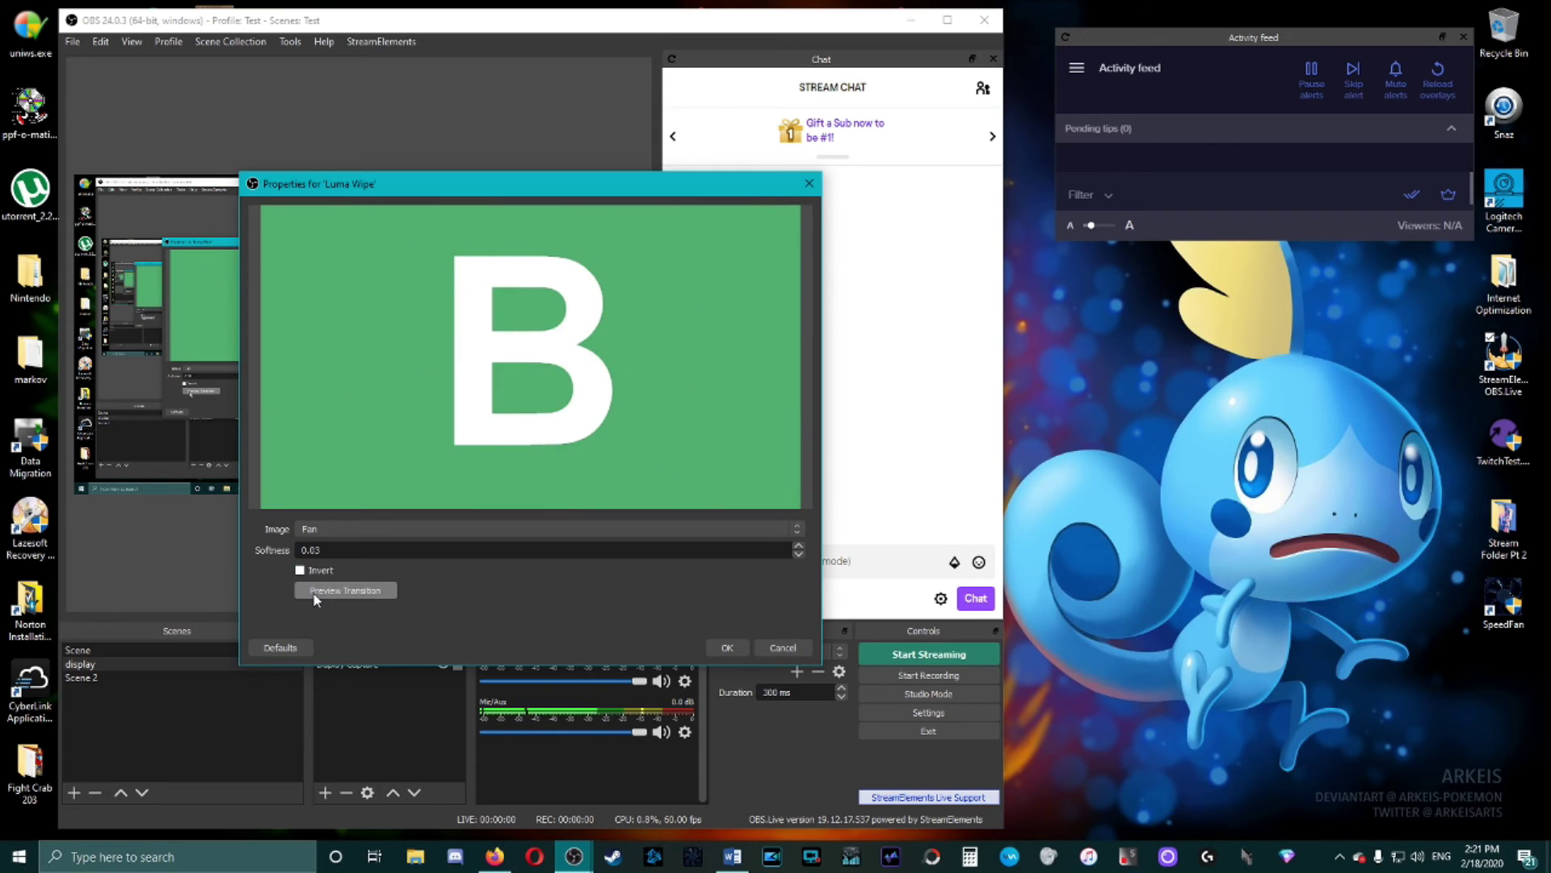
# Step: Set the Luma Wipe image to Linear Top Left, preview the transition and save its properties
pyautogui.click(340, 528)
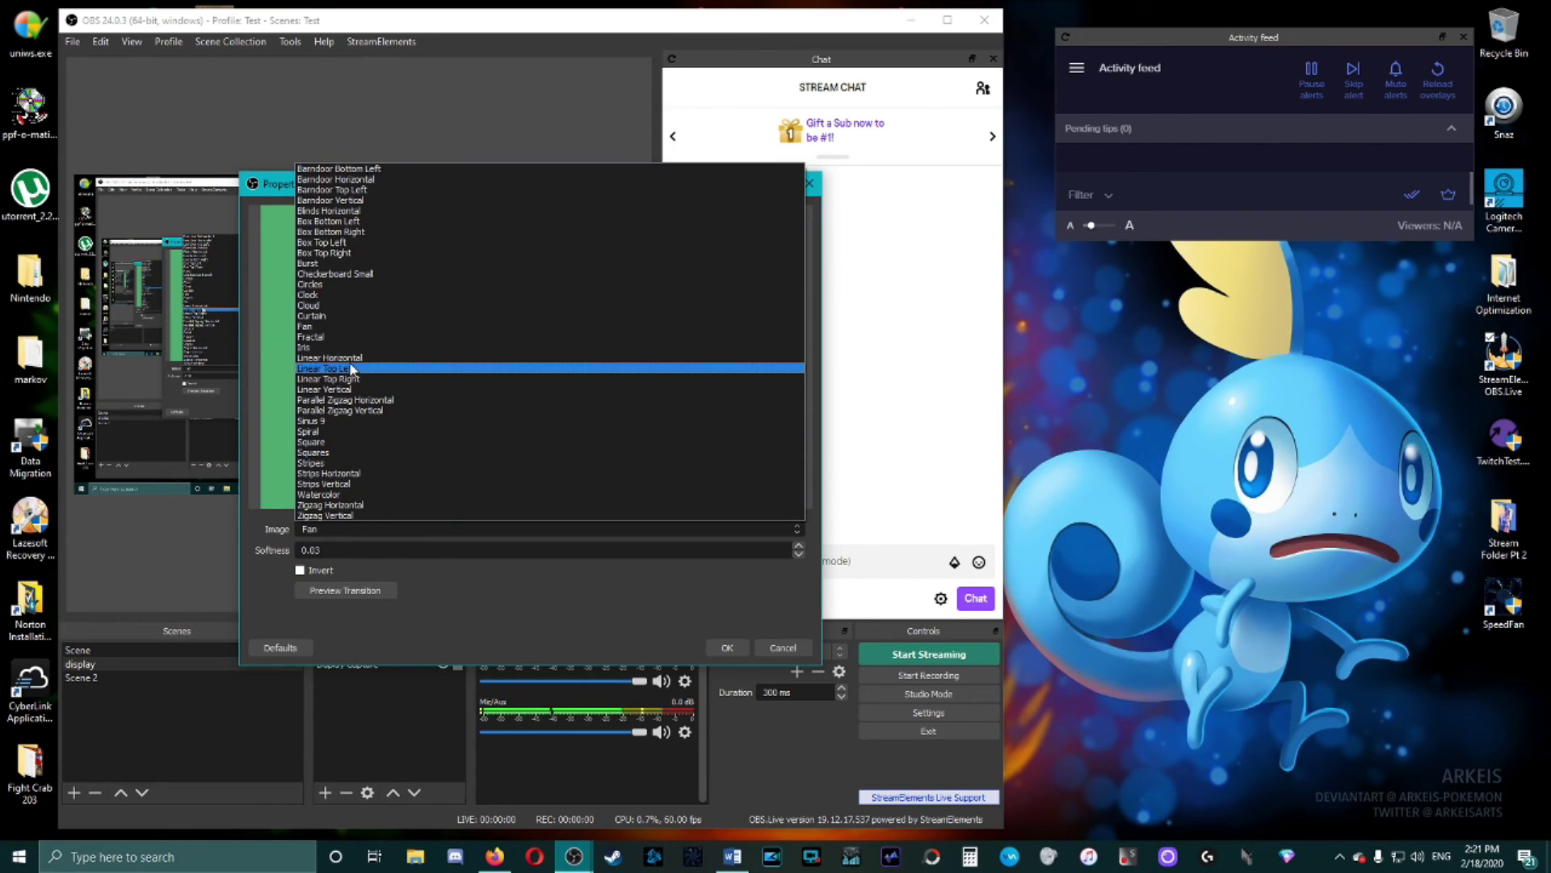
pyautogui.click(367, 373)
pyautogui.click(317, 588)
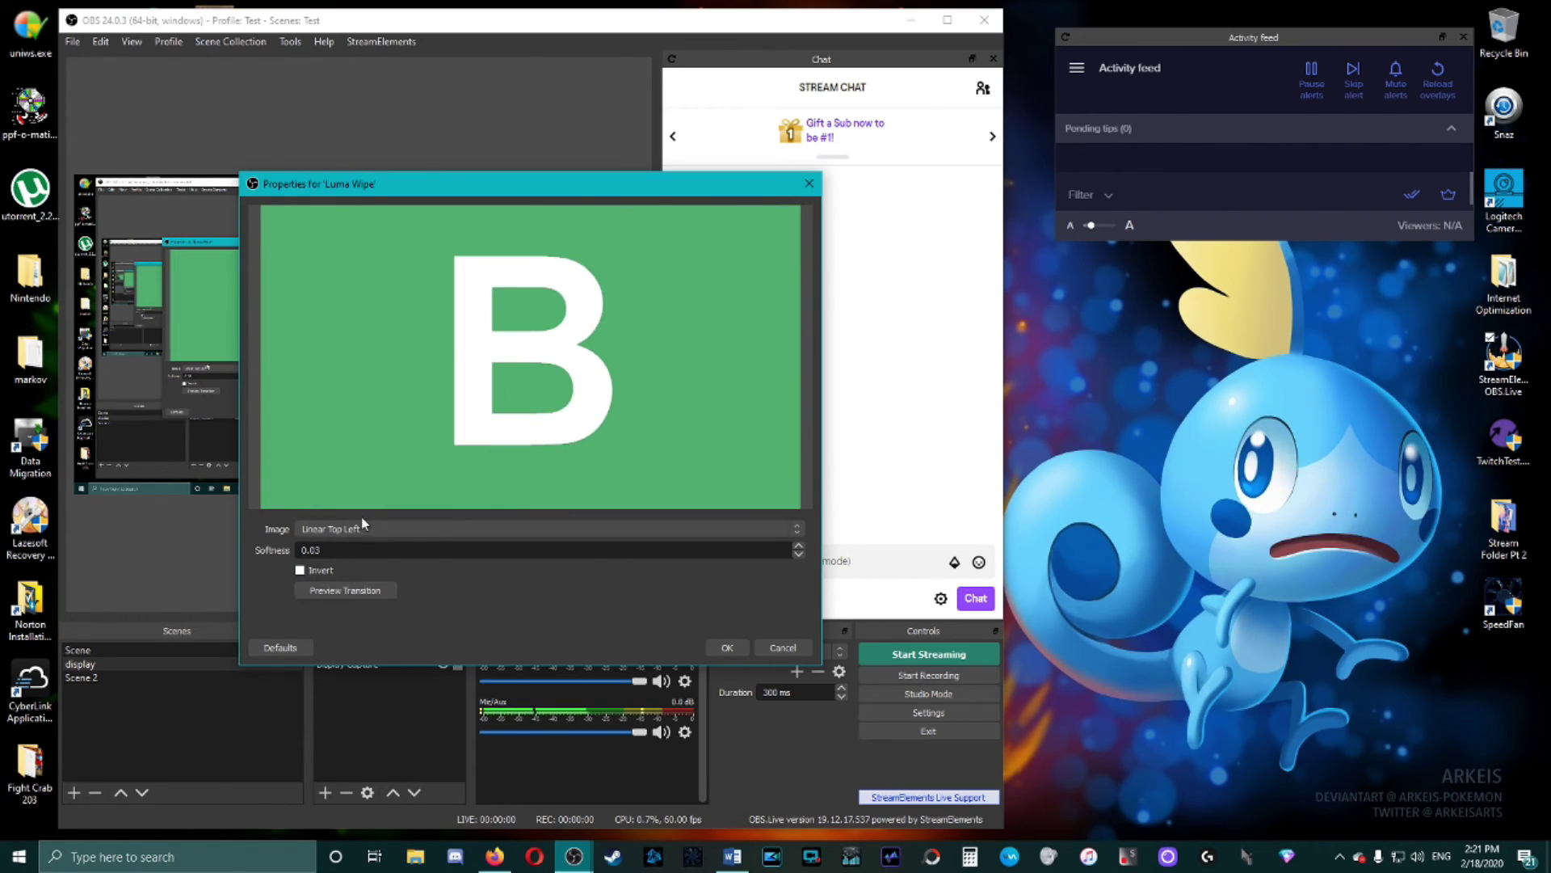
pyautogui.click(728, 647)
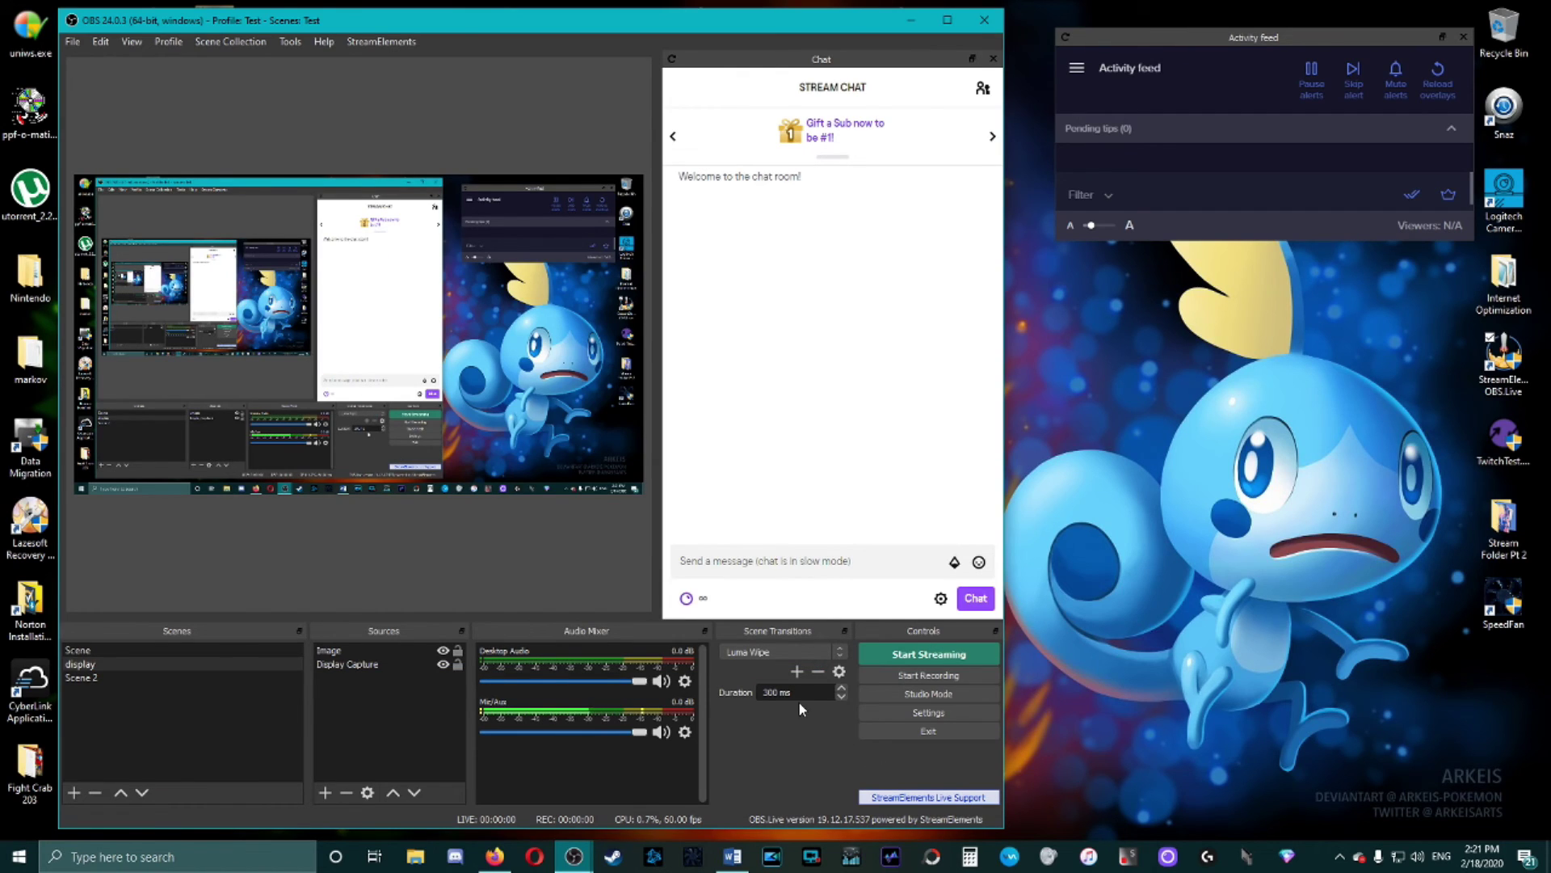
# Step: Test the Luma Wipe by alternating between the display scene and Scene 2, ending on Scene 2
pyautogui.press('Down')
pyautogui.press('Up')
pyautogui.press('Down')
pyautogui.press('Up')
pyautogui.press('Down')
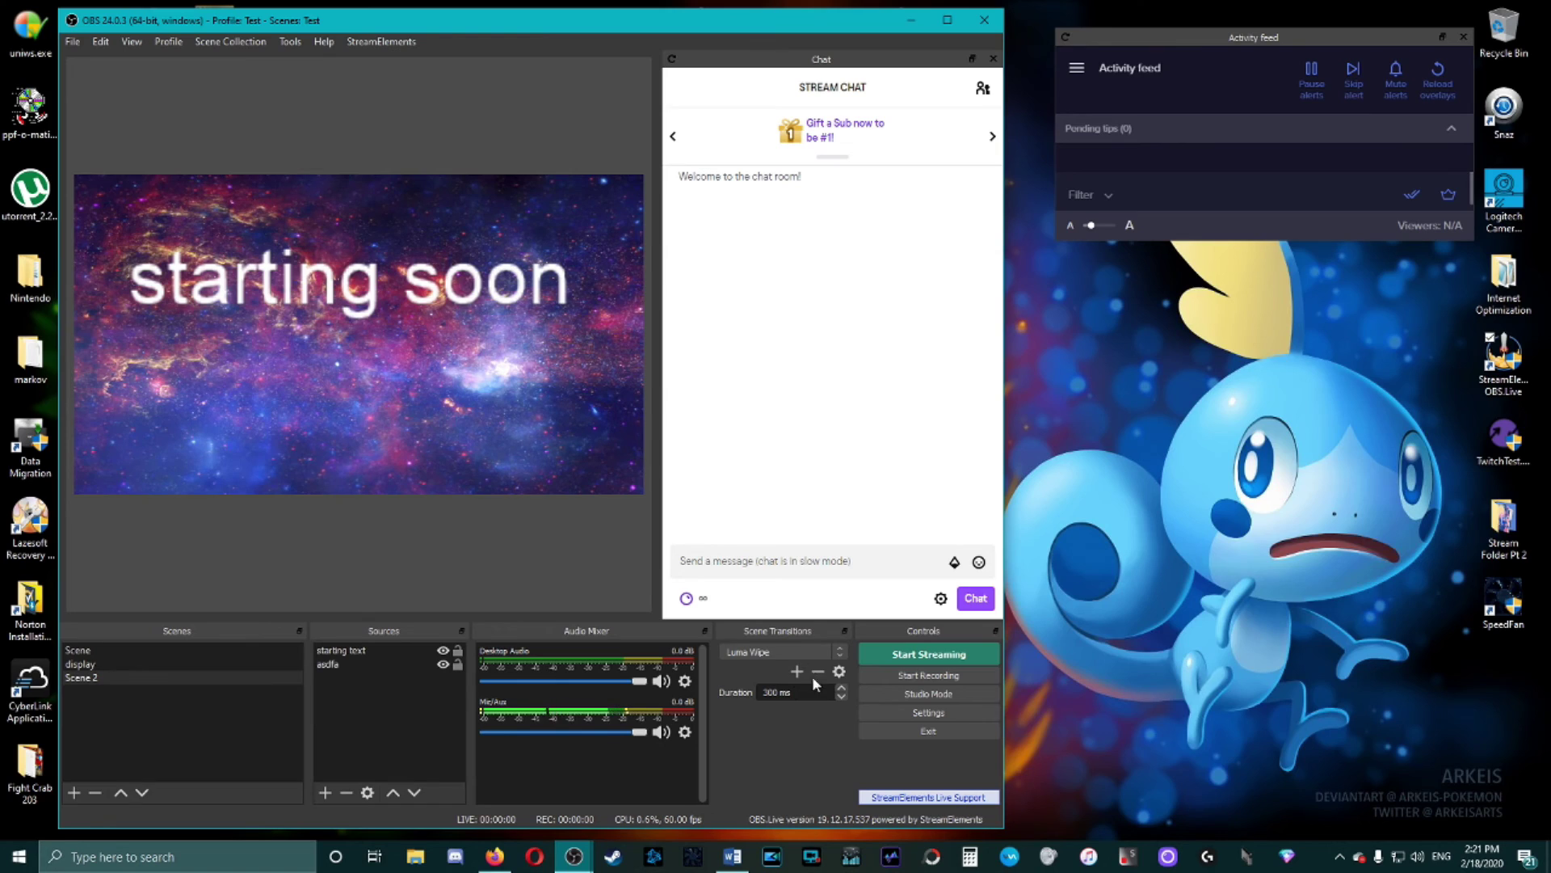
pyautogui.click(838, 671)
pyautogui.click(837, 694)
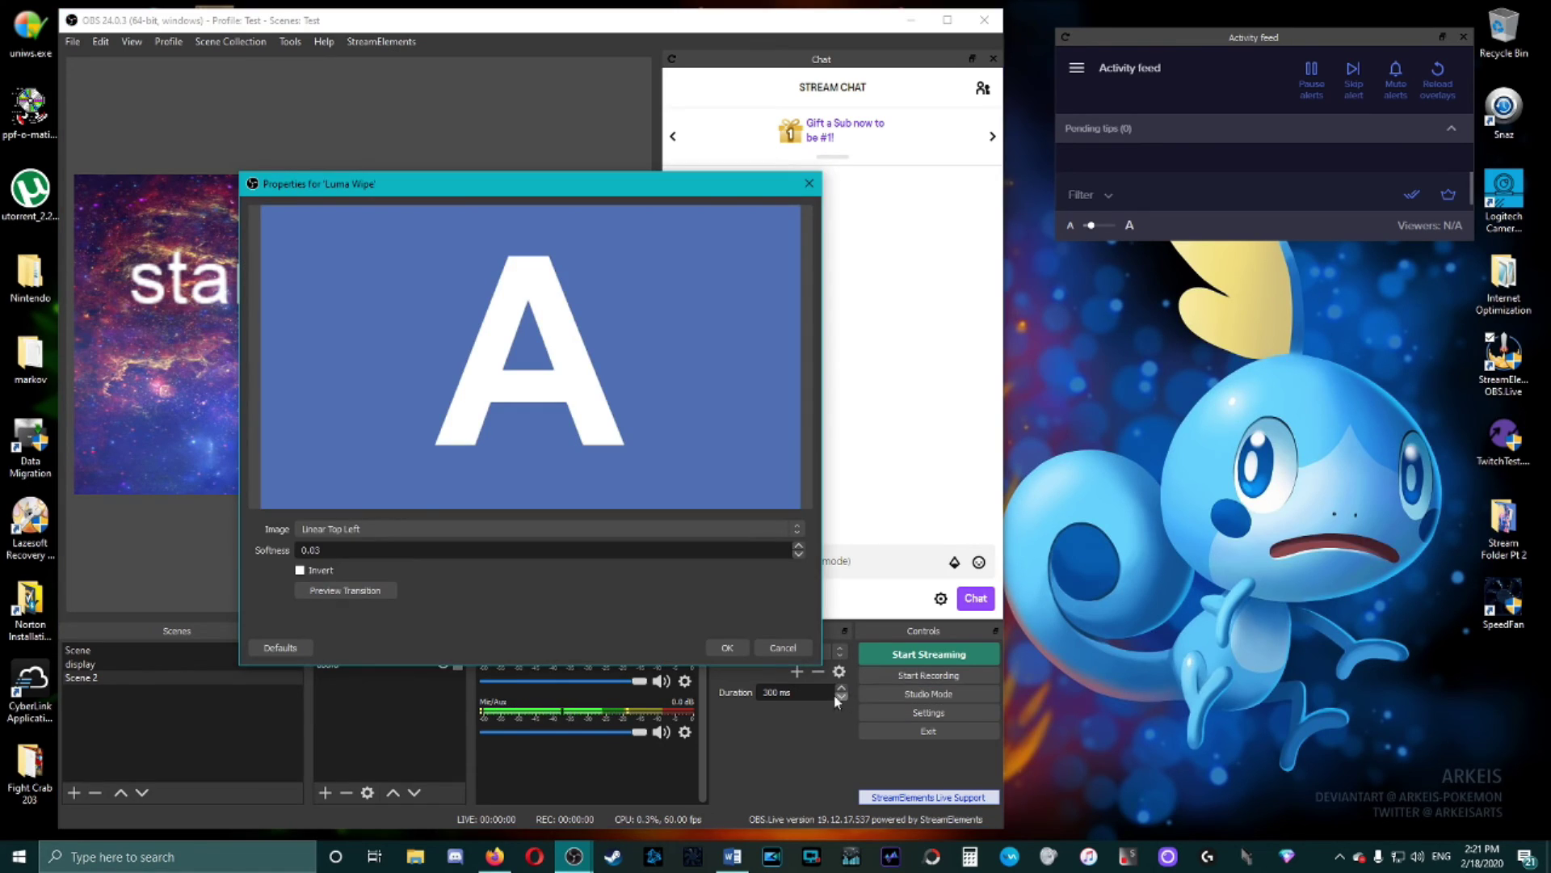
pyautogui.click(354, 528)
pyautogui.click(380, 514)
pyautogui.click(783, 647)
# Step: Adjust the Luma Wipe's duration and test each change by switching between the display scene and Scene 2
pyautogui.press('Up')
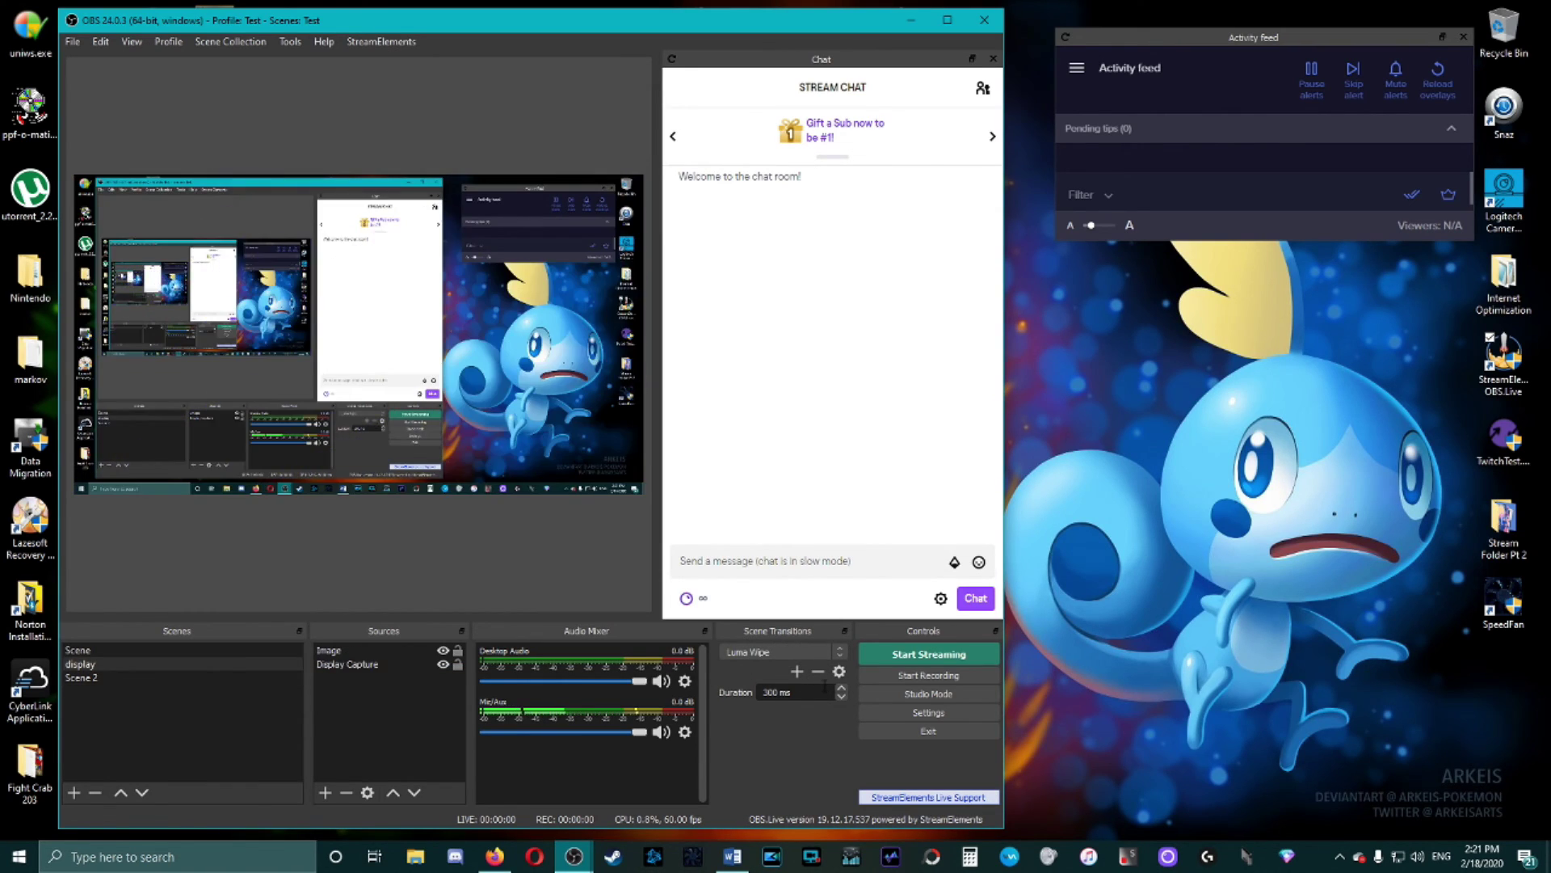
pyautogui.press('Down')
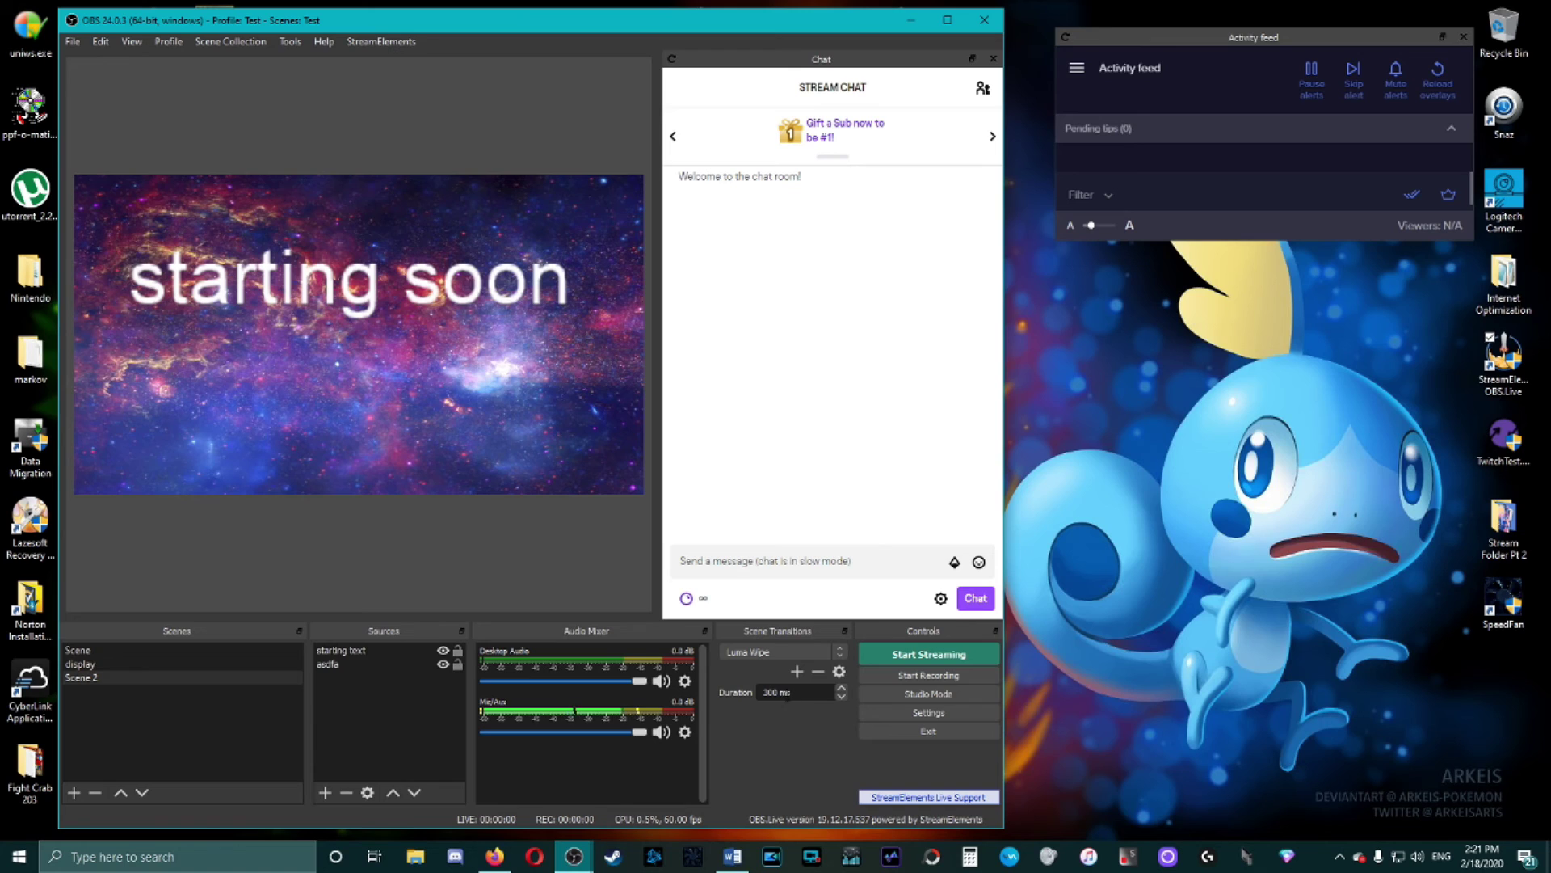
pyautogui.click(842, 687)
pyautogui.press('Up')
pyautogui.press('Down')
pyautogui.press('Up')
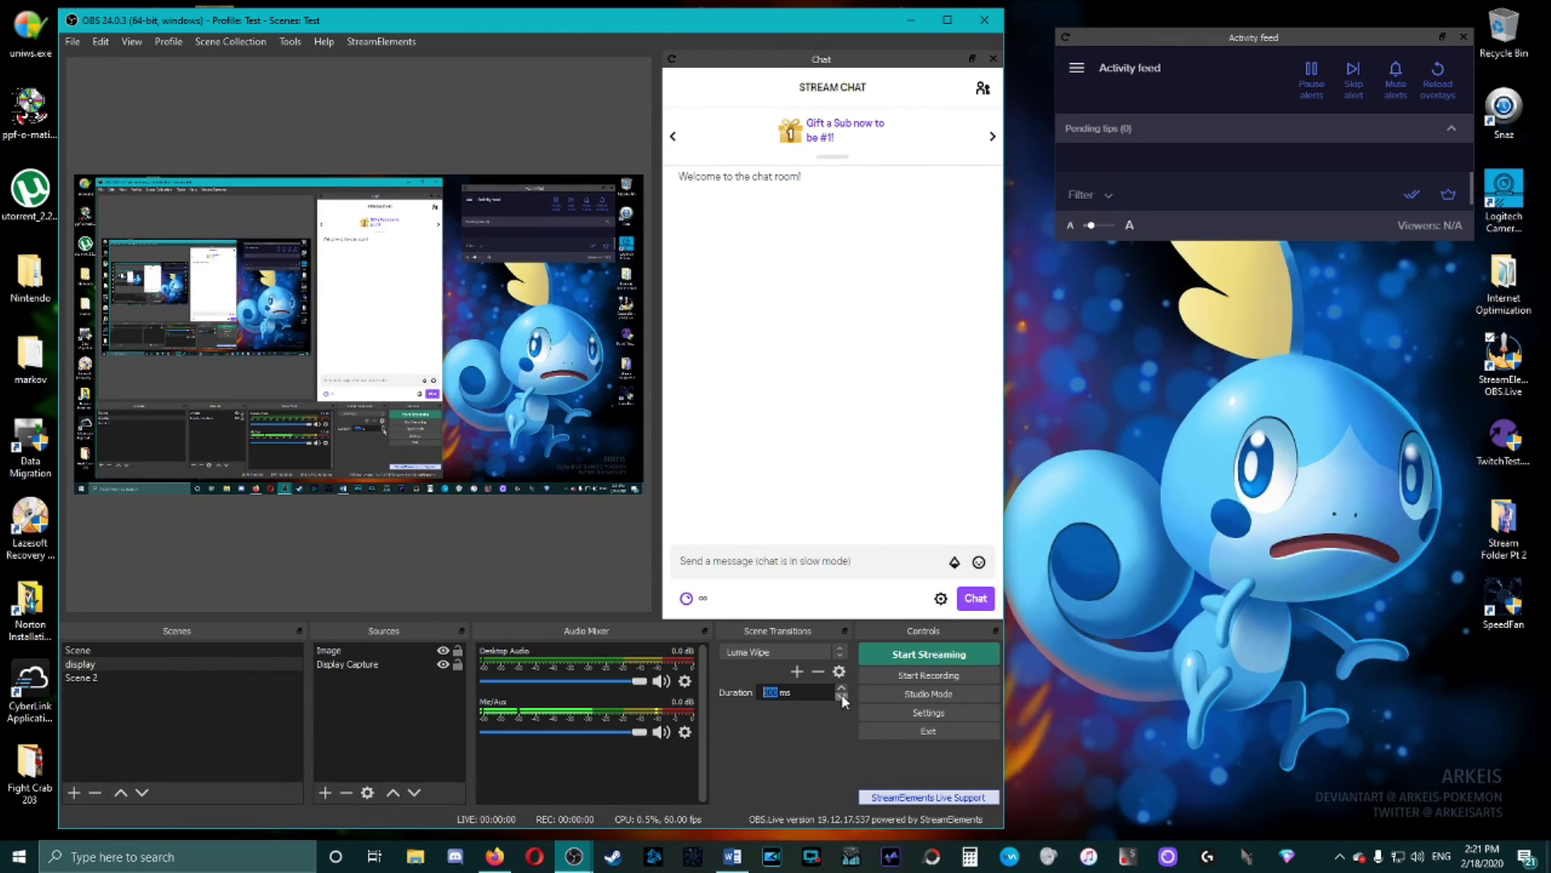
pyautogui.press('Down')
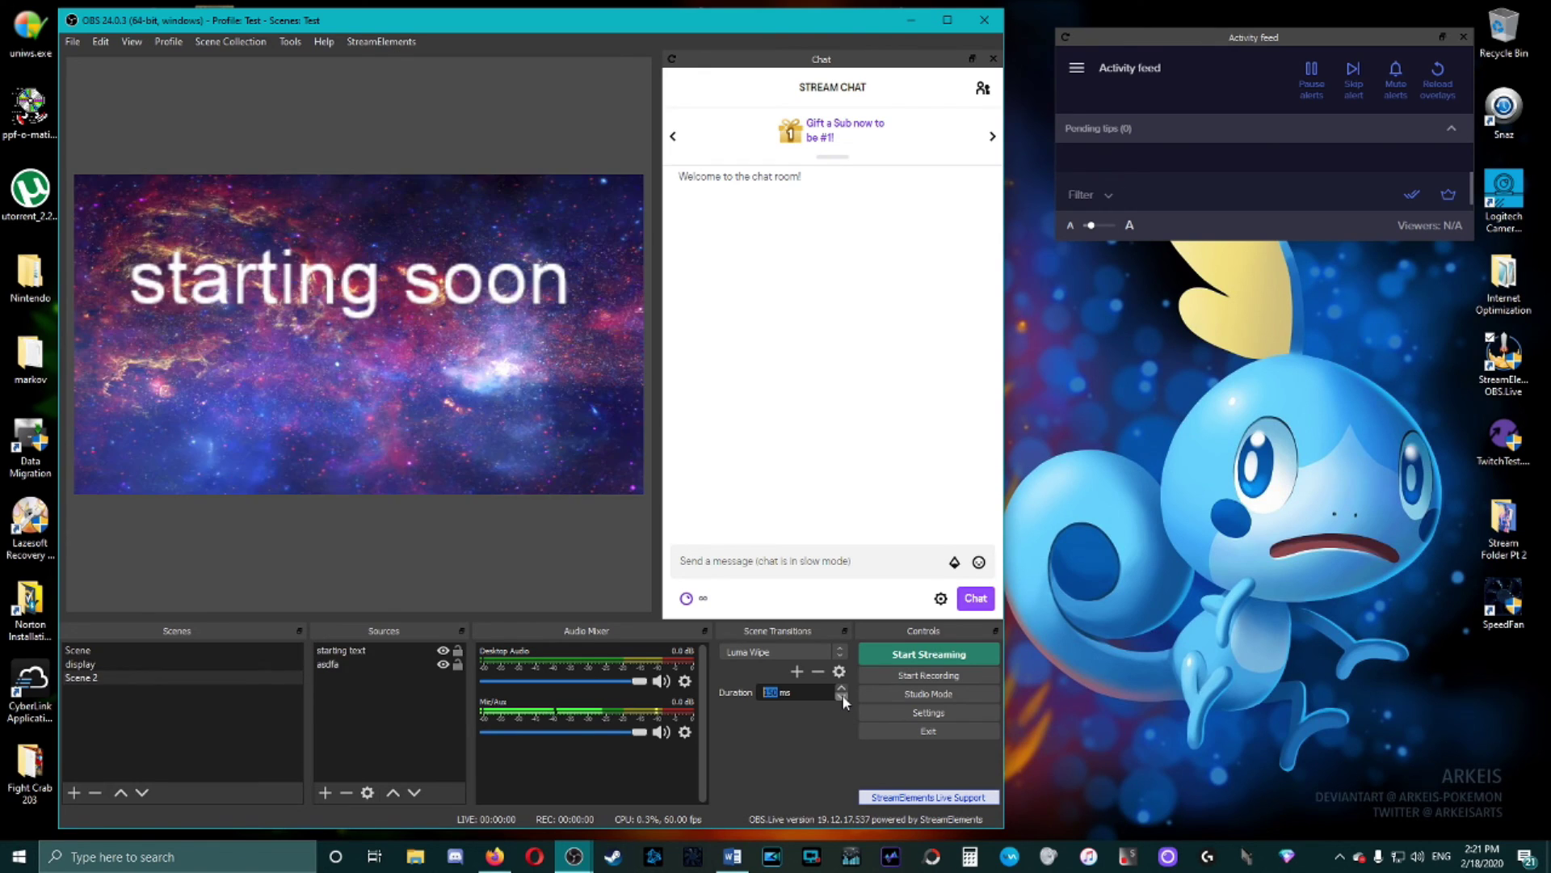
pyautogui.press('Up')
pyautogui.click(841, 687)
pyautogui.press('Down')
pyautogui.press('Up')
pyautogui.press('Down')
pyautogui.press('Up')
pyautogui.press('Down')
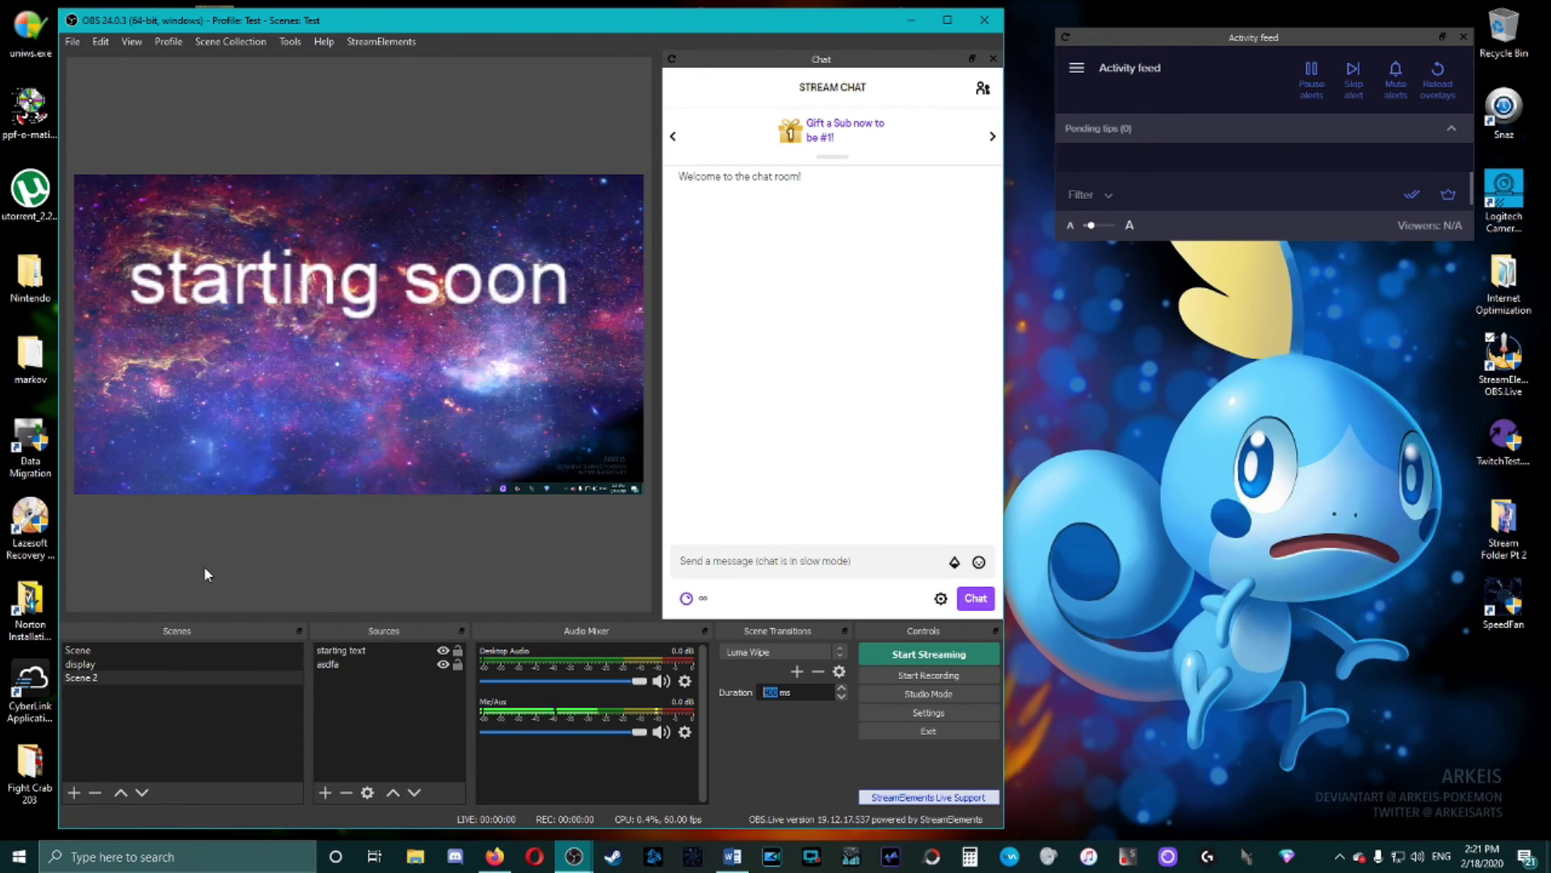
pyautogui.press('Up')
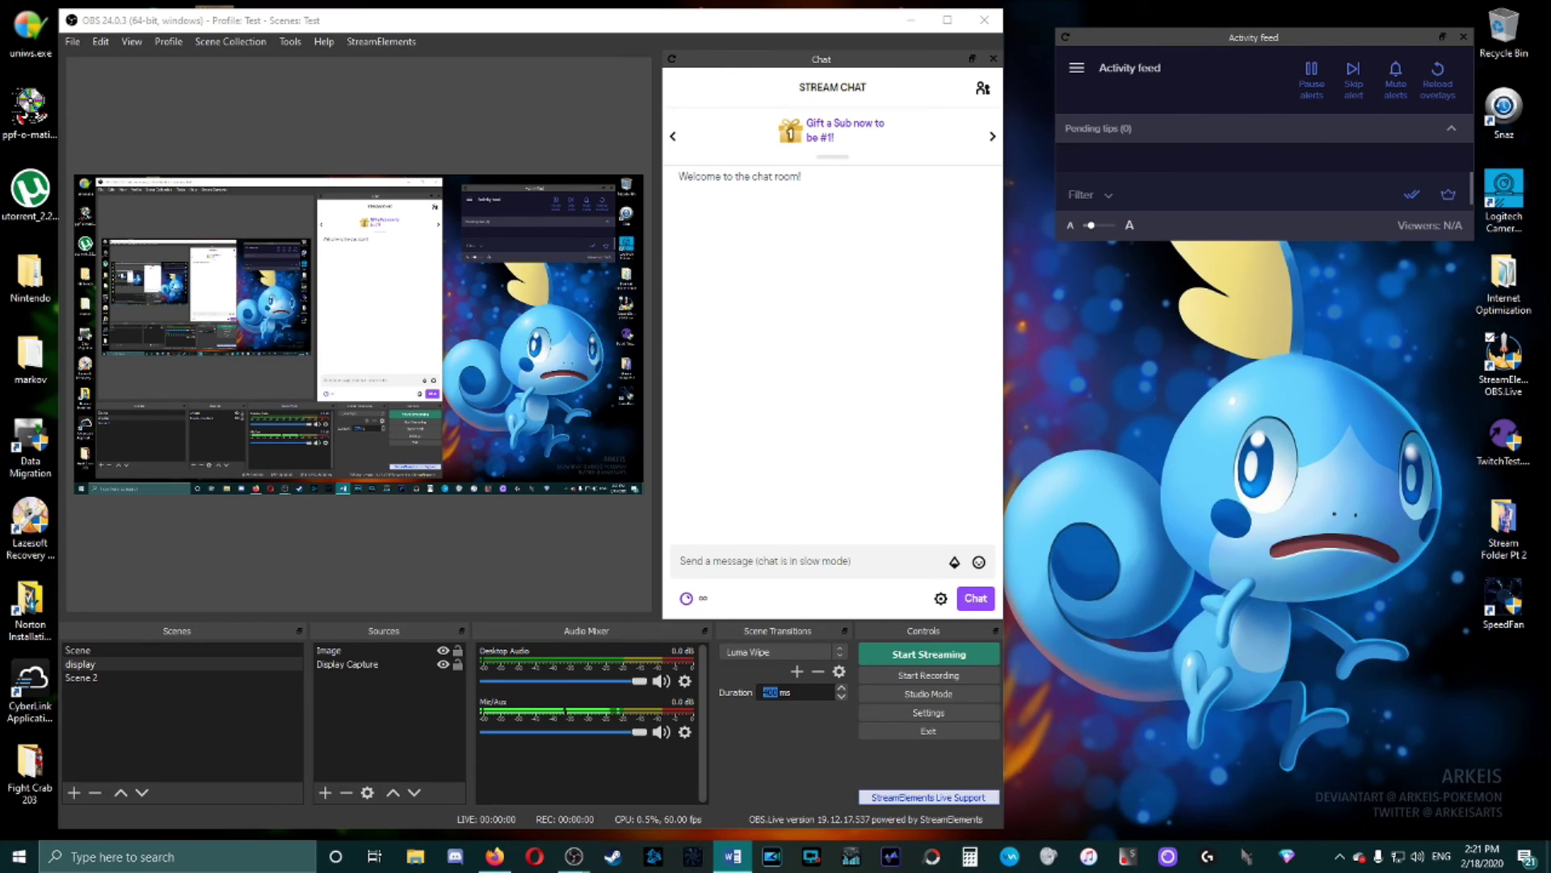
pyautogui.click(168, 486)
pyautogui.click(392, 502)
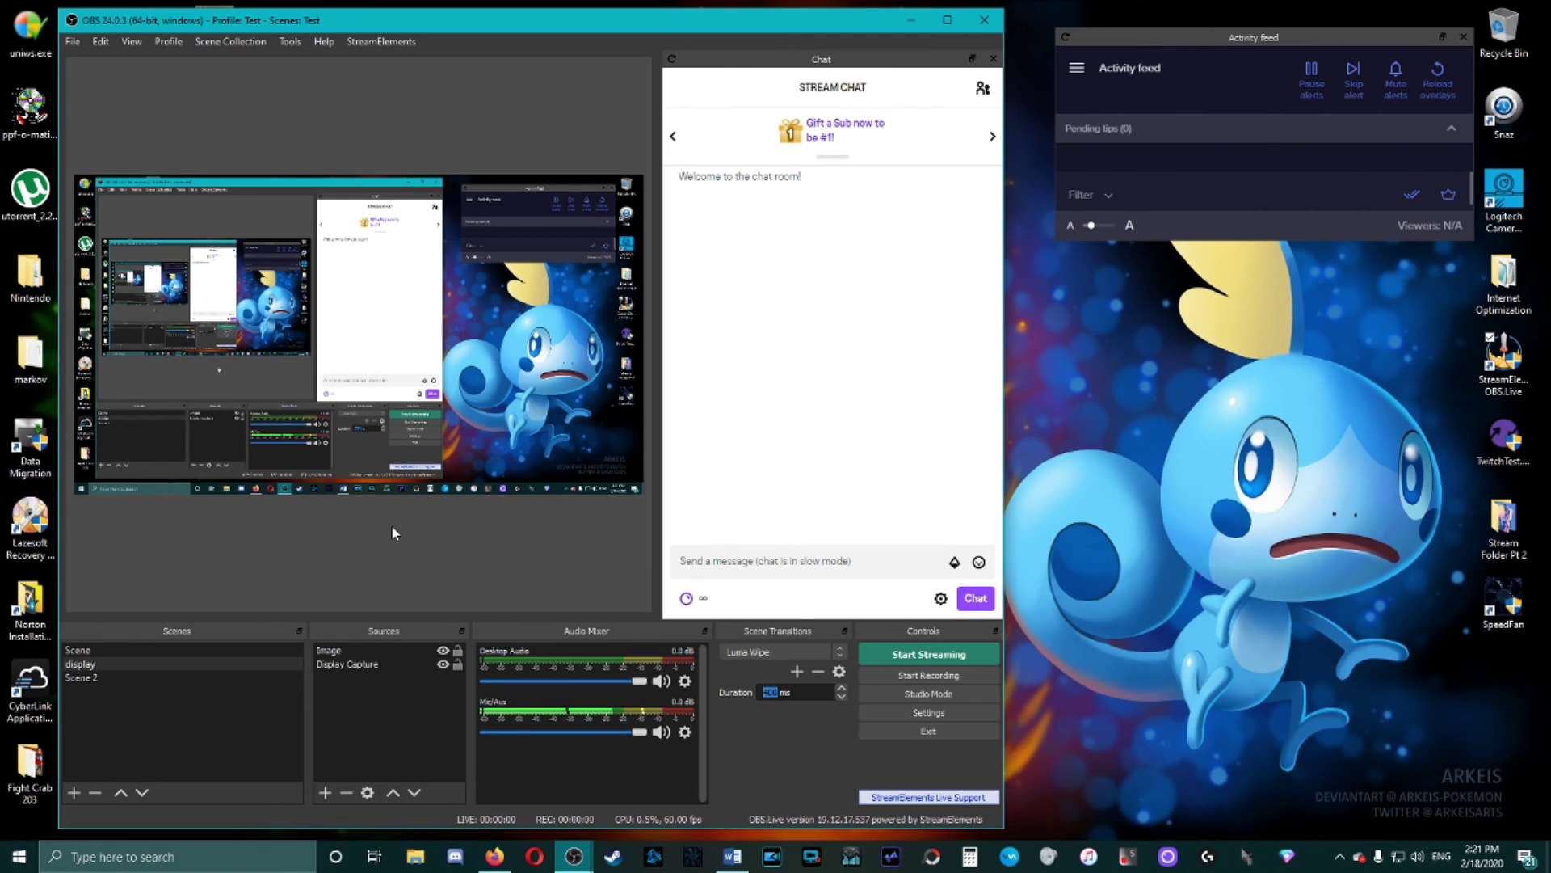